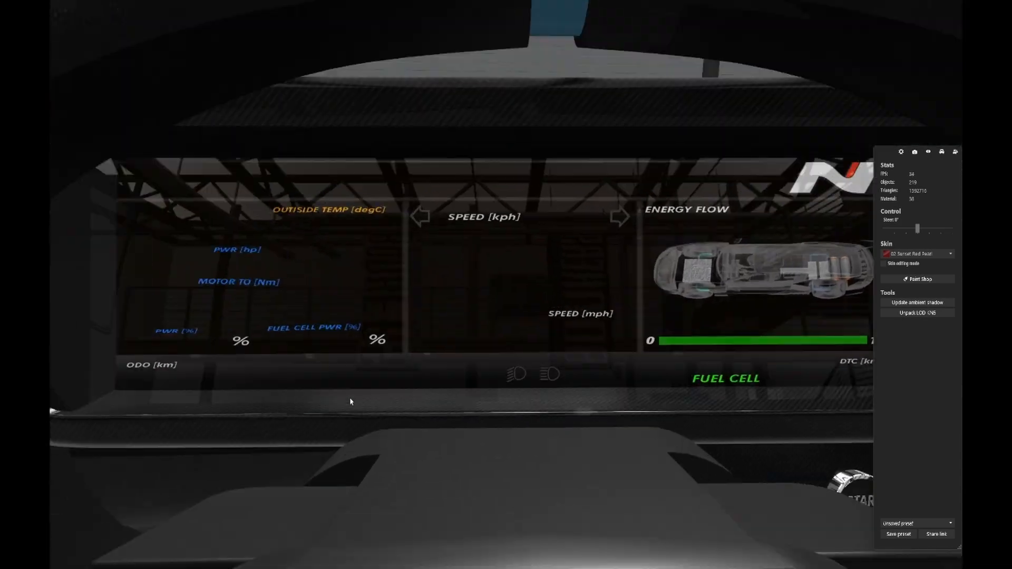
Step: Inspect the N-Vision 74's dashboard display up close and select the green energy bar to view its object details
scroll(334, 387, up, 2)
scroll(334, 387, down, 2)
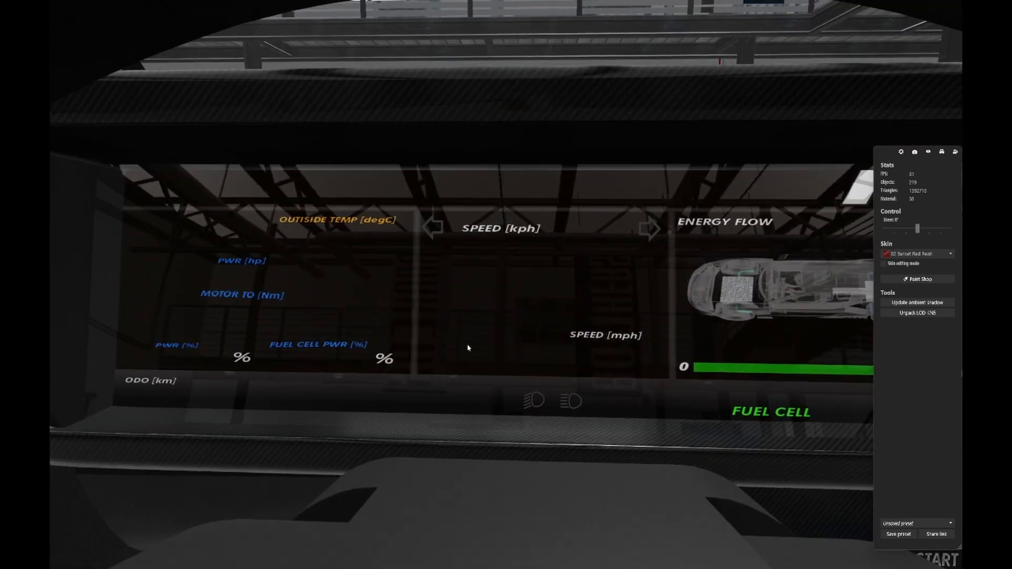
drag(468, 348, 440, 350)
scroll(433, 350, up, 3)
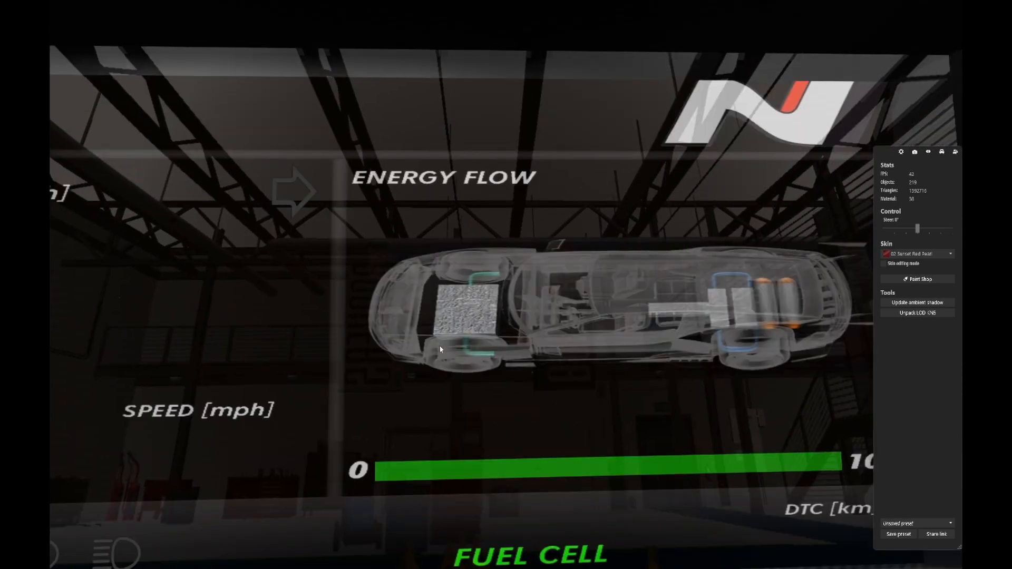
scroll(440, 349, down, 6)
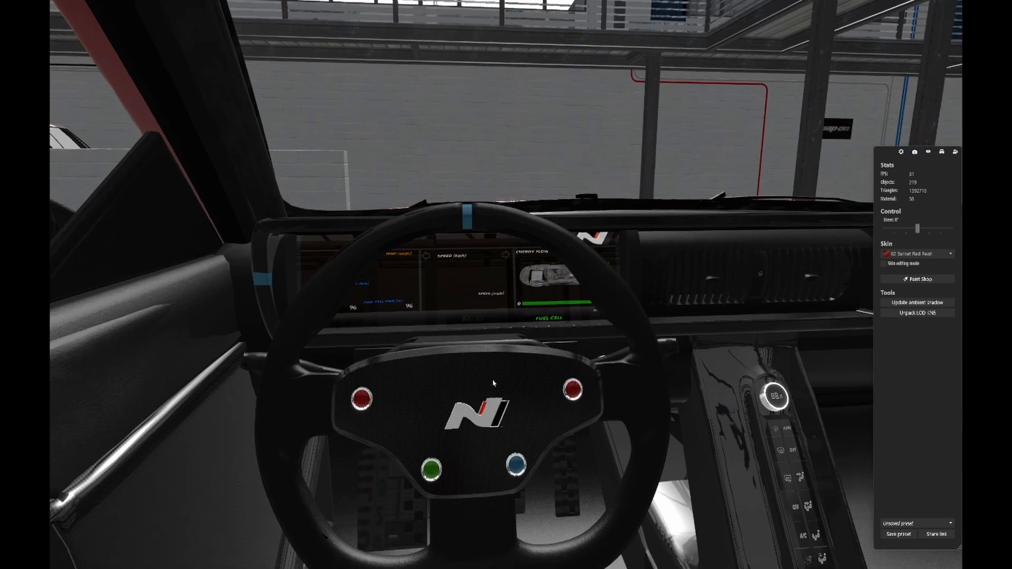
scroll(493, 383, up, 8)
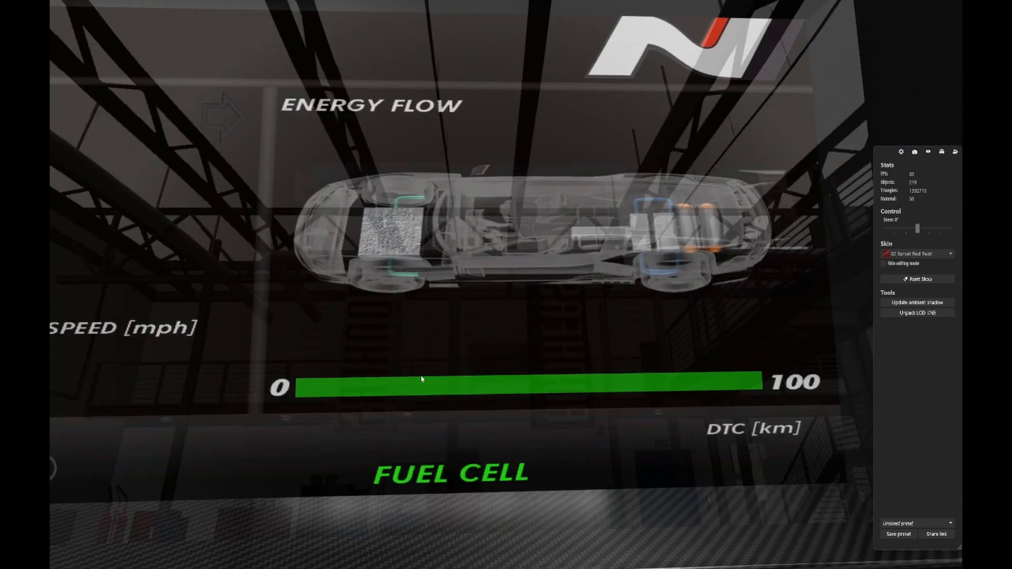
click(422, 378)
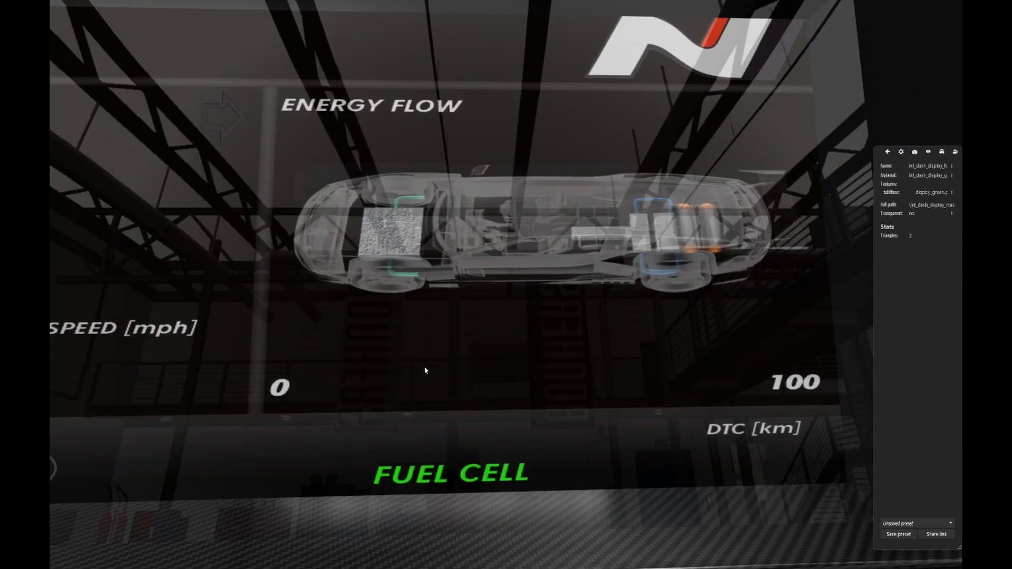
Step: Examine the power, torque and fuel cell labels and the energy flow section across the dashboard display
scroll(538, 384, down, 4)
drag(537, 384, 501, 366)
scroll(501, 366, up, 3)
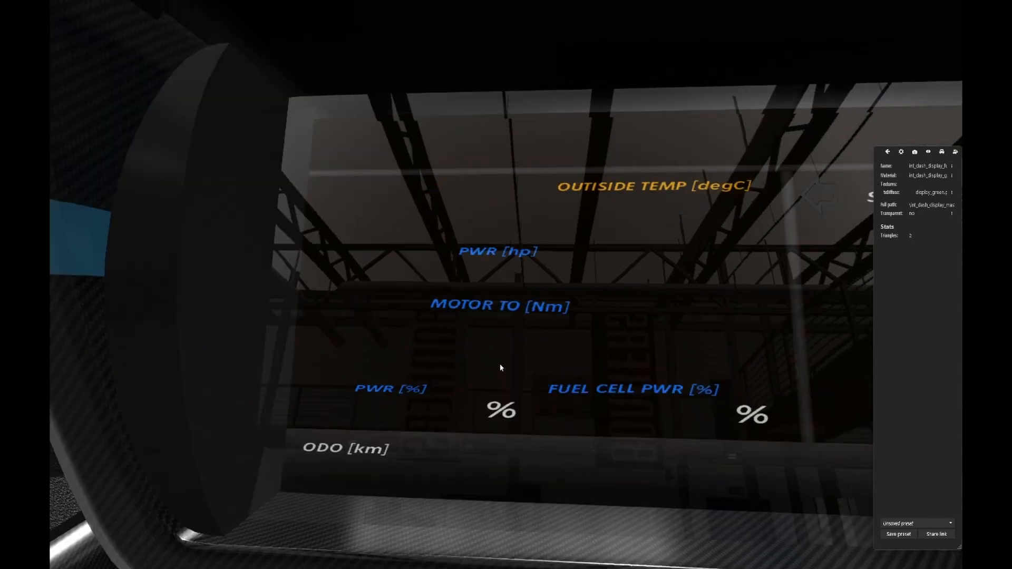
drag(494, 265, 593, 263)
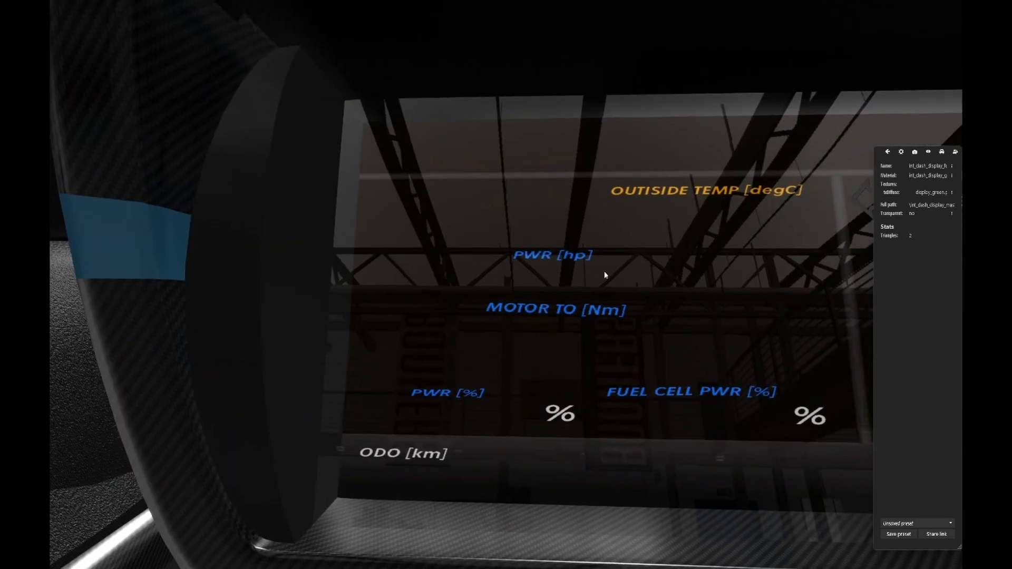
key(Right)
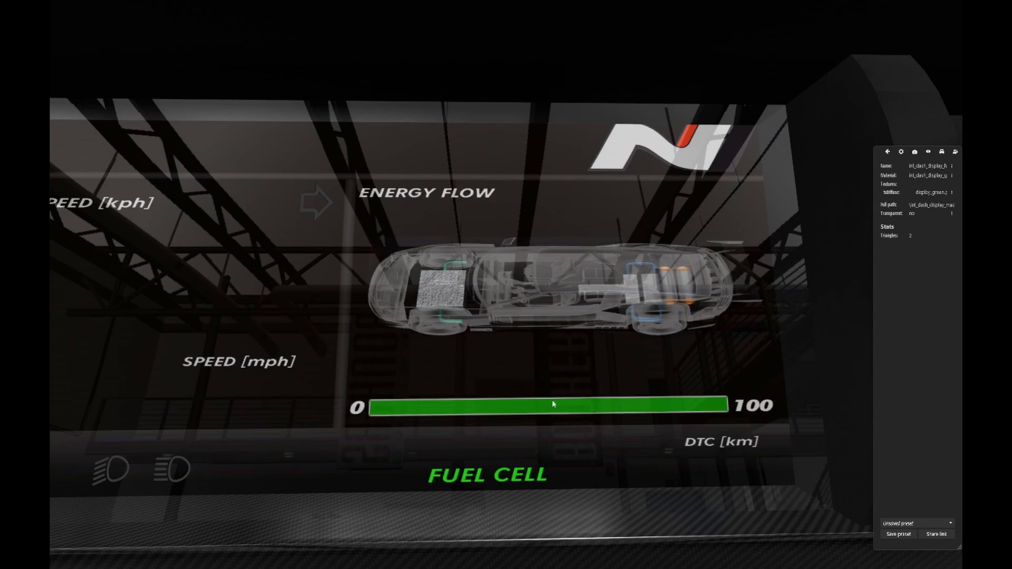
scroll(552, 404, down, 5)
Step: Close the Hyundai preview, find the BMW i8 in the car list and open it in the showroom
key(Escape)
key(Escape)
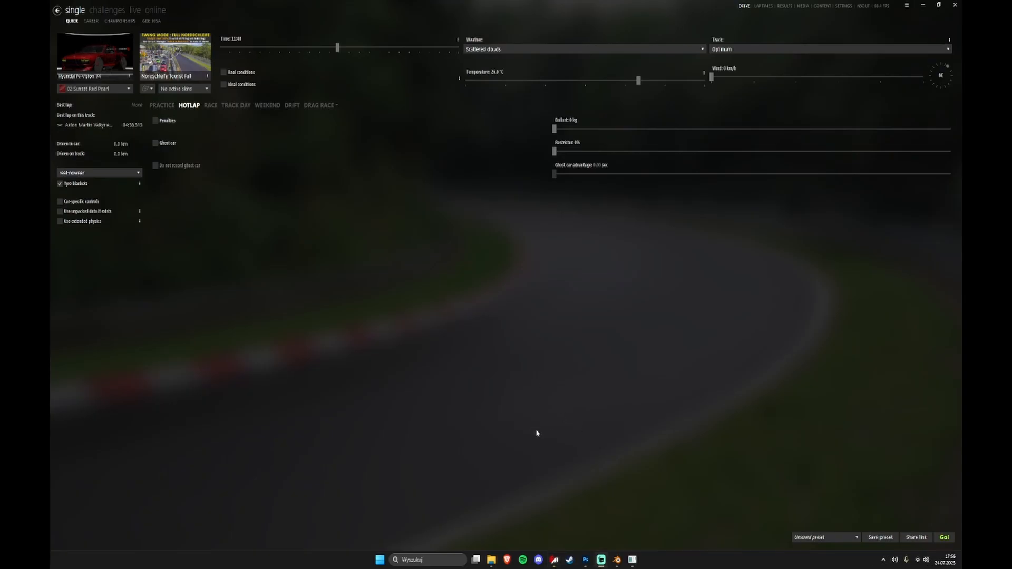
click(94, 56)
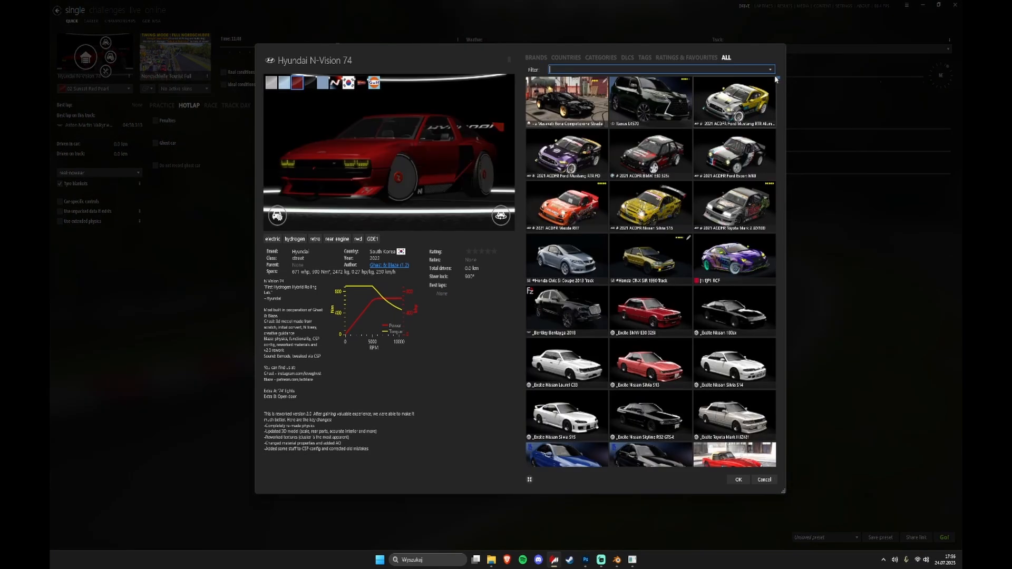
click(766, 69)
click(700, 86)
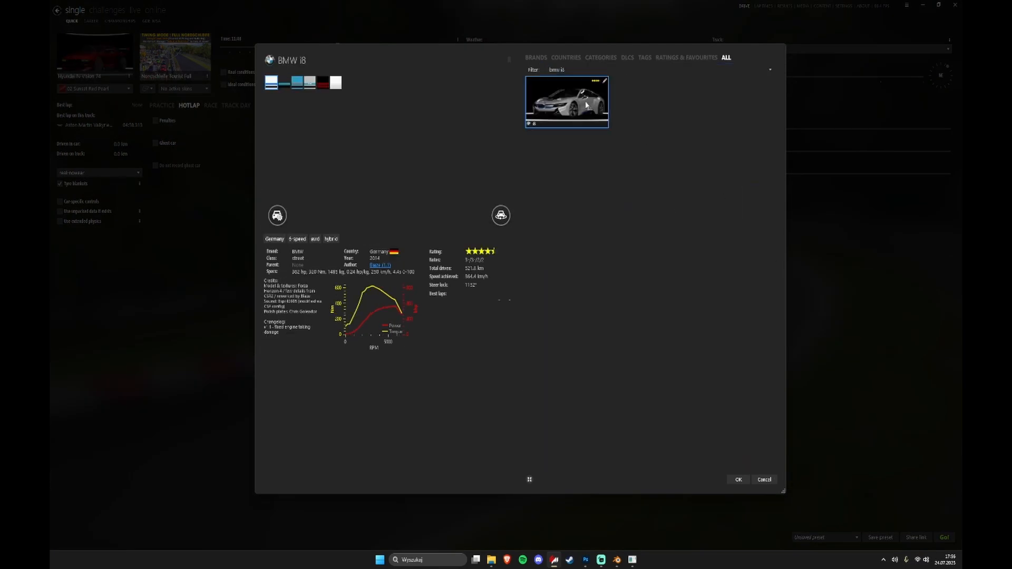
click(501, 215)
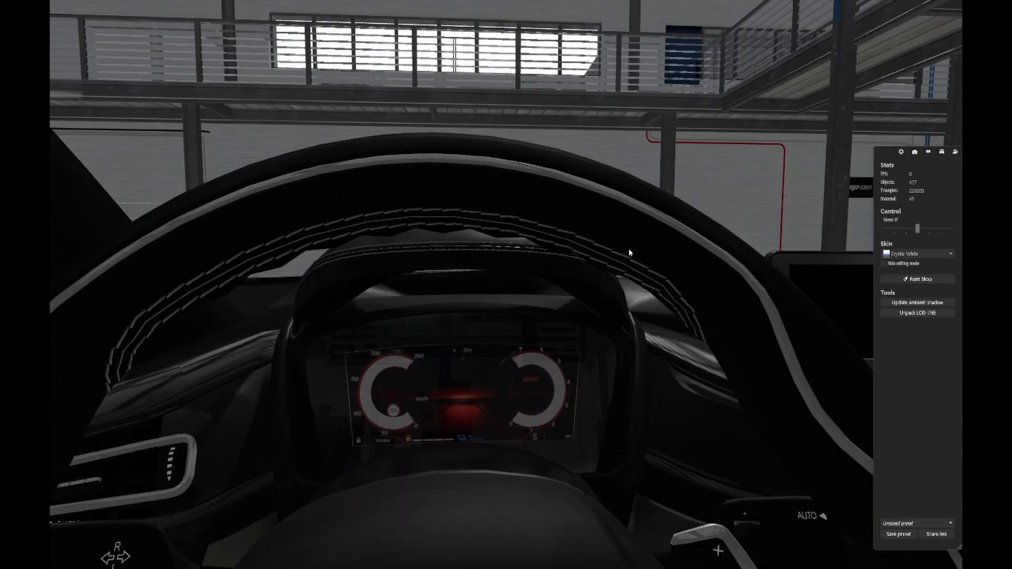
Step: Examine the speedometer and tachometer arcs on the BMW i8's digital instrument cluster in the showroom
drag(599, 289, 596, 315)
scroll(596, 315, up, 5)
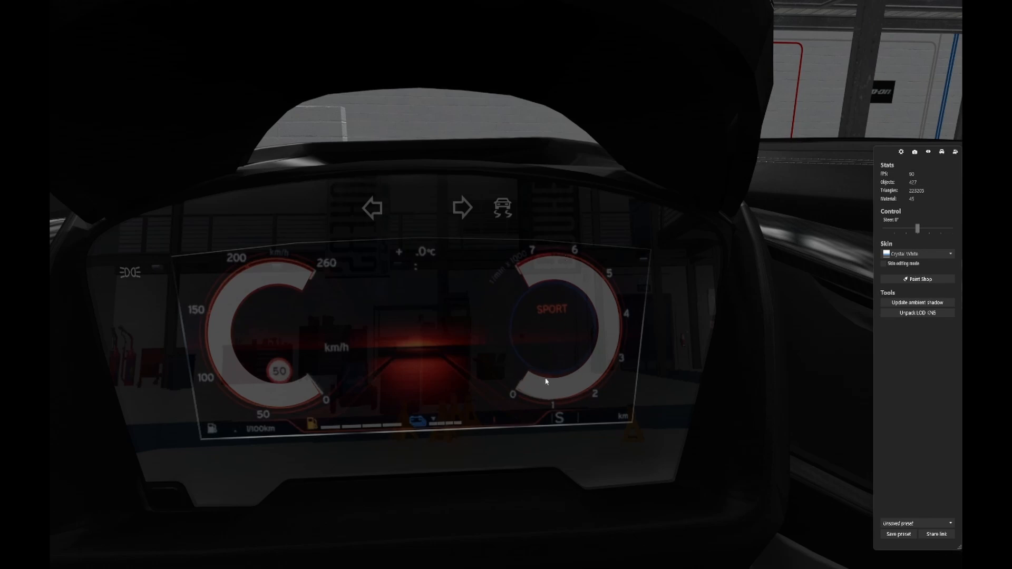
drag(546, 381, 472, 319)
scroll(472, 319, down, 5)
scroll(469, 321, up, 5)
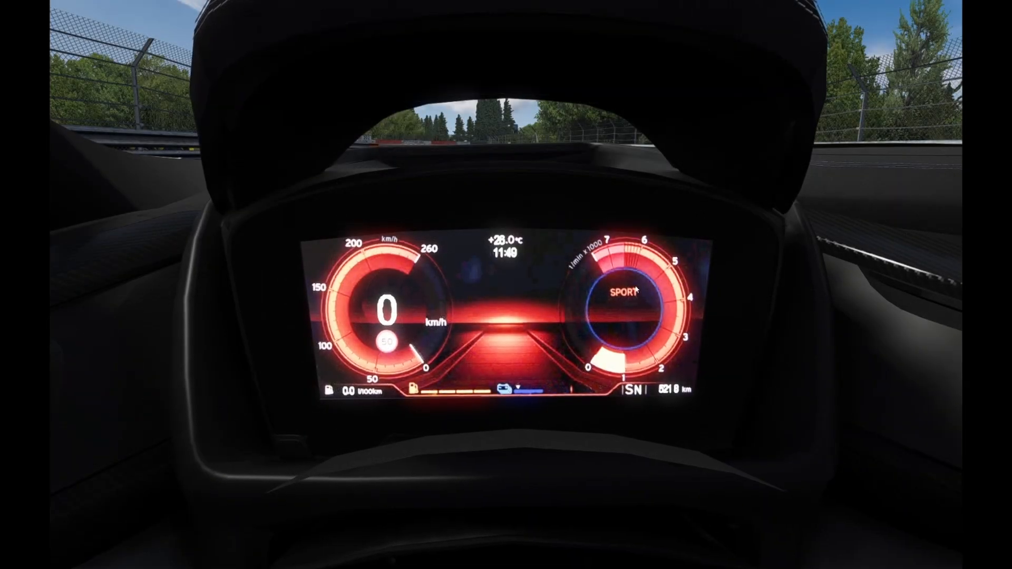
Step: Rev the BMW i8's engine on track while watching the tachometer arc on the instrument cluster up close
drag(636, 290, 774, 296)
scroll(777, 298, up, 5)
scroll(779, 299, down, 5)
scroll(784, 299, up, 3)
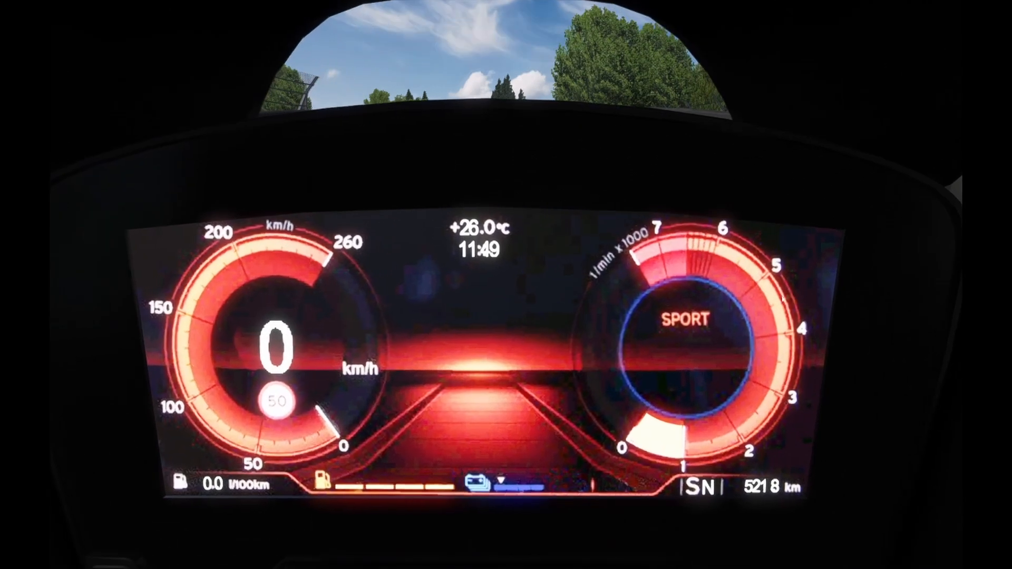
key(Up)
key(Up)
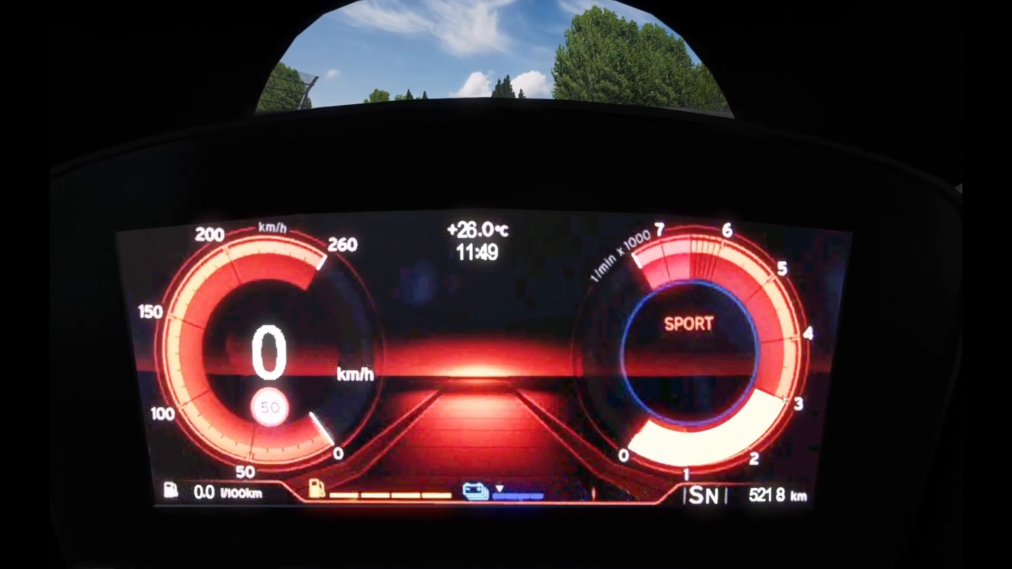
key(Up)
key(Up)
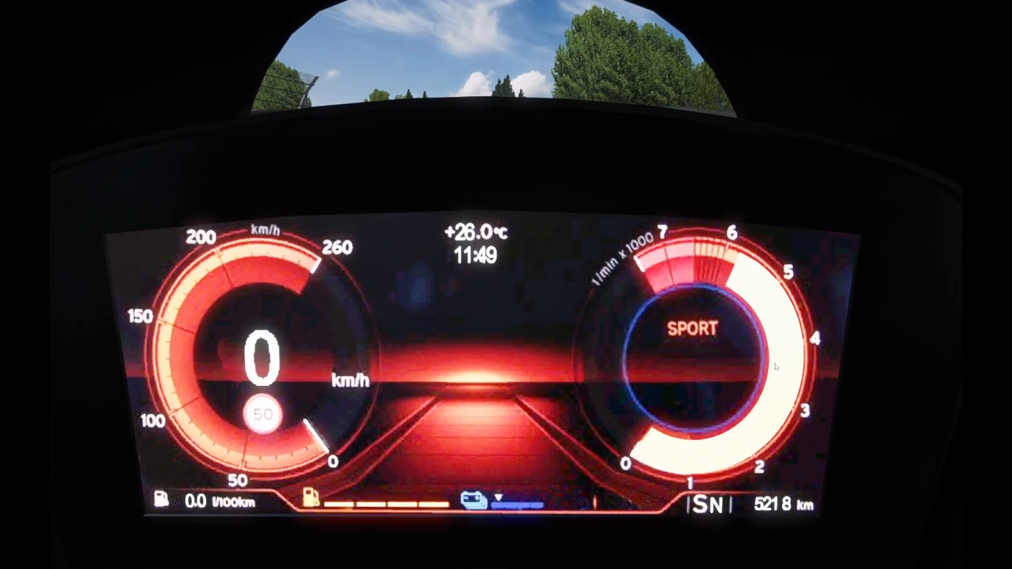
key(Up)
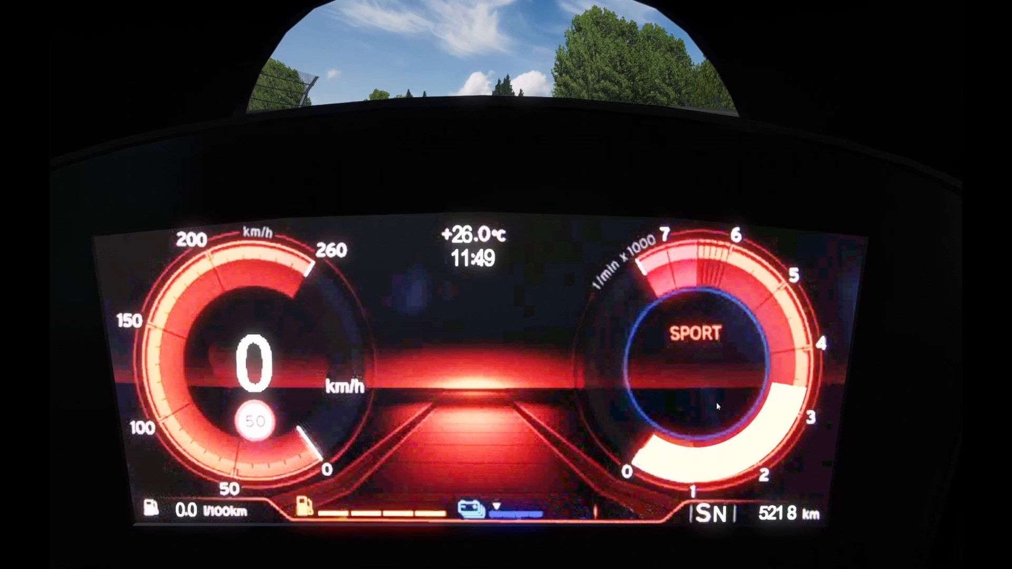
key(Up)
key(Up)
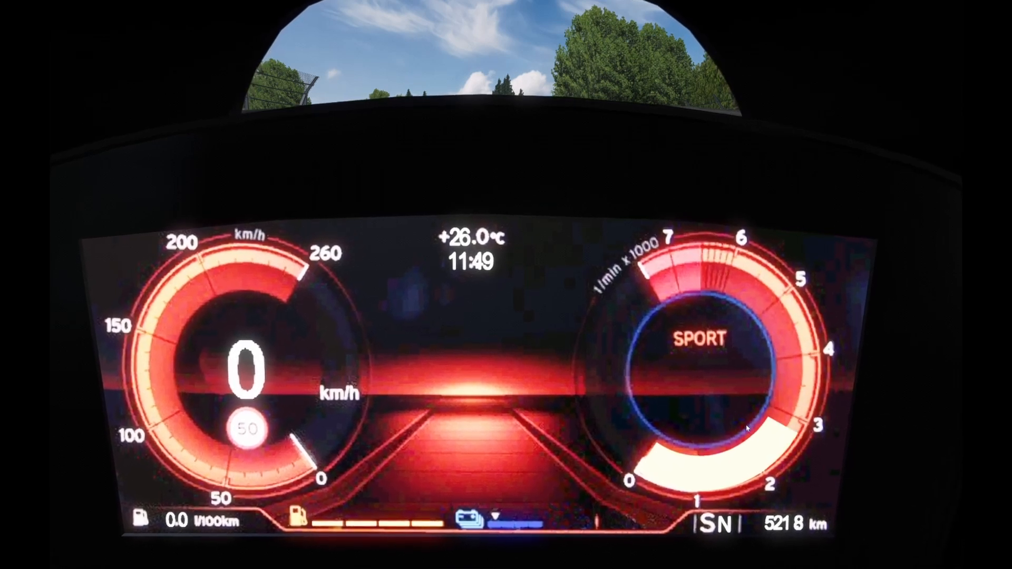
Step: Switch to Blender and look over the dashboard display model with its green energy bar
mouse_move(1001, 285)
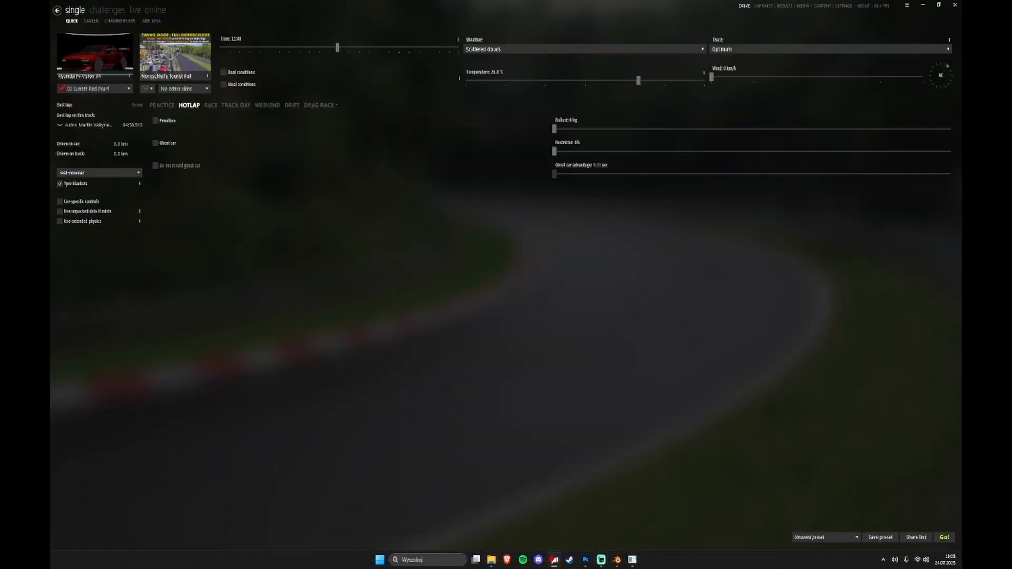
key(alt+Tab)
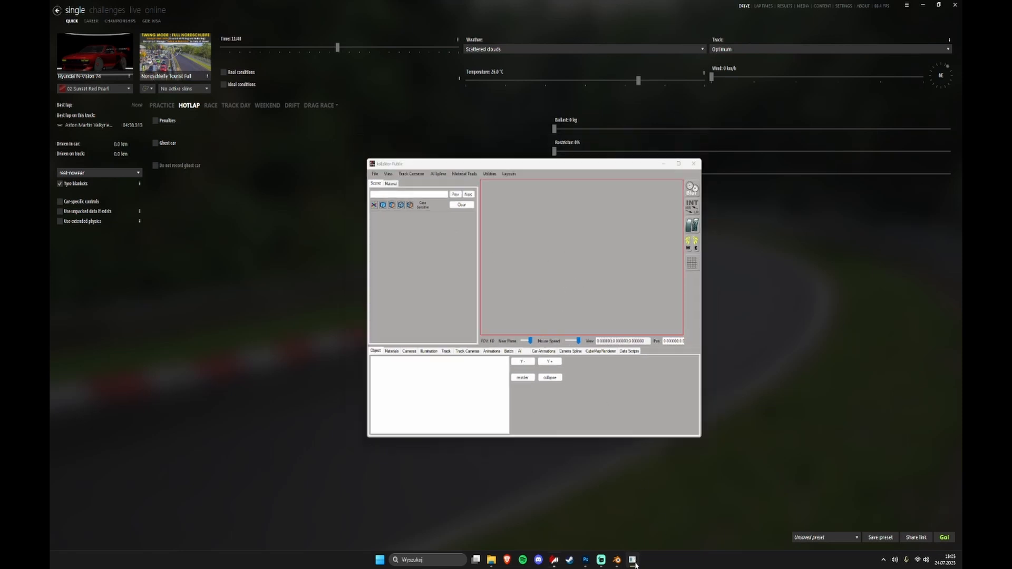
click(633, 560)
click(616, 561)
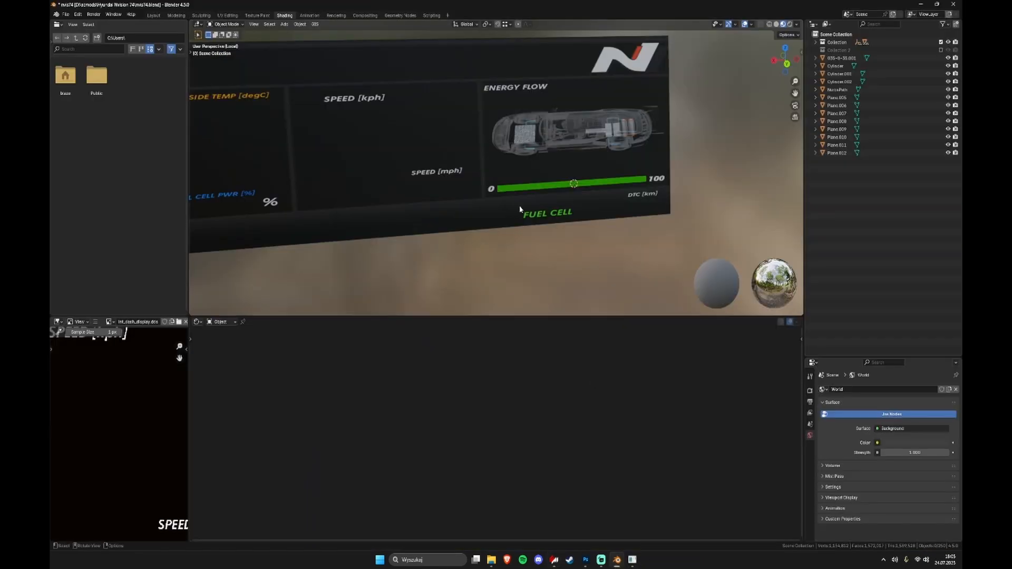
middle_drag(520, 210, 543, 196)
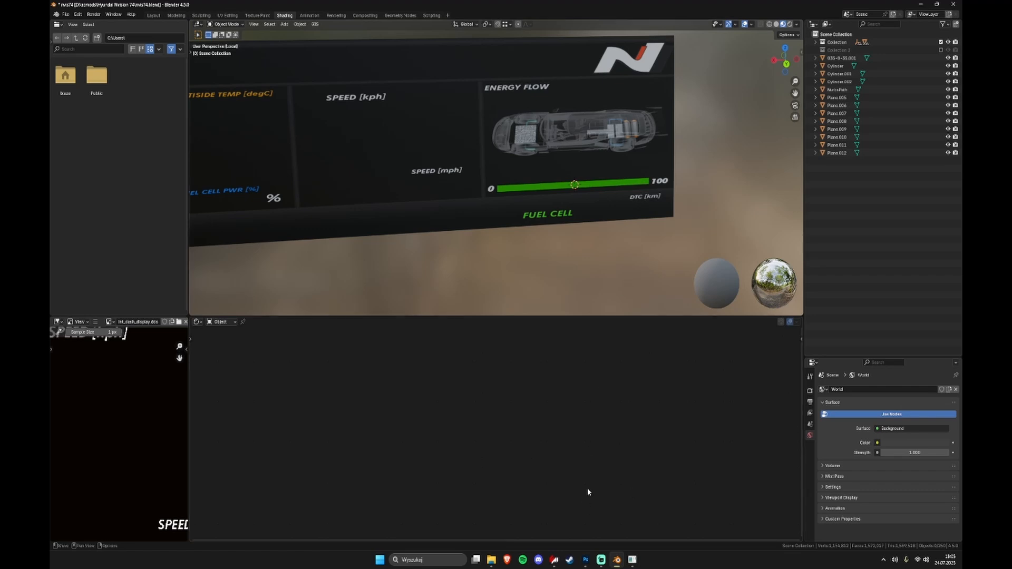
Step: Switch to Photoshop and paint a rectangular orange bar between the 0 and 100 labels under ENERGY FLOW
click(586, 561)
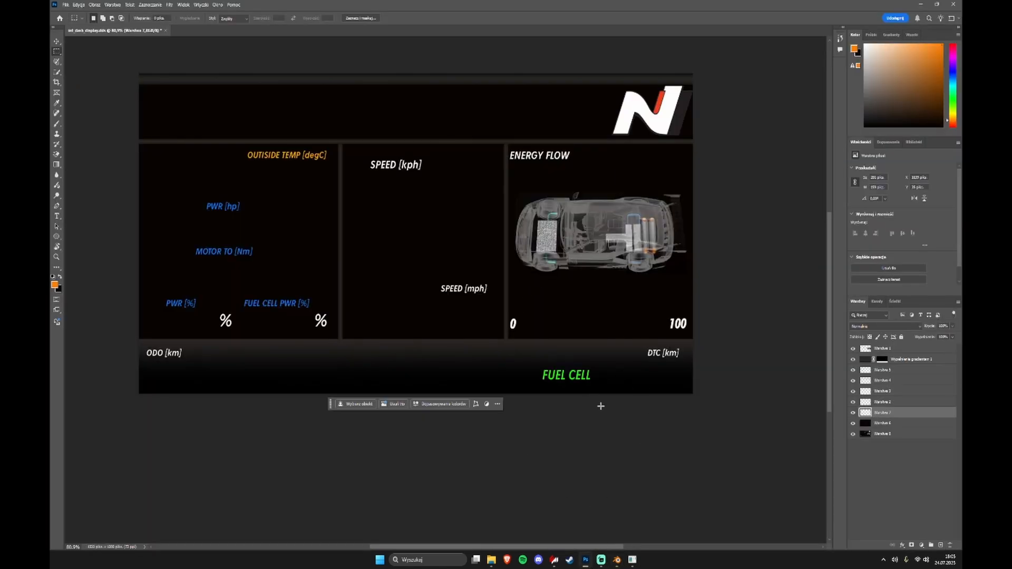
alt+scroll(601, 406, up, 5)
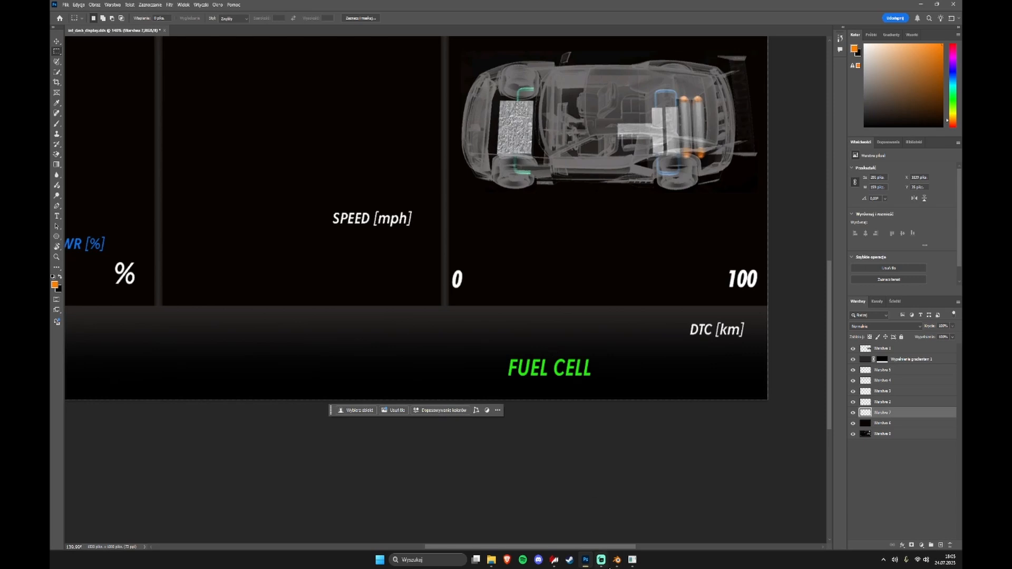
click(615, 565)
click(585, 559)
drag(468, 259, 726, 296)
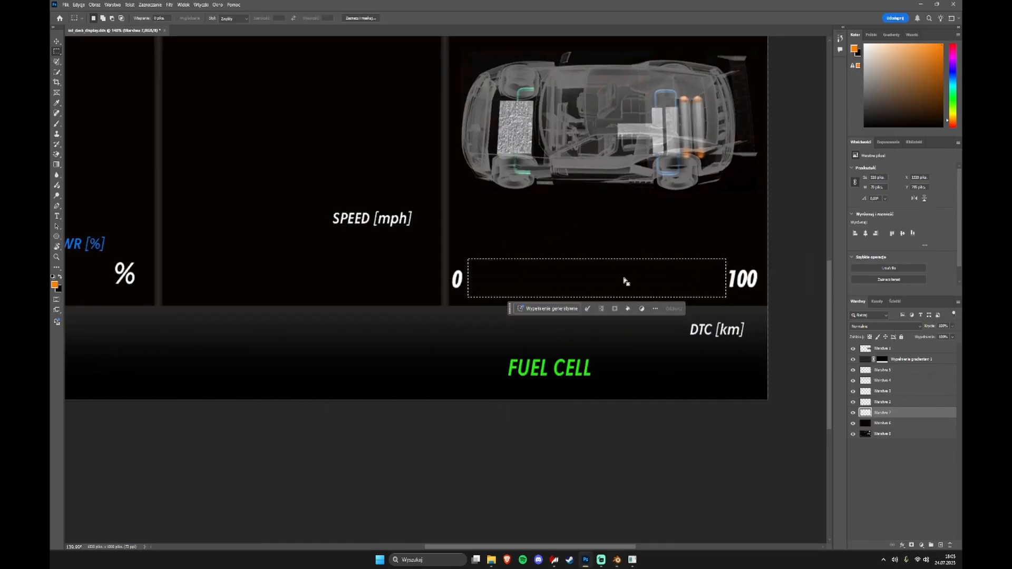
key(b)
drag(519, 271, 722, 276)
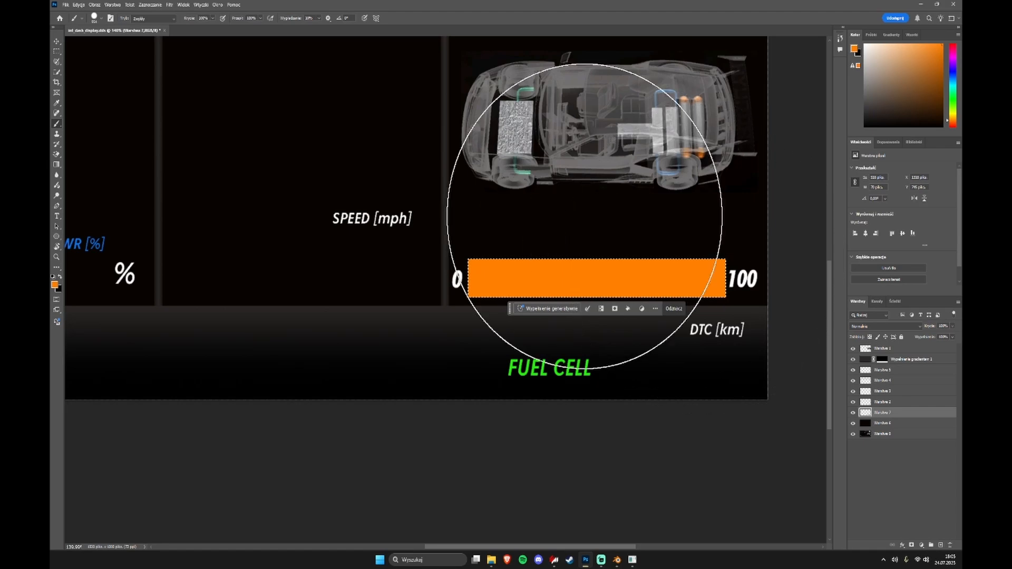
key(m)
key(ctrl+d)
alt+scroll(562, 235, down, 2)
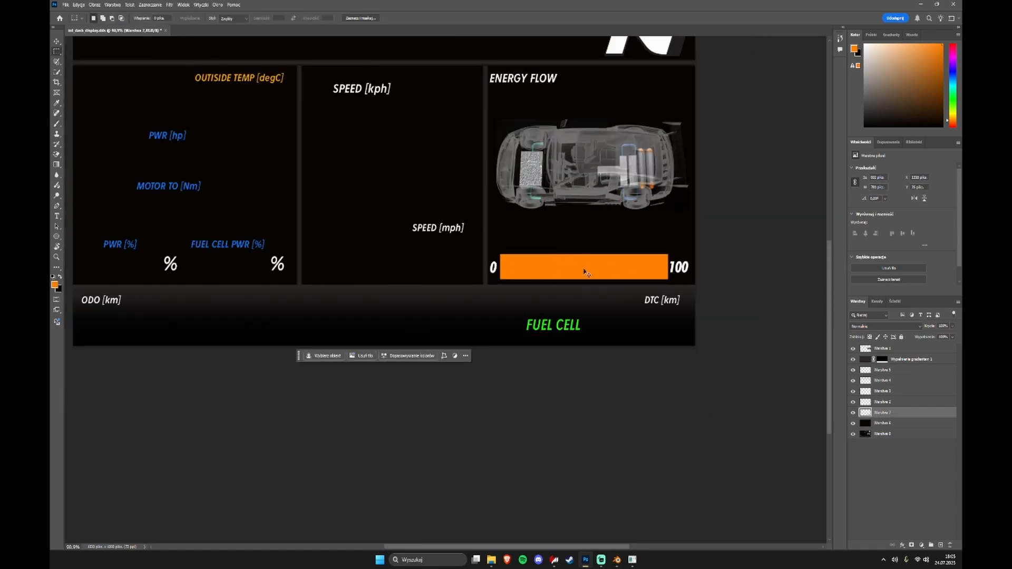
Step: Reselect the orange bar's area, delete the paint and clear the selection
key(ctrl+t)
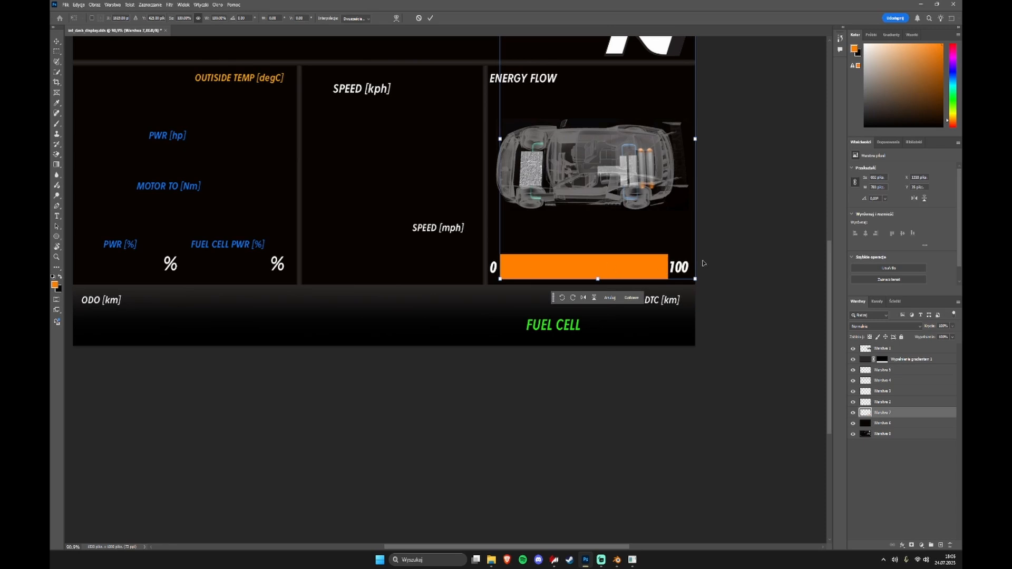
key(Return)
key(ctrl+shift+d)
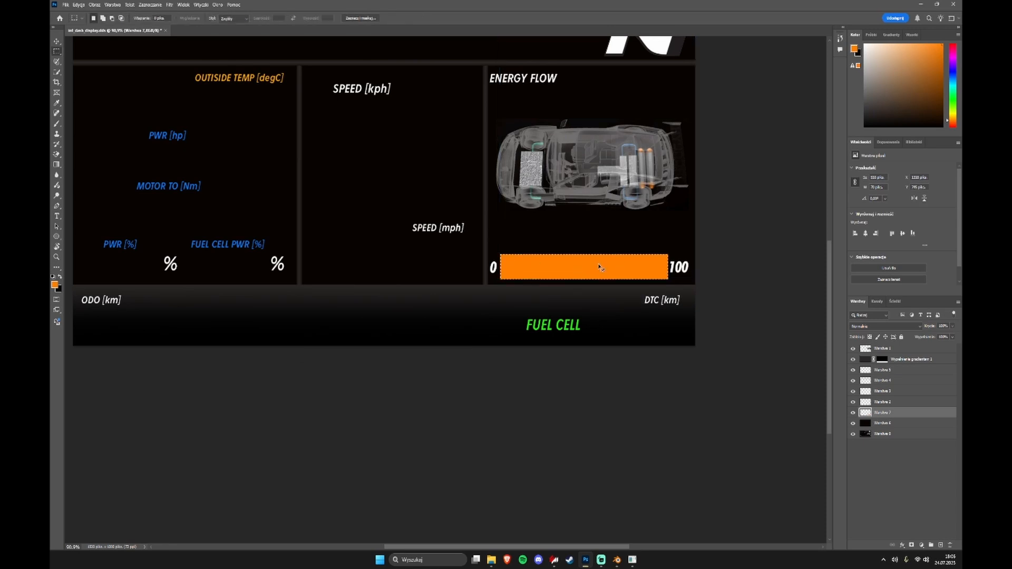
key(Delete)
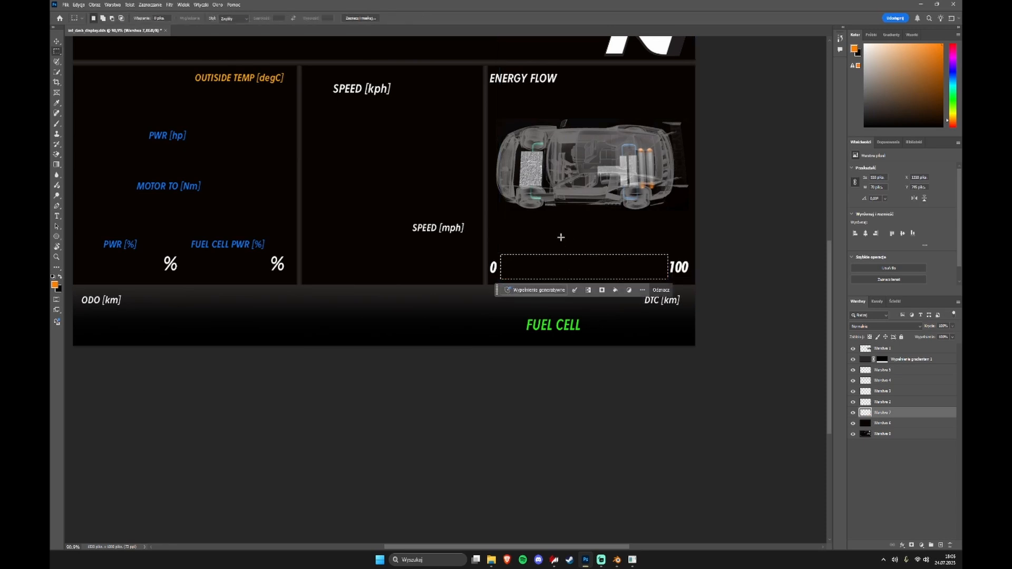
key(ctrl+d)
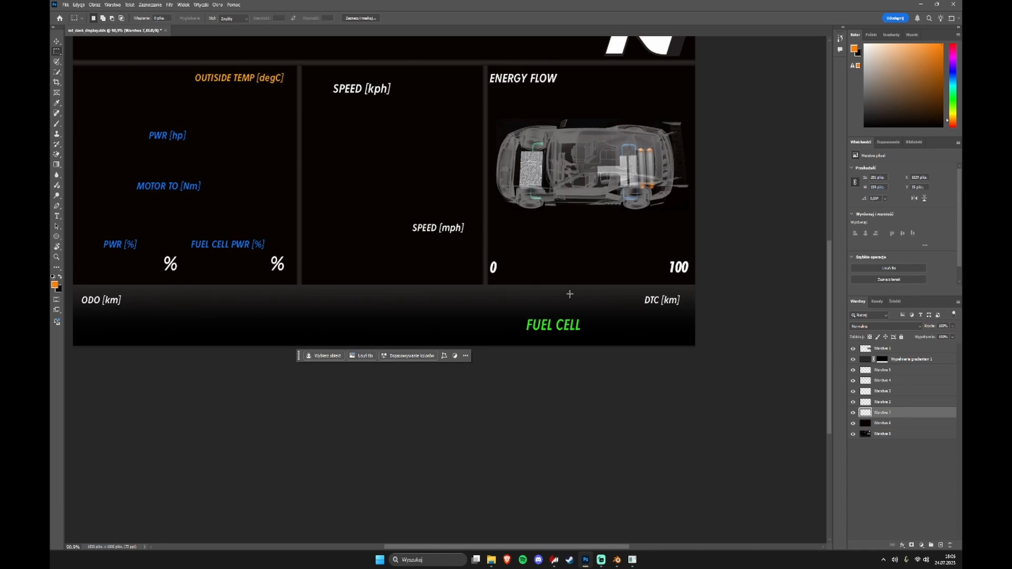
alt+scroll(569, 294, down, 3)
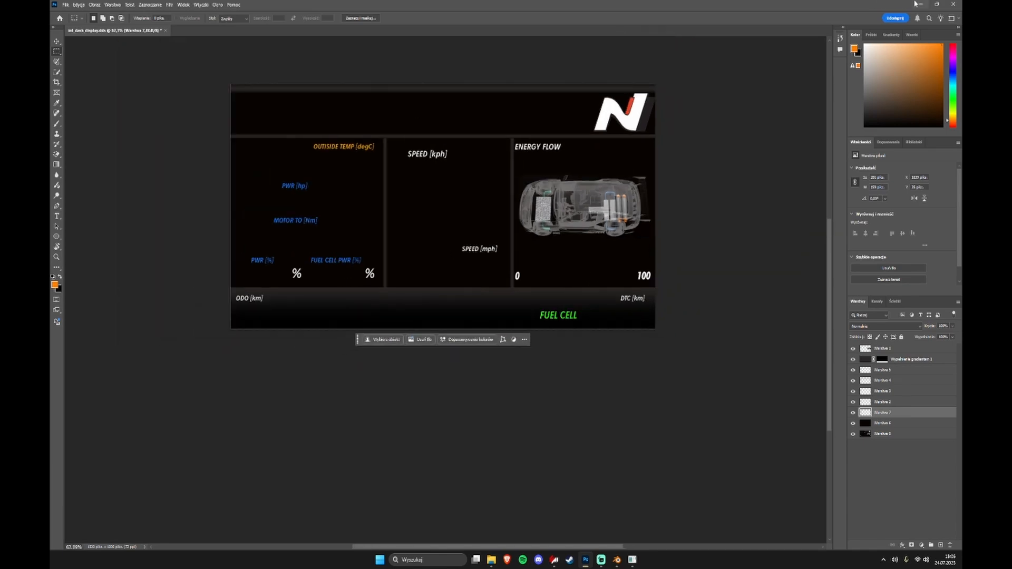
Step: Switch to Blender and look over the green energy bar between the 0 and 100 labels
click(921, 5)
click(616, 559)
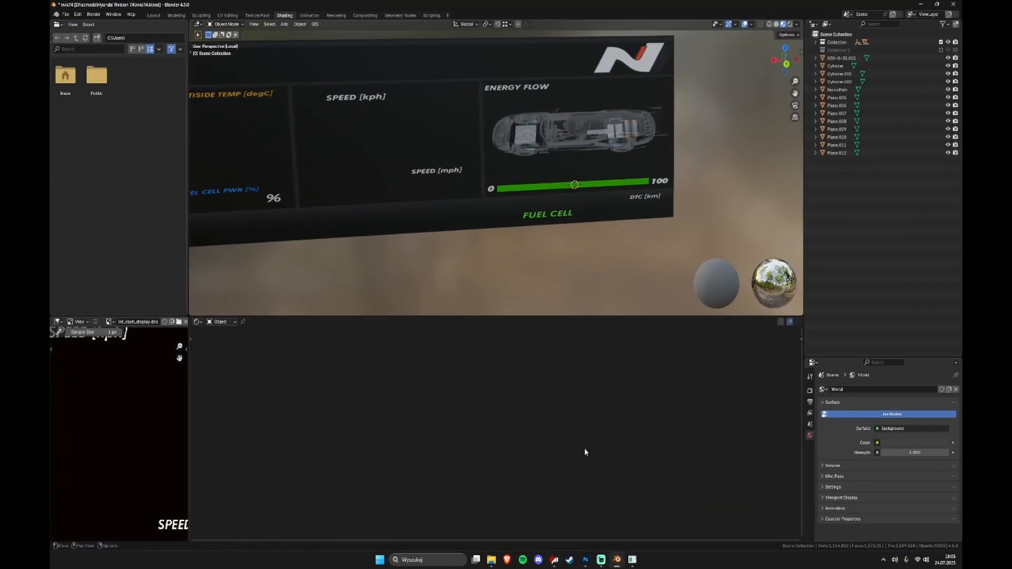
middle_drag(610, 188, 576, 194)
scroll(575, 198, up, 2)
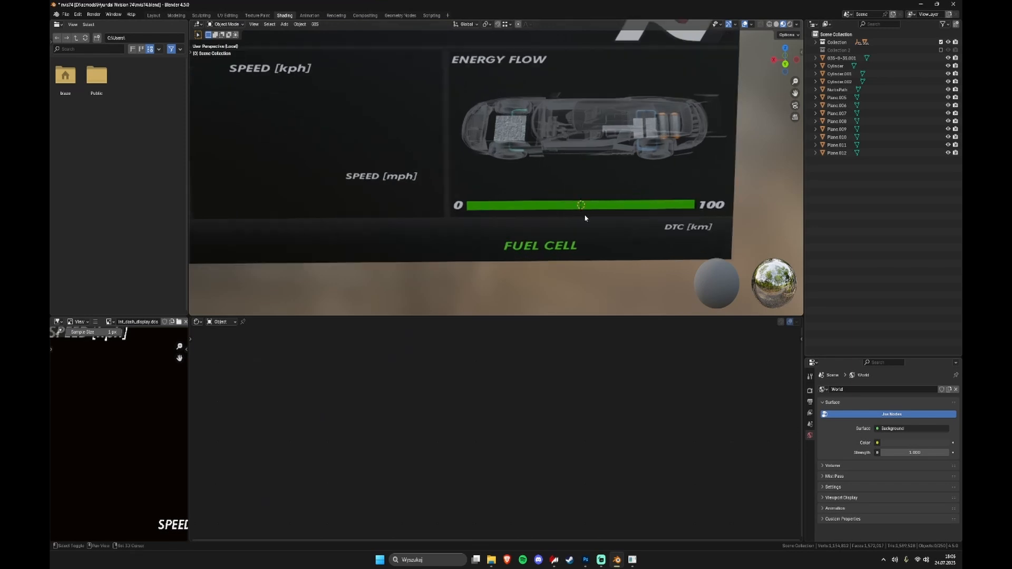
shift+middle_drag(494, 208, 455, 201)
Step: Hide the green energy bar on the dashboard display and undo the hiding
click(478, 201)
key(h)
scroll(532, 193, up, 2)
scroll(476, 215, down, 3)
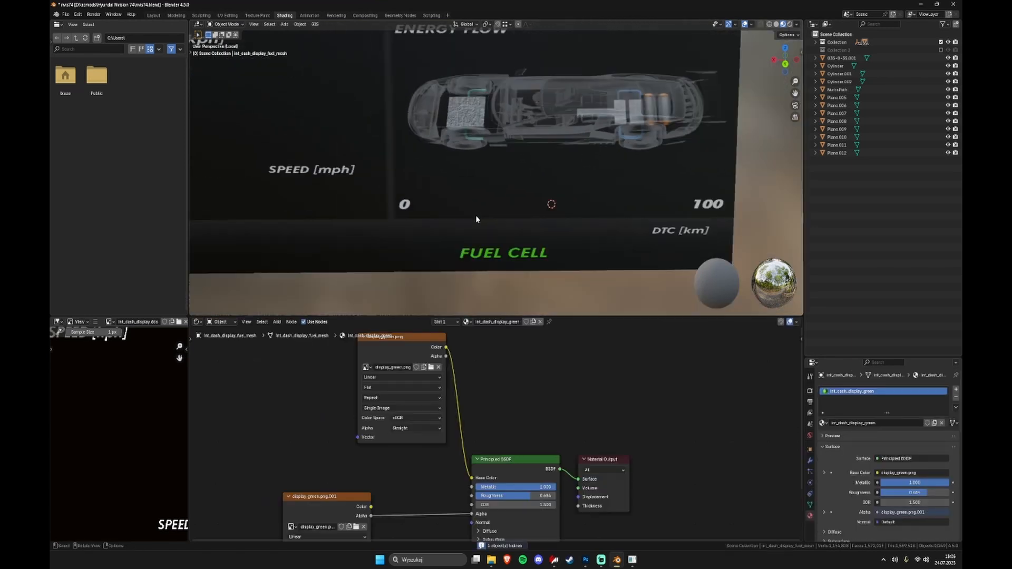
key(ctrl+z)
Step: Inspect the green bar's mesh in Edit Mode and its fit on the display in Object Mode
key(Tab)
middle_drag(511, 209, 598, 211)
scroll(598, 211, up, 2)
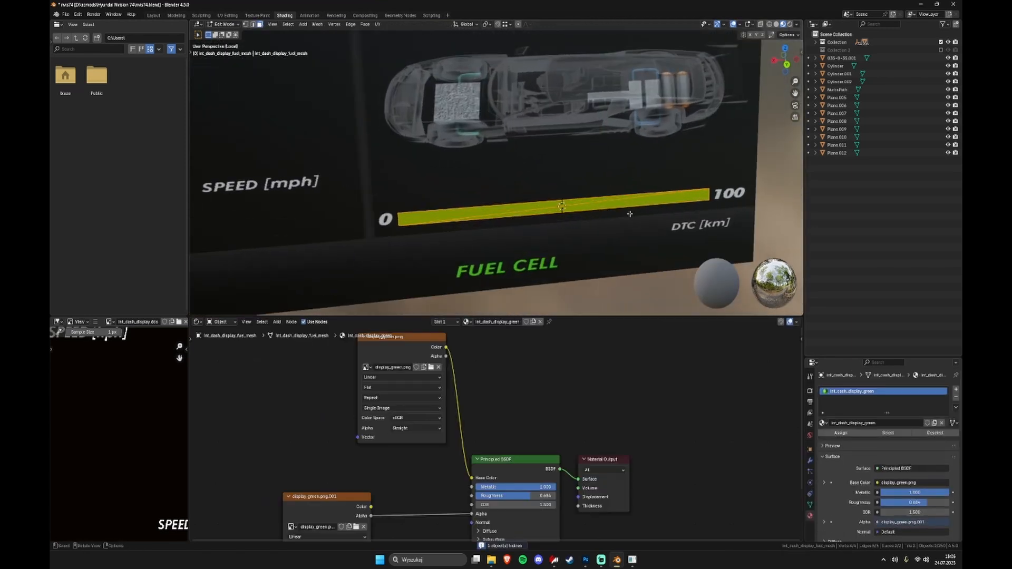
key(Tab)
scroll(560, 169, down, 5)
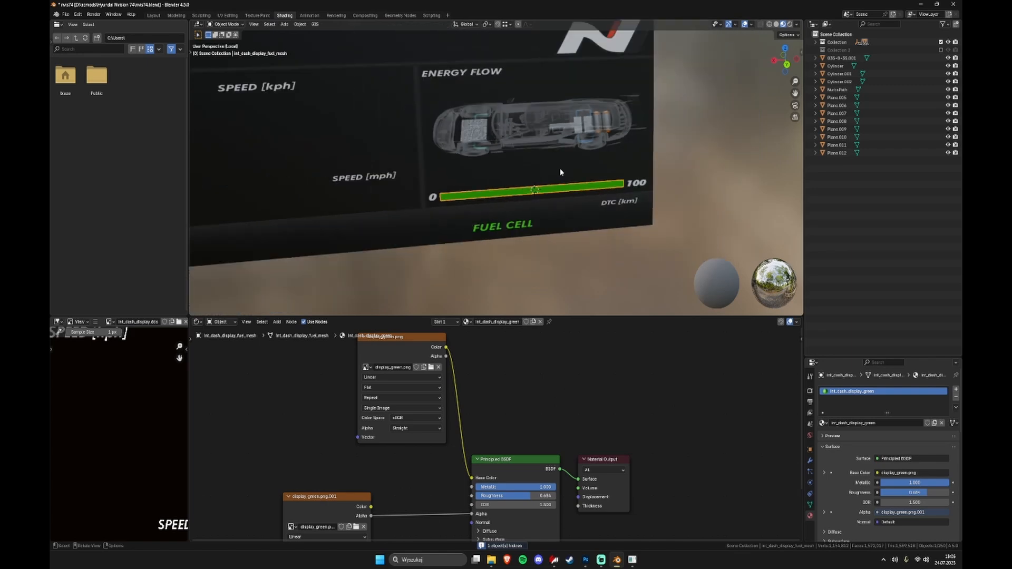
scroll(509, 150, down, 1)
middle_drag(508, 149, 492, 151)
scroll(511, 173, up, 5)
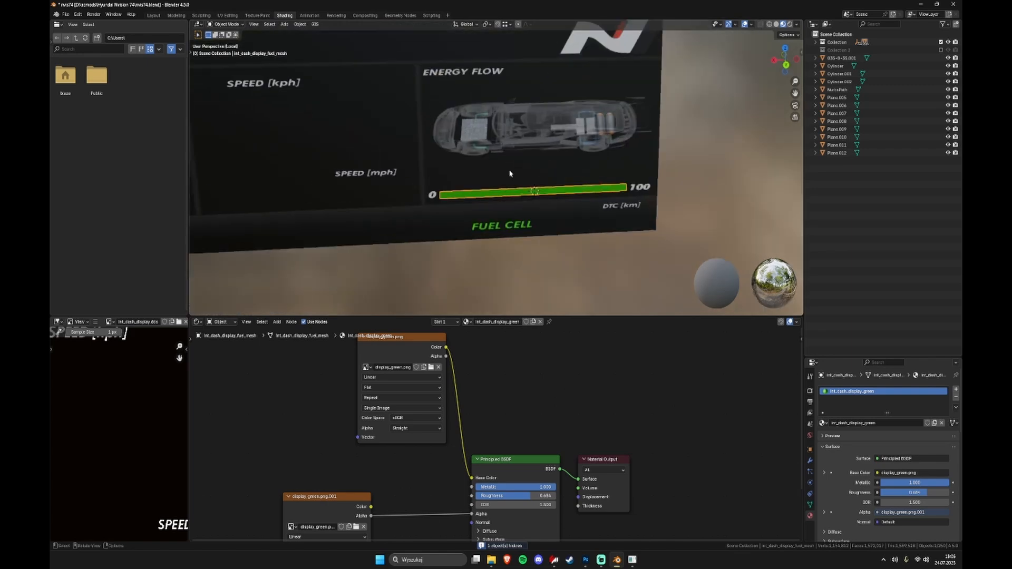
middle_drag(430, 128, 440, 171)
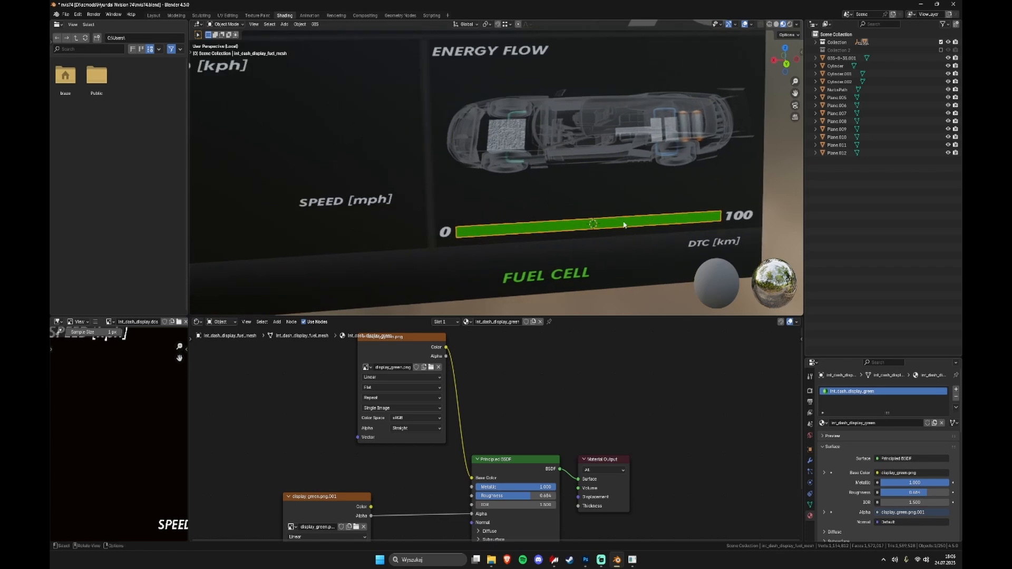
scroll(622, 205, down, 5)
scroll(610, 206, up, 3)
scroll(610, 206, down, 3)
scroll(610, 206, up, 3)
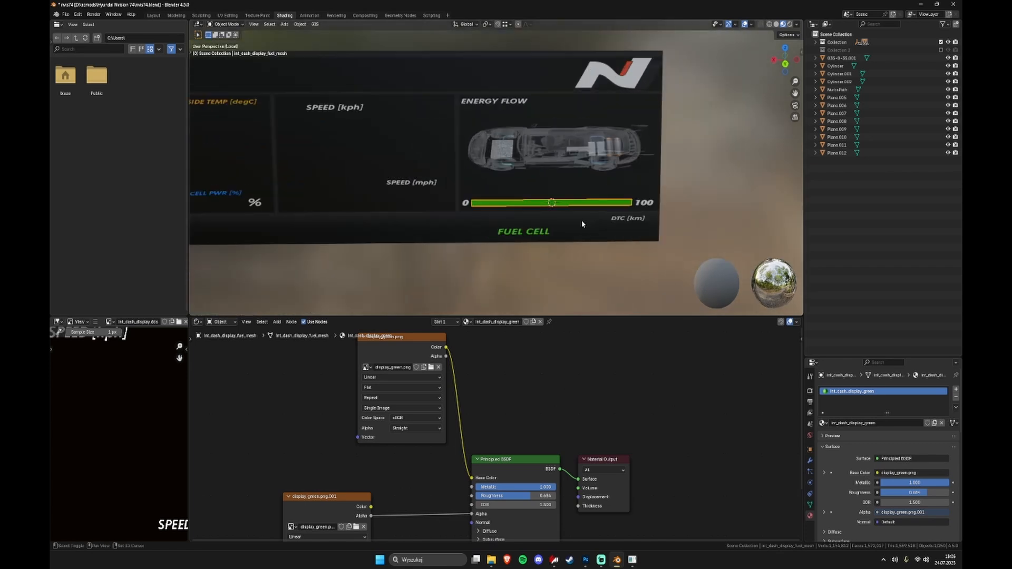
Step: Add a plane at the green bar's centre and rotate it about the global X axis to match the display's tilt
key(shift+a)
click(617, 223)
scroll(606, 226, down, 6)
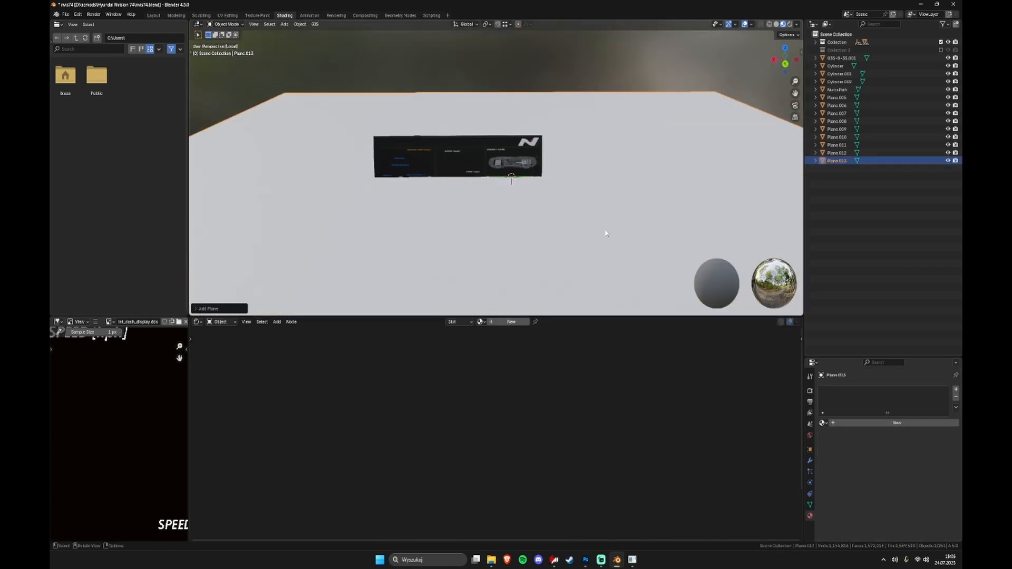
mouse_move(628, 199)
middle_down()
mouse_move(643, 203)
mouse_move(632, 188)
middle_up()
scroll(632, 188, up, 4)
scroll(633, 188, down, 4)
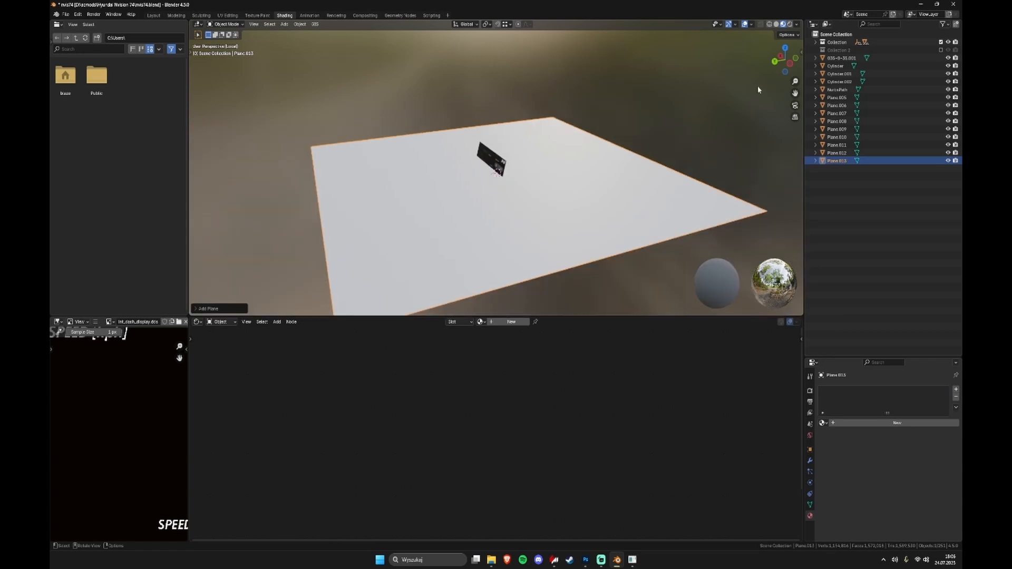
middle_drag(759, 91, 723, 110)
key(r)
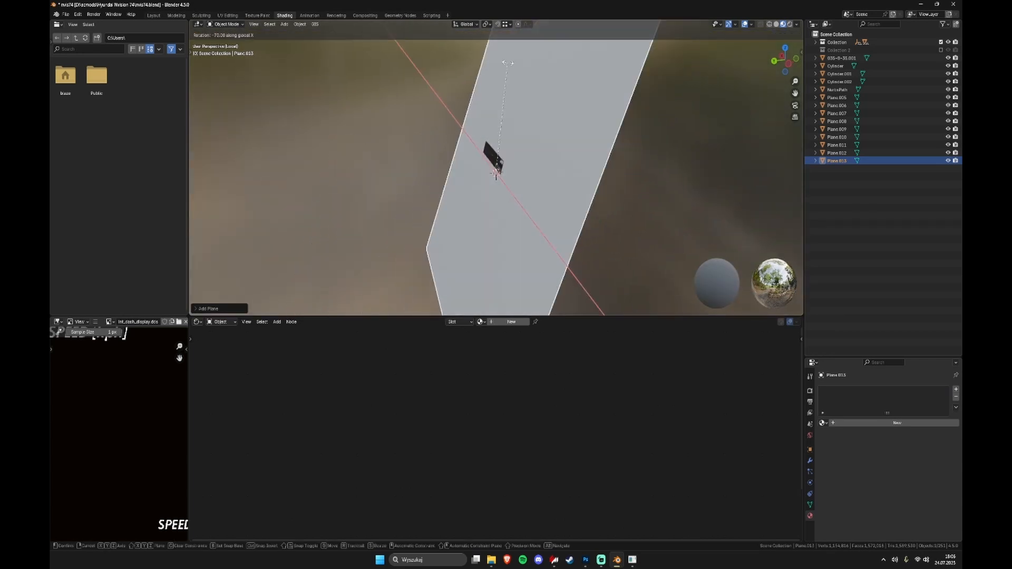
click(496, 68)
Step: Scale the new plane down uniformly until it is about a third of the green bar's width
key(s)
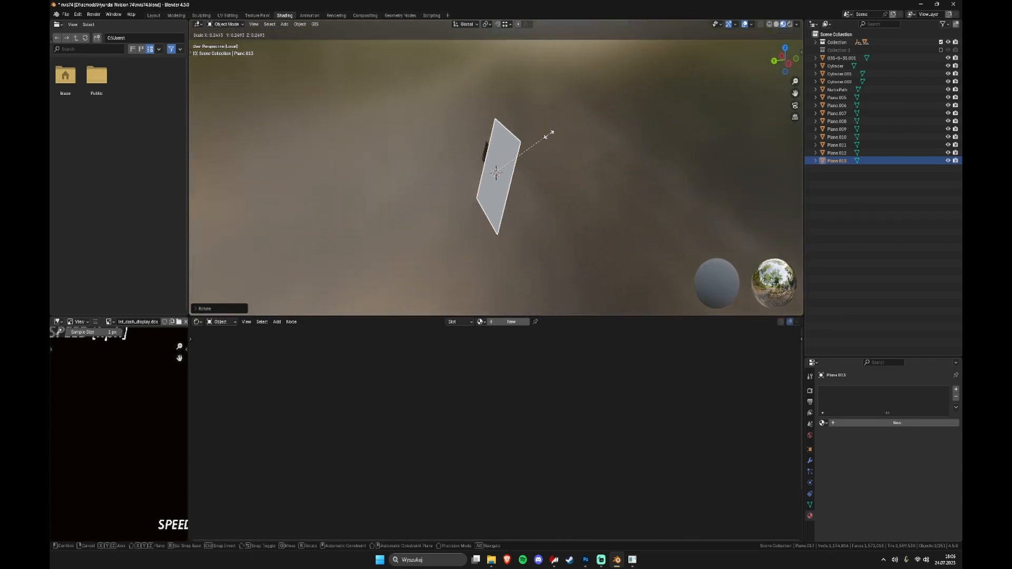
click(506, 147)
middle_drag(506, 148, 646, 188)
scroll(646, 187, up, 5)
key(s)
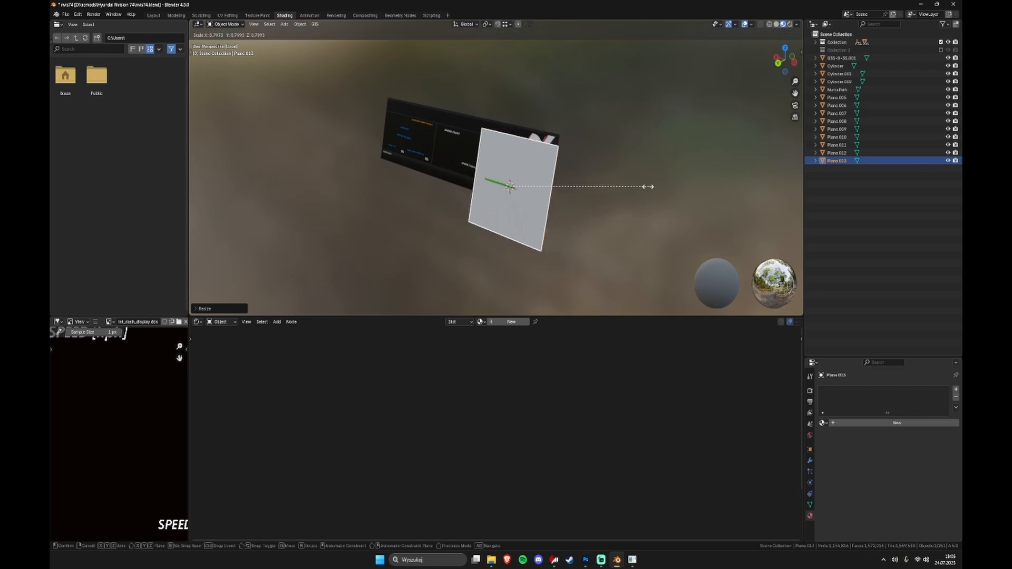
click(542, 213)
middle_drag(543, 213, 565, 212)
scroll(565, 212, up, 5)
shift+middle_drag(680, 229, 522, 176)
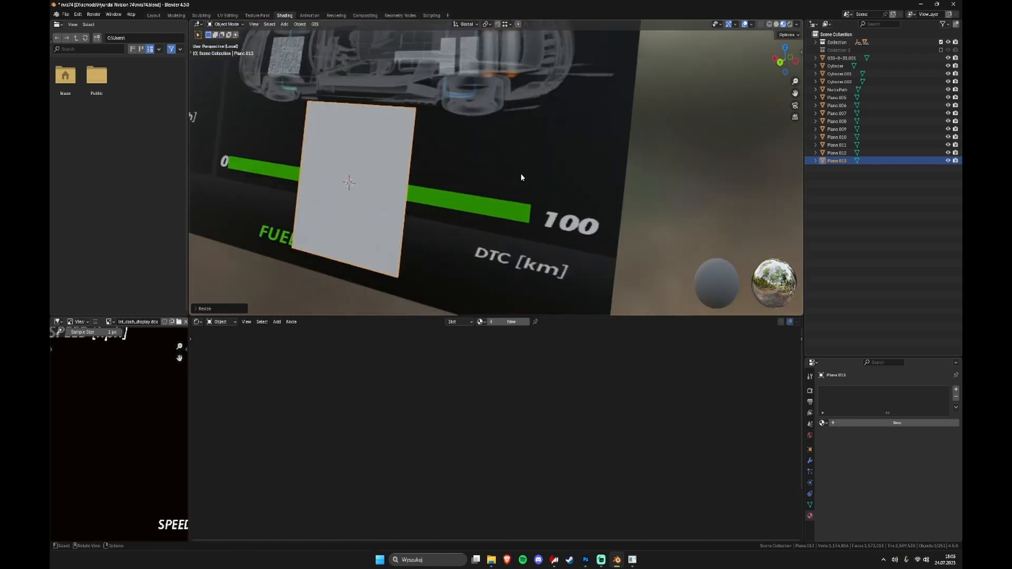
Step: Scale the plane along its local Y axis until its height matches the green bar
scroll(527, 189, down, 2)
key(s)
key(y)
key(y)
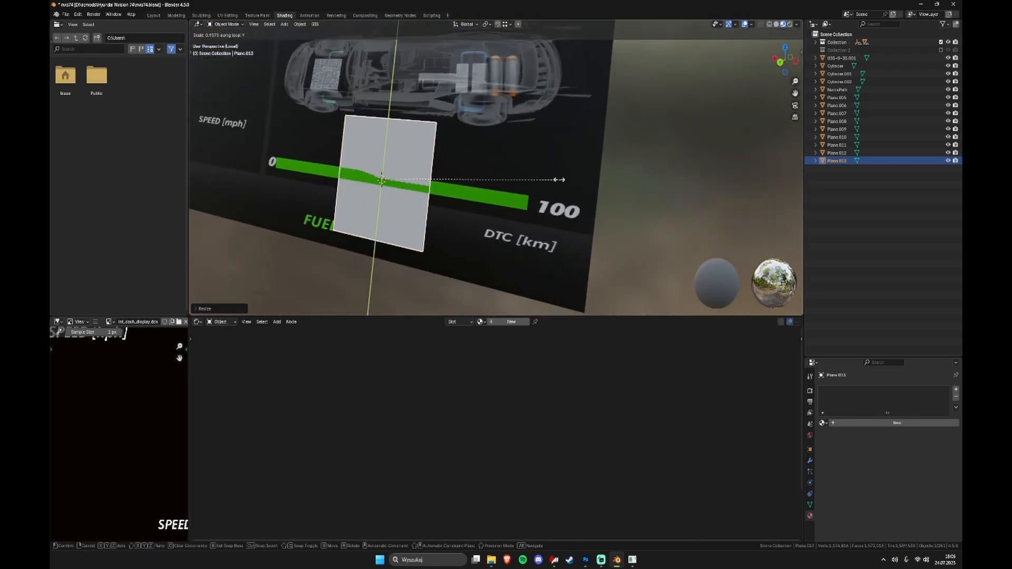
click(426, 193)
key(g)
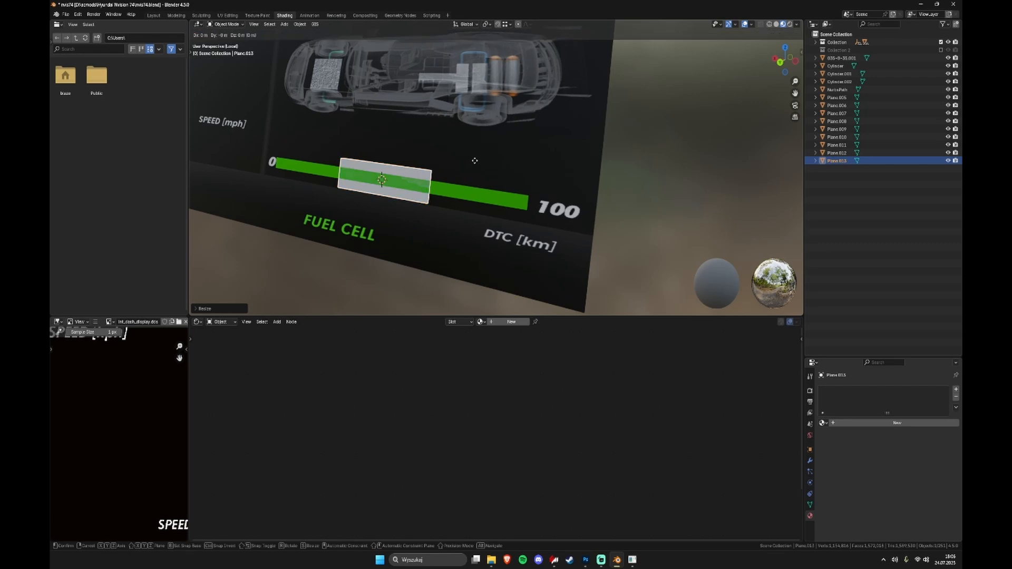
right_click(475, 162)
key(s)
key(y)
key(y)
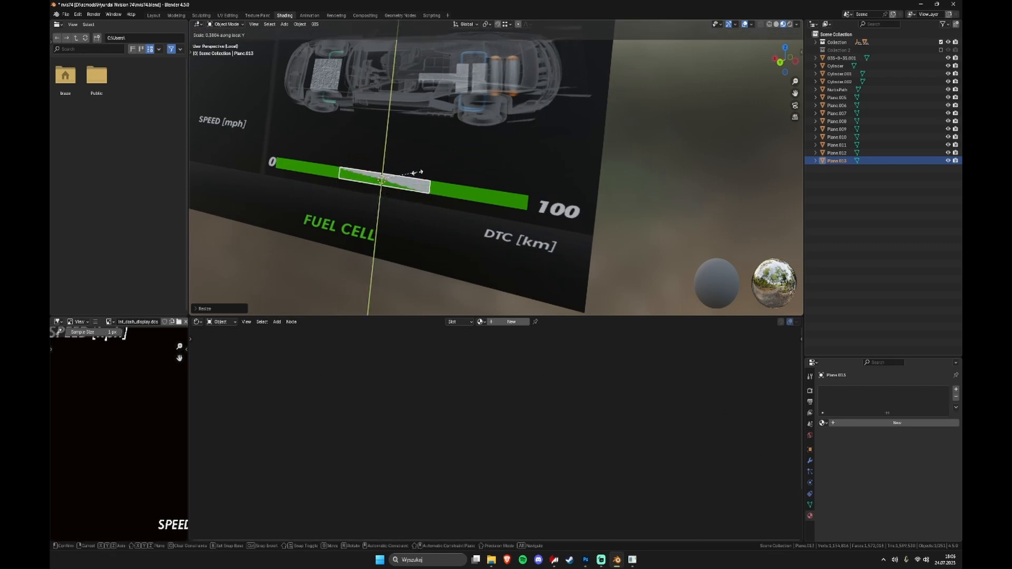
click(413, 176)
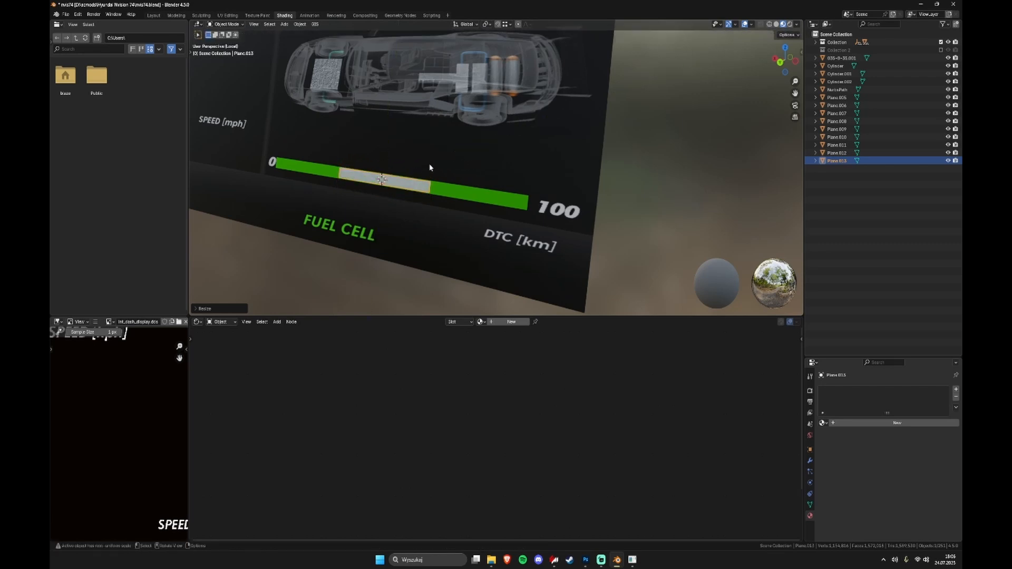
Step: Scale the plane along its local X axis by about 2.7 so it spans from the 0 label to the 100 label
shift+middle_drag(420, 170, 446, 176)
key(s)
key(x)
key(x)
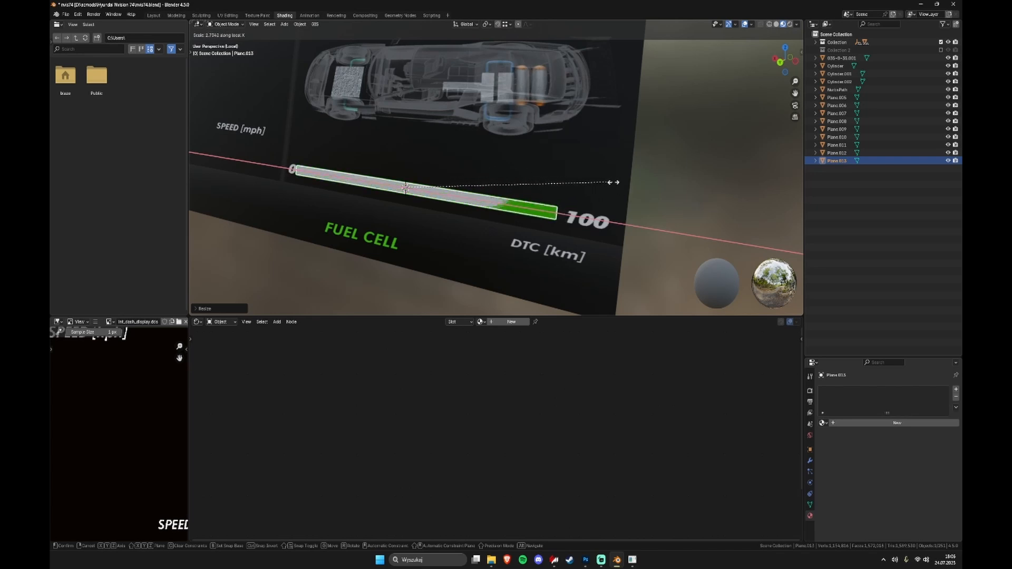
click(612, 182)
middle_drag(452, 197, 513, 190)
scroll(464, 202, up, 3)
scroll(475, 206, down, 3)
Step: Delete the old green bar mesh and select the new plane in its place
click(513, 190)
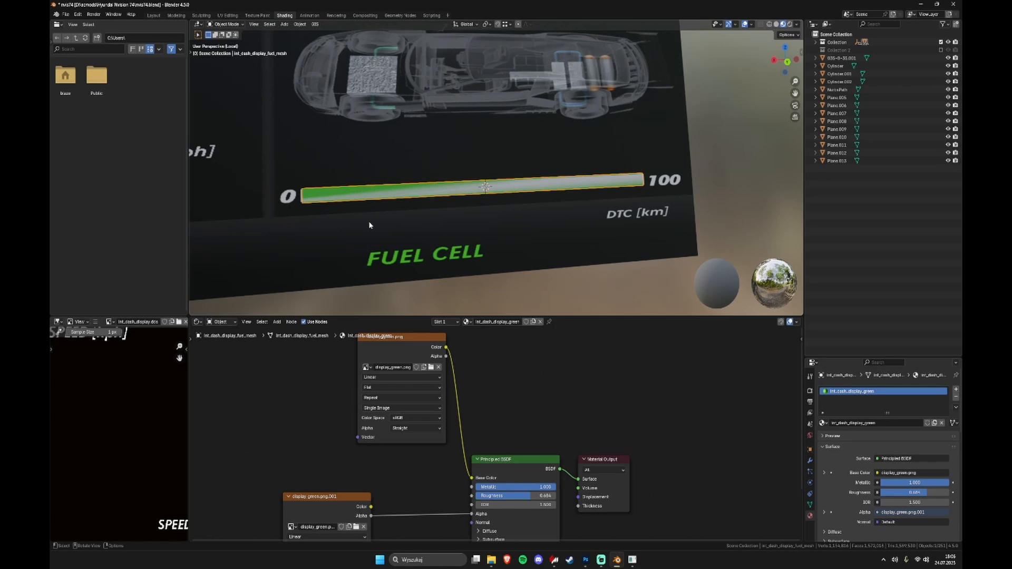
key(Delete)
click(443, 191)
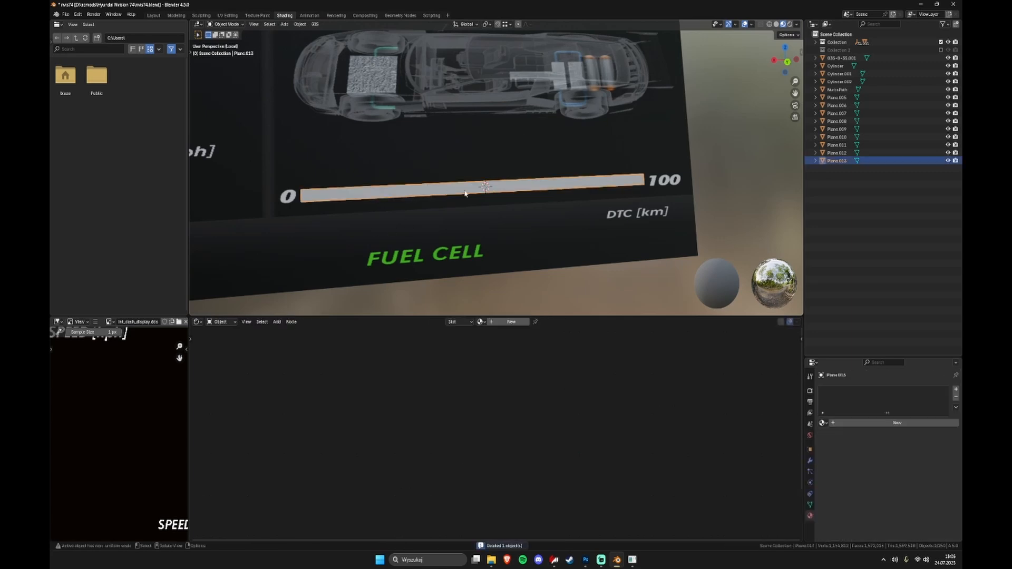
middle_drag(442, 191, 457, 195)
scroll(458, 195, down, 3)
scroll(457, 191, up, 5)
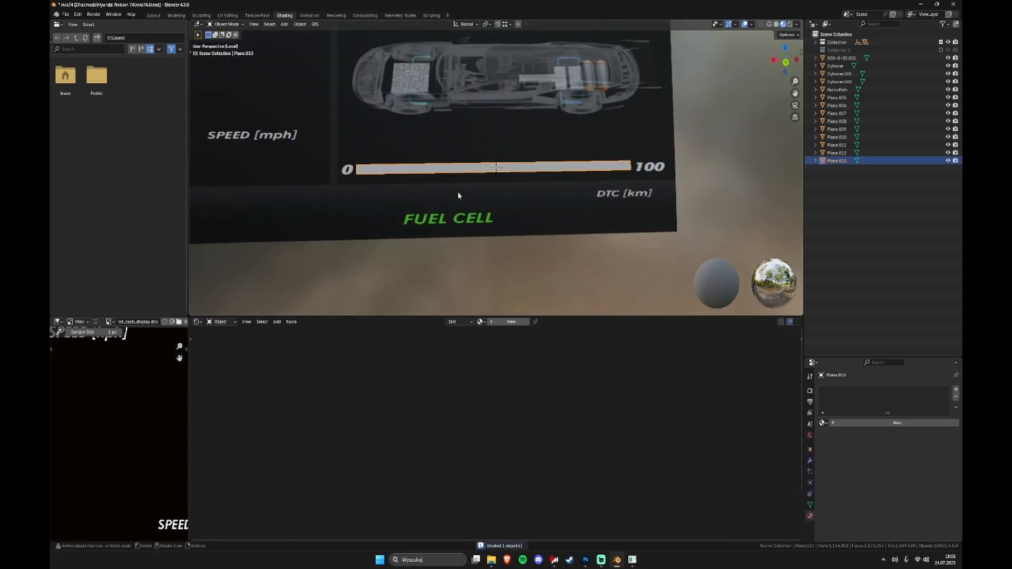
scroll(475, 188, down, 2)
shift+middle_drag(452, 176, 460, 179)
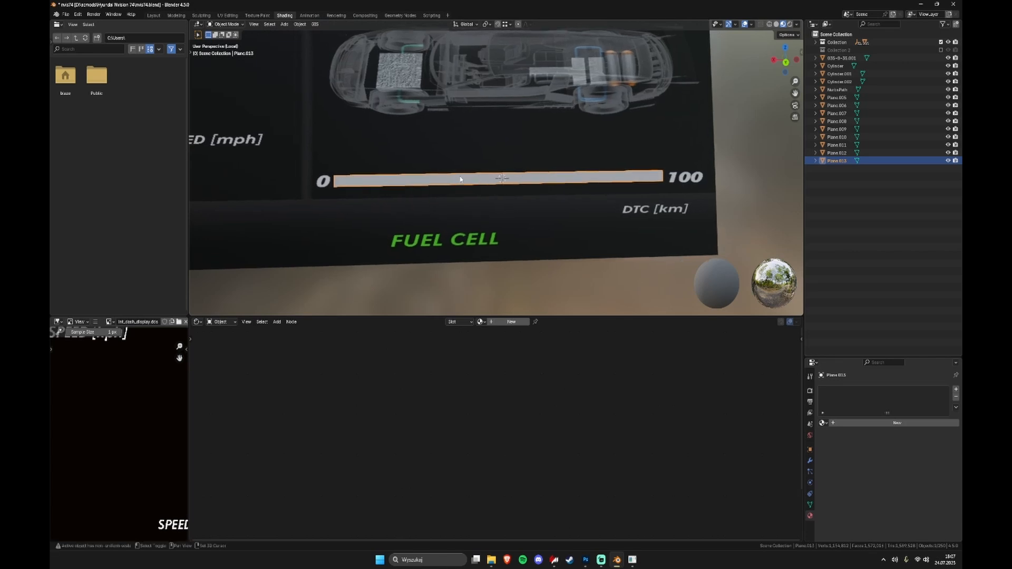
Step: Check the new plane's geometry in Edit Mode, return to Object Mode and apply its scale
key(Tab)
scroll(497, 173, up, 4)
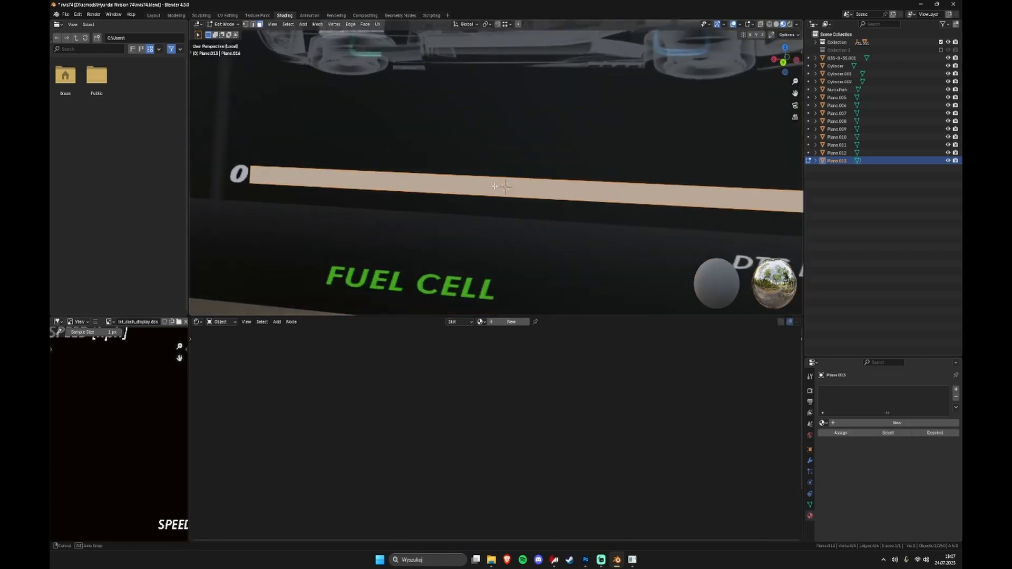
scroll(498, 190, down, 4)
key(Tab)
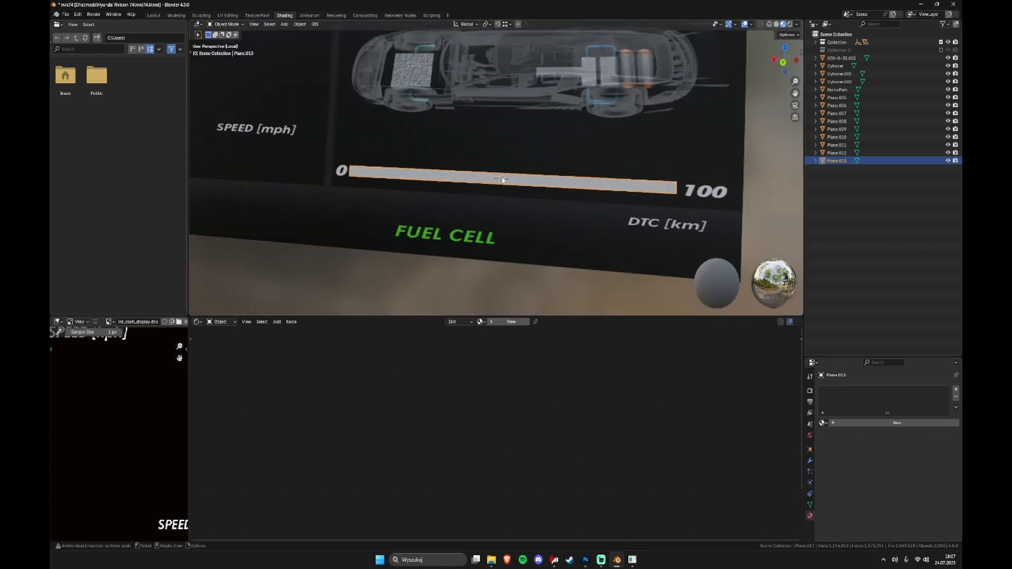
key(ctrl+a)
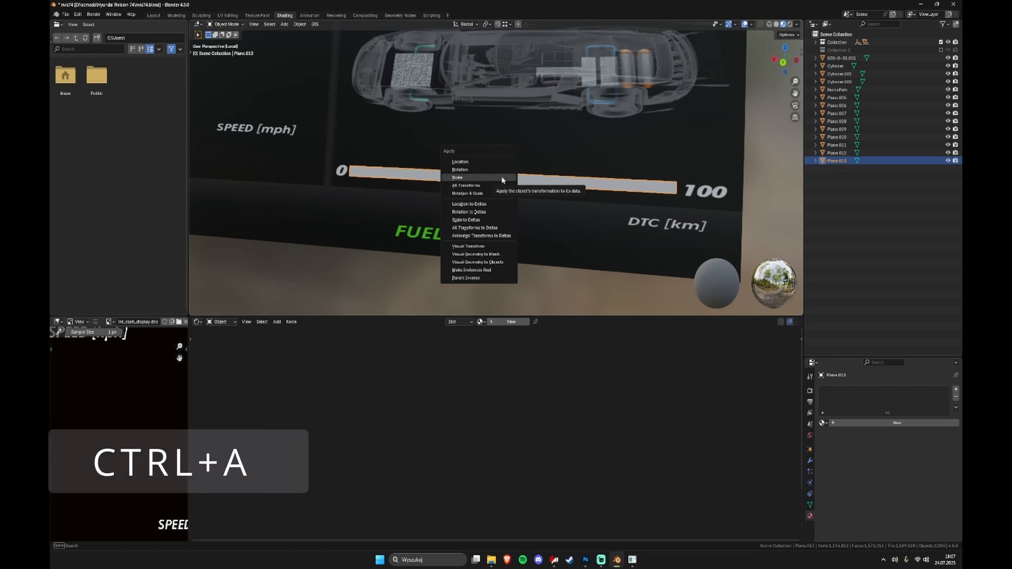
click(502, 179)
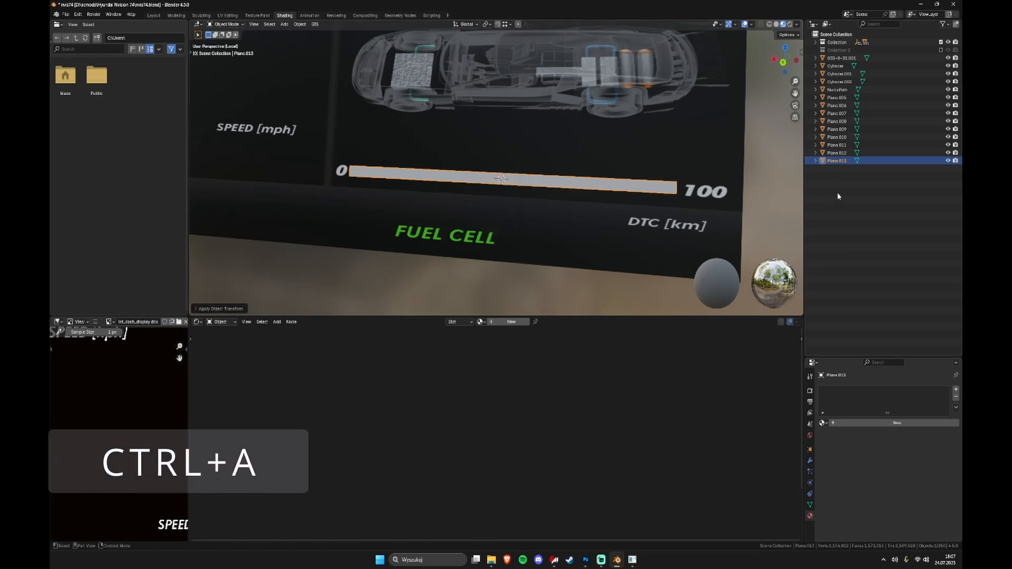
Step: Create a new collection in the scene and name it "progress bars"
click(836, 208)
click(838, 161)
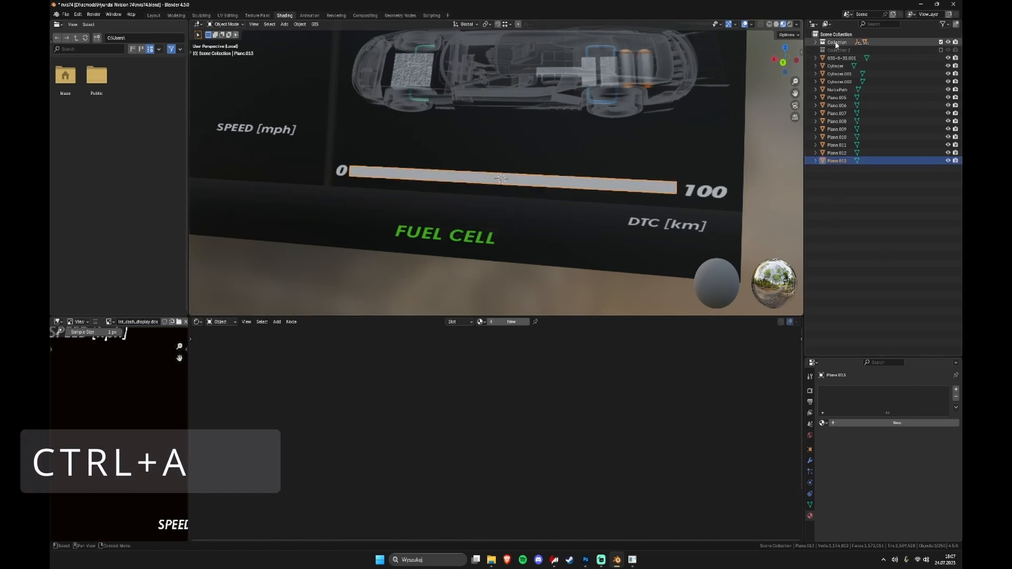
right_click(854, 192)
click(855, 193)
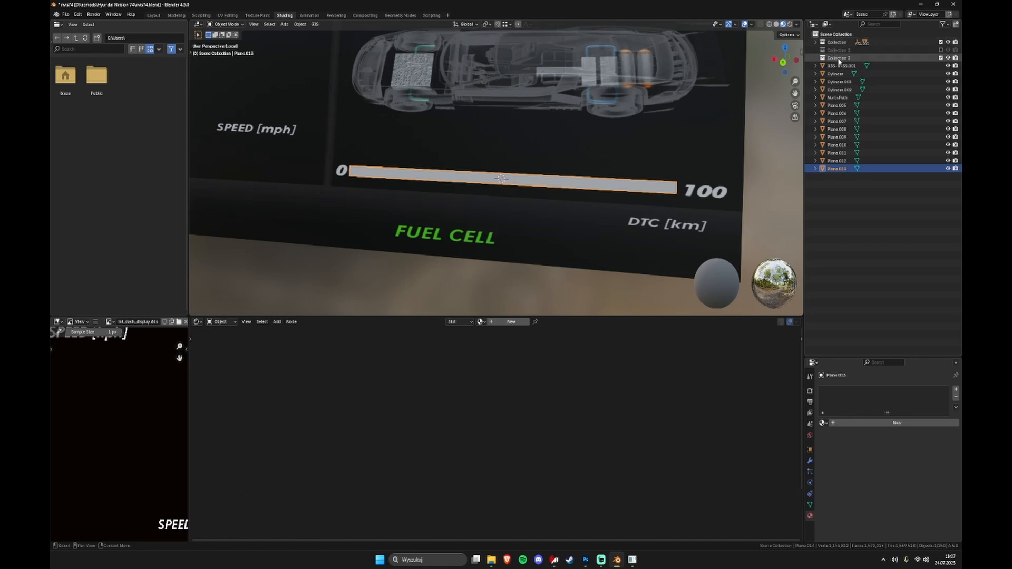
double_click(838, 58)
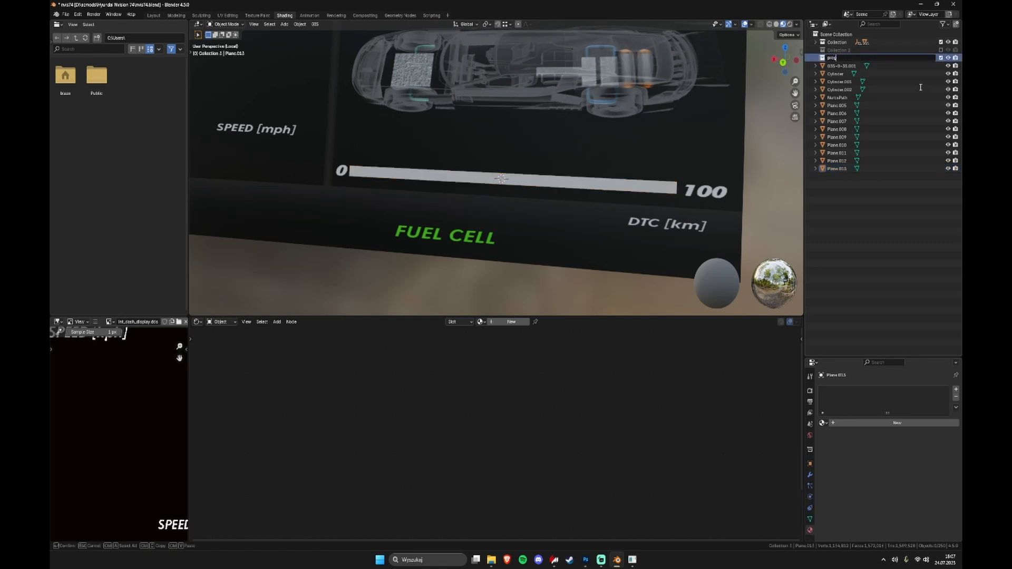
text(progress bars)
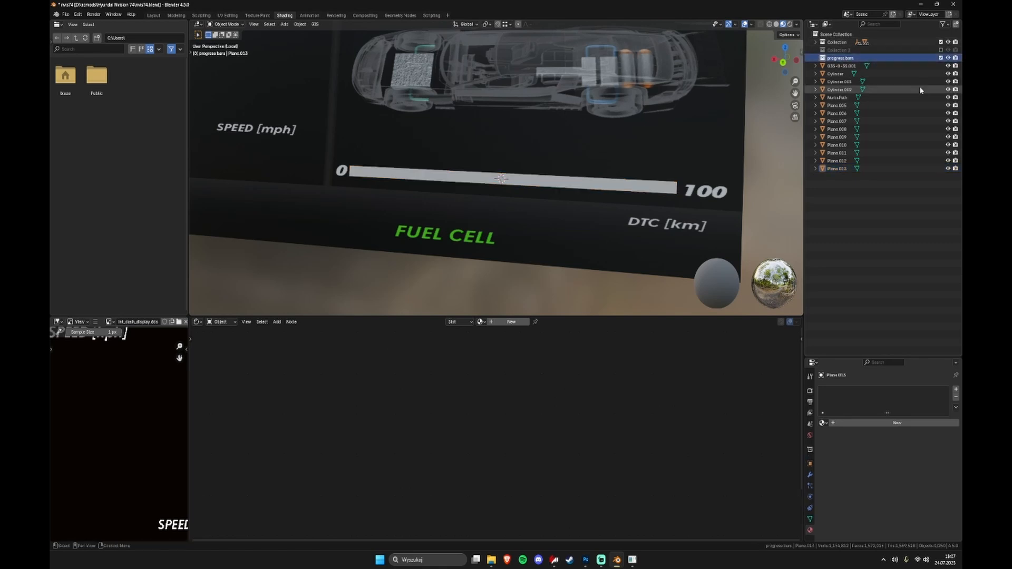
Step: Create a collection named "fuel" inside "progress bars" and move the new bar plane into it
click(848, 167)
click(838, 66)
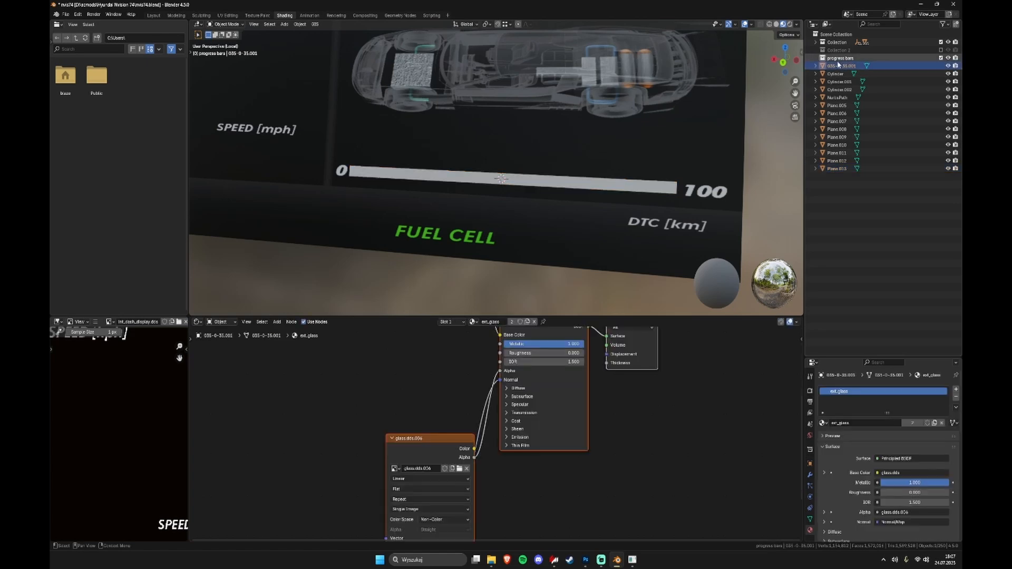
right_click(837, 59)
click(837, 58)
double_click(846, 66)
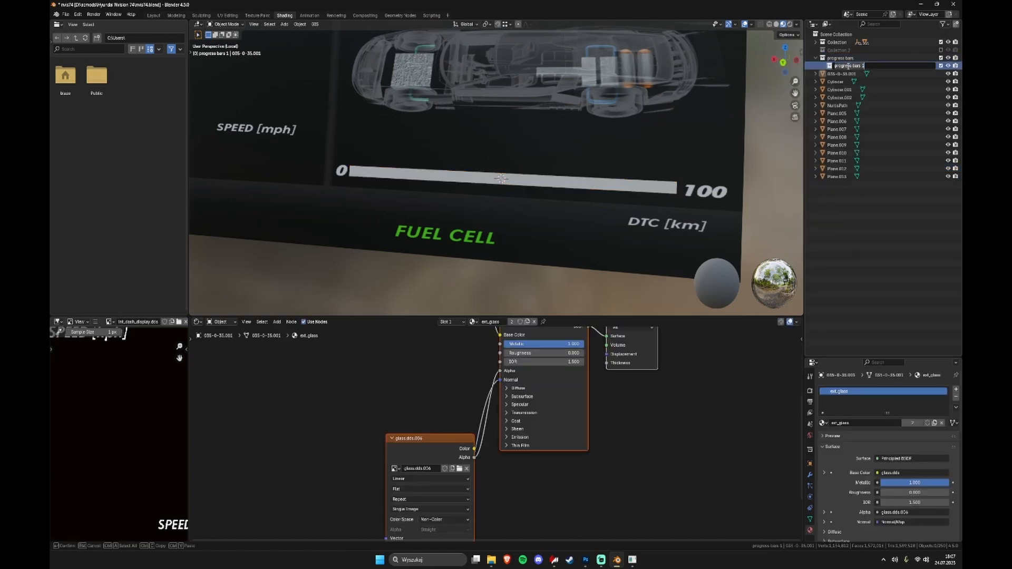
key(Return)
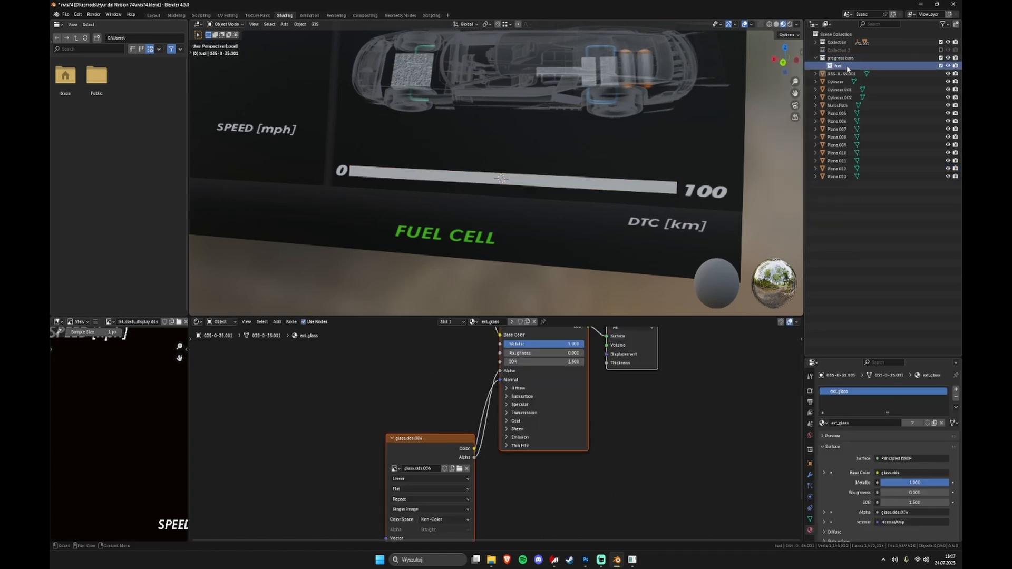
drag(836, 176, 865, 68)
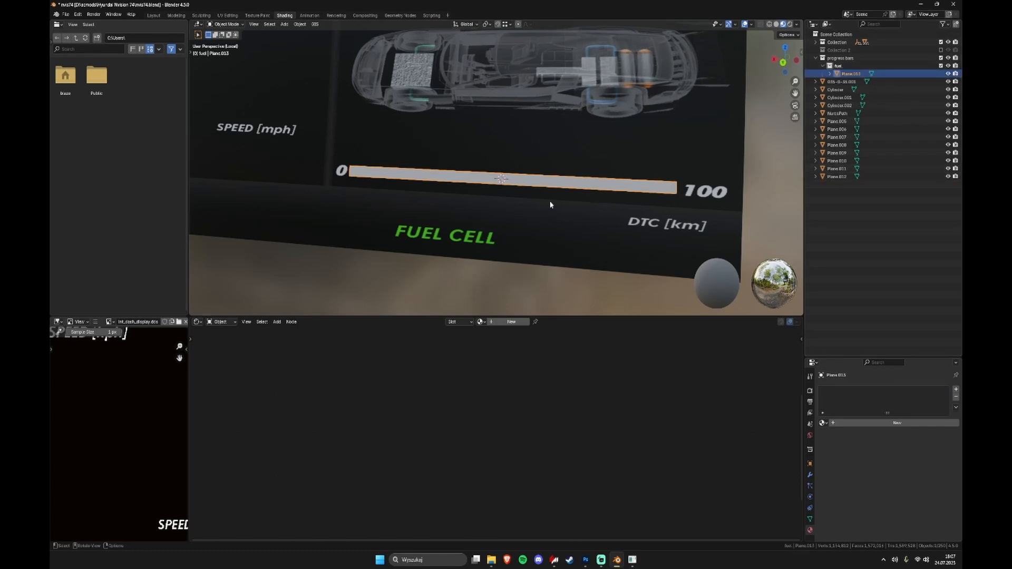
scroll(550, 204, down, 5)
scroll(489, 187, up, 5)
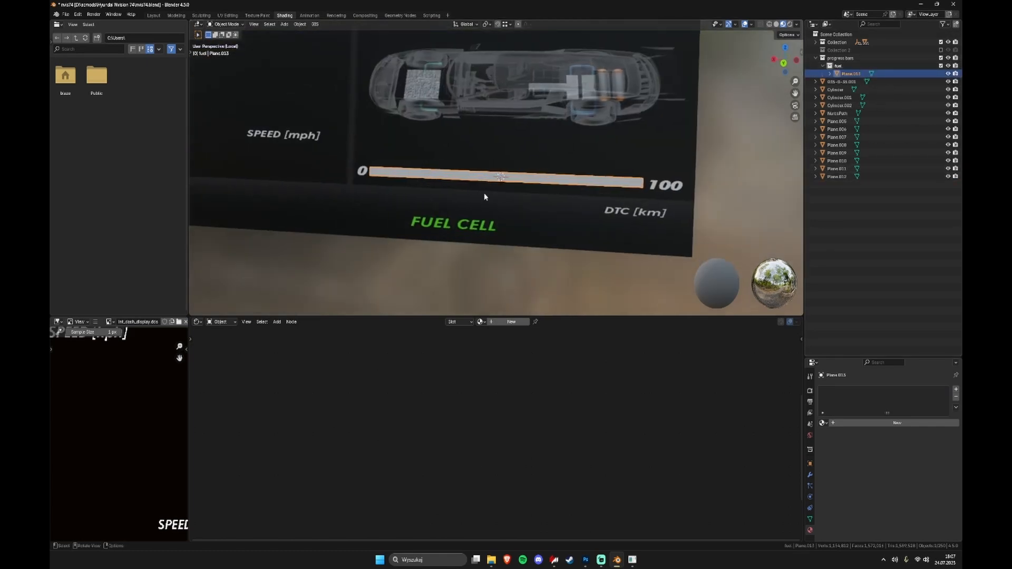
scroll(485, 197, up, 1)
middle_drag(535, 196, 530, 183)
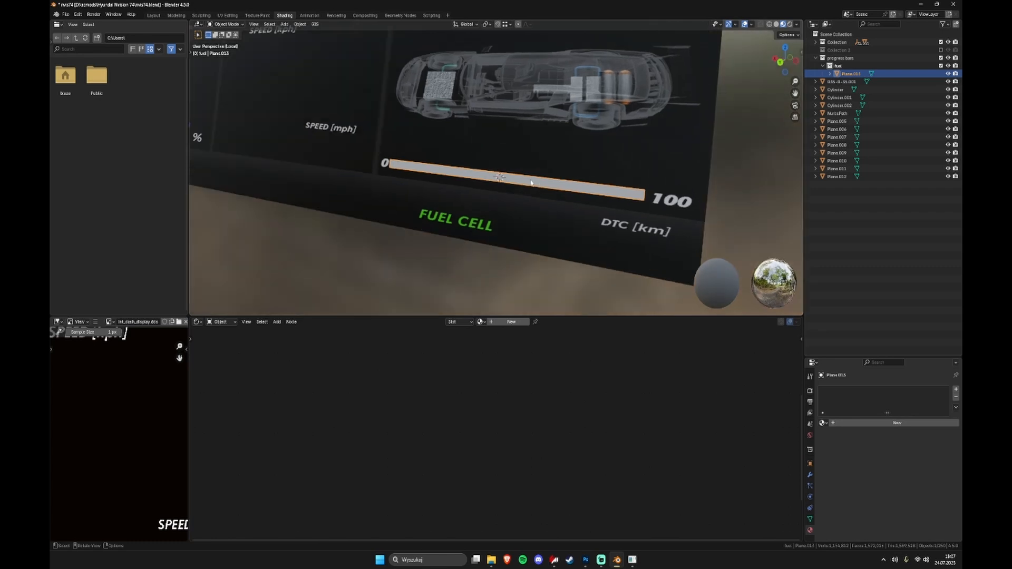
scroll(531, 183, up, 4)
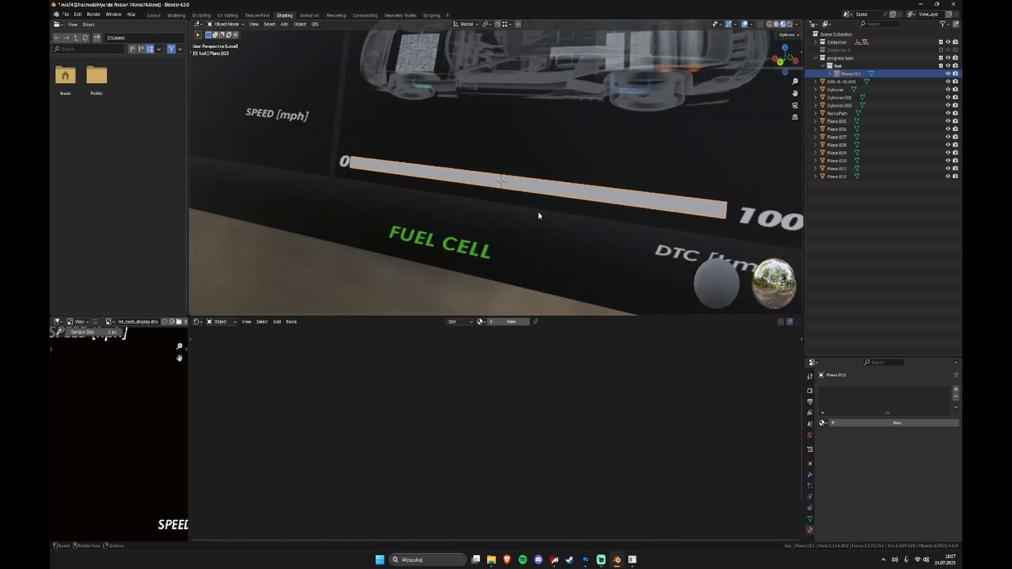
scroll(501, 212, down, 2)
middle_drag(615, 199, 637, 199)
scroll(611, 161, down, 3)
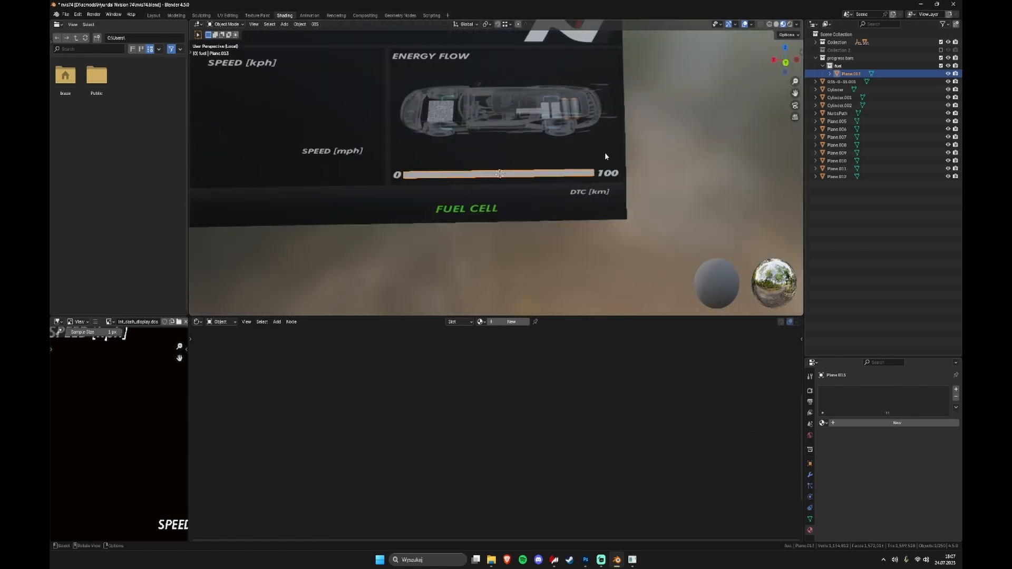
Step: Move the bar plane along its local Z axis so it sits closer to the dashboard display surface
middle_drag(605, 153, 562, 165)
key(g)
key(y)
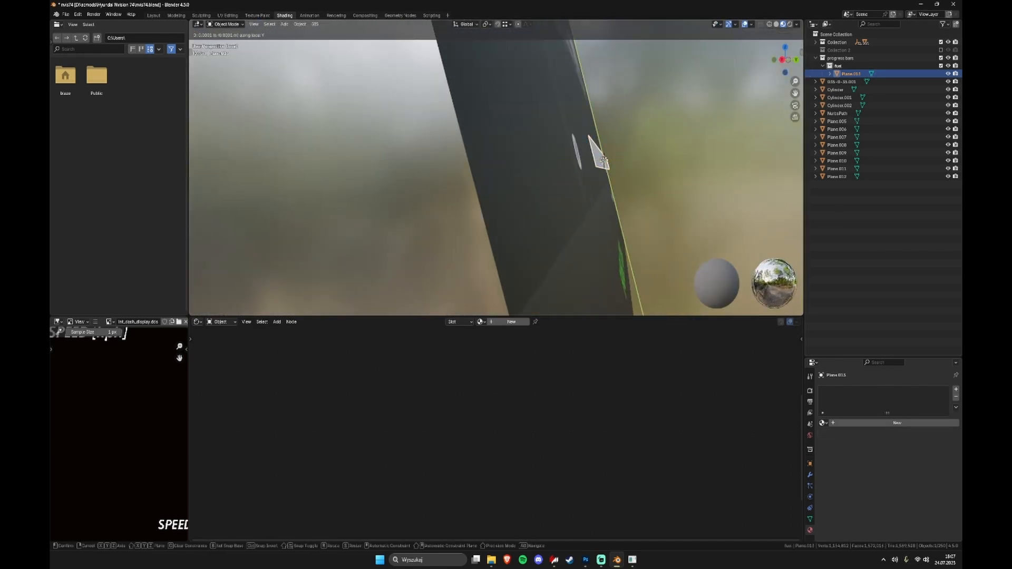
key(z)
key(z)
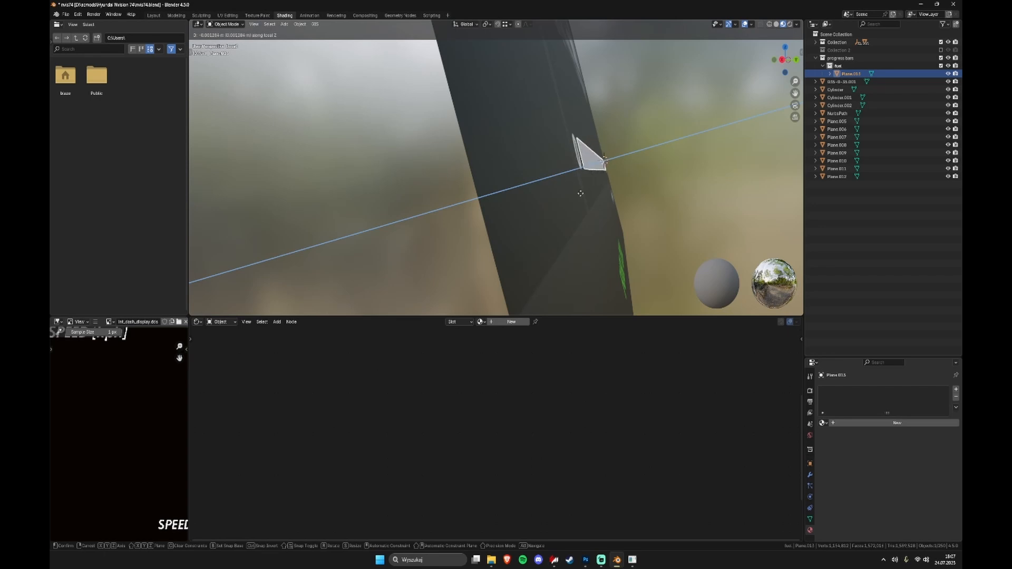
click(589, 188)
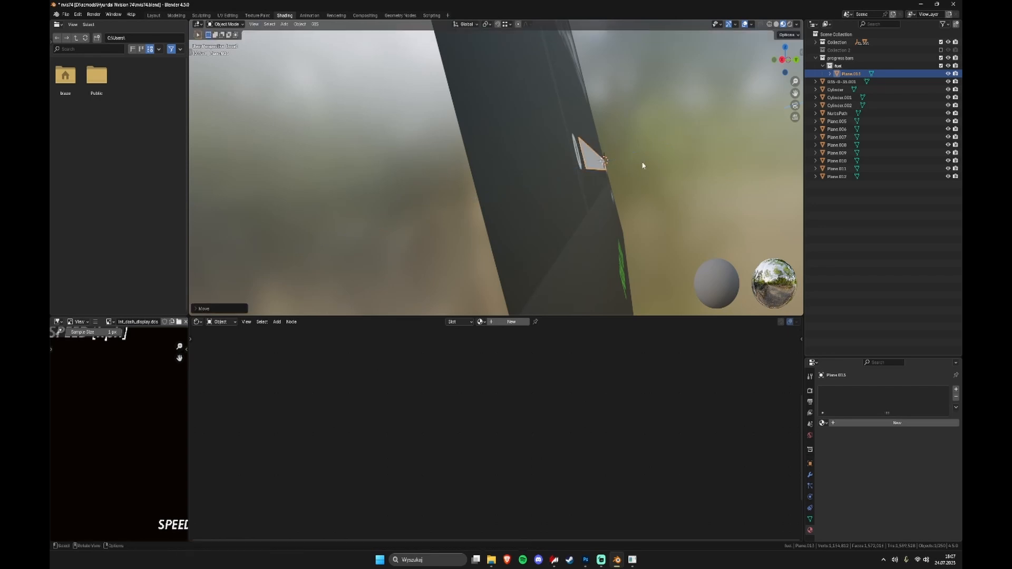
middle_drag(645, 164, 622, 188)
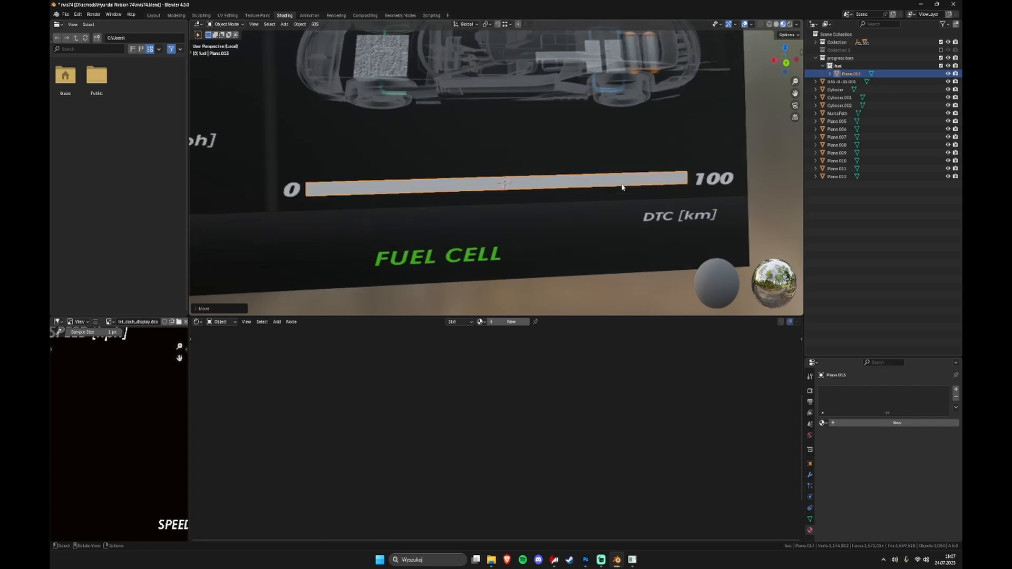
Step: Divide the bar's face in Edit Mode into 100 equal segments with 99 evenly spaced loop cuts across its length
key(Tab)
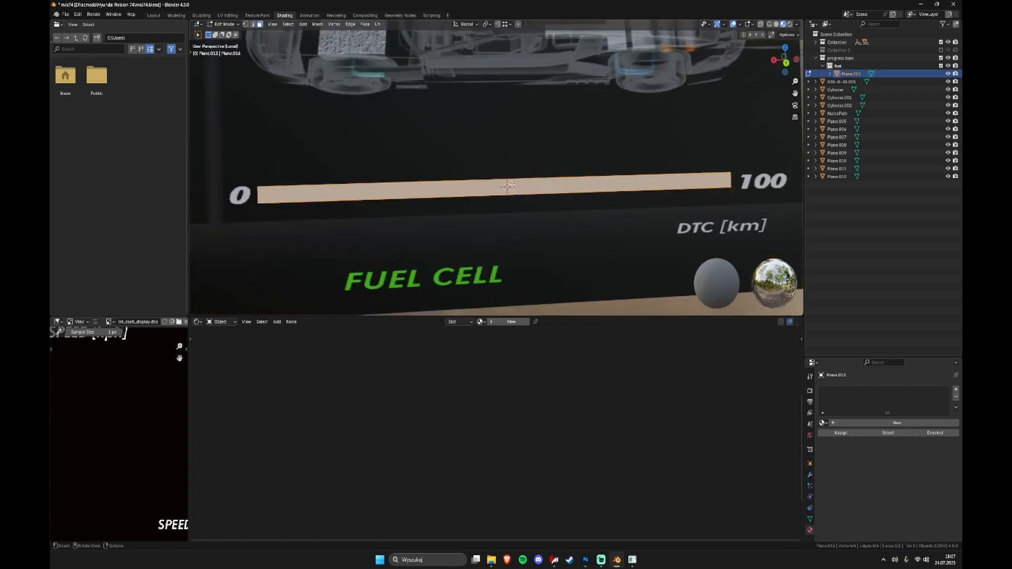
middle_drag(511, 184, 539, 192)
scroll(540, 192, up, 4)
click(476, 210)
scroll(479, 173, down, 5)
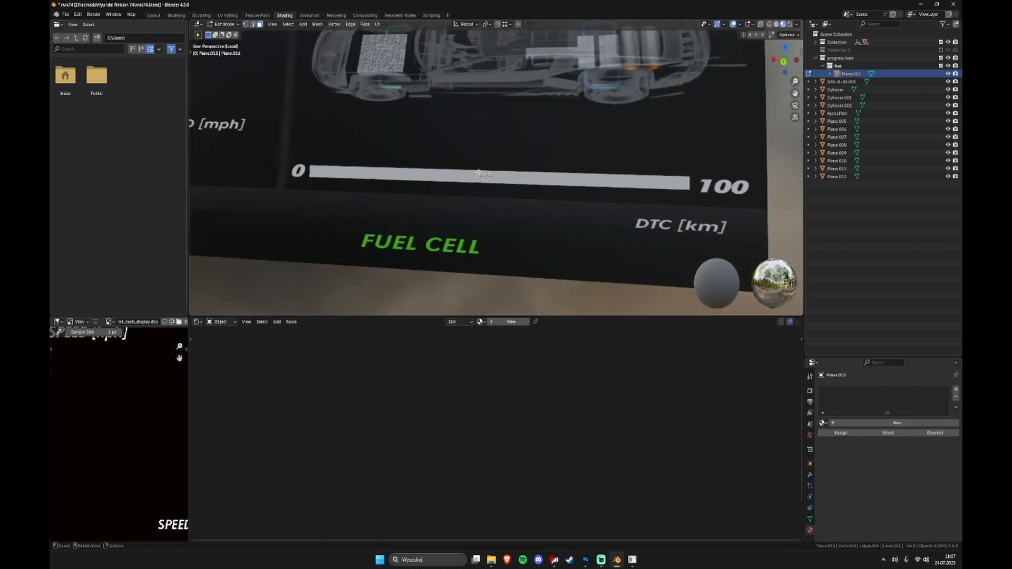
click(478, 171)
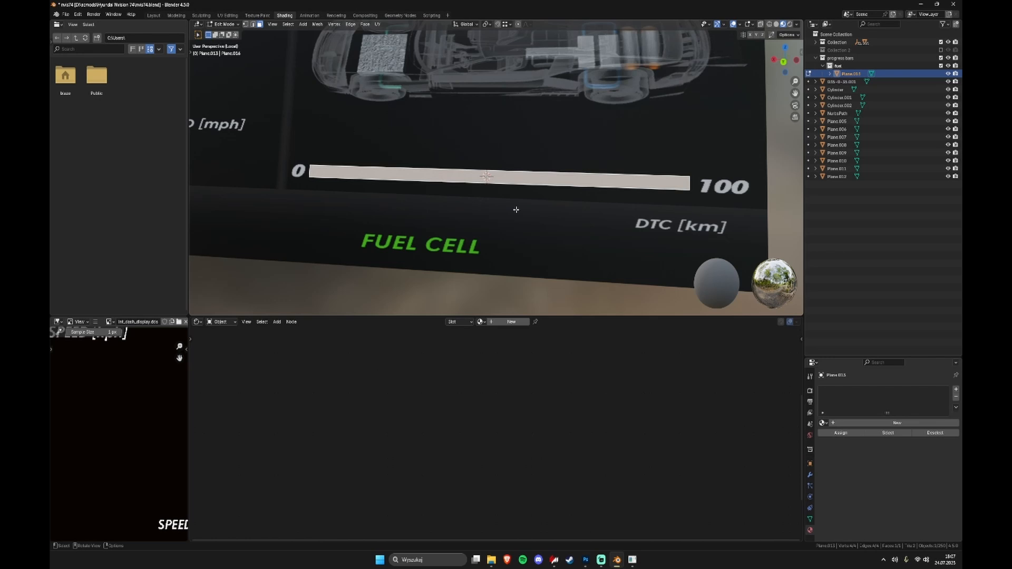
key(ctrl+r)
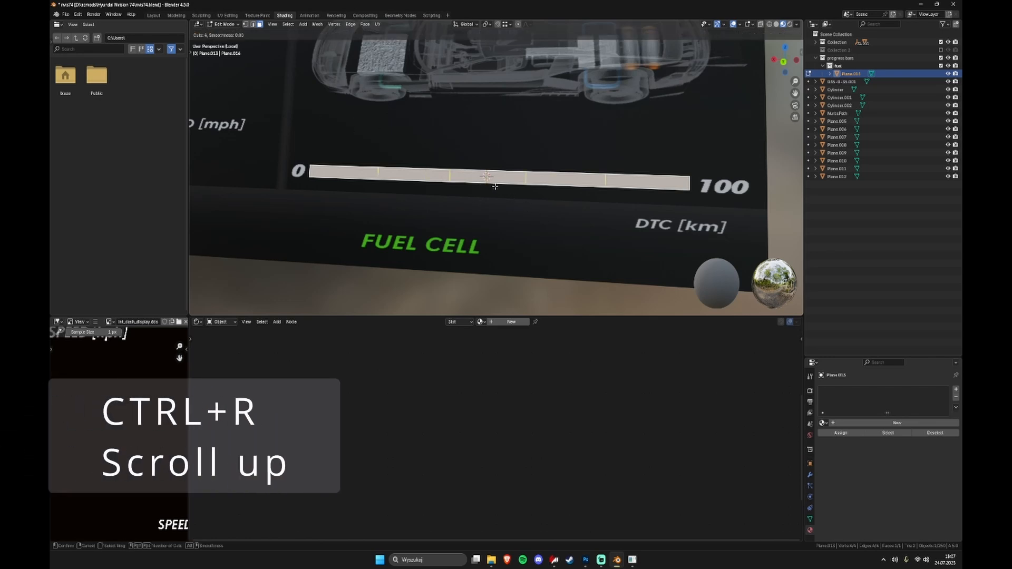
scroll(495, 186, up, 20)
scroll(495, 186, up, 20)
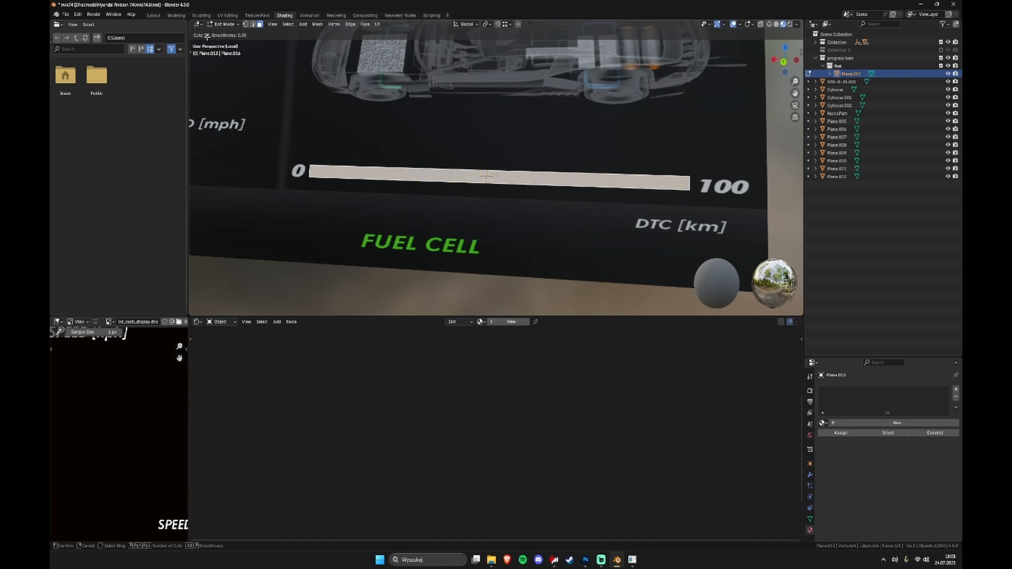
scroll(410, 174, up, 19)
scroll(410, 173, up, 20)
scroll(410, 174, down, 2)
click(410, 174)
right_click(410, 174)
Step: Select all of the bar's faces, check the face count in the statistics and return to Object Mode
key(a)
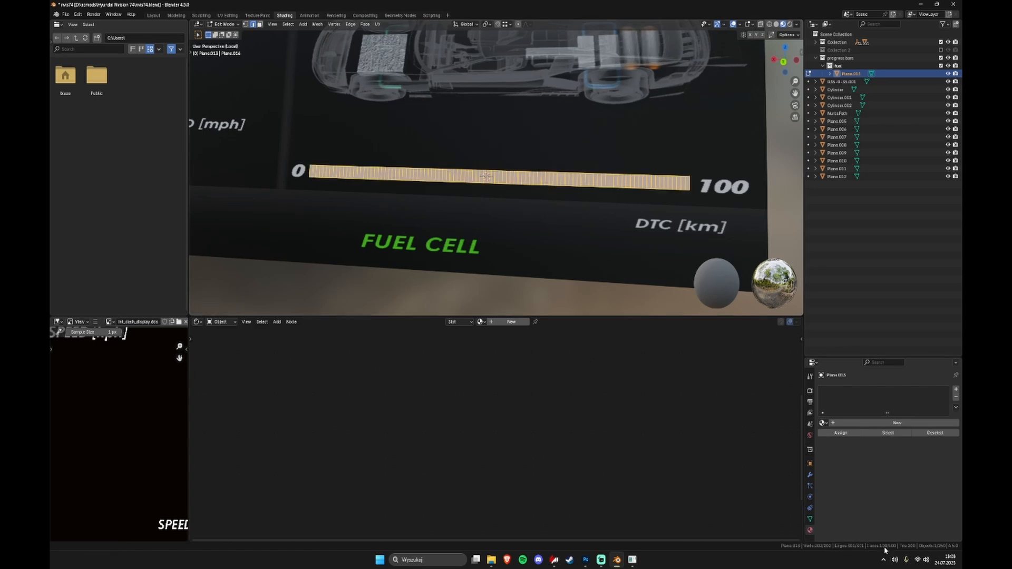
scroll(451, 151, up, 4)
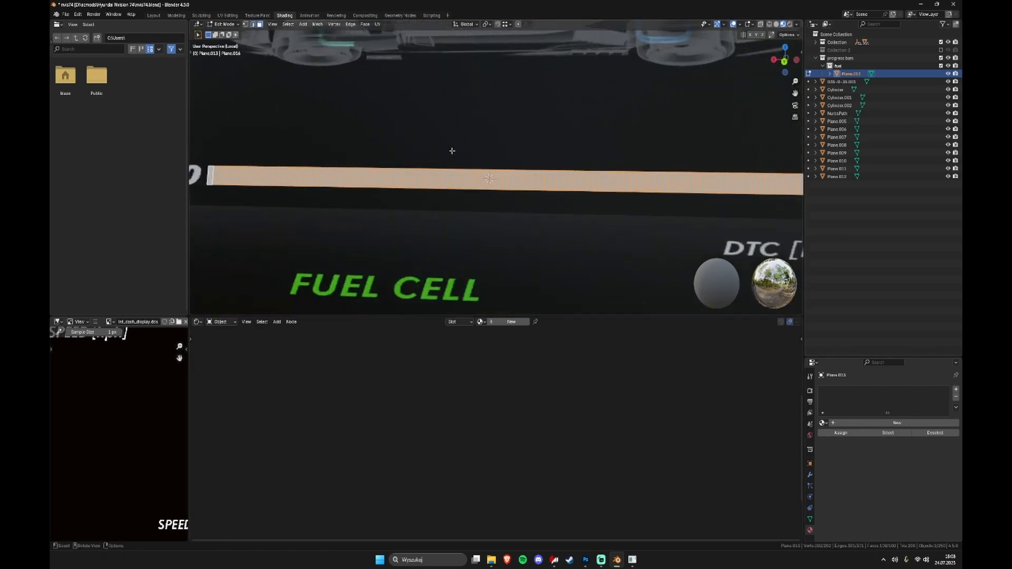
scroll(420, 169, down, 4)
mouse_move(418, 163)
middle_down()
mouse_move(434, 170)
mouse_move(422, 179)
middle_up()
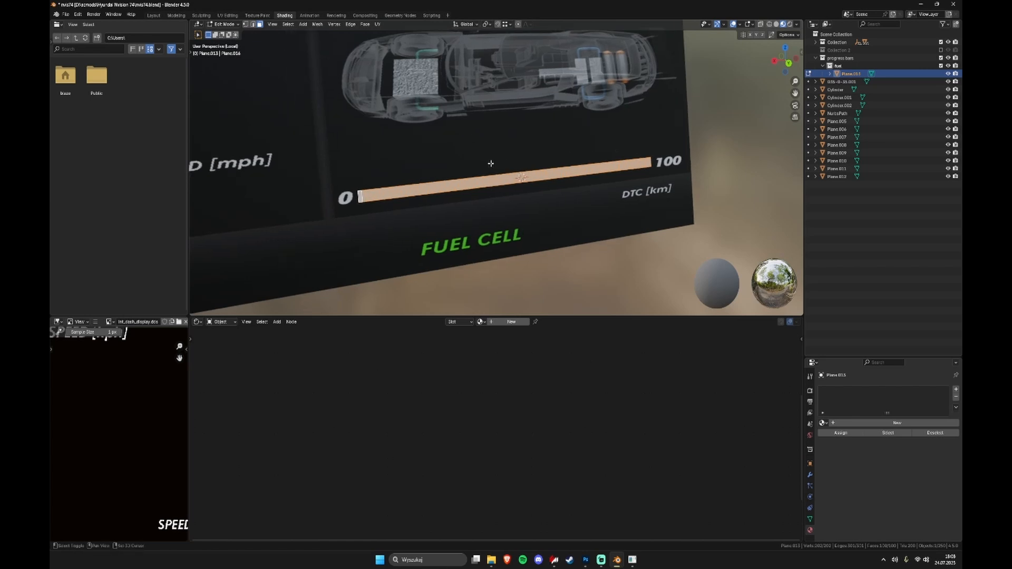
shift+middle_drag(491, 164, 510, 163)
key(Tab)
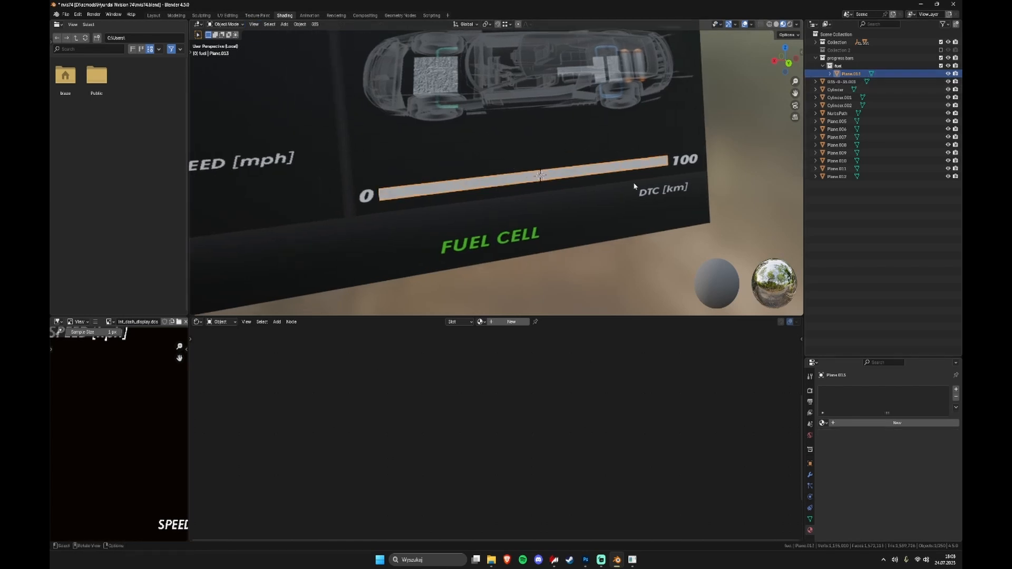
Step: Rename the bar object to "progress_fuel"
key(F2)
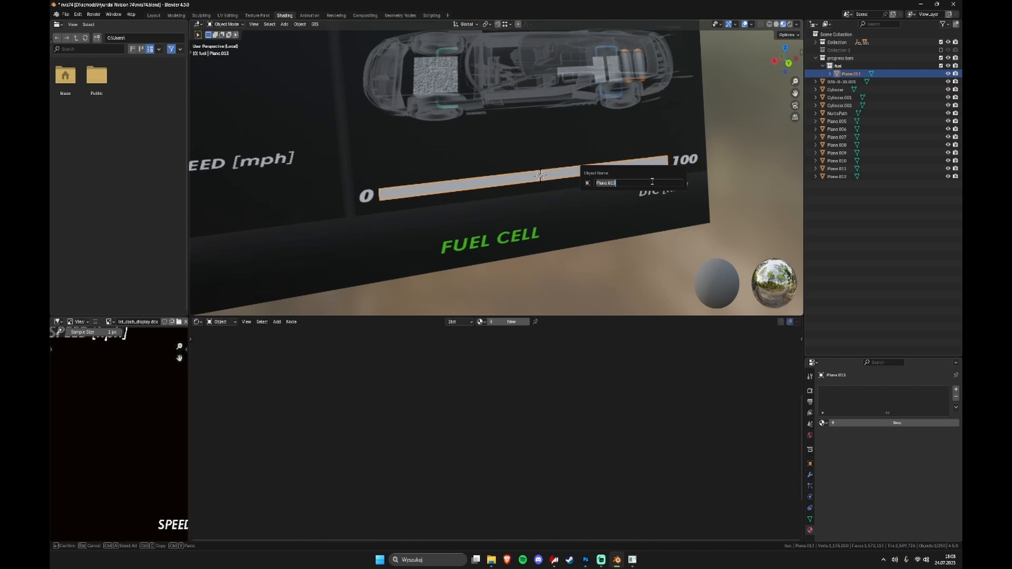
text(progress_fuel)
key(Return)
Step: Split all of the bar's segments apart in Edit Mode with Faces by Edges
middle_drag(652, 184, 494, 185)
key(Tab)
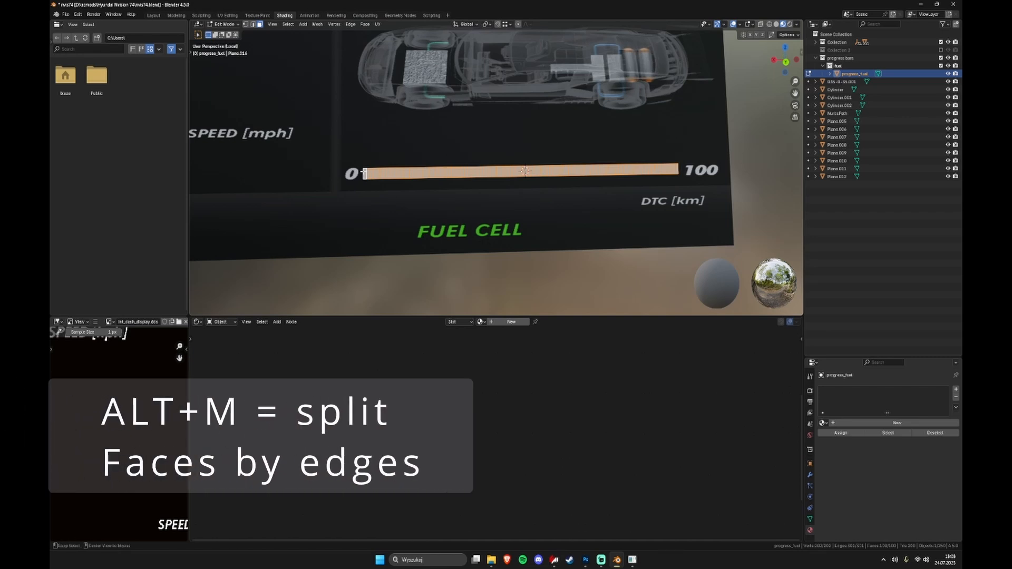
key(alt+m)
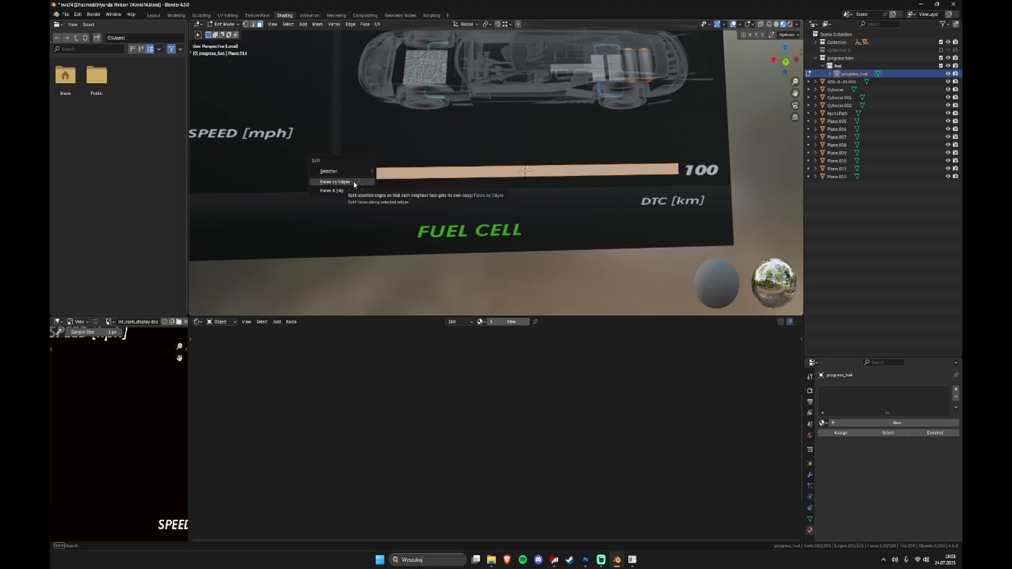
click(354, 182)
Step: Test whether single bar segments move independently of their neighbours, cancelling each trial move
scroll(431, 175, up, 4)
scroll(431, 176, down, 1)
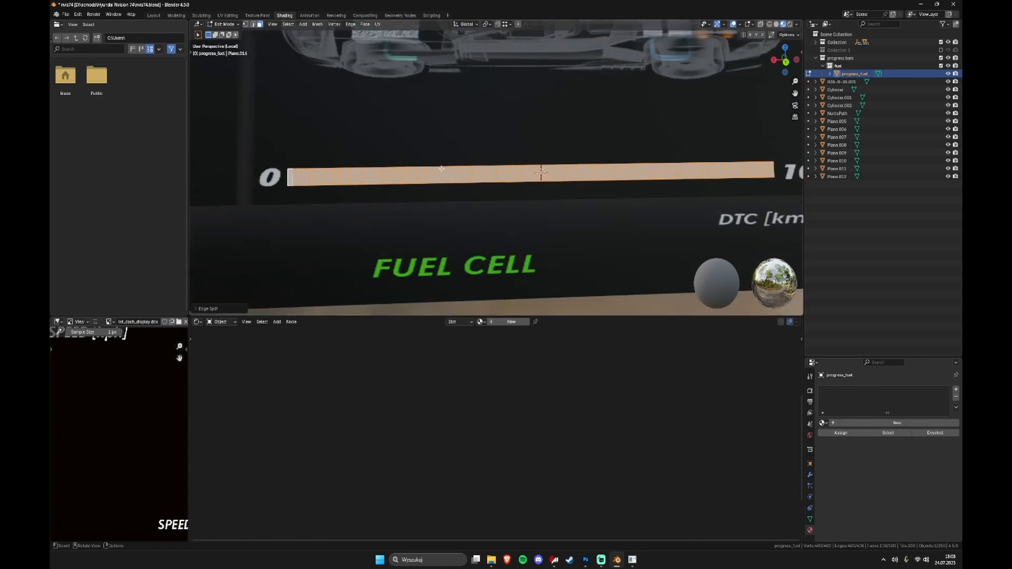
click(439, 175)
key(g)
right_click(453, 133)
click(493, 174)
key(g)
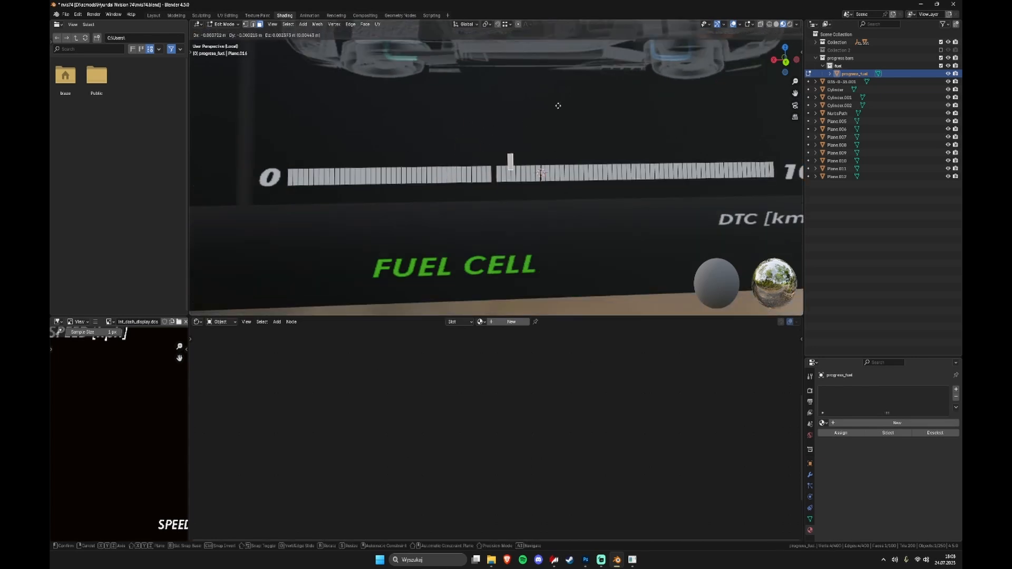
right_click(578, 117)
click(291, 178)
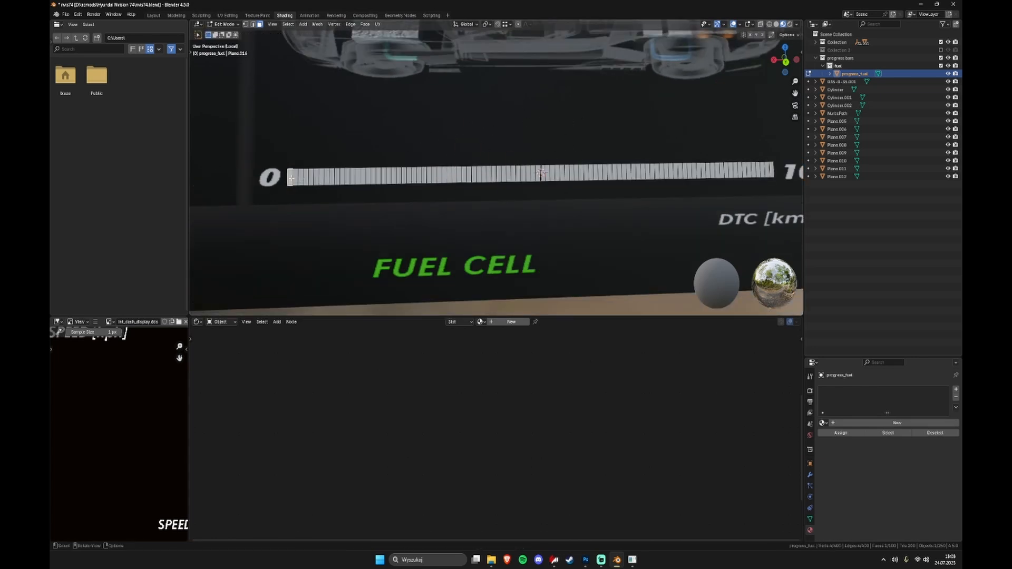
Step: Select the whole bar mesh, separate it by loose parts into individual objects and return to Object Mode
key(a)
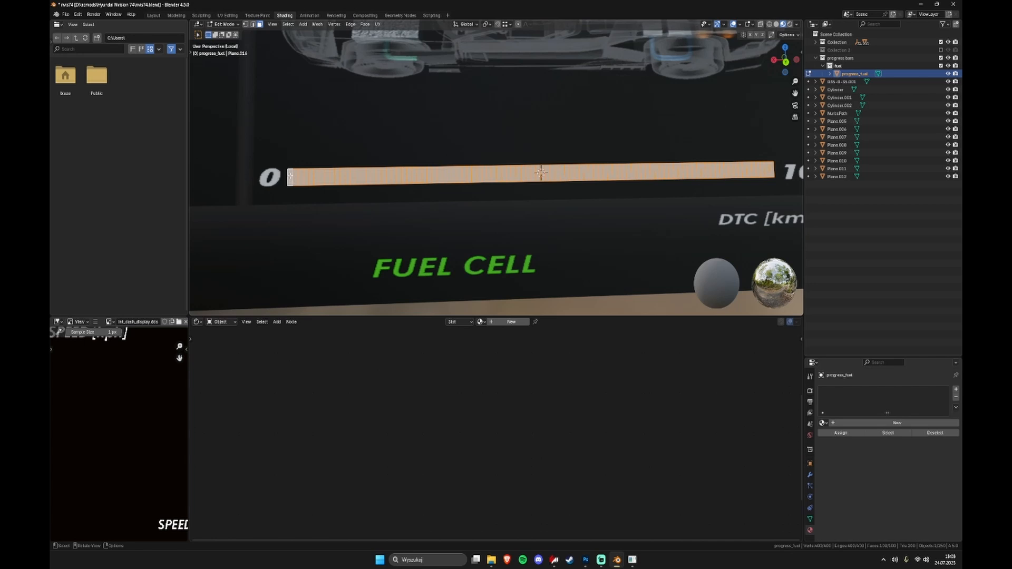
key(p)
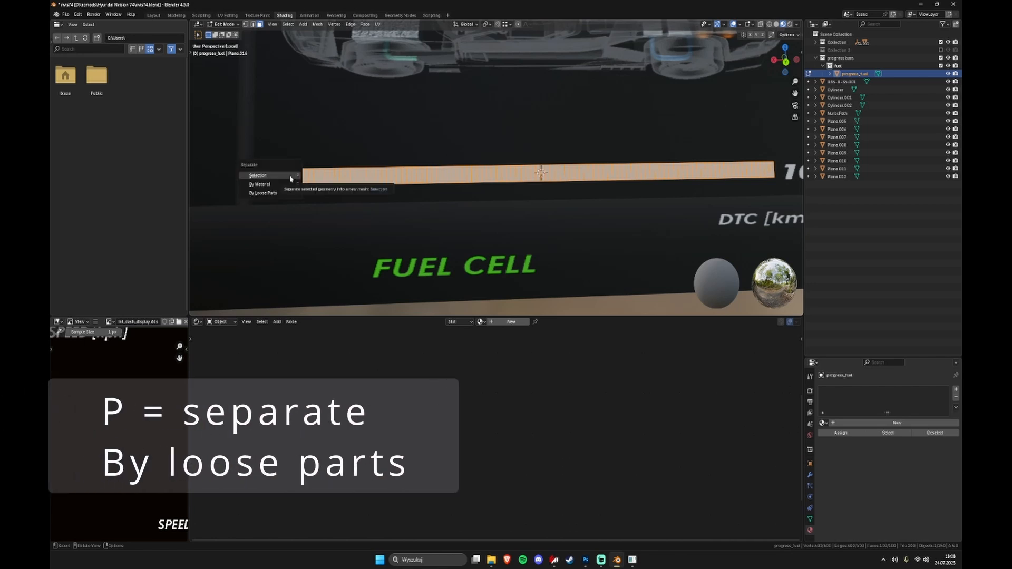
click(268, 193)
key(Tab)
scroll(527, 188, down, 3)
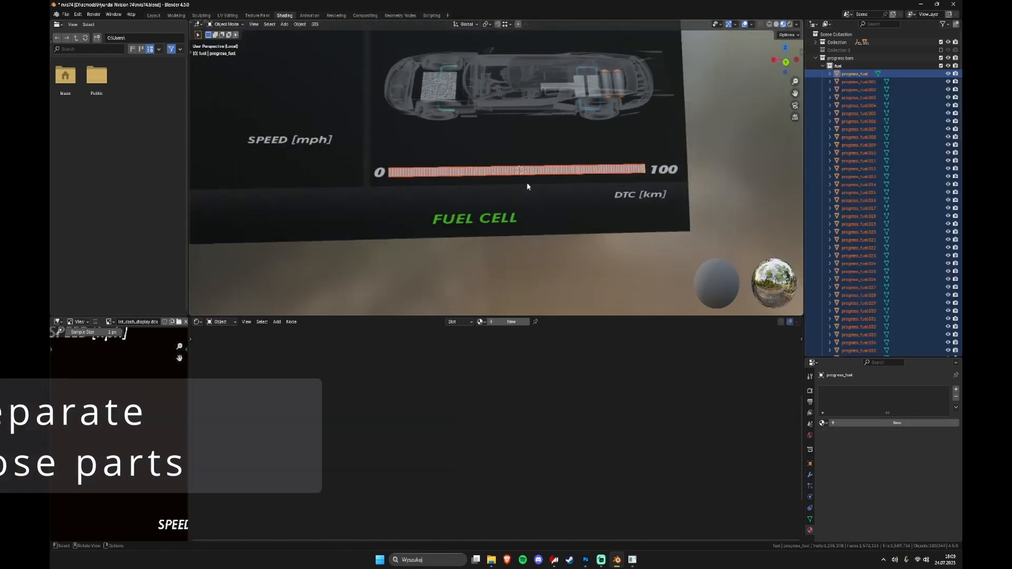
Step: Step through the separated progress_fuel objects in numerical order to examine which direction their numbering runs along the bar
click(862, 76)
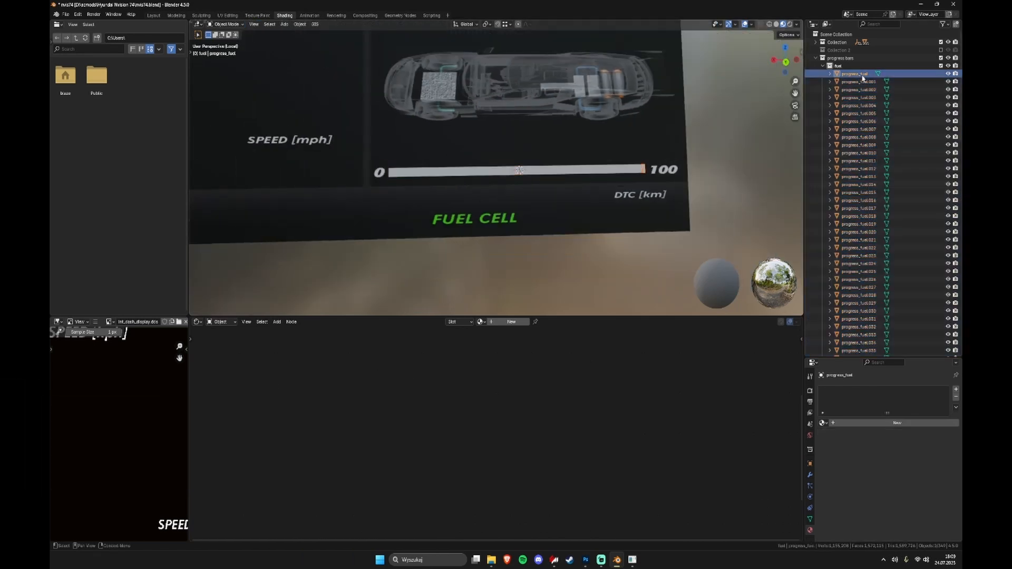
key(Down)
key(Down)
key(Down)
key(Down)
key(Down)
key(Down)
key(Down)
key(Down)
key(Down)
key(Down)
key(Down)
key(Down)
key(Down)
key(Down)
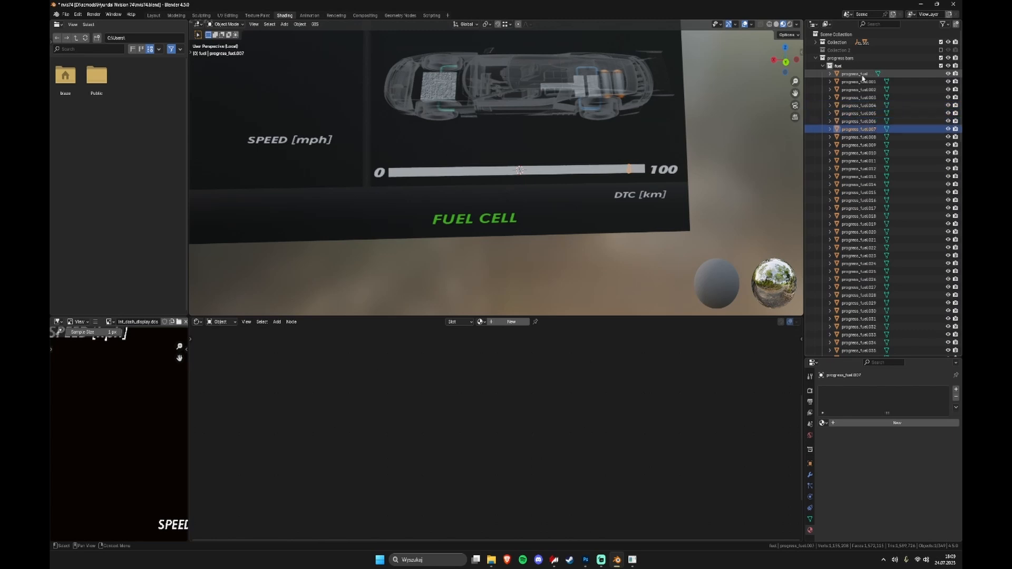
key(Down)
key(Down)
key(Down)
key(Down)
key(Down)
key(Down)
key(Down)
key(Down)
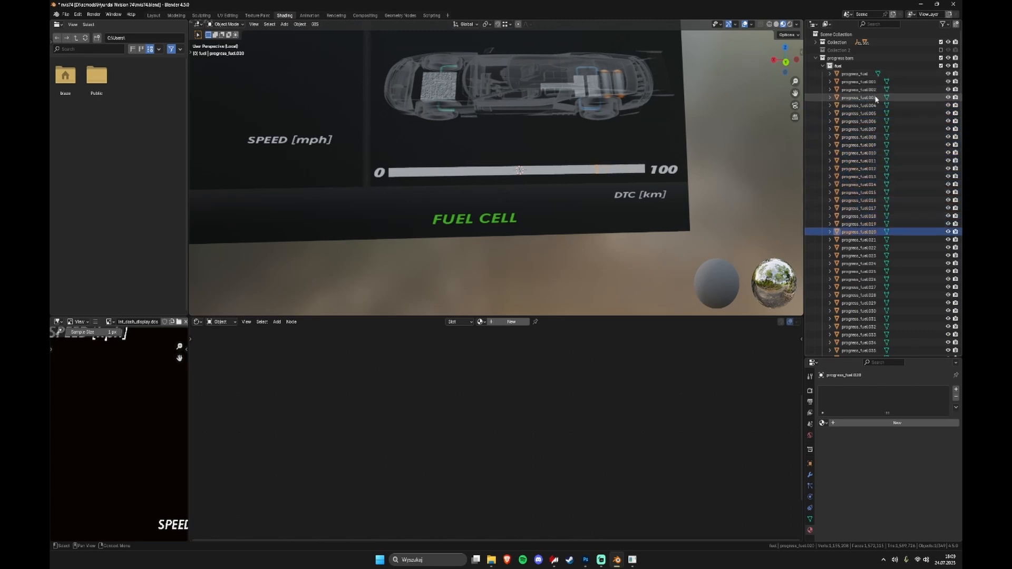
key(Down)
key(Down)
key(Down)
key(Down)
key(Down)
key(Down)
key(Down)
key(Down)
key(Down)
key(Down)
key(Down)
key(Down)
key(Down)
key(Down)
key(Down)
key(Down)
key(Down)
key(Down)
key(Down)
key(Down)
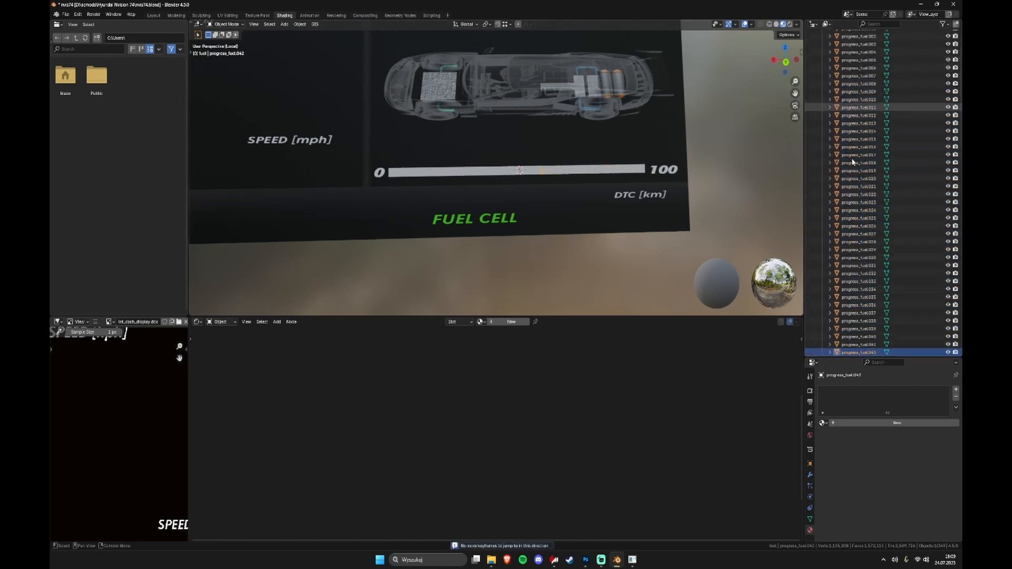
Step: Select all progress_fuel segments from first to last and mirror them along the global X axis with a negative scale
scroll(868, 130, up, 3)
key(Up)
key(Up)
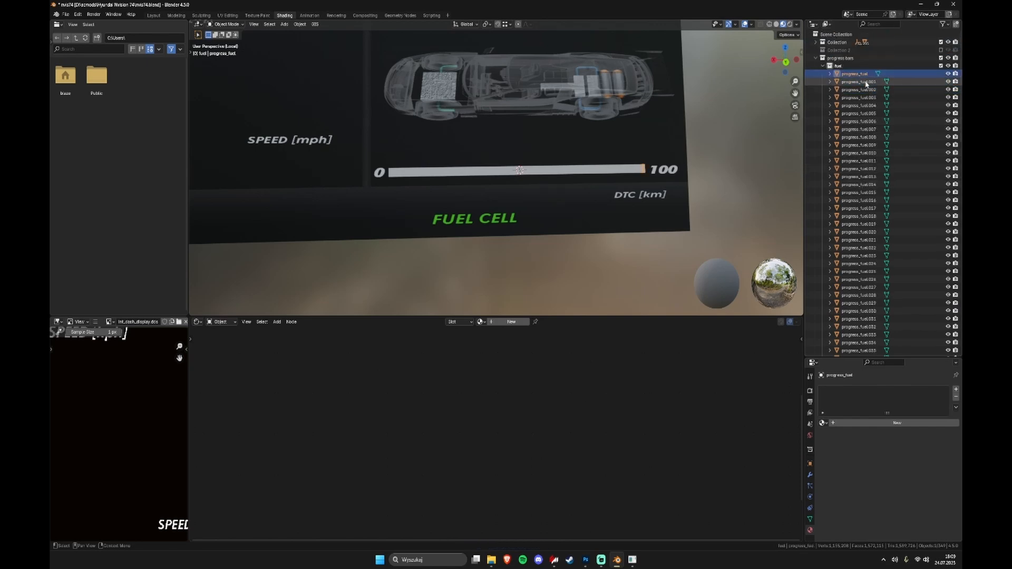
scroll(859, 158, down, 20)
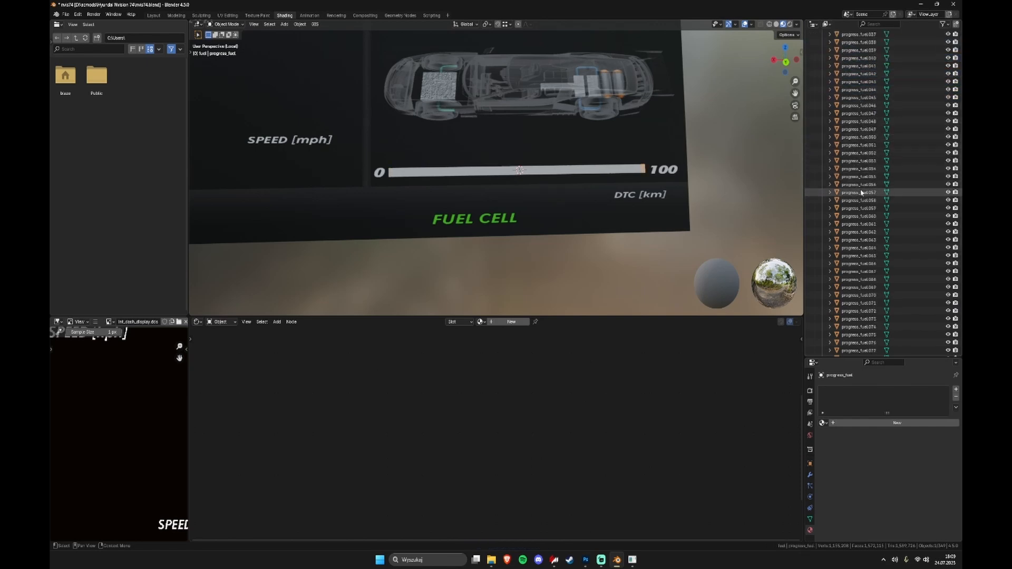
shift+click(872, 247)
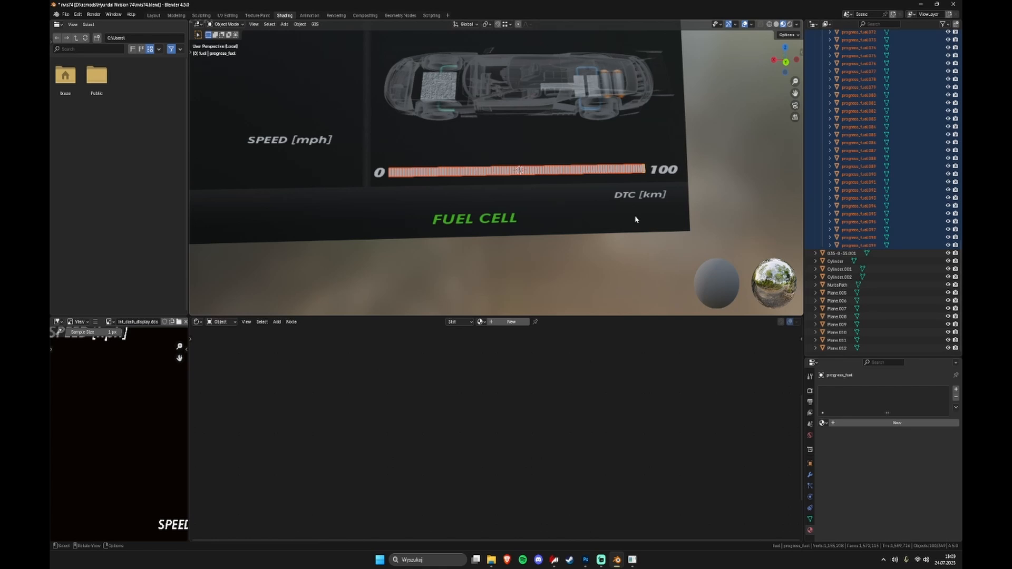
key(s)
key(x)
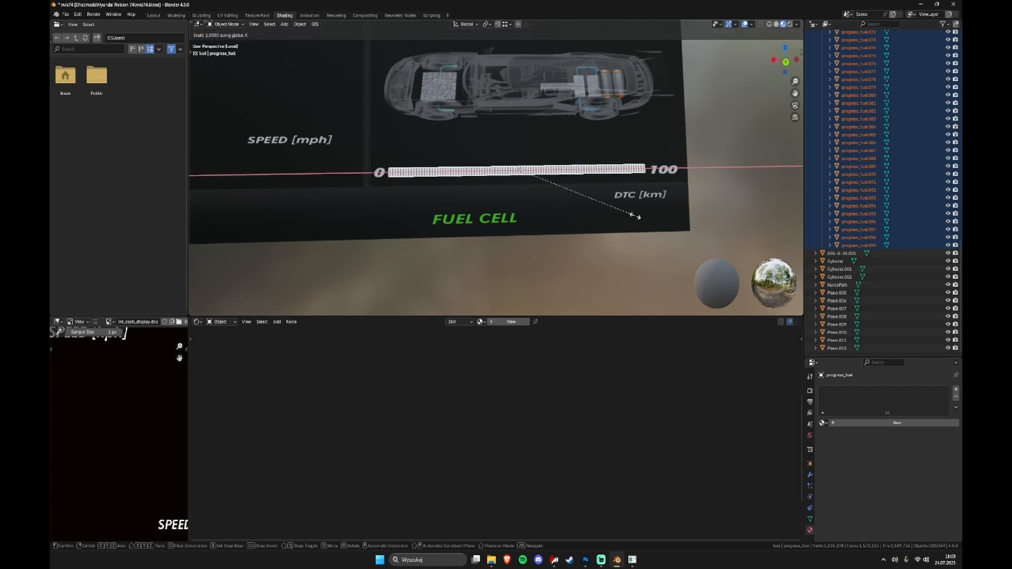
click(635, 218)
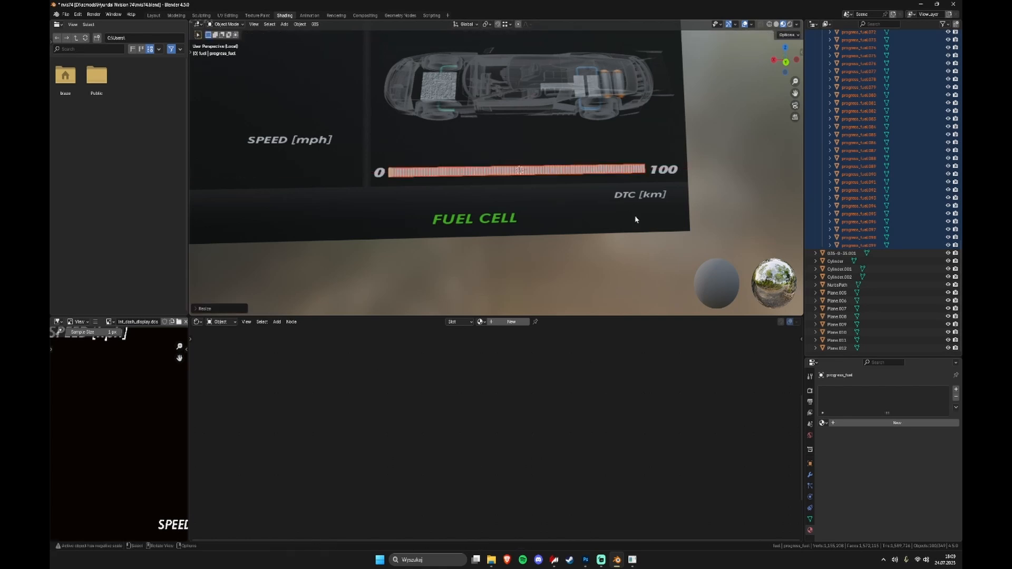
Step: Apply the object transform to all mirrored progress_fuel segments
key(ctrl+a)
click(636, 219)
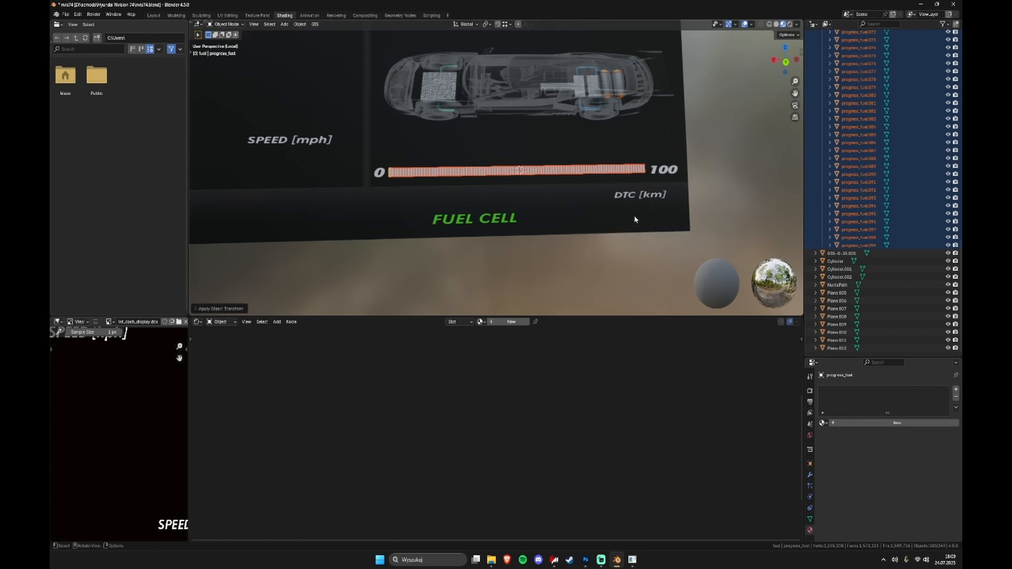
Step: Step through the progress_fuel objects in numerical order to examine whether their numbering runs from the 0 end towards the 100 end
middle_drag(636, 220, 548, 186)
scroll(678, 113, up, 3)
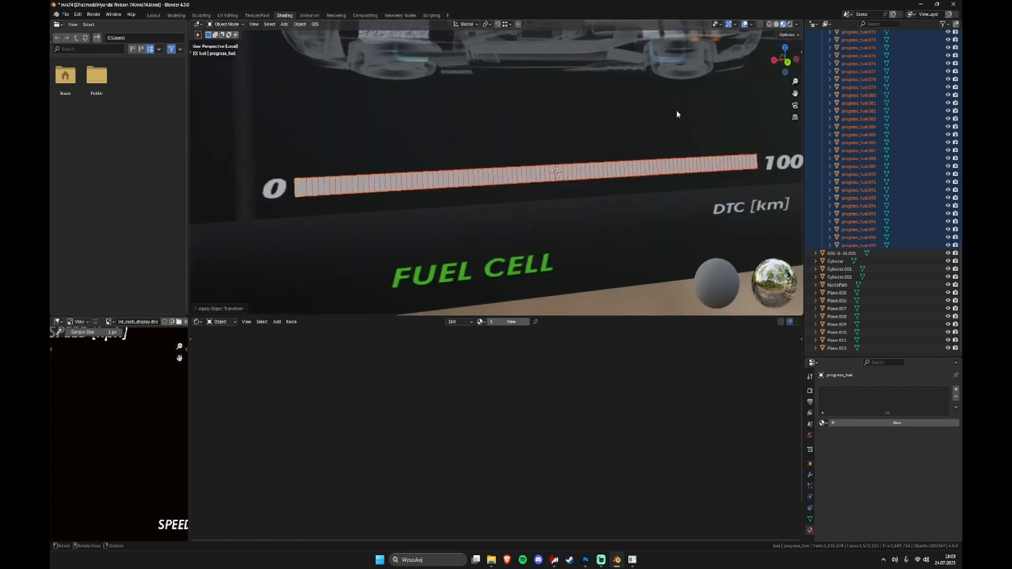
click(299, 191)
scroll(875, 100, up, 10)
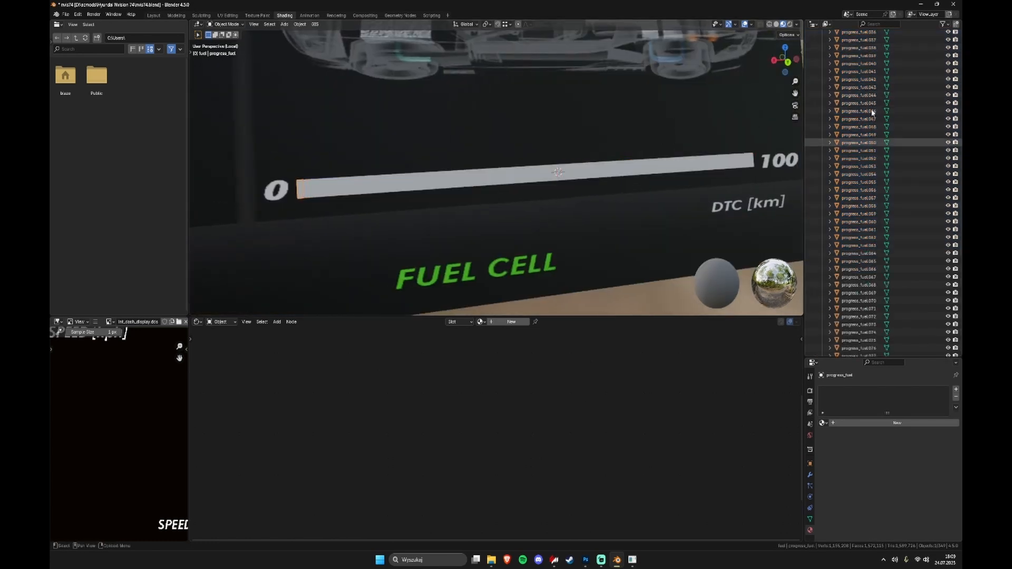
scroll(866, 123, up, 5)
key(Down)
key(Down)
key(Down)
key(Down)
key(Down)
key(Down)
key(Down)
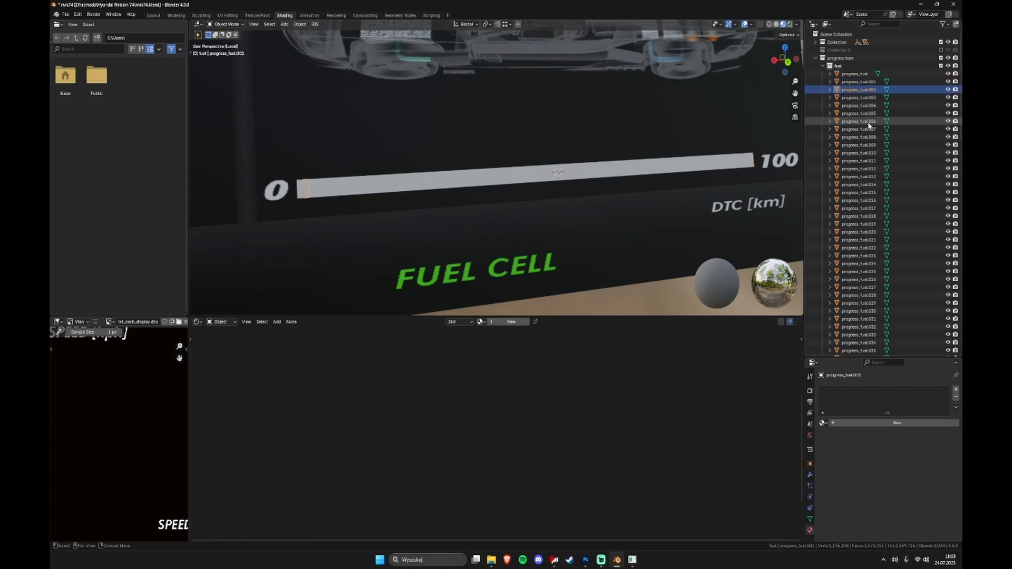
key(Down)
key(Down)
key(Down)
key(Down)
key(Down)
key(Down)
key(Down)
key(Down)
key(Down)
key(Down)
key(Down)
key(Down)
key(Down)
key(Down)
key(Down)
key(Down)
key(Down)
key(Down)
key(Down)
key(Down)
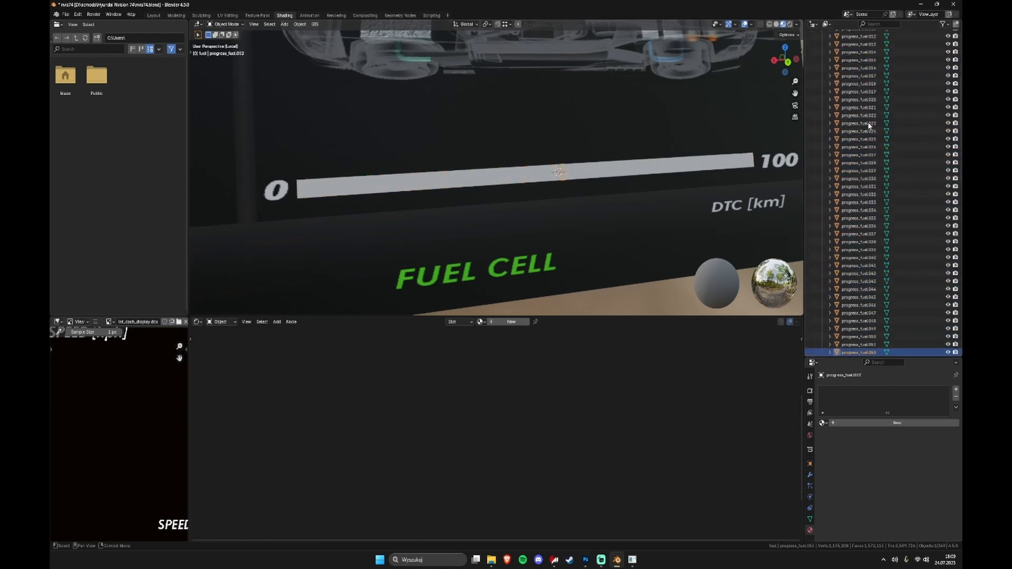
Step: Rename the first bar segment, at the 0 end, to progress_fuel.000
click(301, 191)
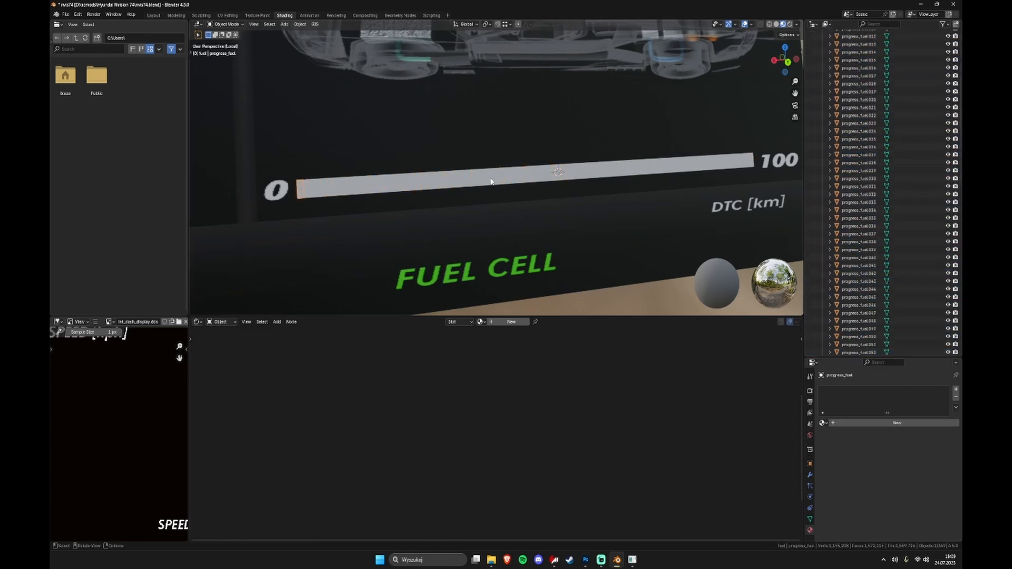
scroll(332, 192, up, 5)
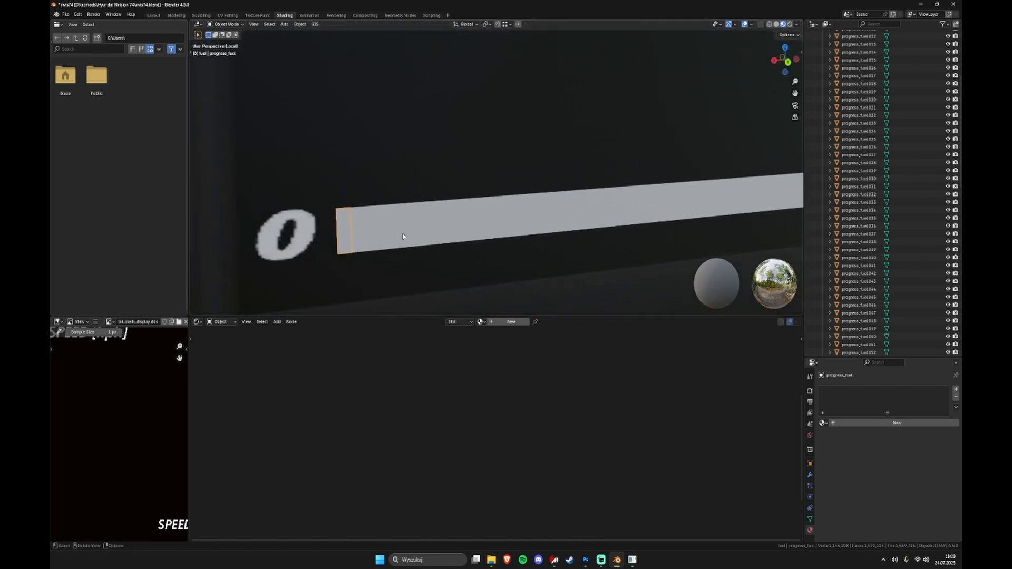
scroll(908, 252, up, 6)
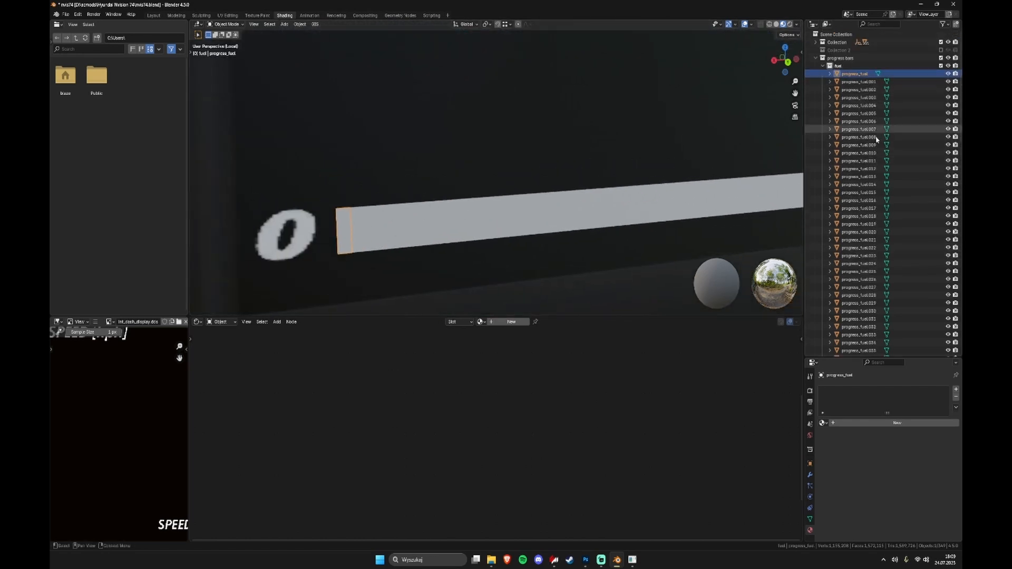
scroll(867, 126, down, 8)
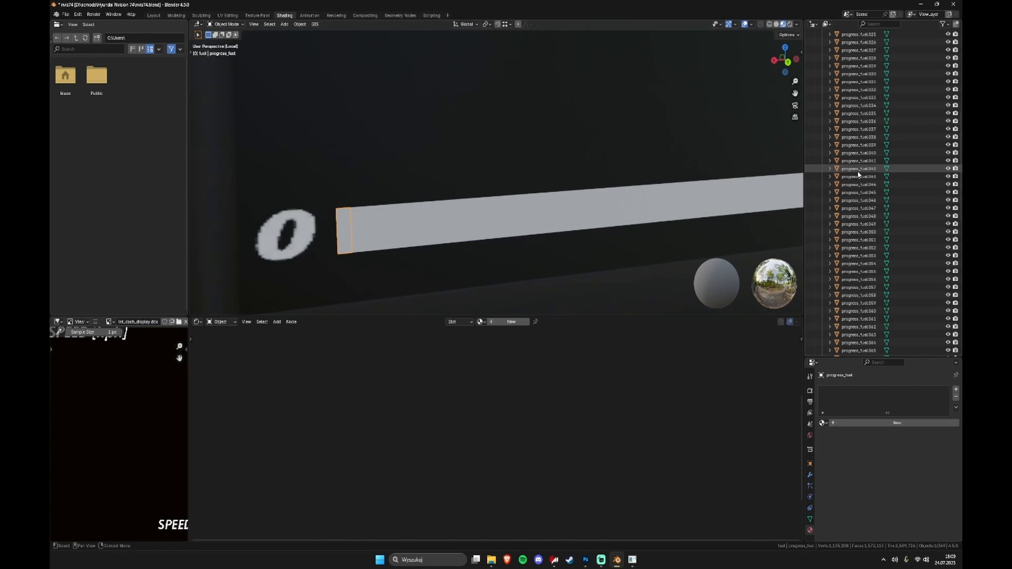
scroll(870, 211, up, 5)
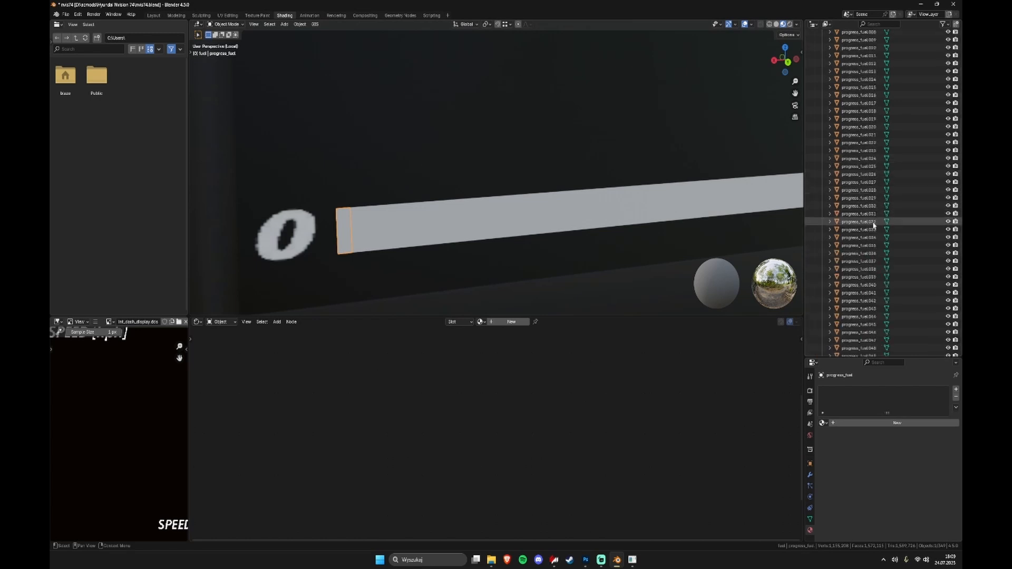
scroll(874, 224, up, 4)
key(F2)
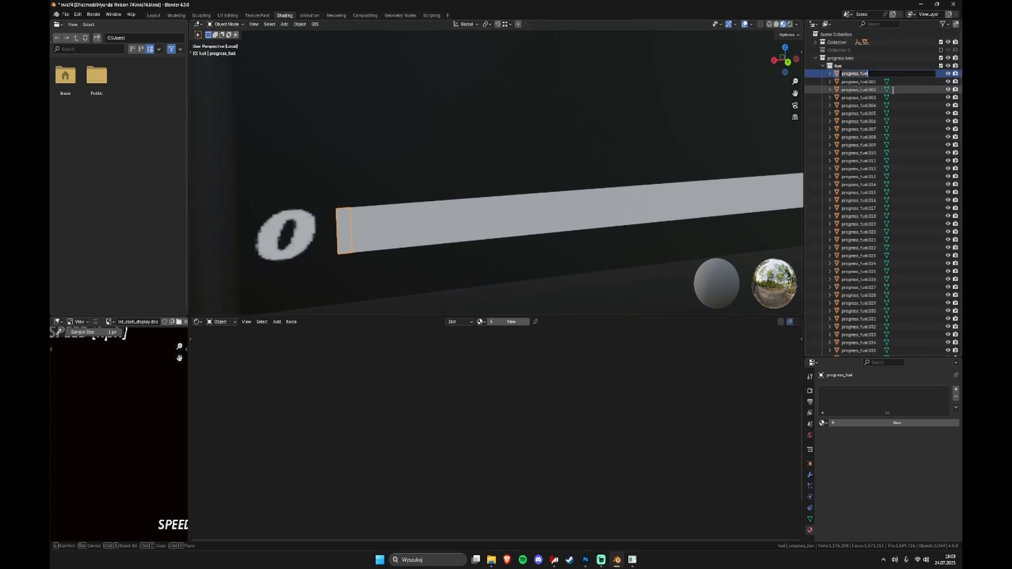
text(.000)
key(Return)
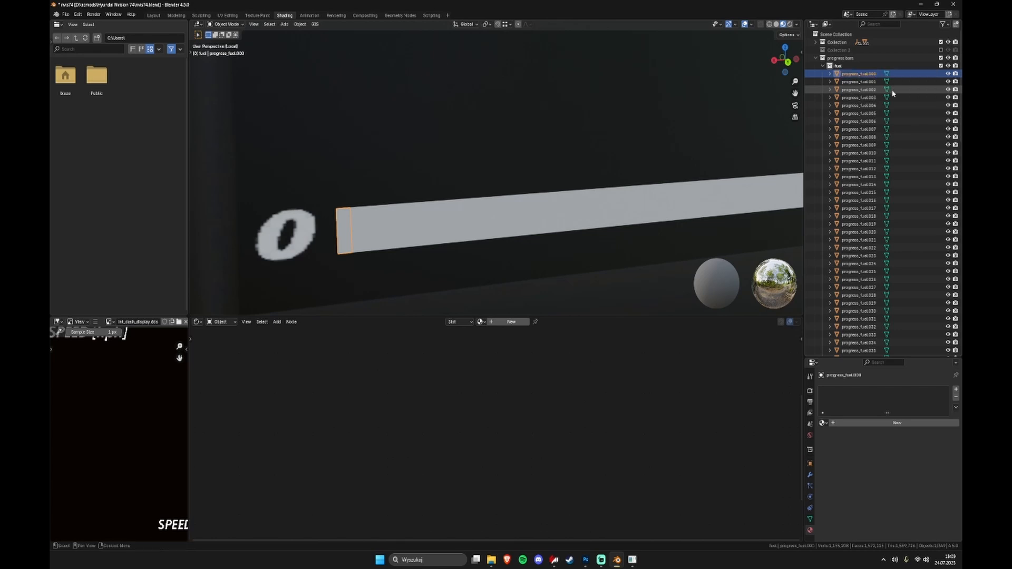
Step: Select all segments from progress_fuel.000 to progress_fuel.099 and batch rename them, replacing ".0" with "_"
scroll(882, 174, down, 15)
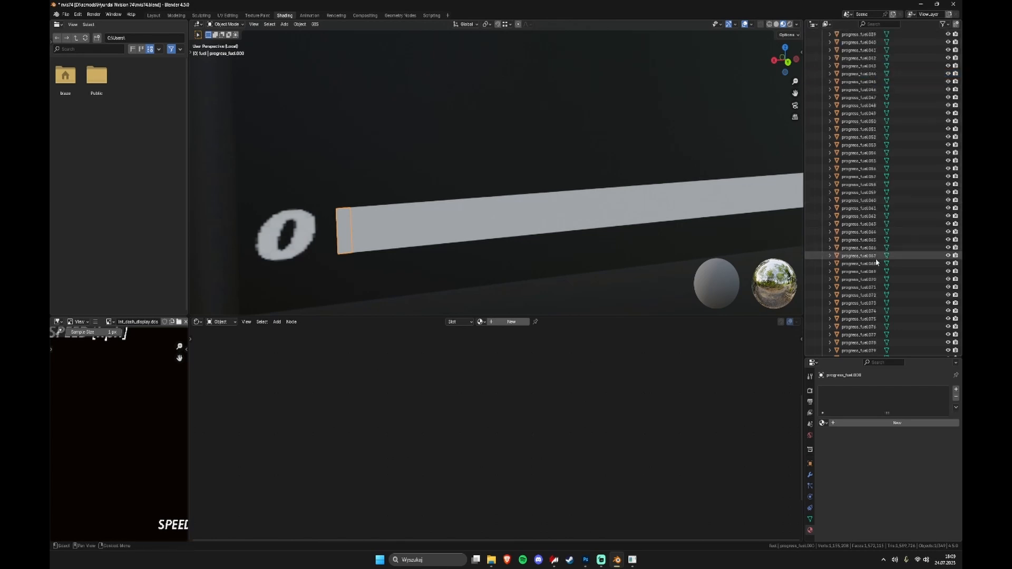
scroll(874, 258, down, 2)
shift+click(858, 245)
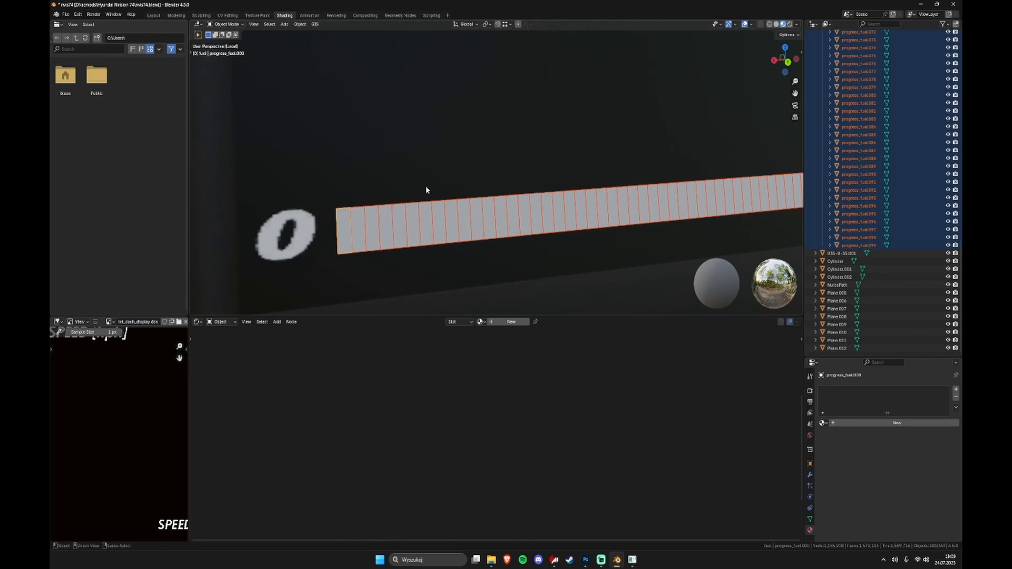
key(ctrl+F2)
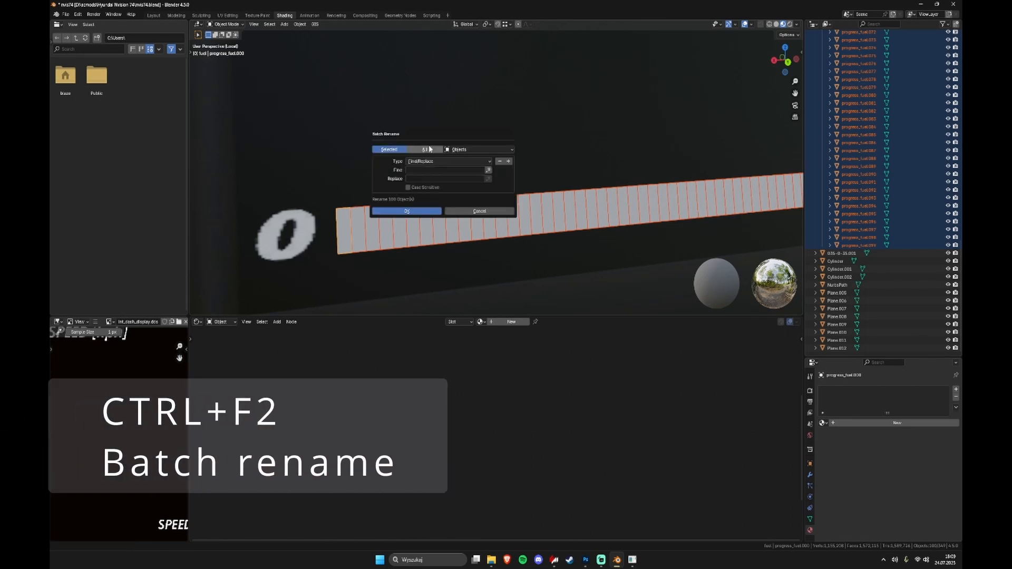
drag(445, 134, 435, 93)
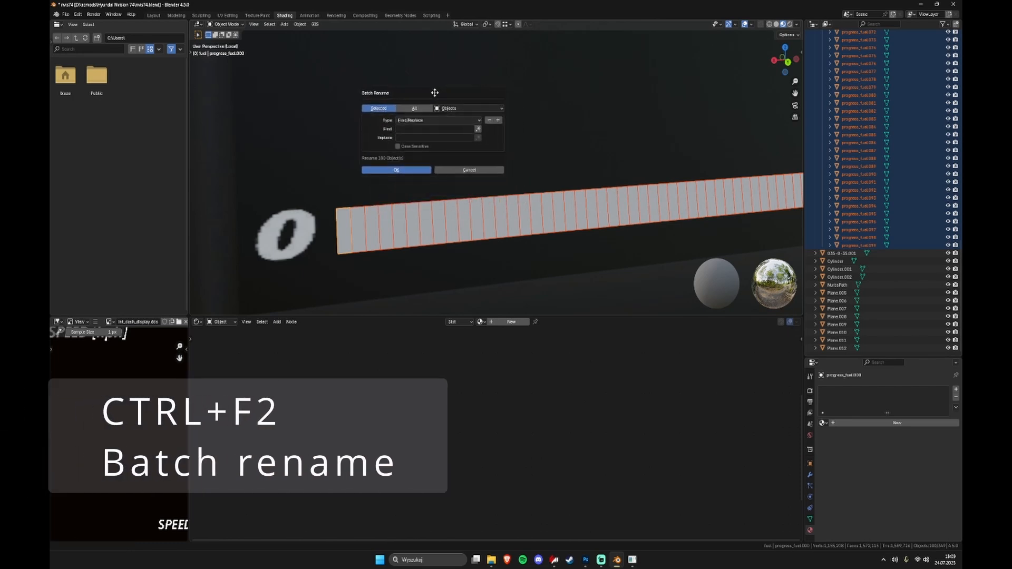
click(413, 129)
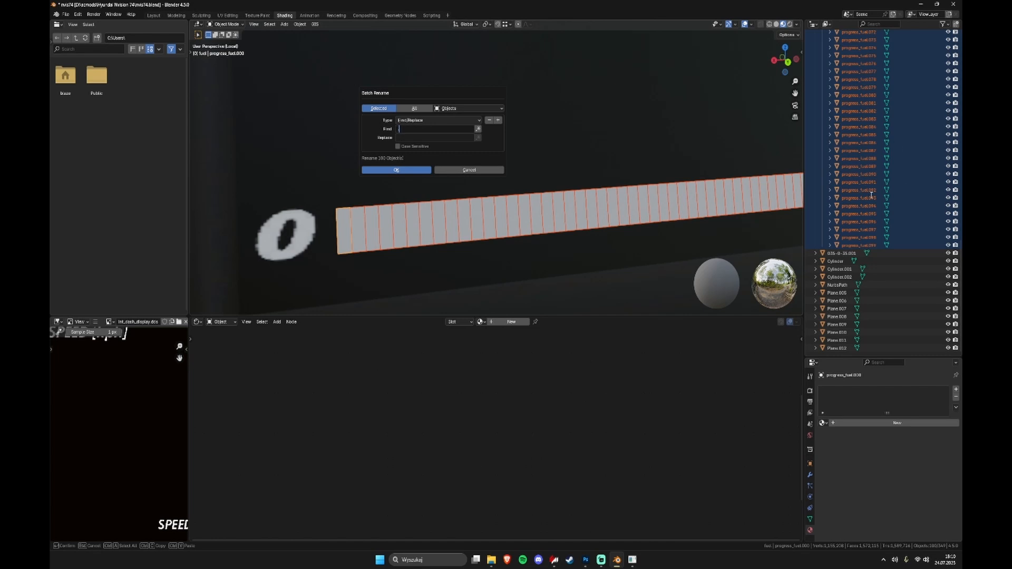
text(.0)
click(438, 136)
text(_)
key(Return)
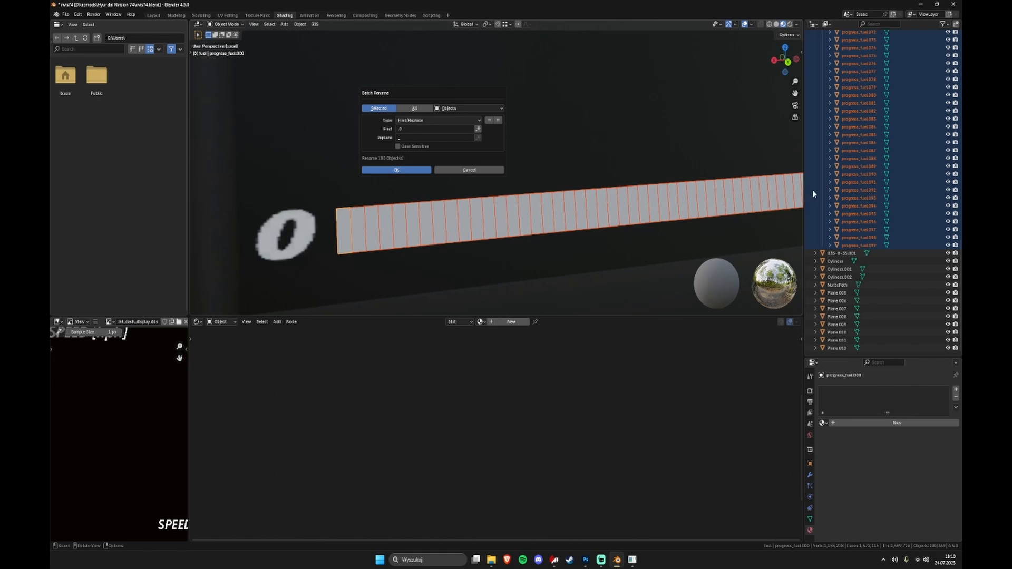
click(406, 129)
click(416, 138)
text(_)
click(404, 170)
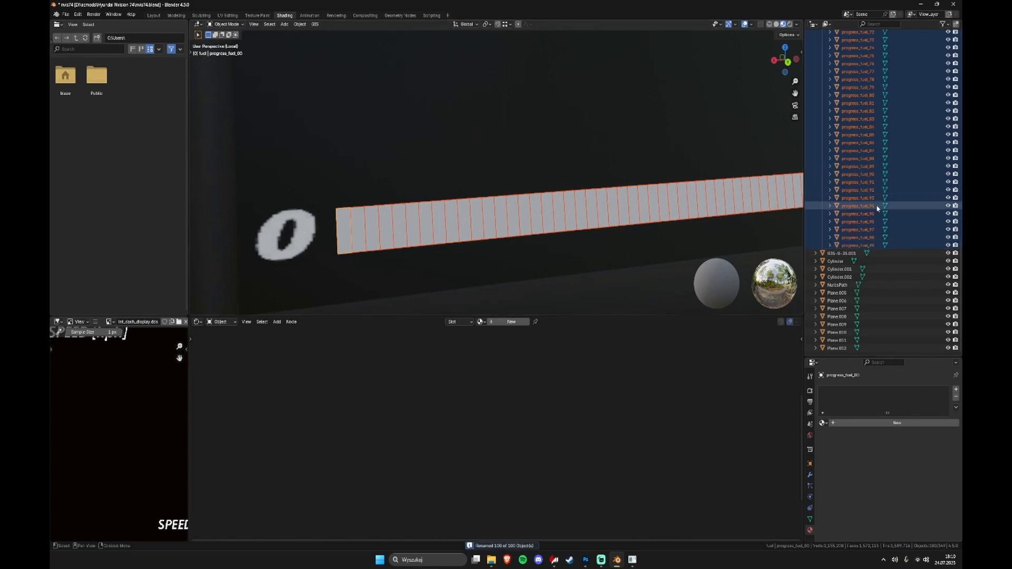
Step: Select progress_fuel_01 to progress_fuel_09 and batch rename them, replacing "_0" with "_"
scroll(872, 227, up, 10)
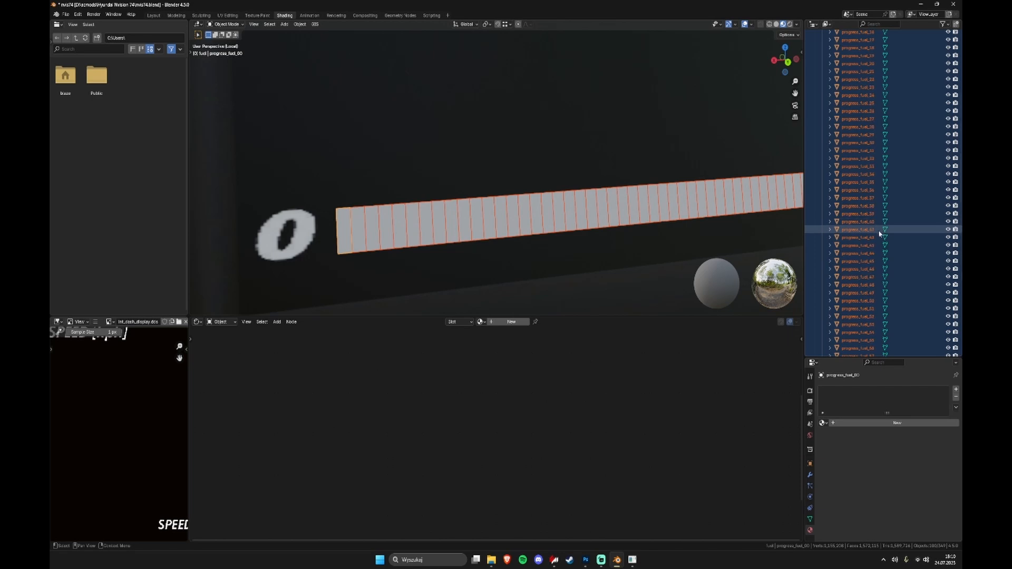
scroll(875, 225, up, 13)
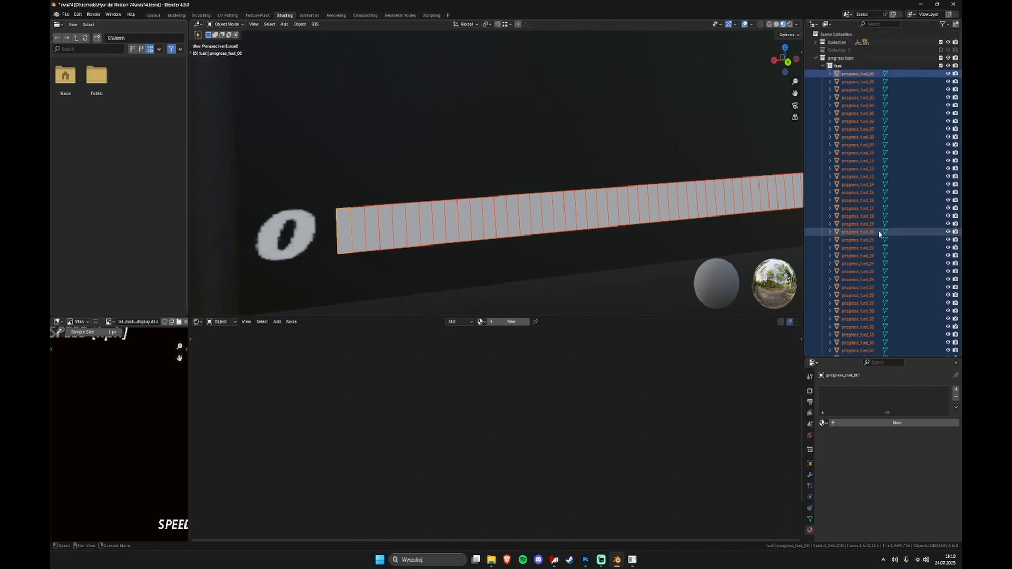
click(874, 82)
shift+click(874, 148)
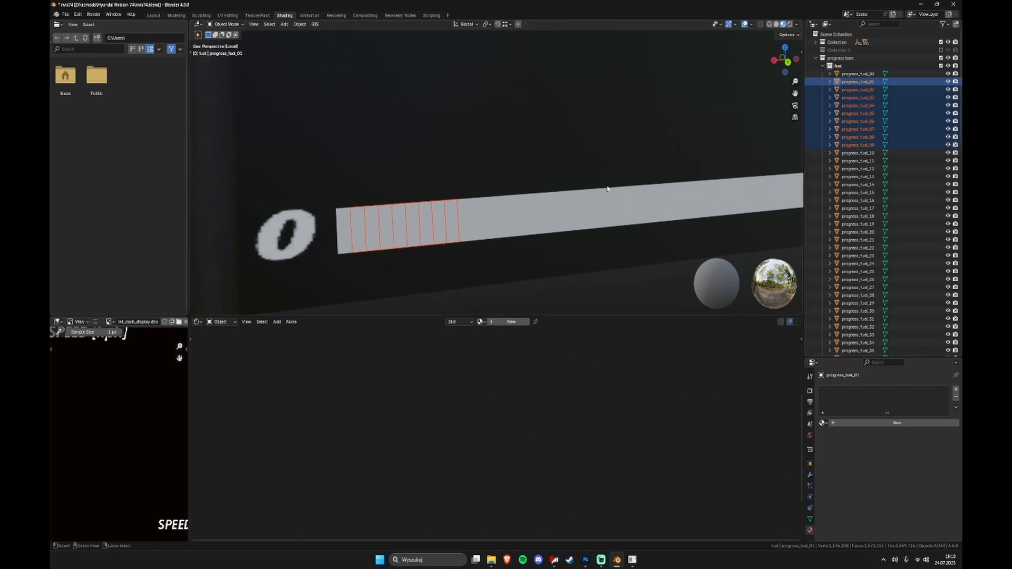
key(ctrl+F2)
click(599, 209)
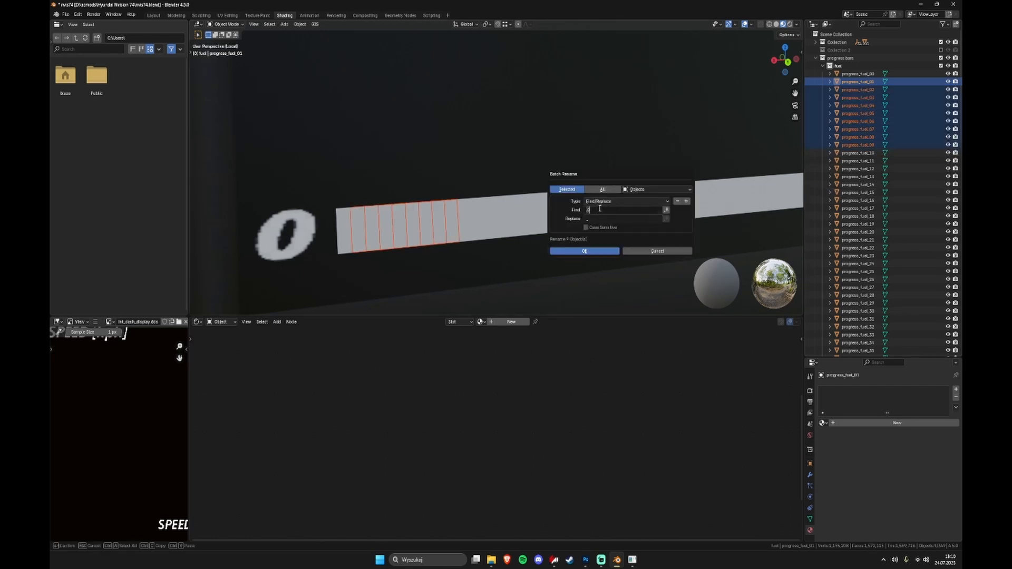
text(_0)
click(596, 220)
click(598, 220)
click(771, 156)
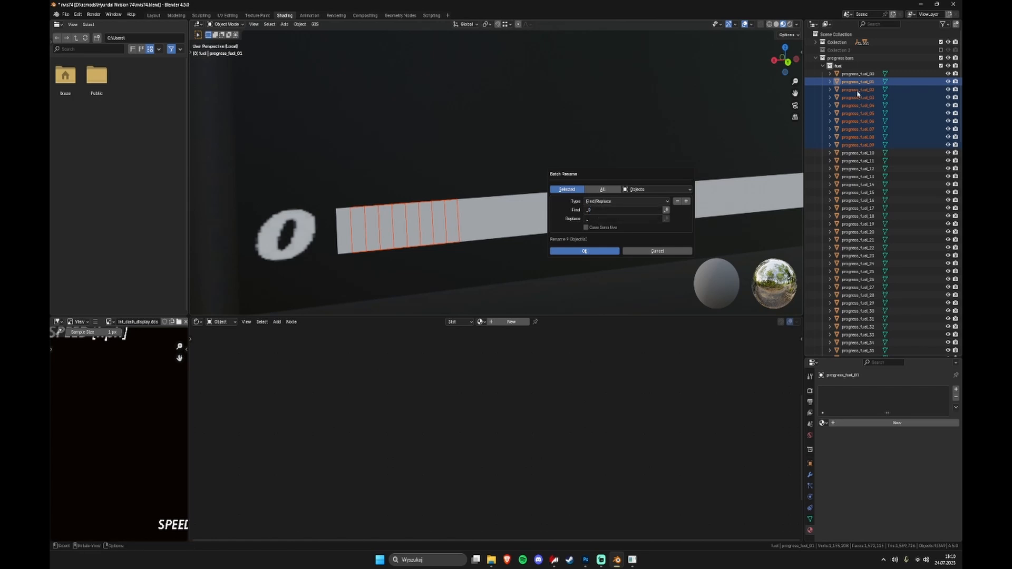
click(584, 251)
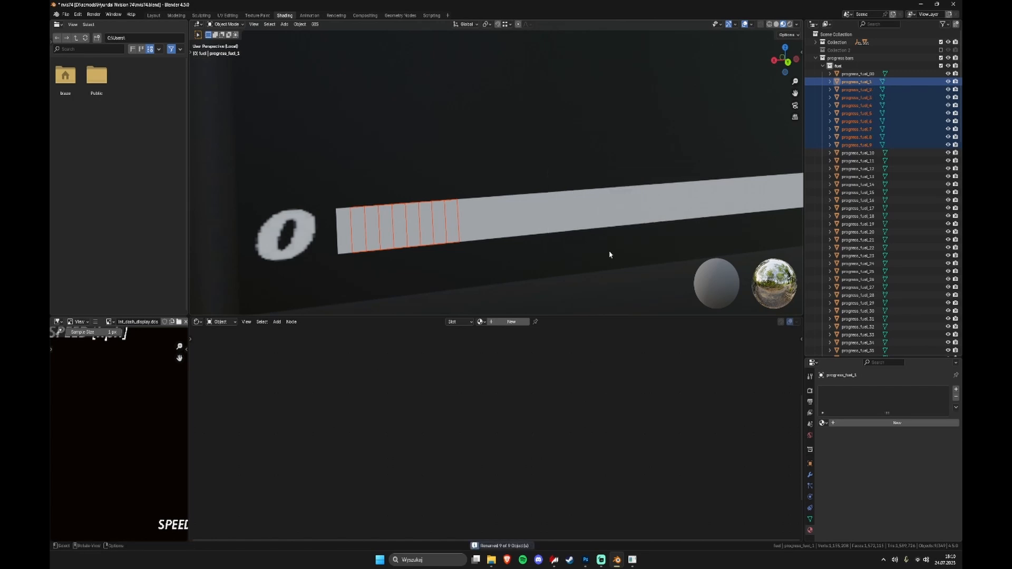
Step: Rename the segment progress_fuel_00 to progress_fuel_0
double_click(864, 74)
key(BackSpace)
key(Return)
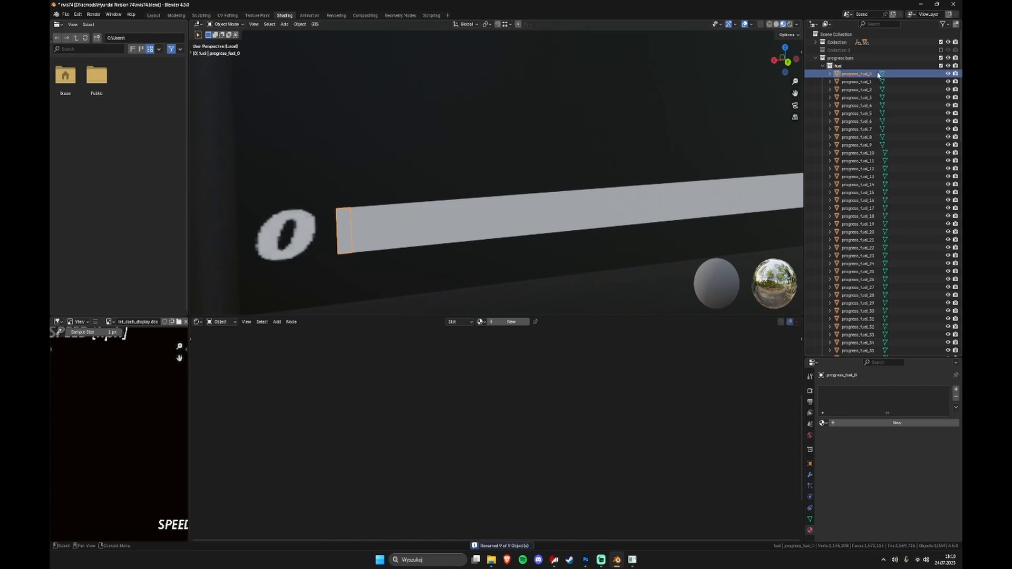
Step: Step through the segments progress_fuel_0 to progress_fuel_11 and back to examine their order along the bar
click(879, 90)
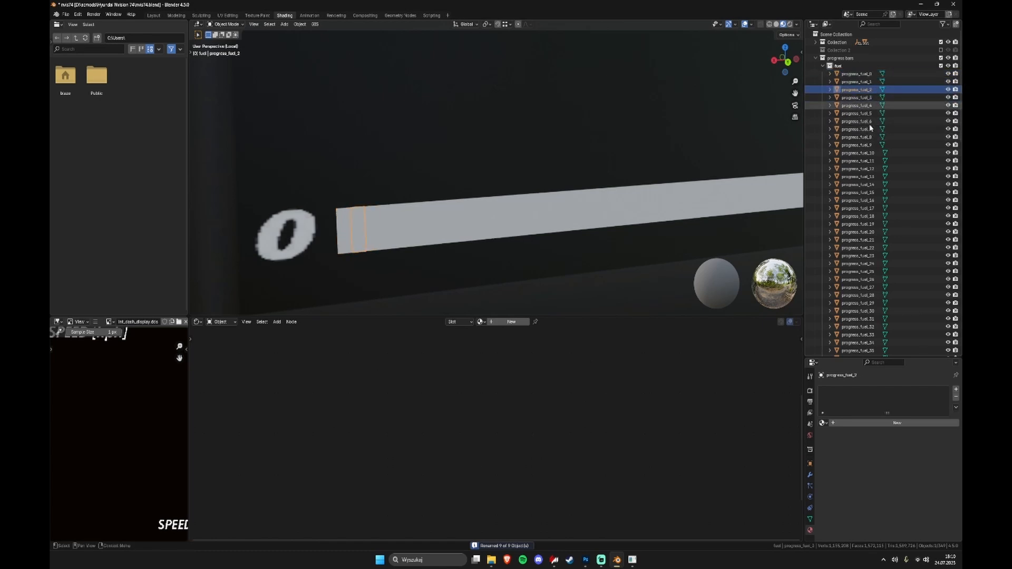
key(Up)
key(Up)
scroll(869, 138, down, 3)
scroll(868, 138, up, 3)
key(Down)
key(Down)
key(Down)
key(Down)
key(Down)
key(Down)
key(Down)
key(Down)
key(Down)
key(Down)
key(Down)
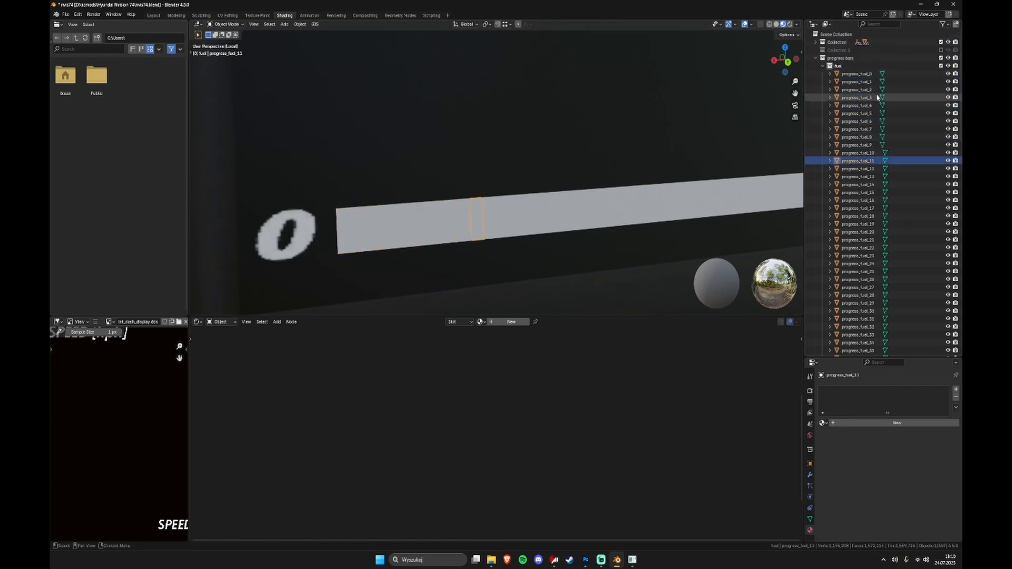
key(Up)
key(Up)
key(Up)
key(Up)
key(Up)
key(Up)
key(Up)
key(Up)
key(Up)
key(Up)
key(Up)
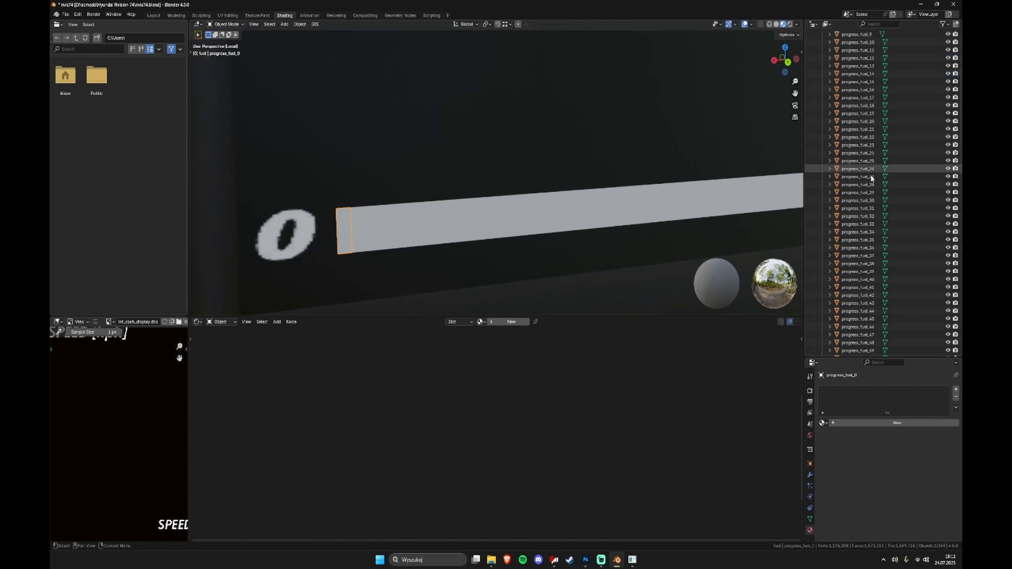
Step: Select all segments from progress_fuel_0 to progress_fuel_99 and batch rename them, replacing the progress_fuel prefix with LED_FUEL
scroll(863, 242, down, 20)
shift+click(862, 245)
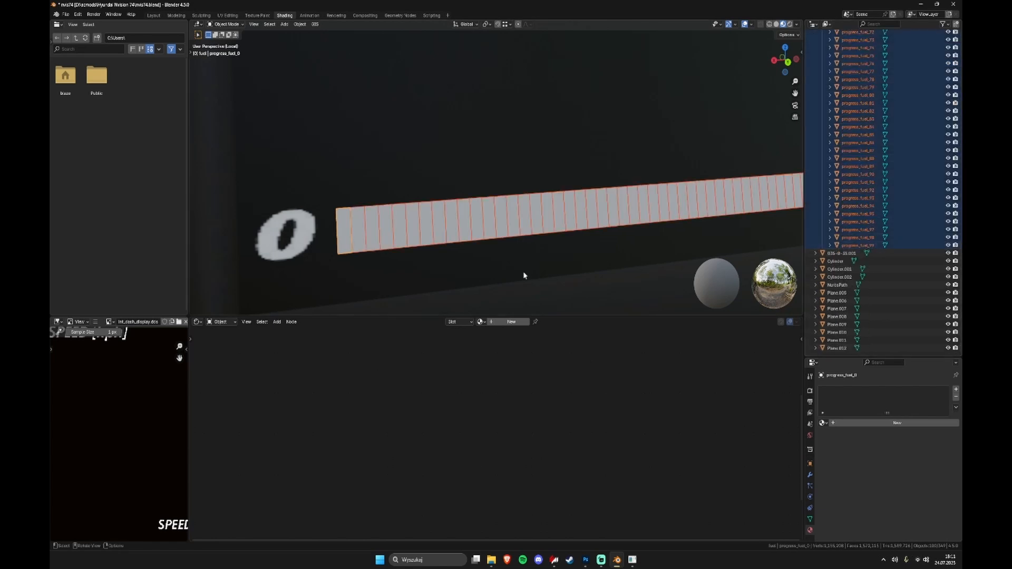
key(ctrl+F2)
click(513, 187)
text(_0)
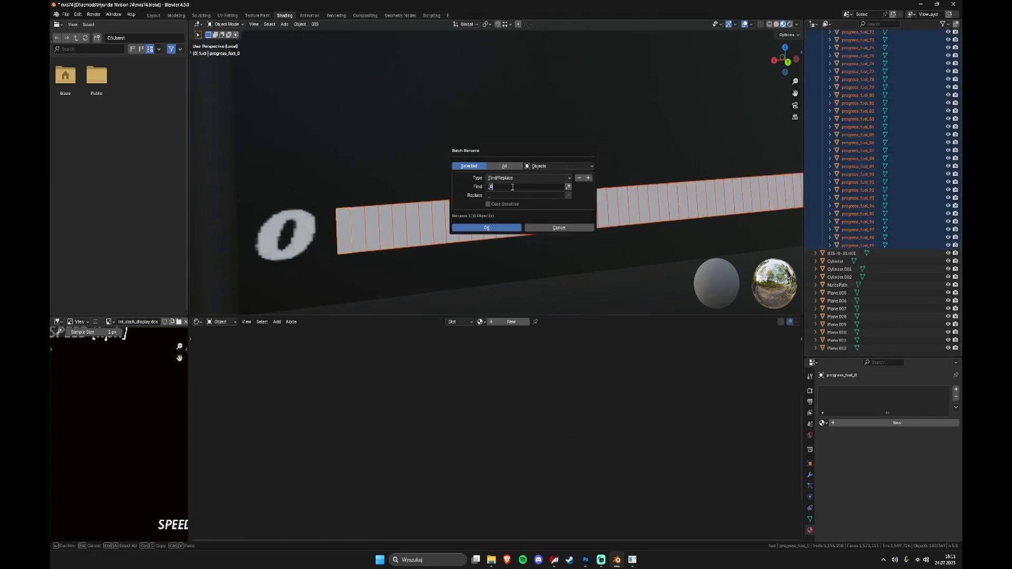
key(BackSpace)
key(BackSpace)
text(LED_FUEL)
key(ctrl+a)
key(ctrl+c)
click(509, 196)
key(ctrl+v)
click(520, 187)
text(pro)
click(486, 228)
scroll(861, 191, up, 3)
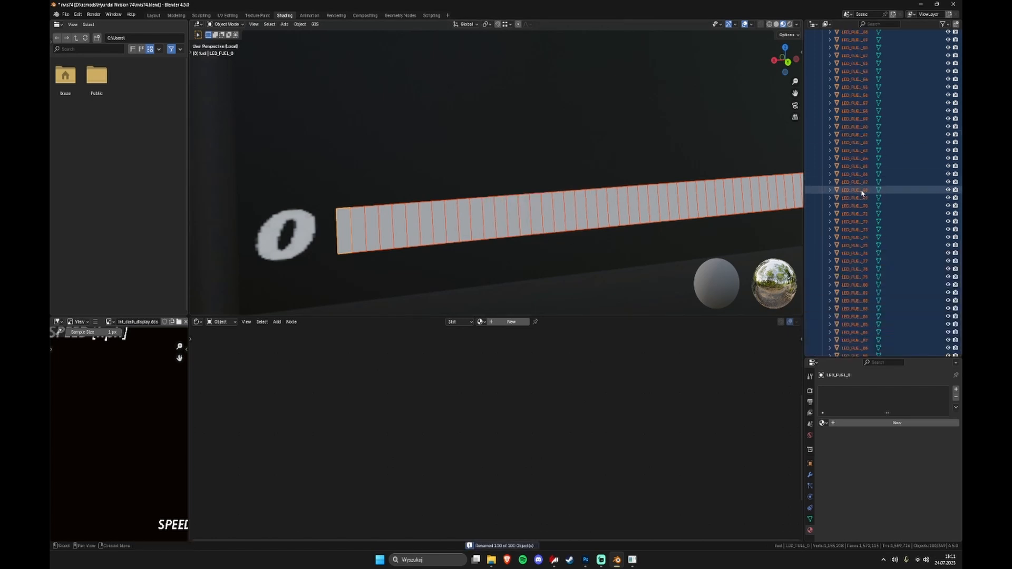
scroll(851, 213, up, 20)
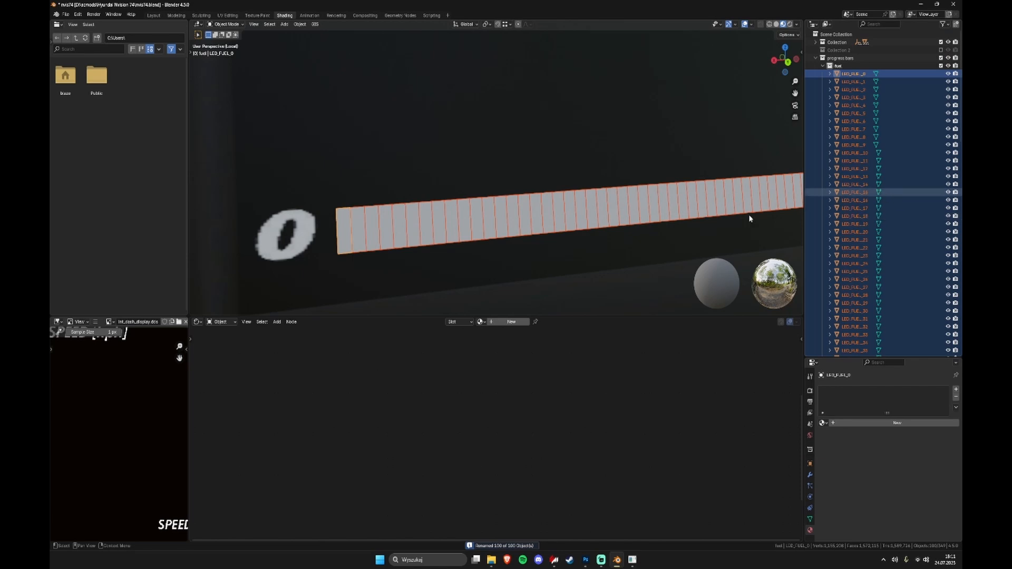
scroll(748, 214, down, 6)
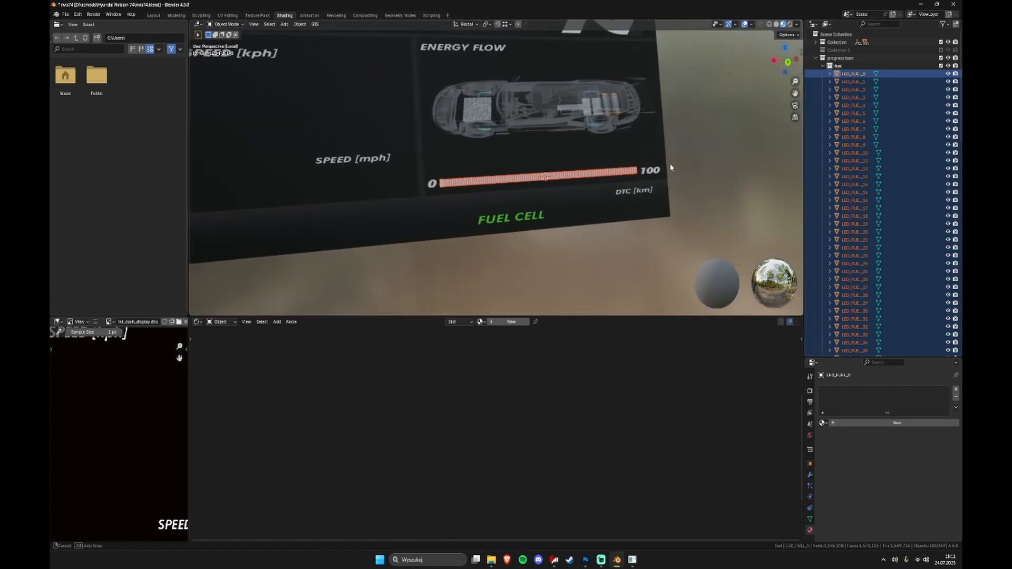
middle_drag(670, 165, 682, 166)
shift+middle_drag(682, 166, 496, 193)
scroll(496, 191, up, 1)
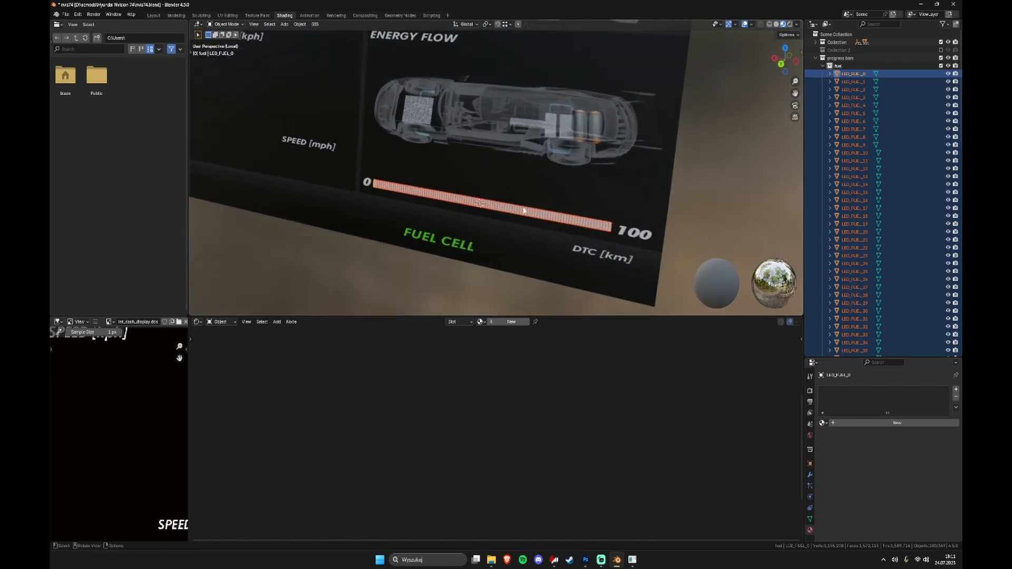
Step: Search the add-on preferences for "material" and check that Material Utilities is enabled
mouse_move(631, 224)
middle_down()
mouse_move(598, 232)
mouse_move(628, 229)
middle_up()
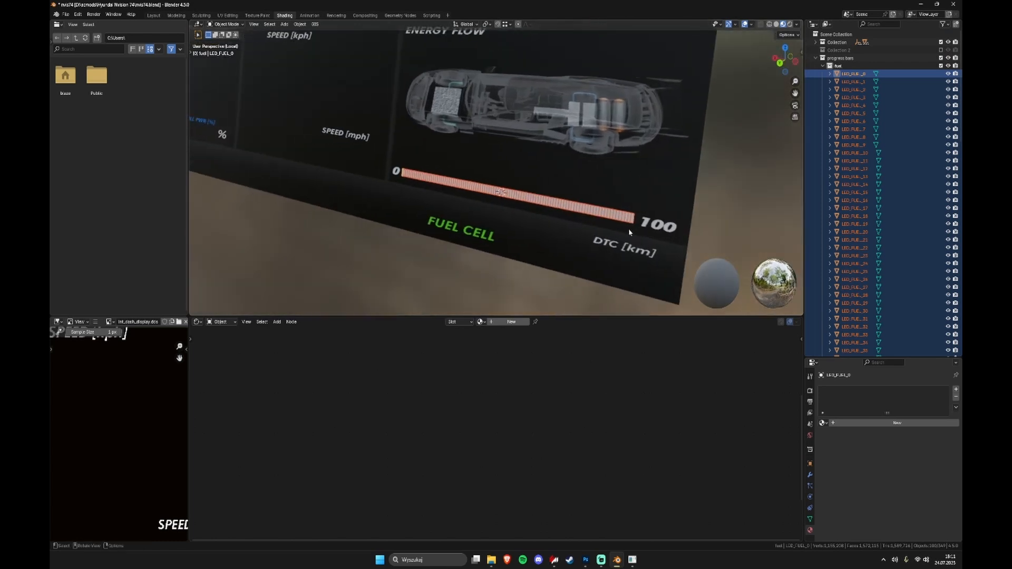
shift+middle_drag(544, 216, 569, 199)
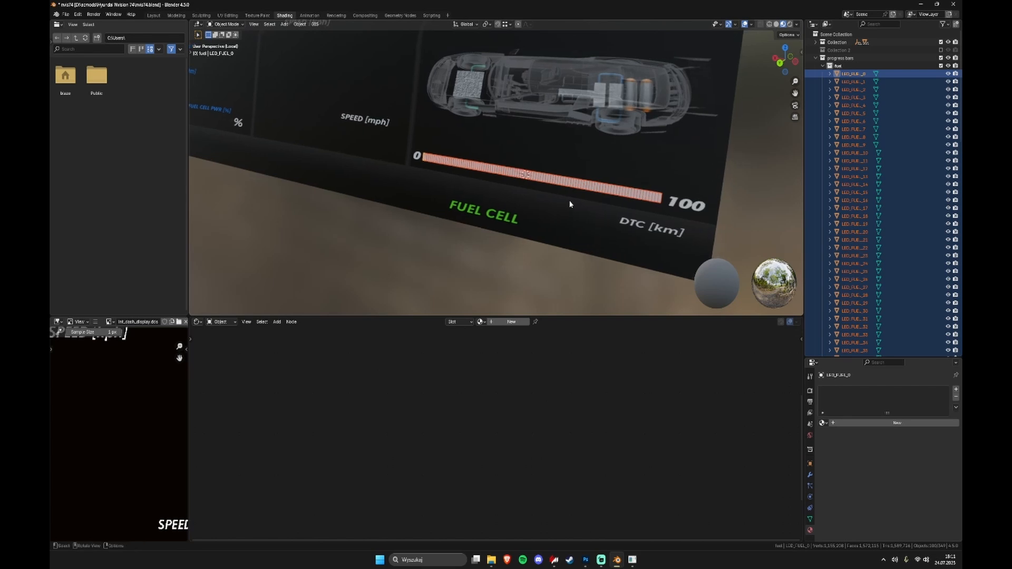
click(77, 14)
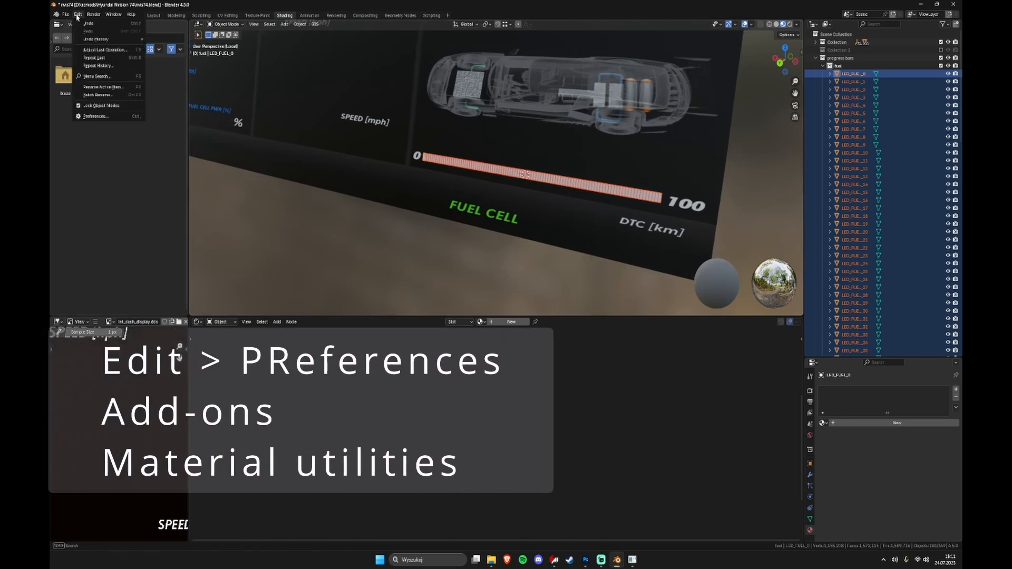
click(84, 117)
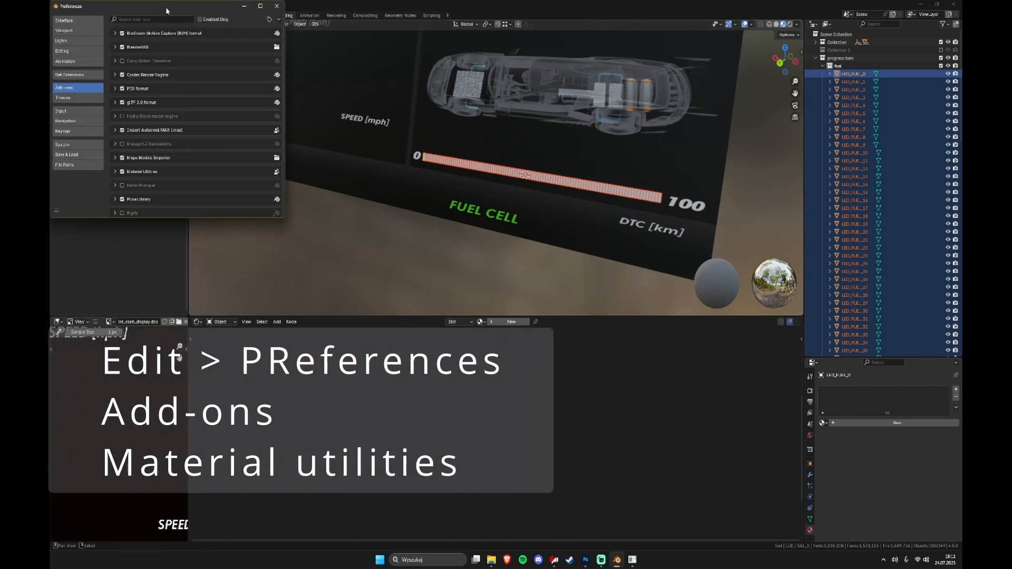
drag(155, 7, 323, 62)
click(322, 74)
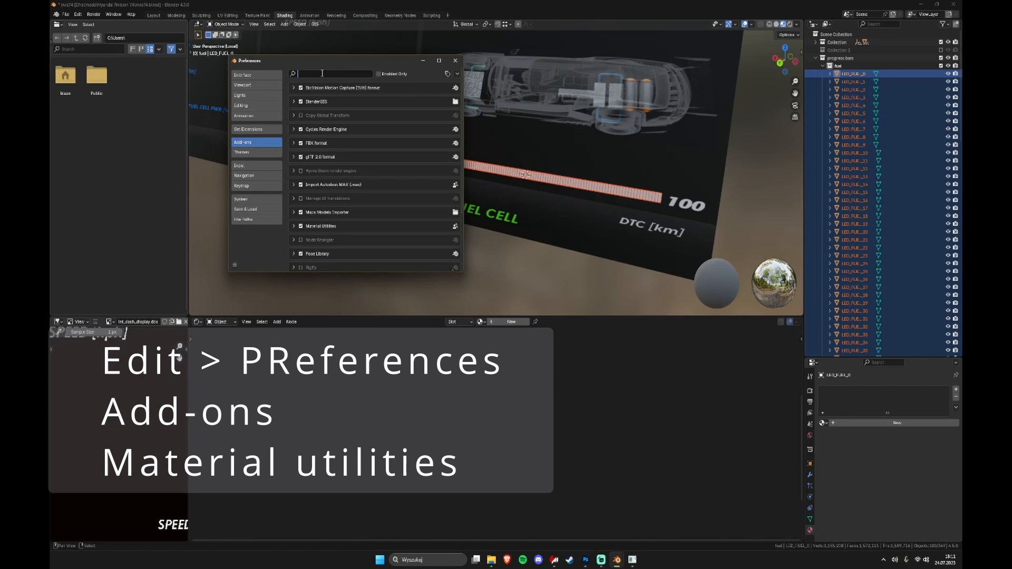
text(material)
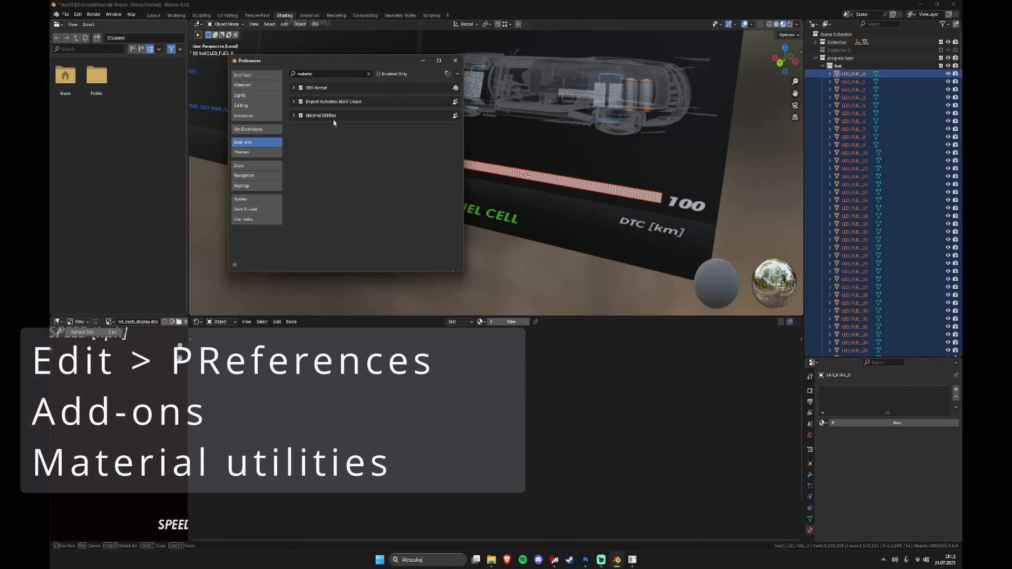
click(293, 115)
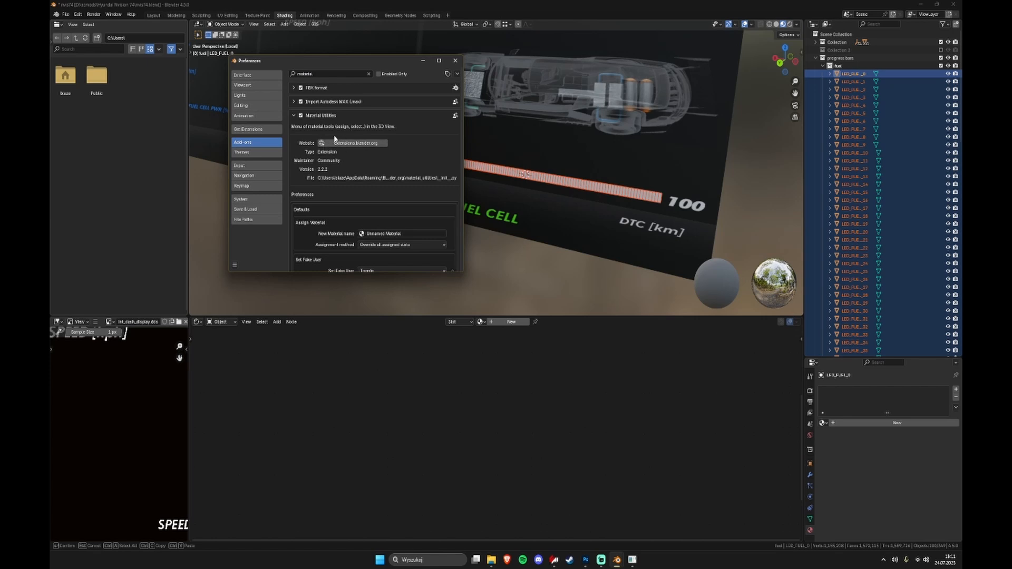
click(294, 116)
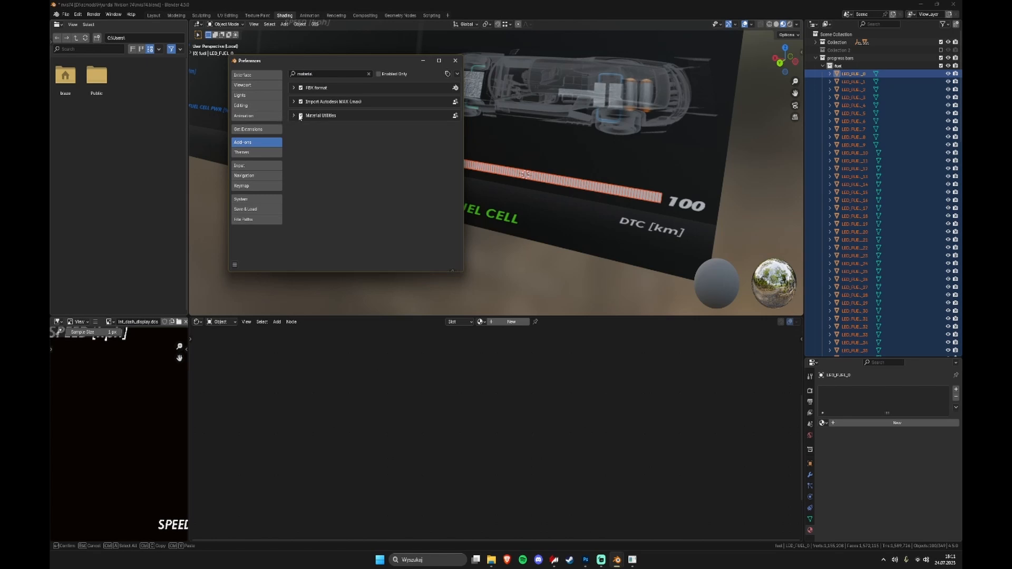
click(468, 59)
click(455, 61)
Step: Assign the int_dash_display_green material to all selected LED_FUEL segments with Material Utilities
middle_drag(432, 119, 383, 174)
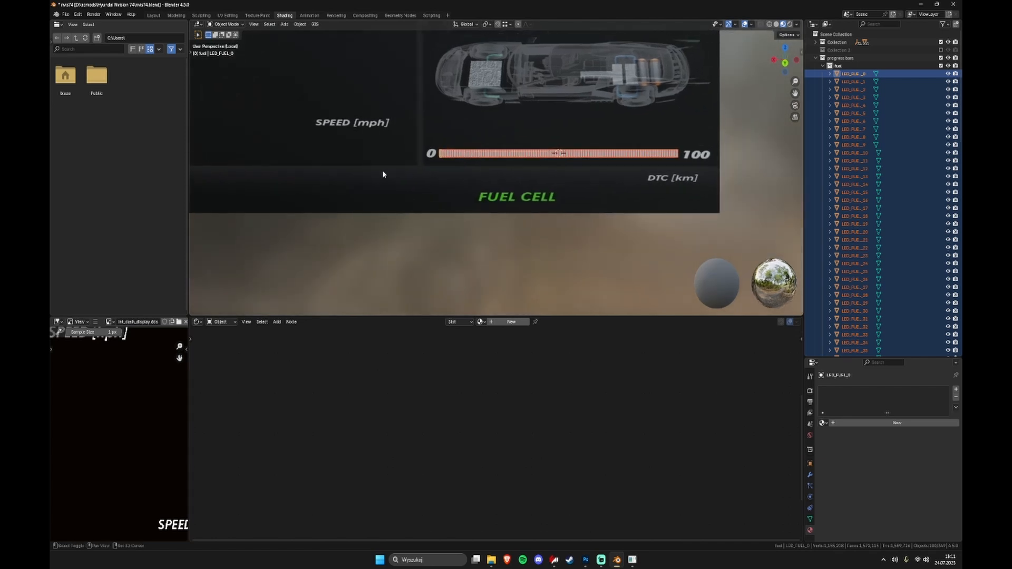
key(shift+q)
mouse_move(376, 171)
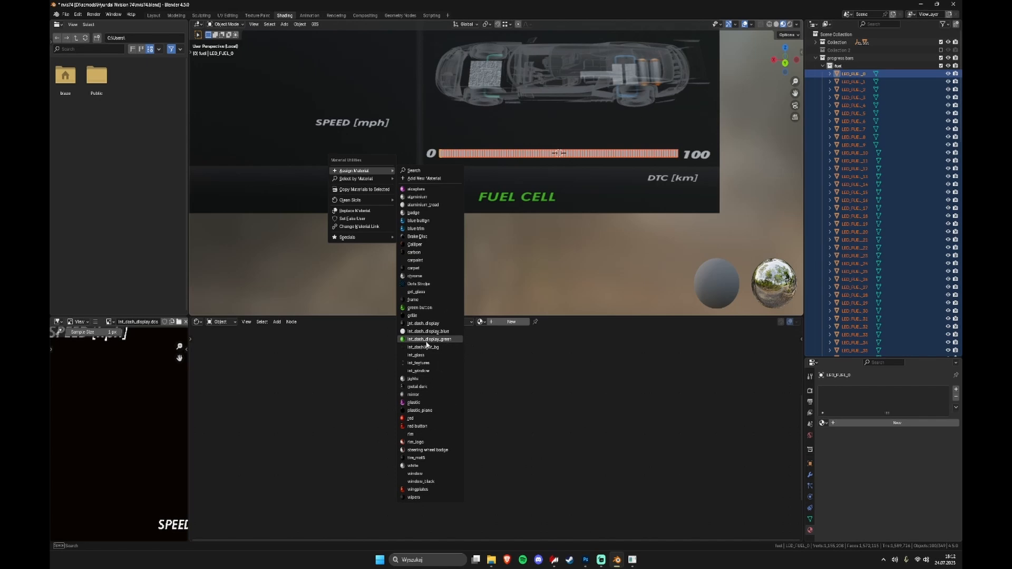
click(427, 340)
Step: Examine the green energy bar up close and in relation to the rest of the dashboard display
scroll(517, 190, up, 4)
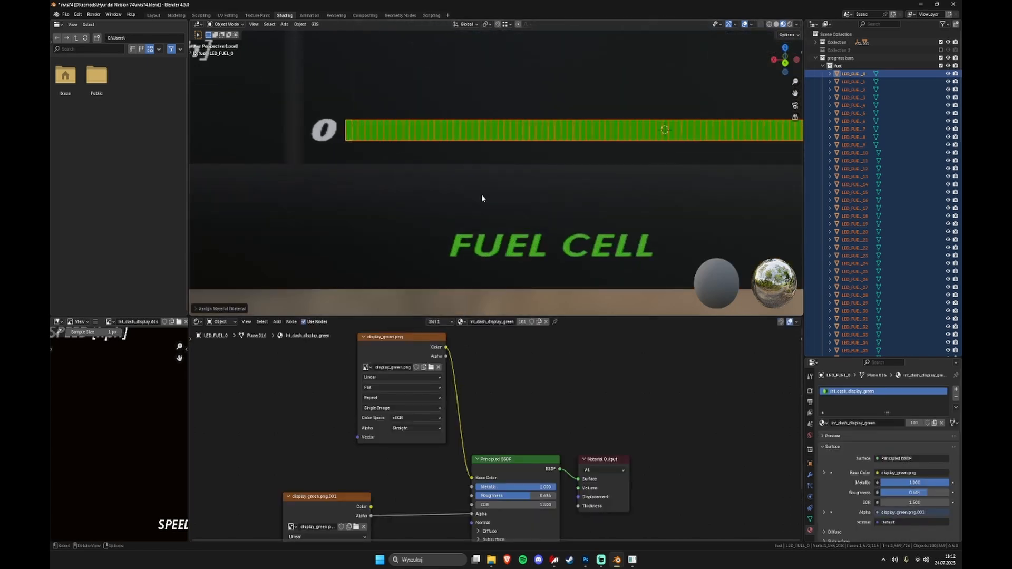
scroll(482, 199, down, 1)
scroll(416, 176, up, 2)
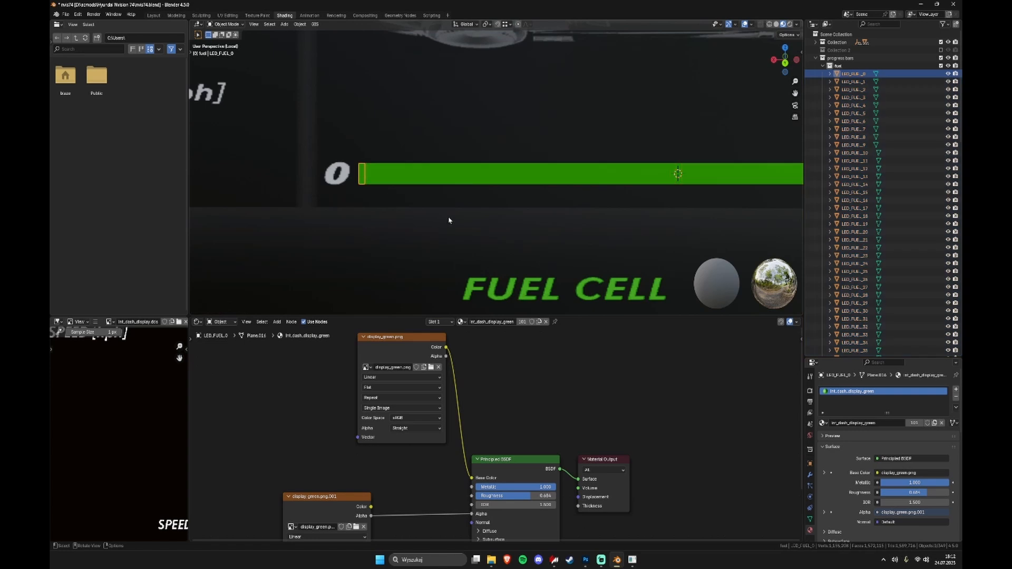
scroll(449, 219, down, 3)
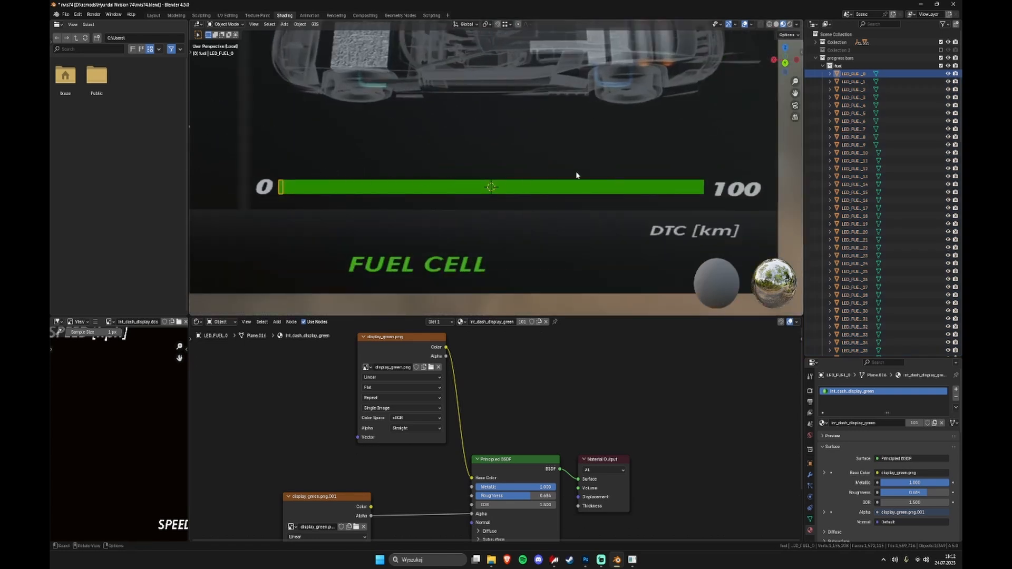
scroll(678, 180, down, 2)
shift+middle_drag(450, 189, 507, 194)
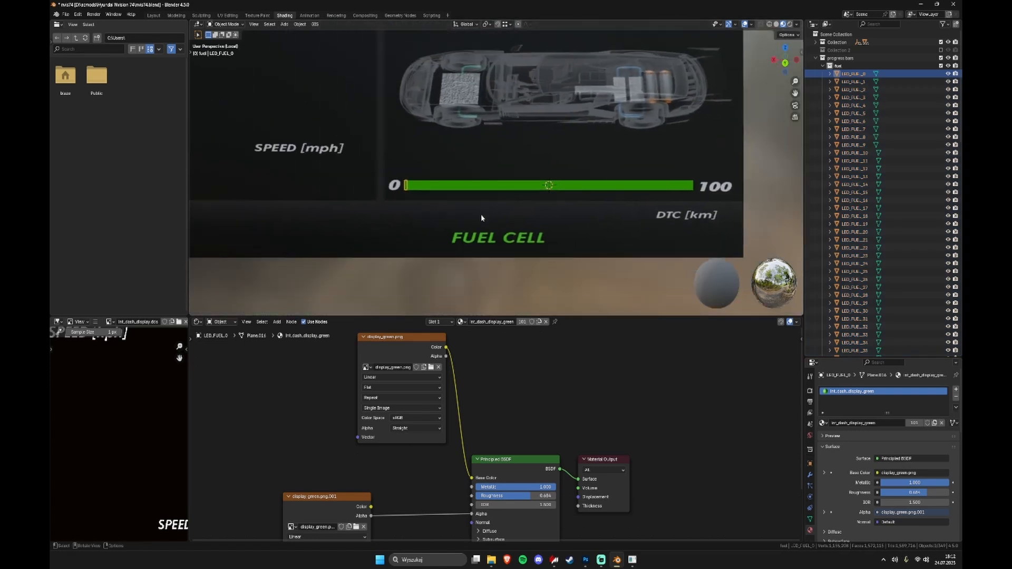
scroll(480, 215, down, 4)
shift+middle_drag(367, 121, 447, 136)
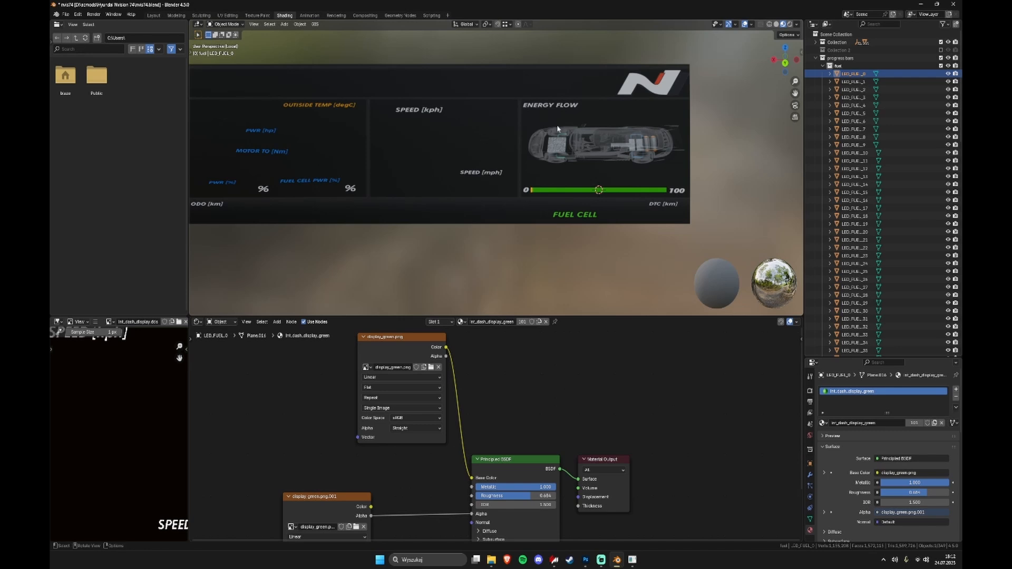
scroll(576, 149, up, 3)
shift+middle_drag(684, 192, 591, 204)
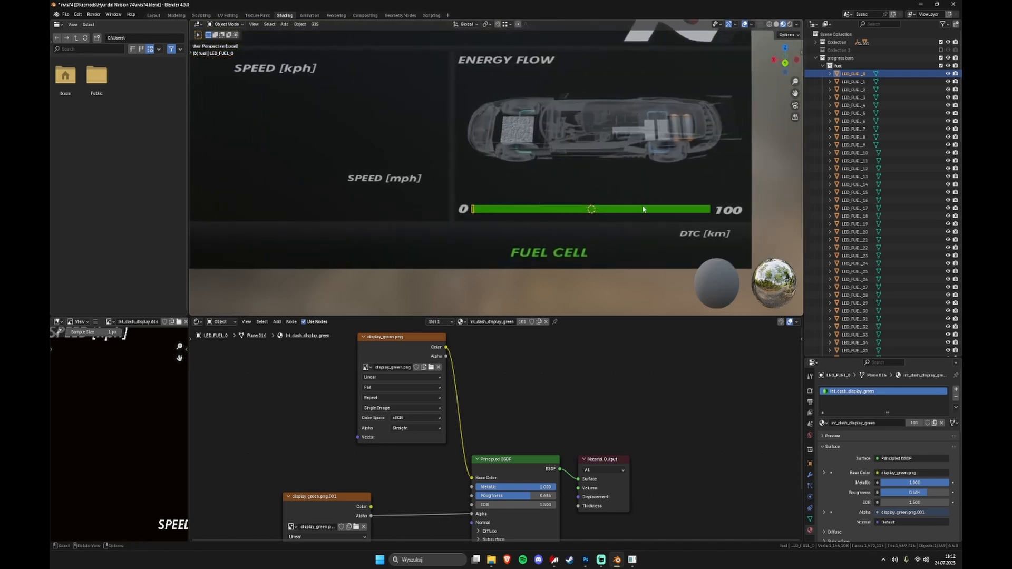
shift+middle_drag(503, 225, 516, 227)
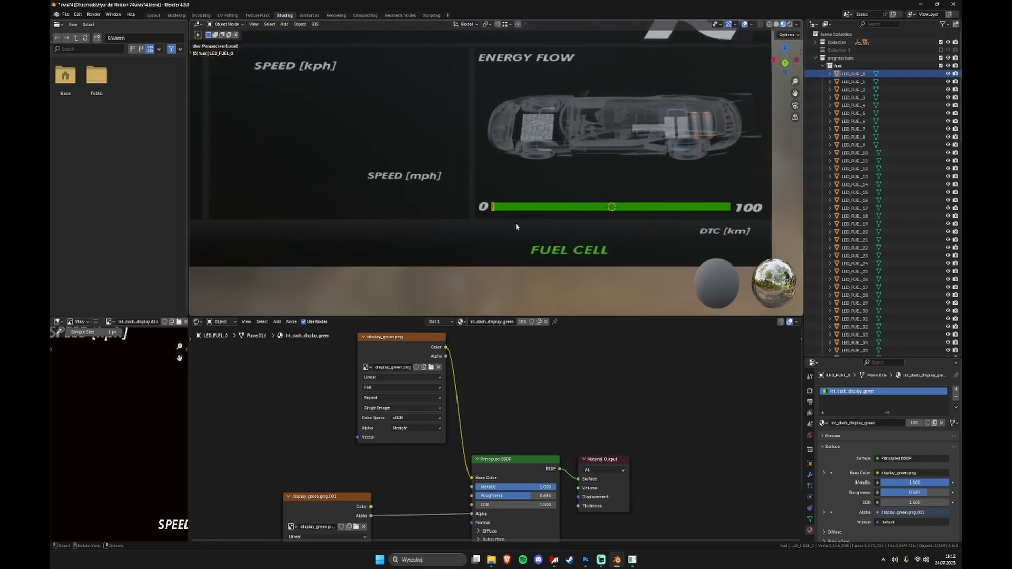
Step: Save the nvis74.blend project with the green material on the bar segments
key(ctrl+s)
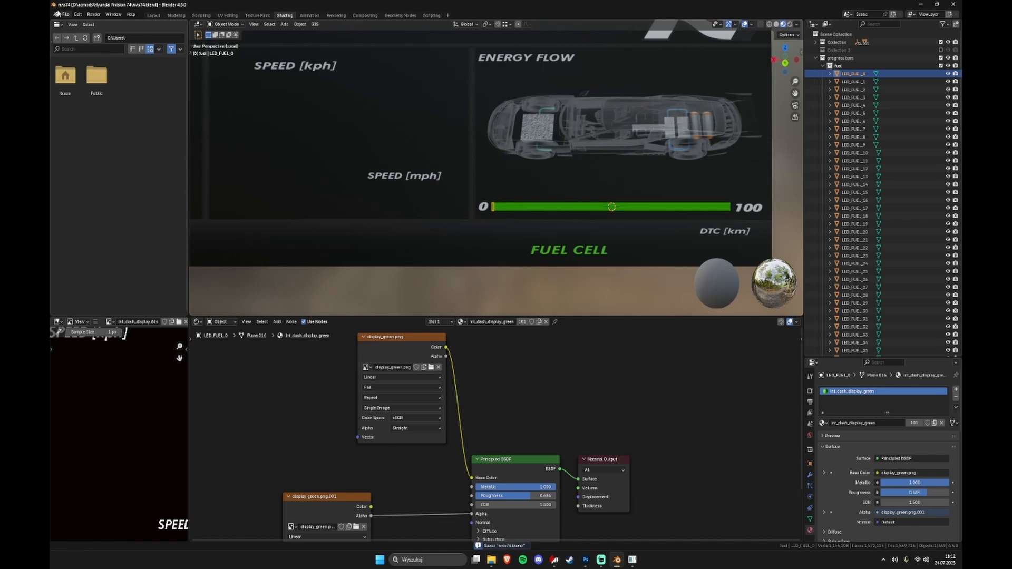
click(65, 14)
mouse_move(106, 134)
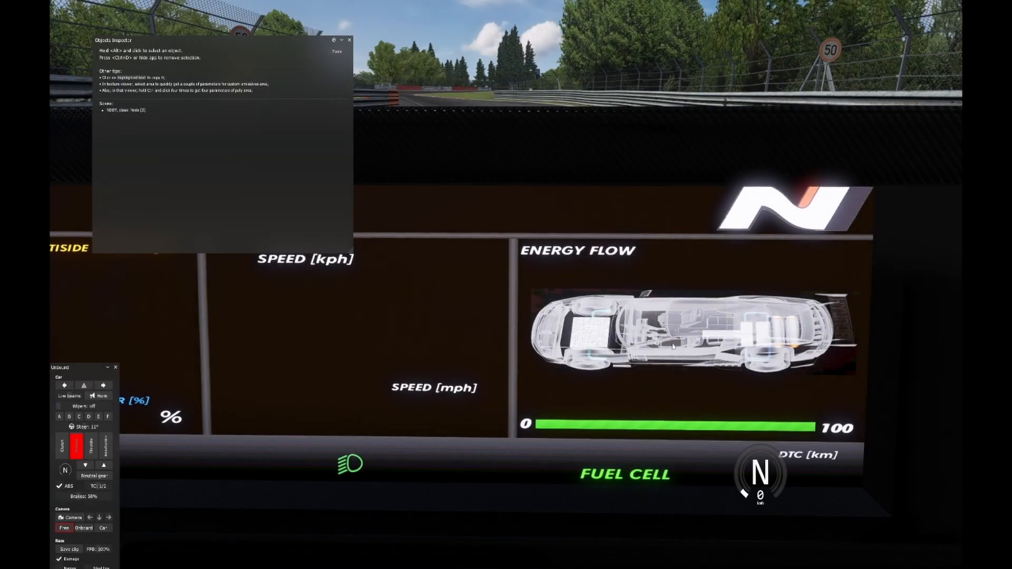
Step: In Assetto Corsa, inspect two segments of the dashboard's green energy bar with Objects Inspector to check their mesh and material names
scroll(527, 329, up, 4)
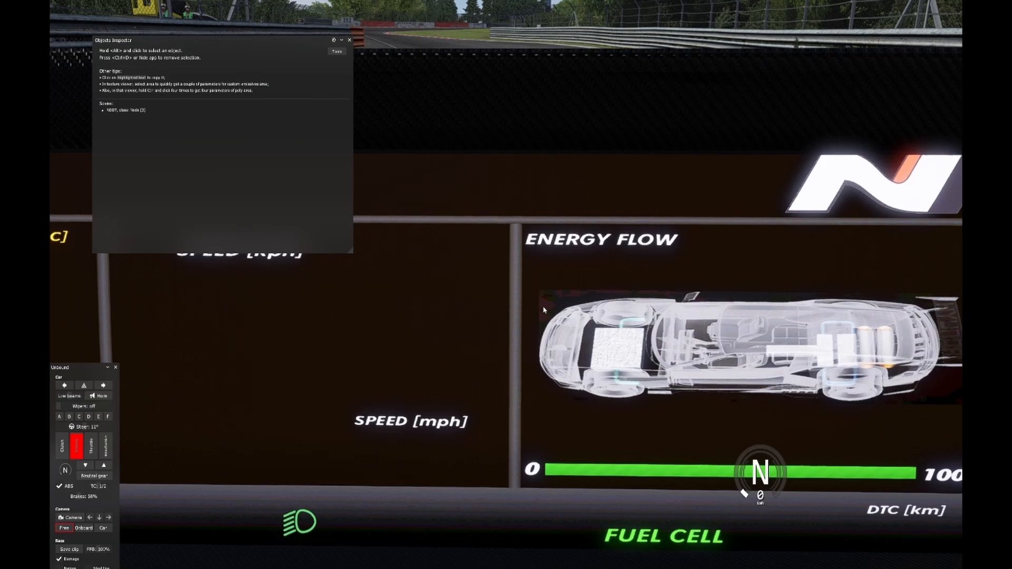
drag(555, 308, 723, 465)
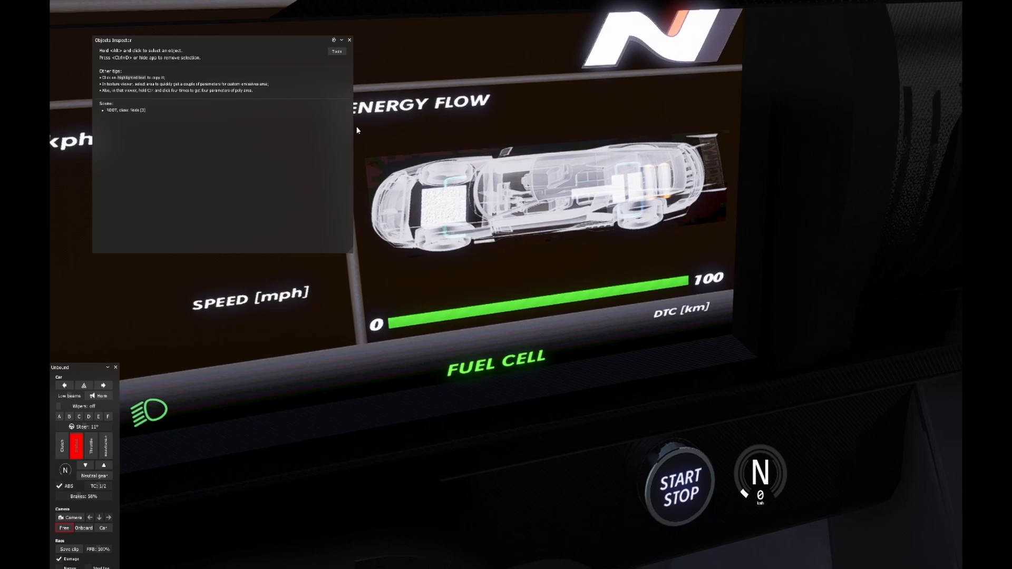
drag(137, 39, 128, 36)
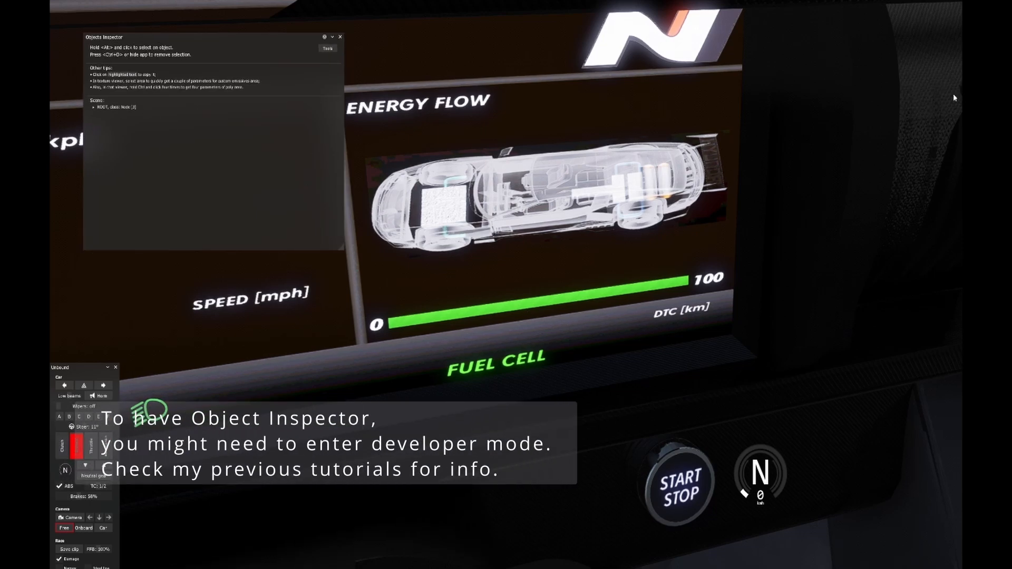
mouse_move(955, 95)
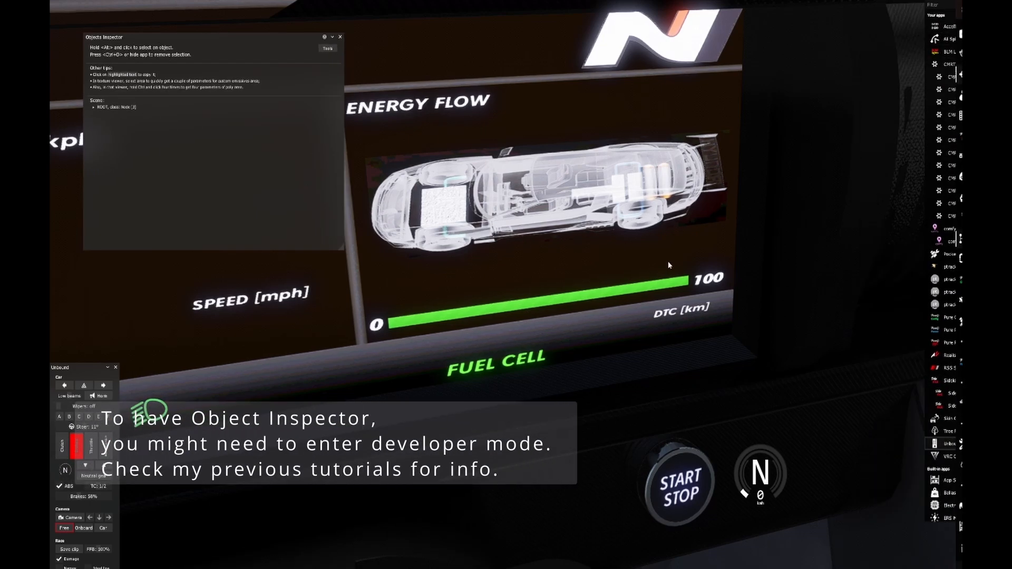
alt+click(430, 320)
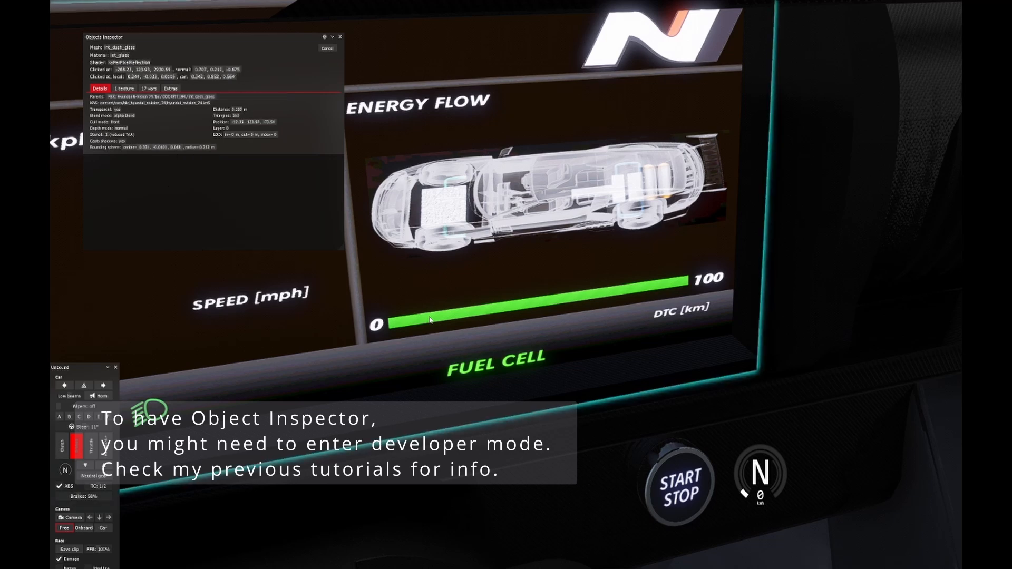
alt+click(430, 320)
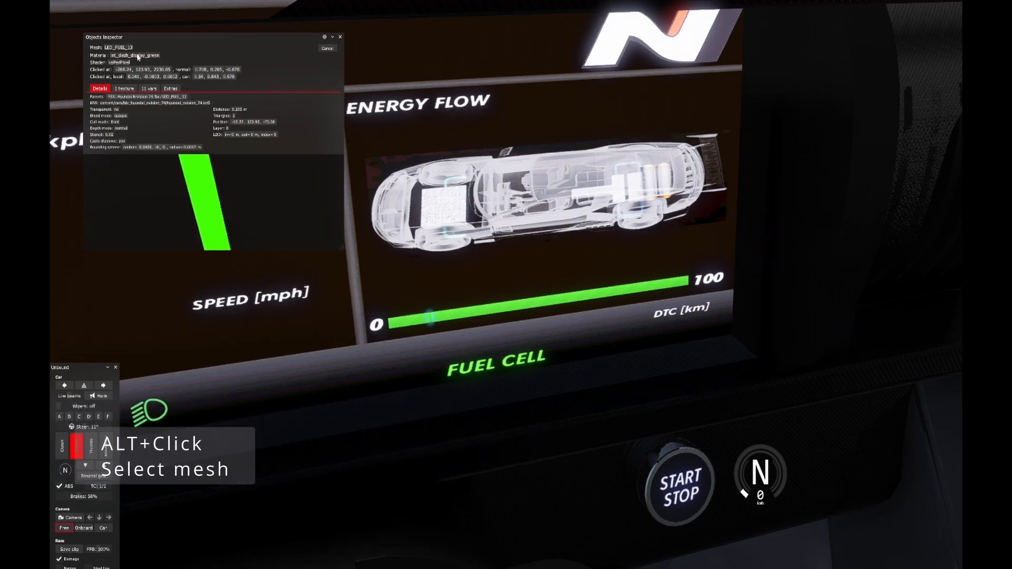
alt+click(554, 304)
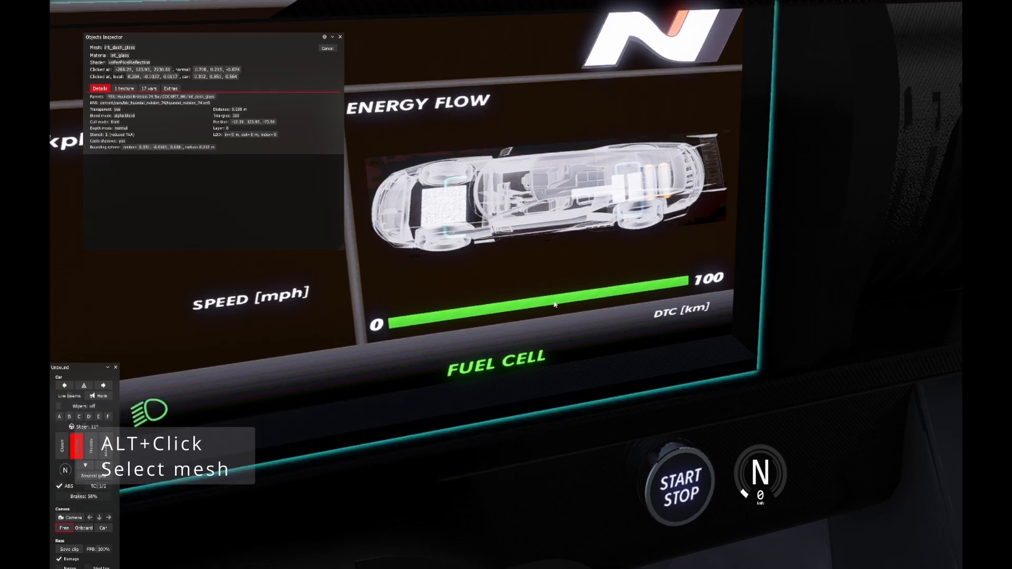
alt+click(555, 304)
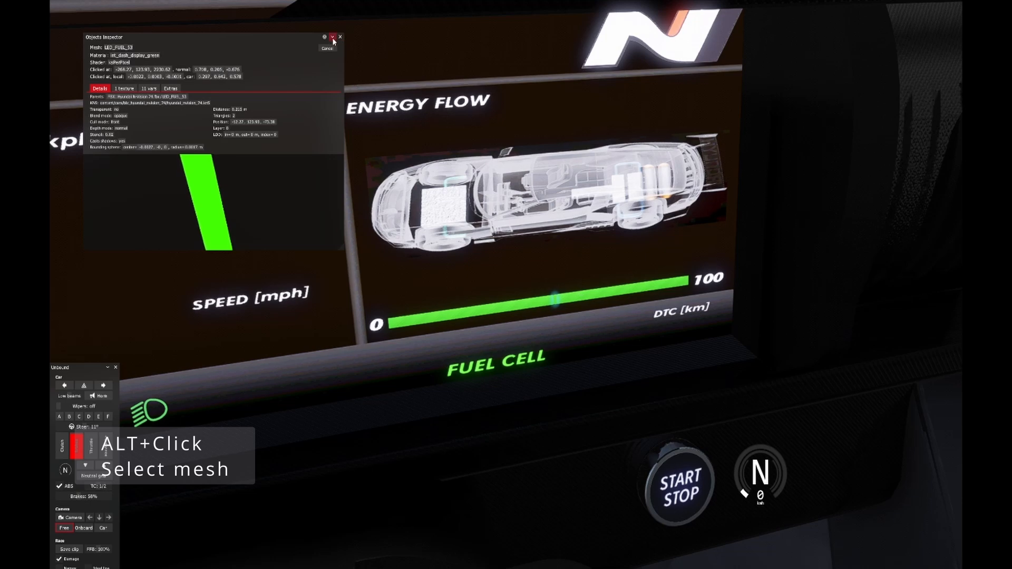
mouse_move(953, 284)
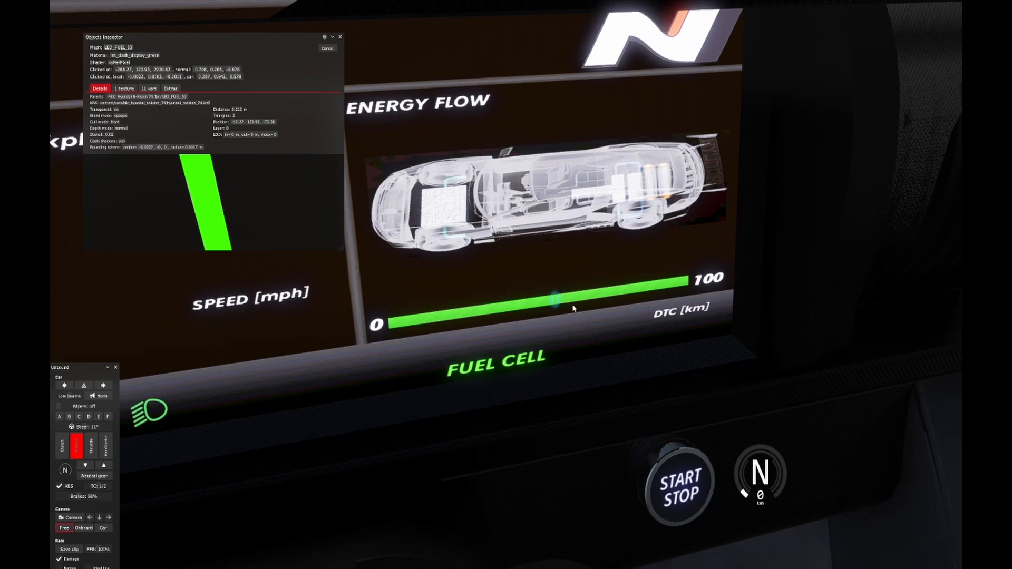
mouse_move(959, 126)
Step: Switch to Notepad++ and go to the end of the Hyundai car's digital_instruments.ini
drag(961, 232, 573, 2)
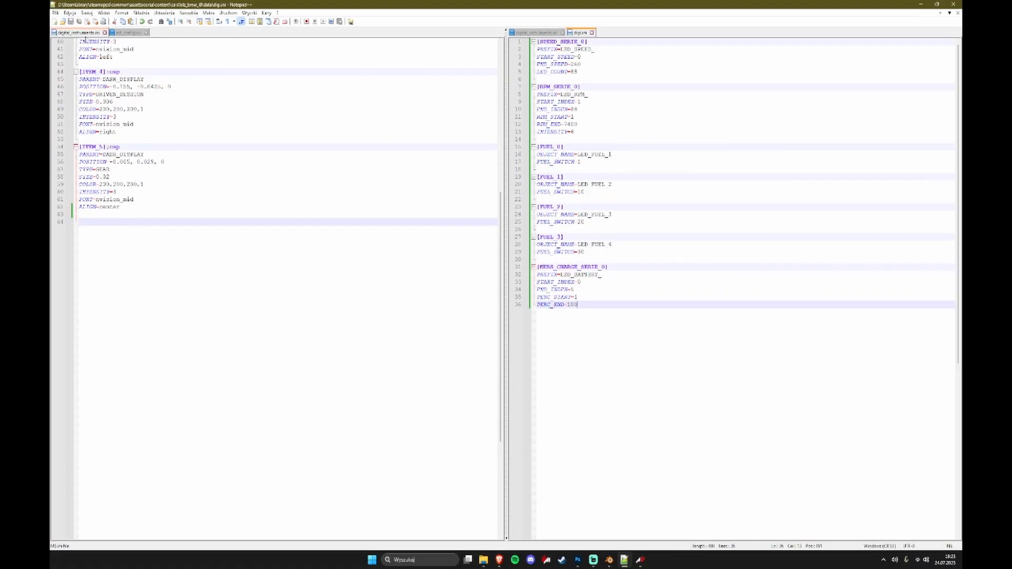
click(93, 33)
scroll(201, 307, up, 2)
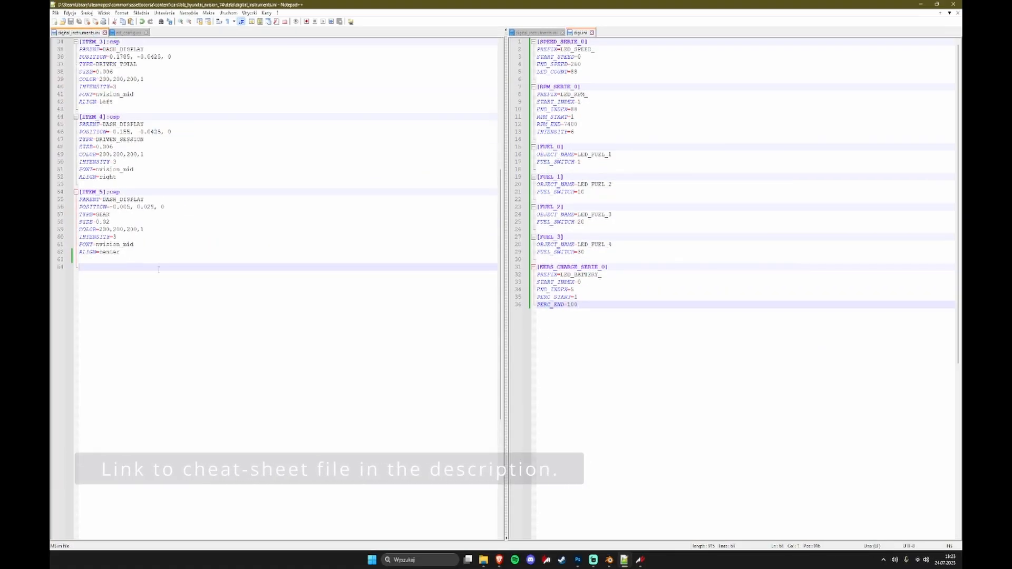
scroll(202, 307, down, 2)
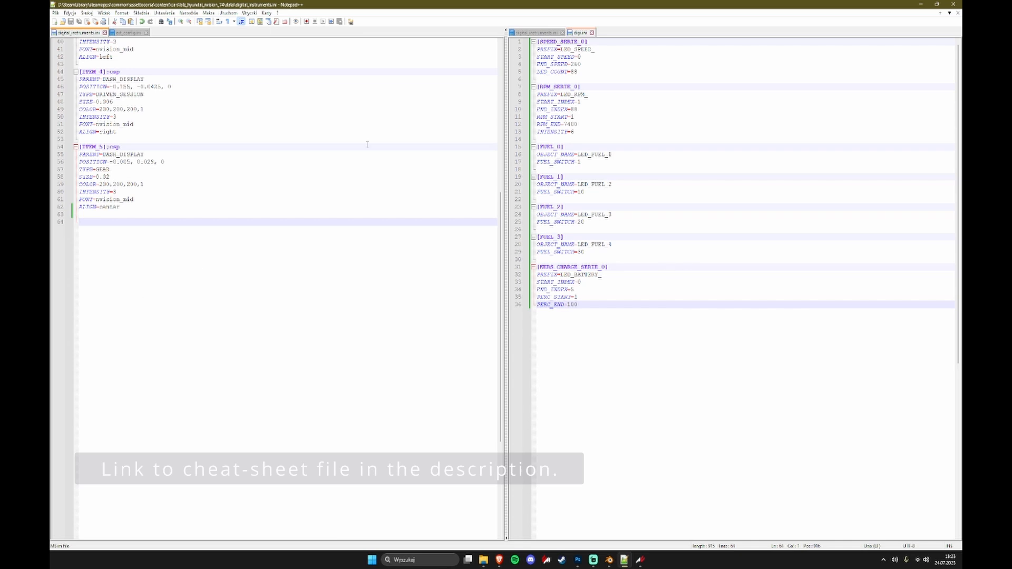
Step: Copy the whole RPM_SERIE_0 section from the reference file and paste it below ITEM_5 in digital_instruments.ini
click(605, 83)
click(591, 89)
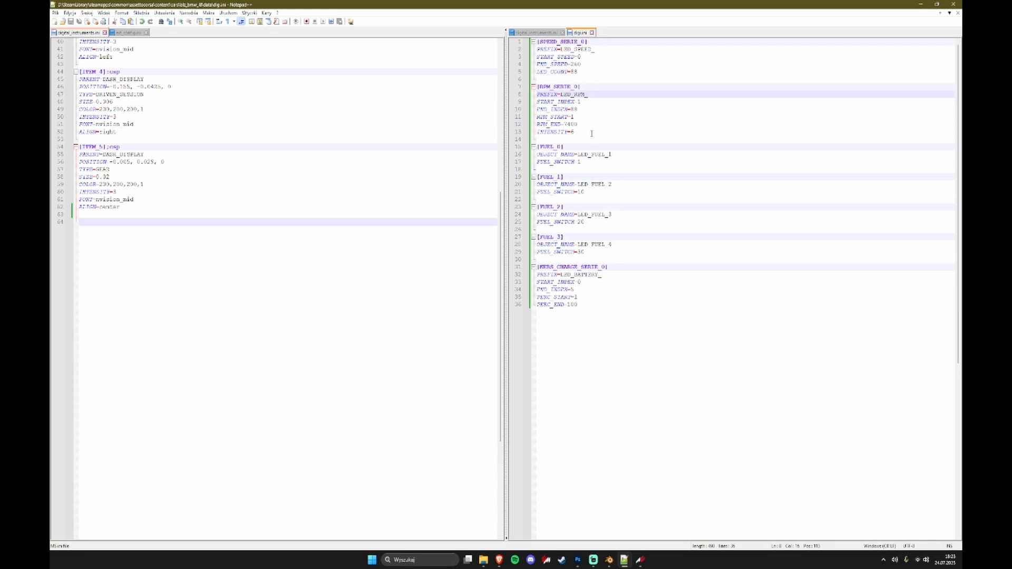
drag(592, 133, 535, 84)
key(ctrl+c)
click(265, 275)
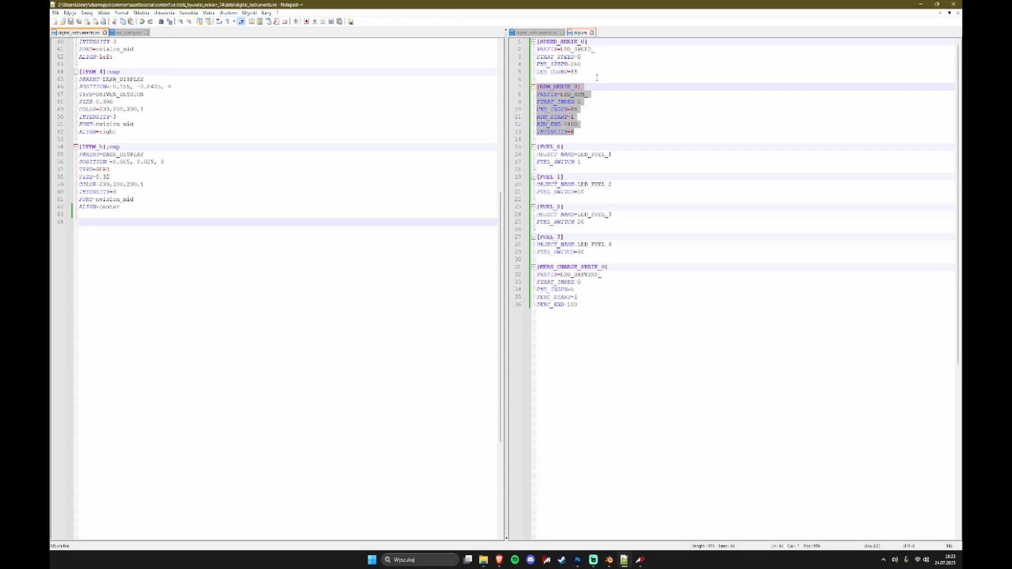
click(566, 102)
click(293, 345)
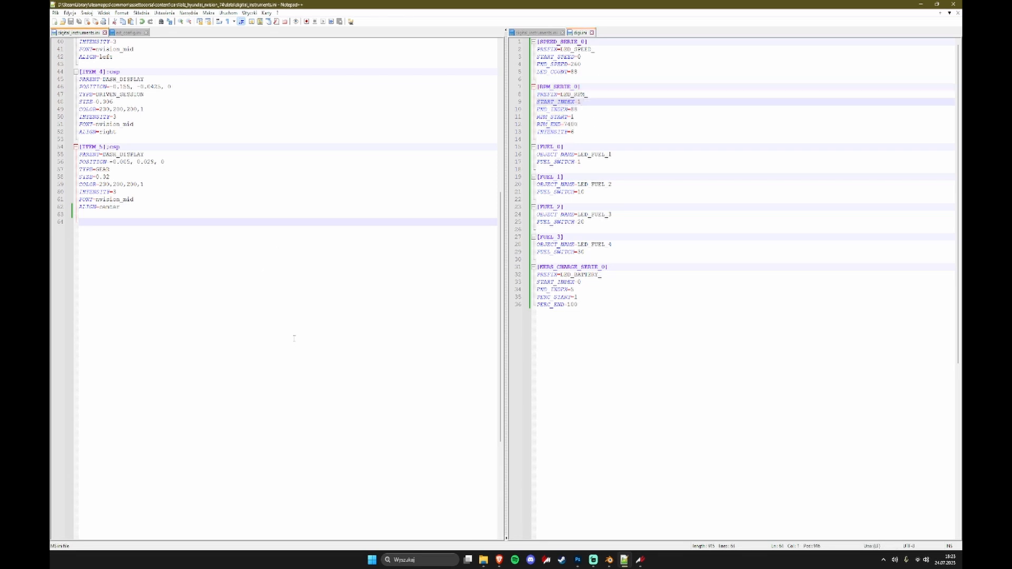
key(ctrl+v)
Step: Shrink the Notepad++ window to show the game behind it and change the pasted RPM_SERIE_0 section's PREFIX to LED_FUEL_
click(125, 222)
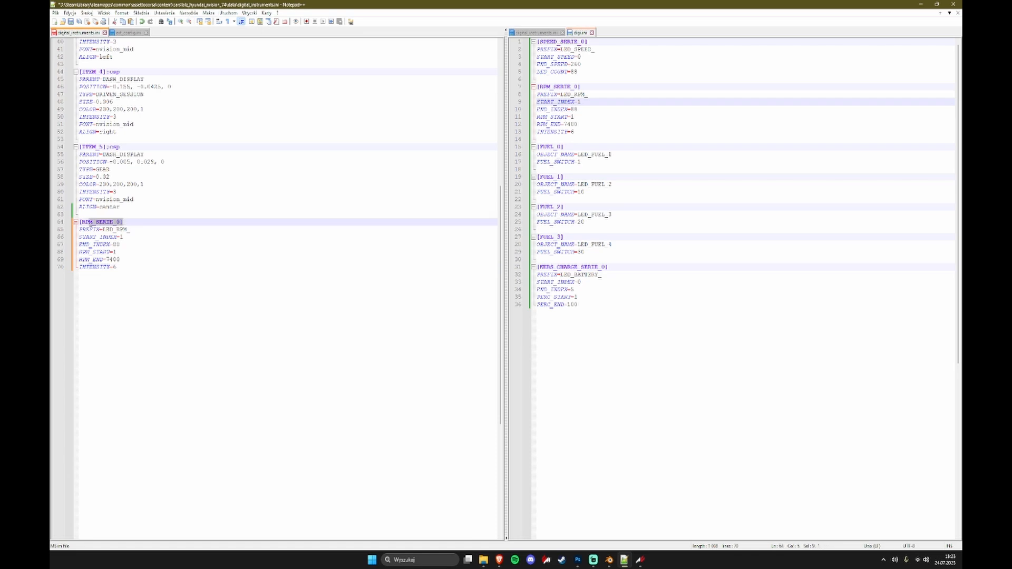
click(140, 230)
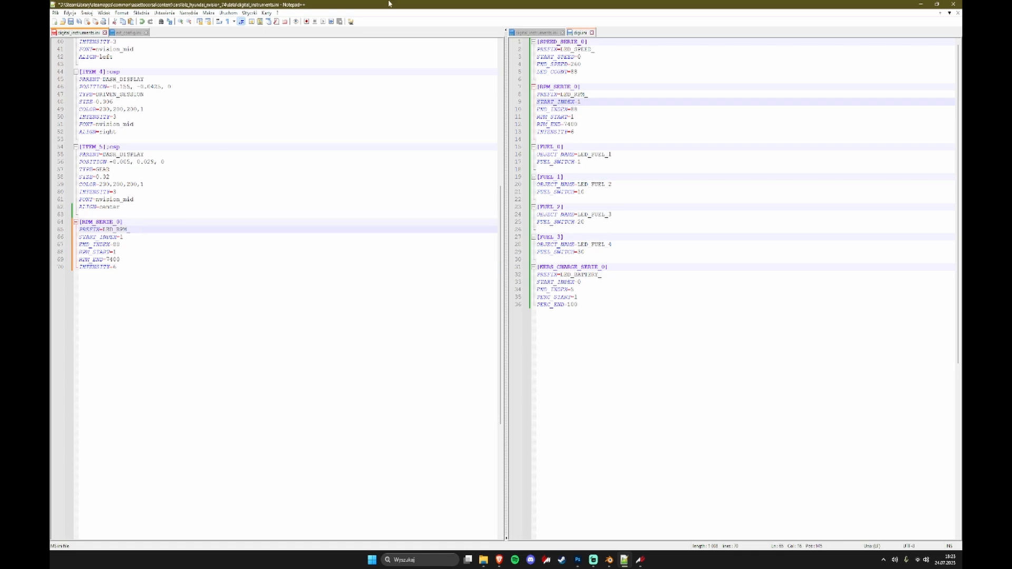
drag(403, 6, 679, 81)
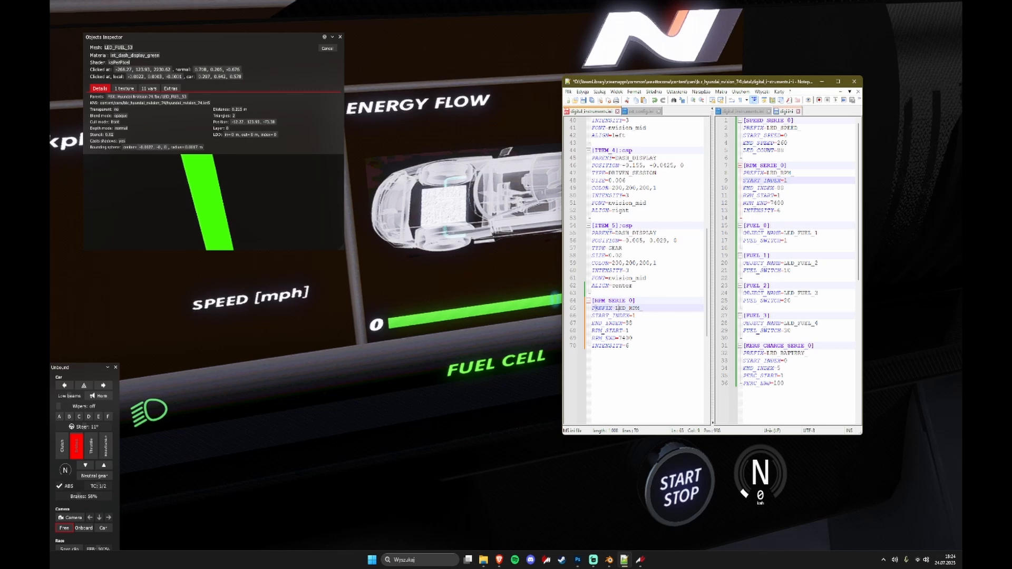
double_click(601, 308)
click(631, 308)
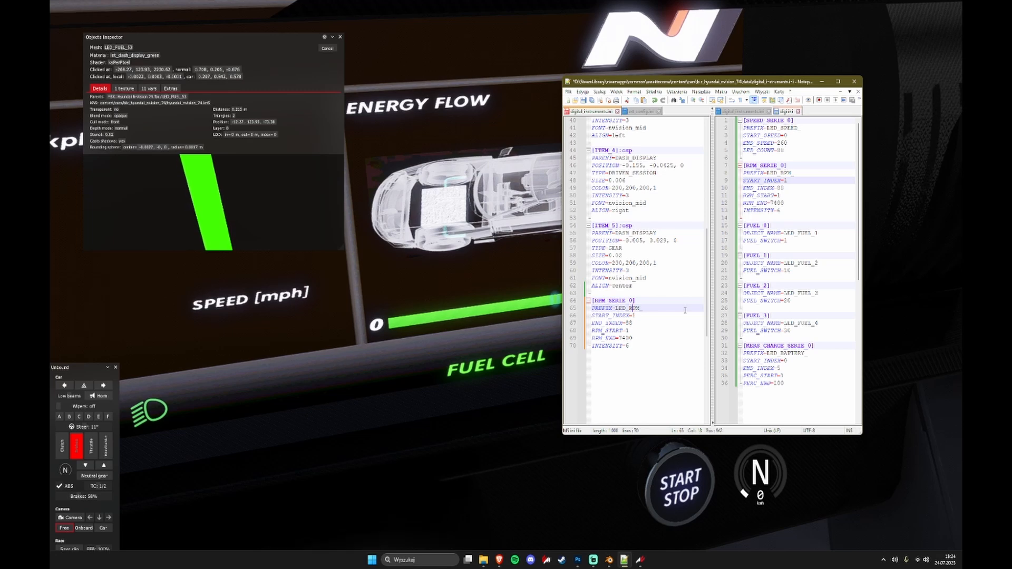
key(shift+Right)
key(shift+Right)
key(shift+Right)
text(FUEL)
drag(605, 300, 594, 300)
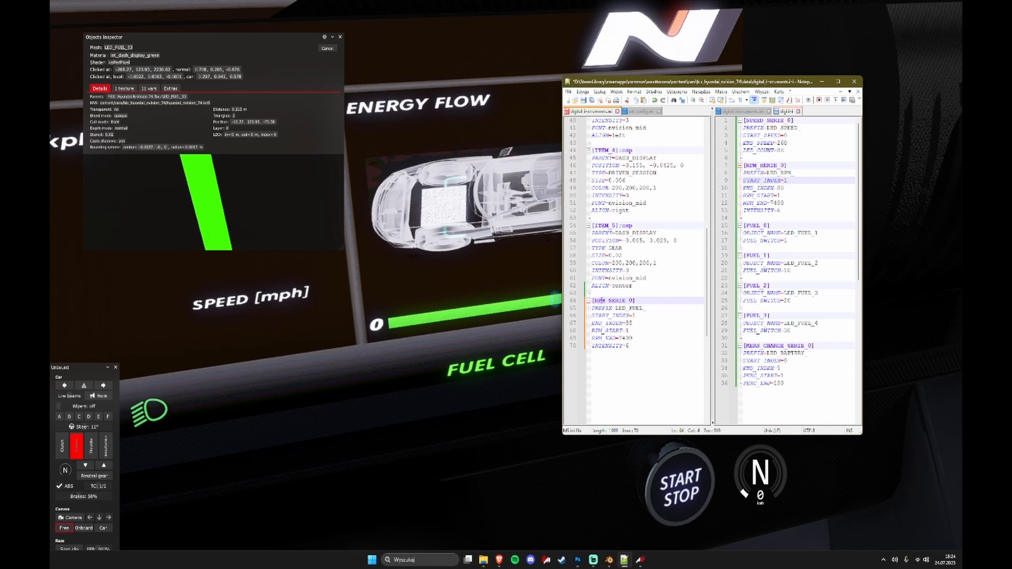
triple_click(608, 301)
click(609, 301)
triple_click(608, 300)
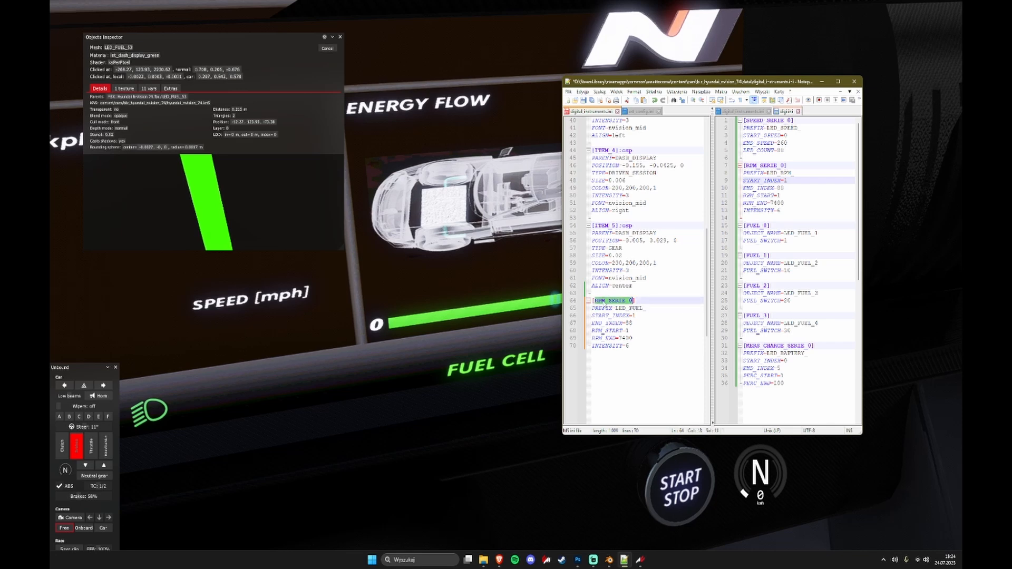
click(606, 301)
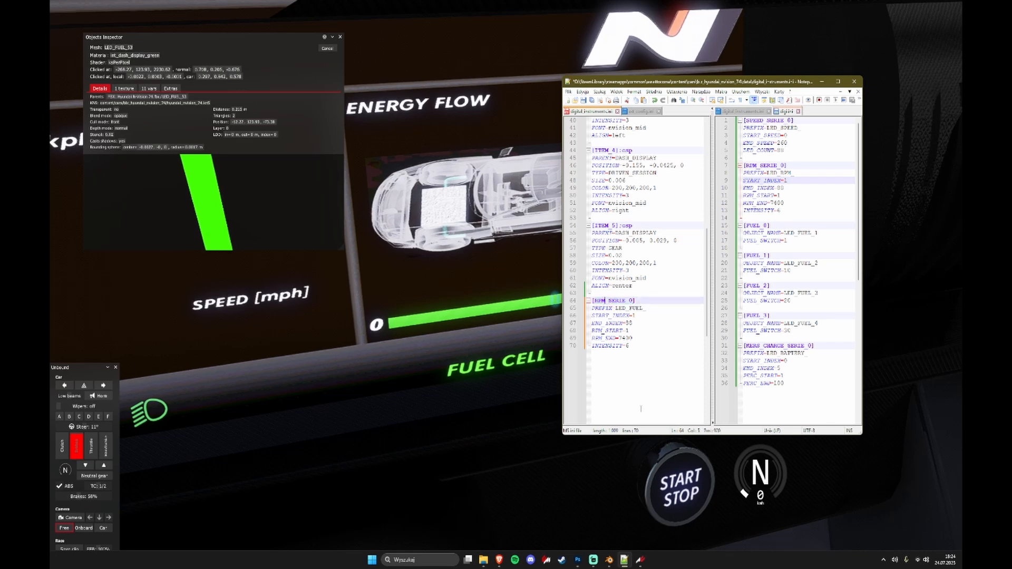
Step: Inspect the bar's first segment in Assetto Corsa, return to Notepad++ and set START_INDEX to 0 in RPM_SERIE_0
click(634, 323)
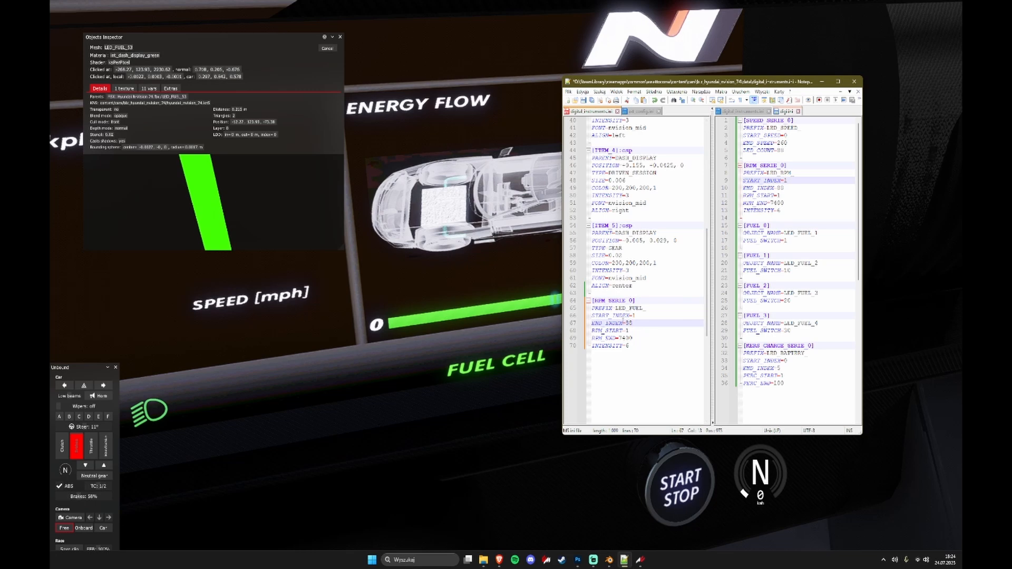
click(634, 315)
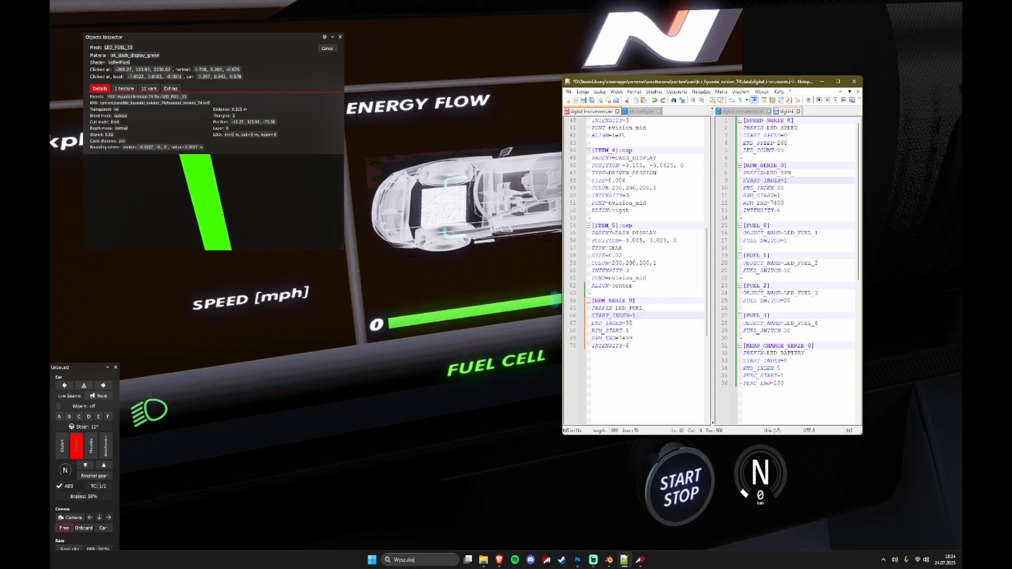
click(428, 240)
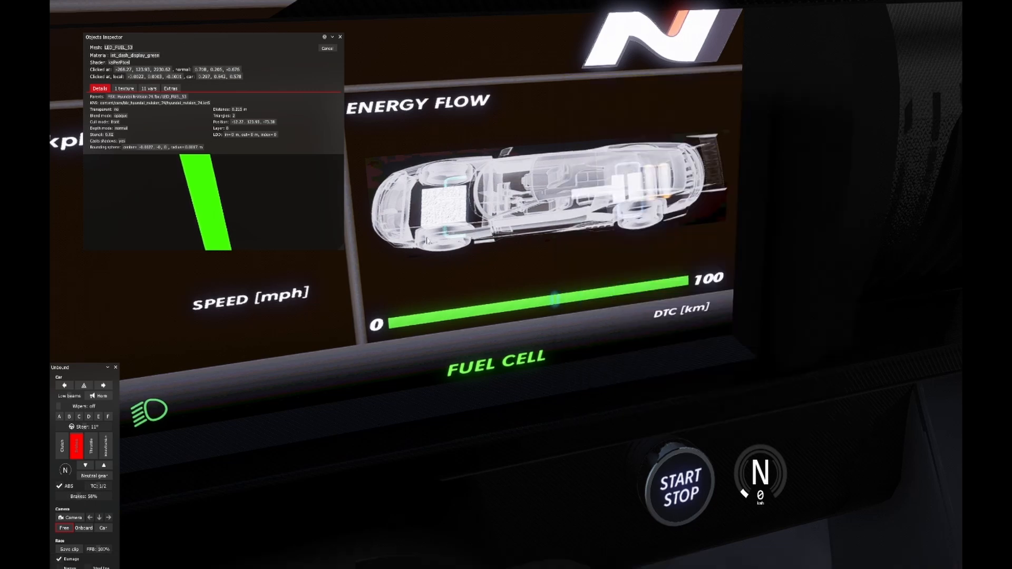
click(390, 324)
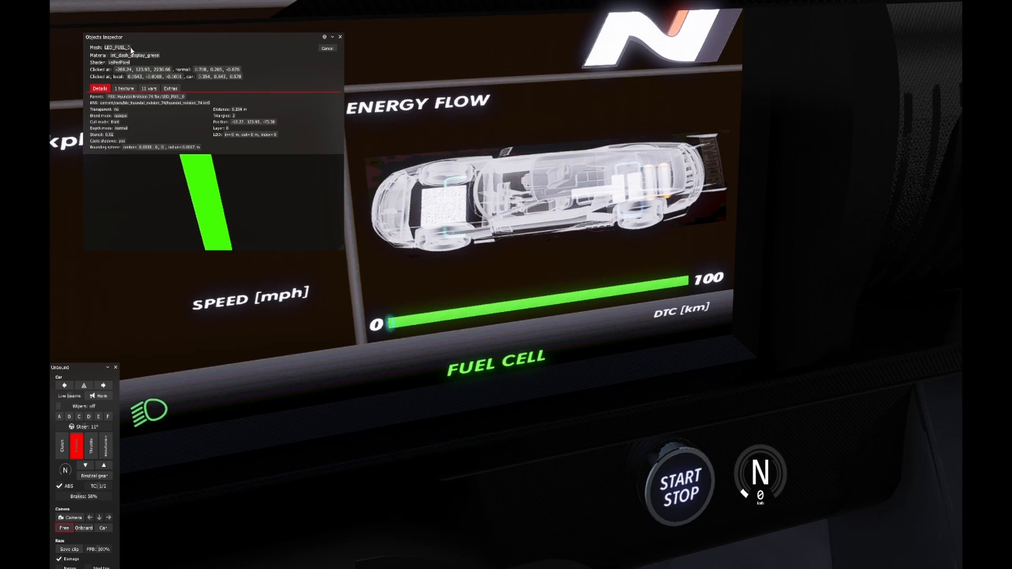
key(alt+Tab)
key(BackSpace)
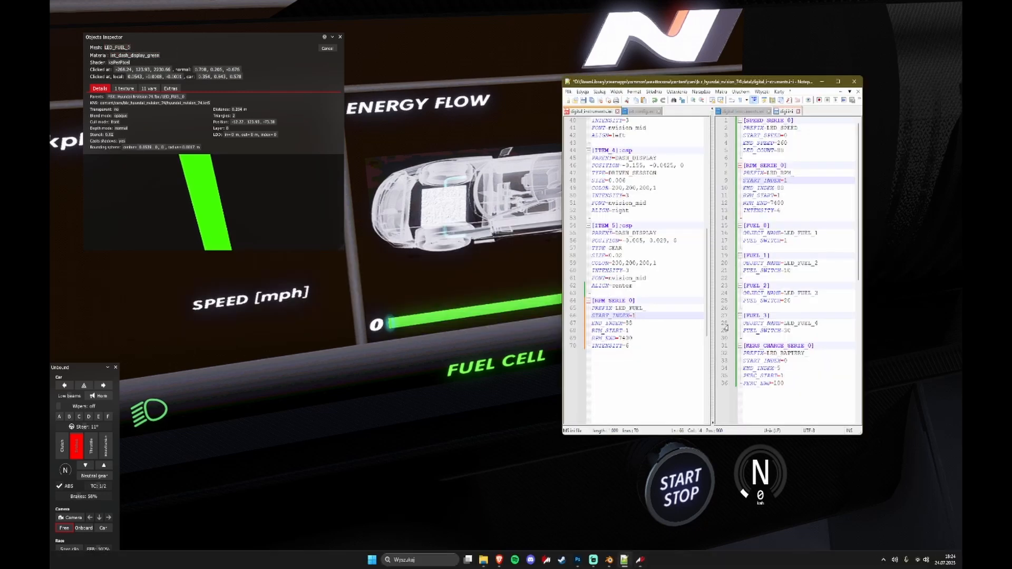
text(0)
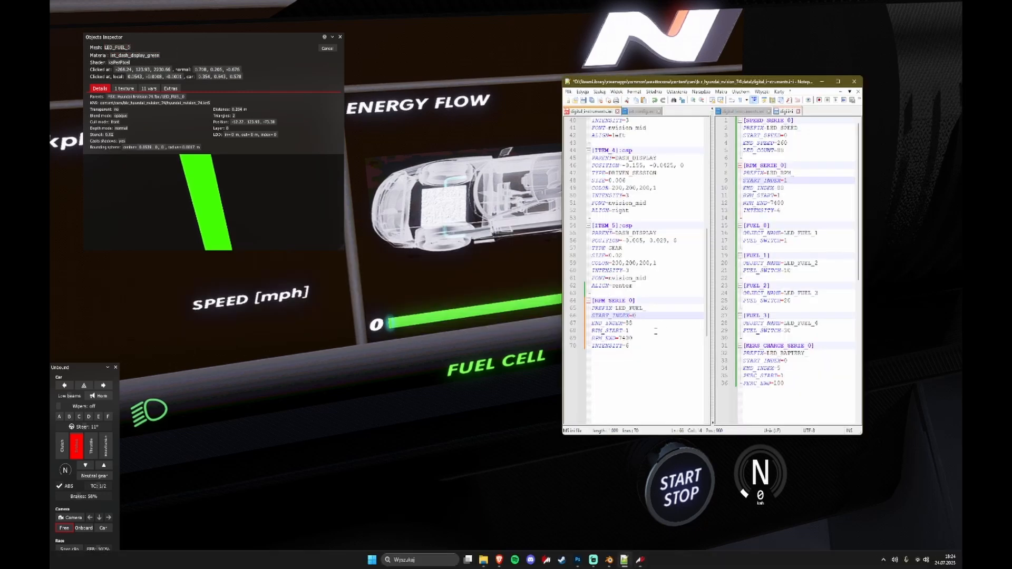
Step: Inspect the bar's last segment in Assetto Corsa, collapse Objects Inspector, and set END_INDEX to 99 in Notepad++
click(643, 322)
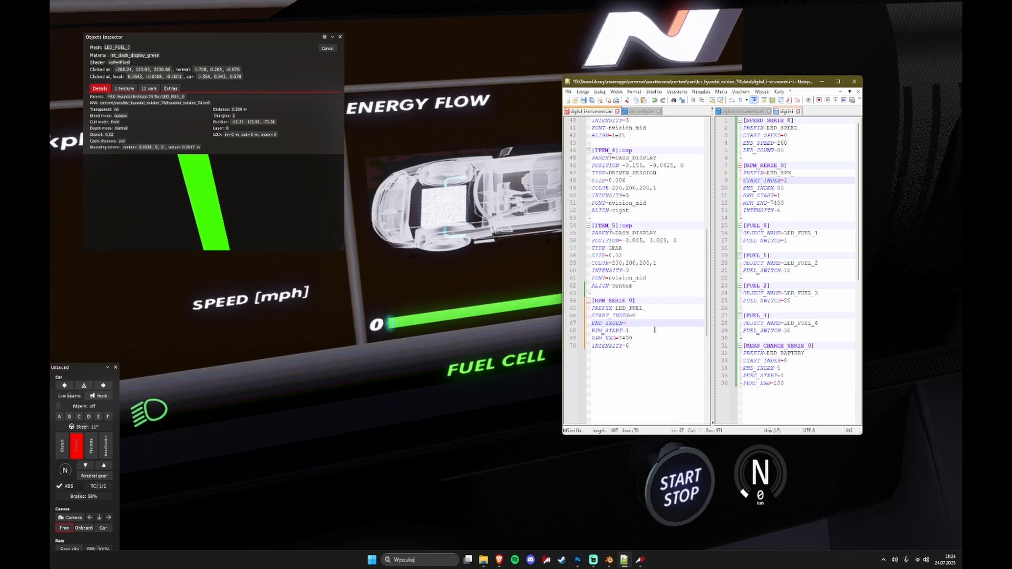
key(alt+Tab)
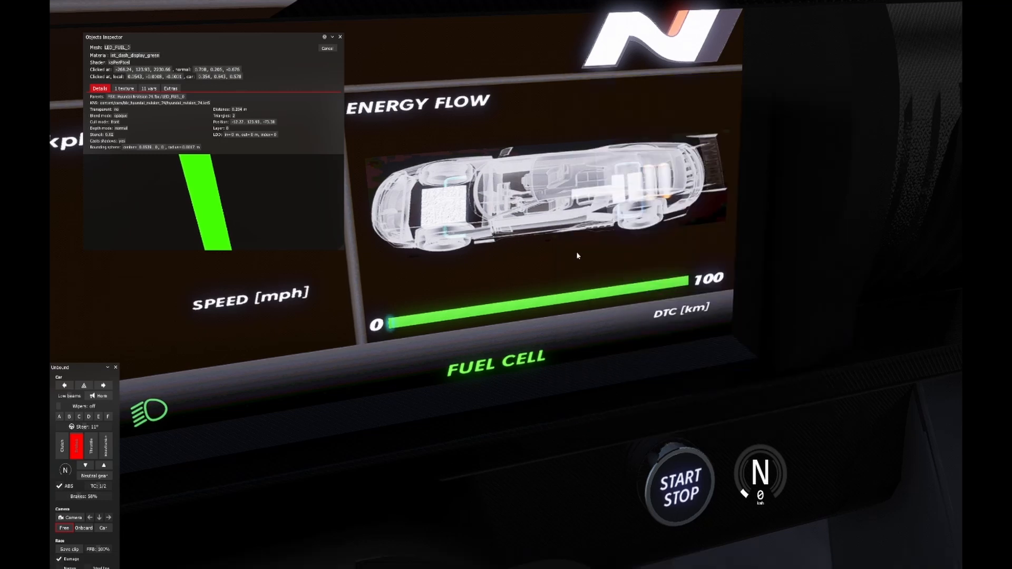
click(686, 283)
click(686, 284)
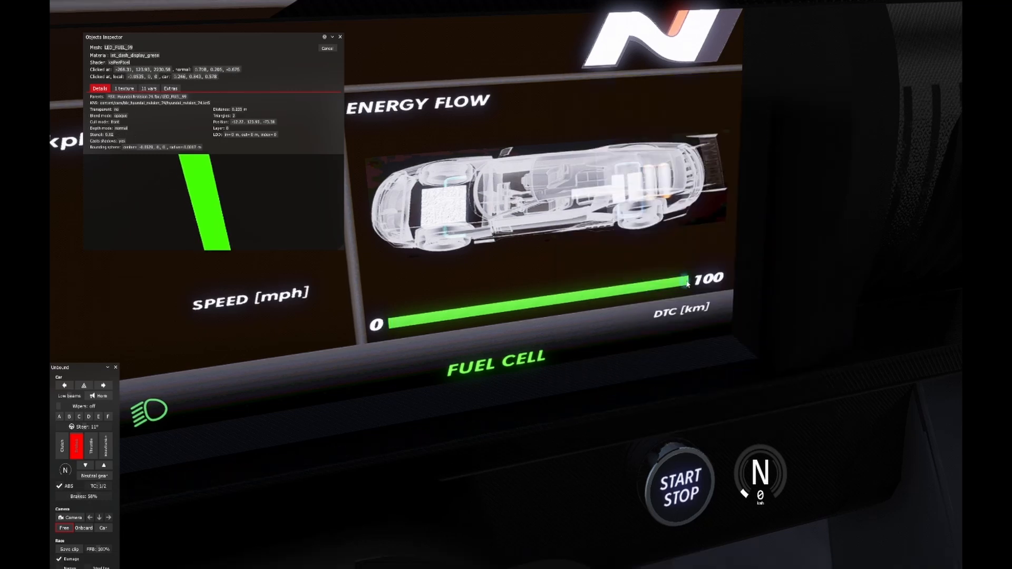
click(332, 37)
key(alt+Tab)
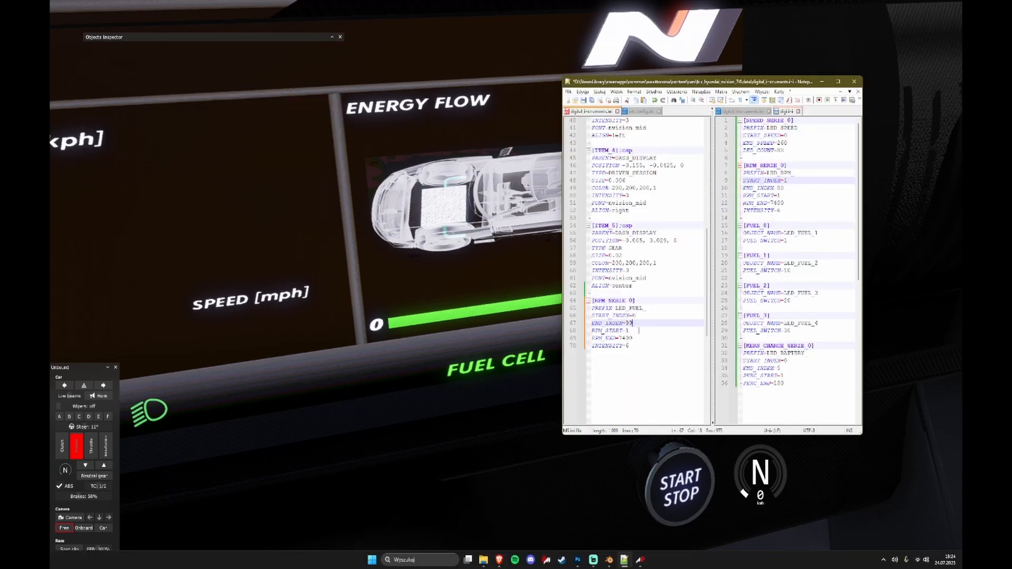
Step: Keep RPM_START at 1, set RPM_END to 10000 in RPM_SERIE_0 and save digital_instruments.ini
key(Down)
mouse_move(592, 331)
mouse_down()
mouse_move(634, 331)
mouse_move(596, 340)
mouse_up()
click(636, 338)
click(638, 331)
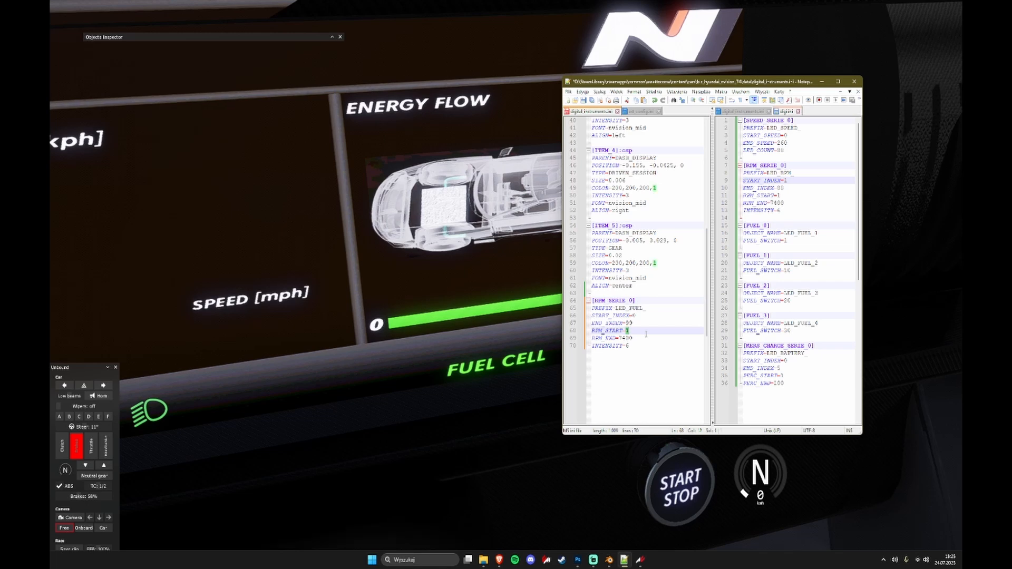
key(Down)
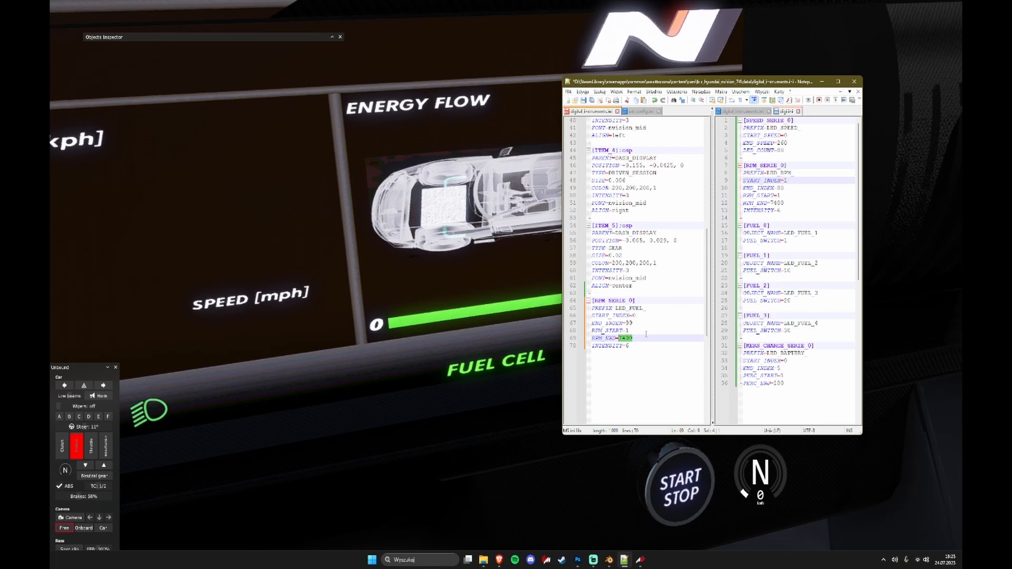
text(10000)
key(ctrl+s)
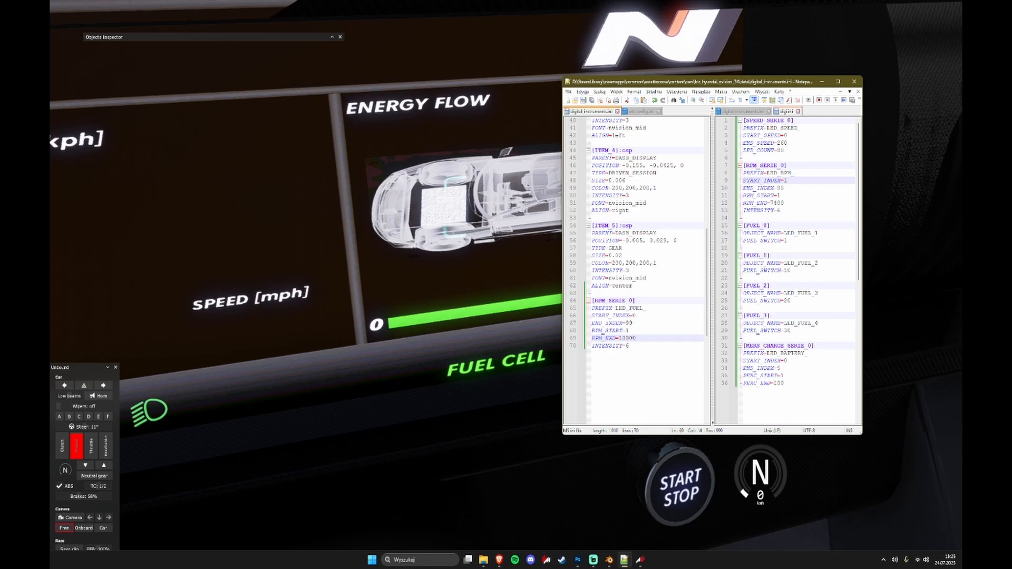
Step: Switch to Assetto Corsa and run "set observeDigital 1" in the game console, closing the console when done
click(467, 328)
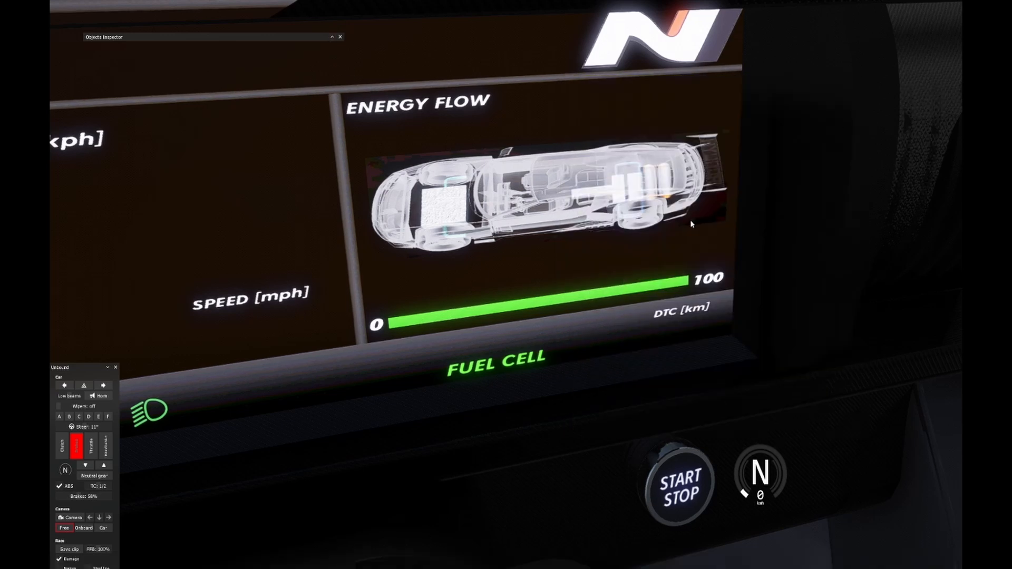
key(alt+Tab)
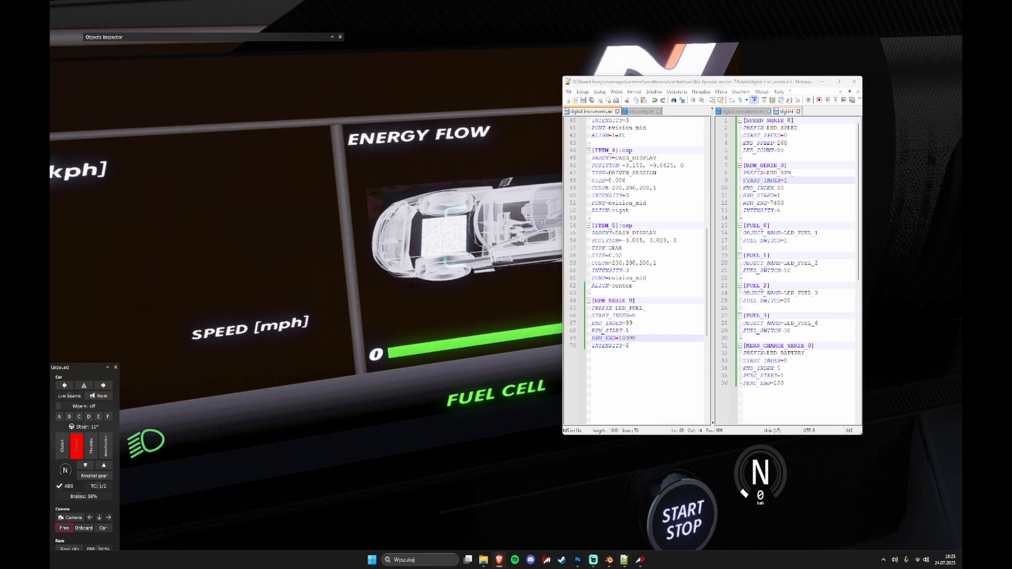
click(487, 385)
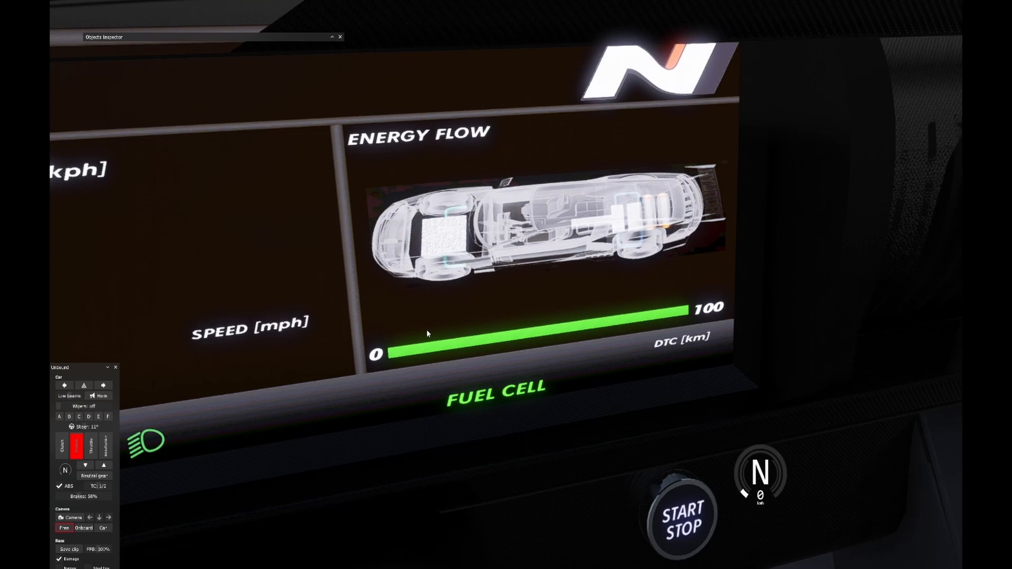
key(Home)
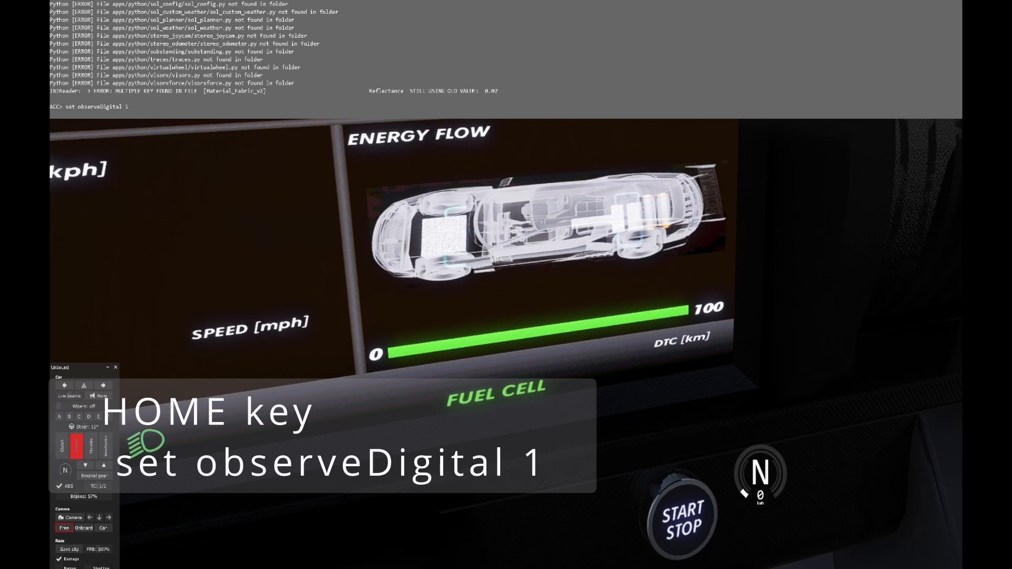
key(Return)
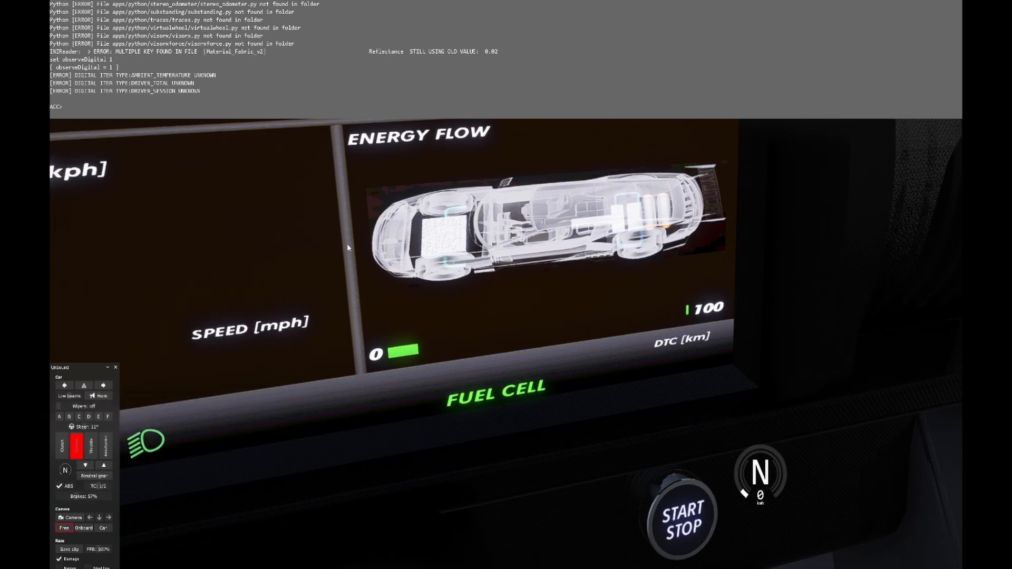
key(Home)
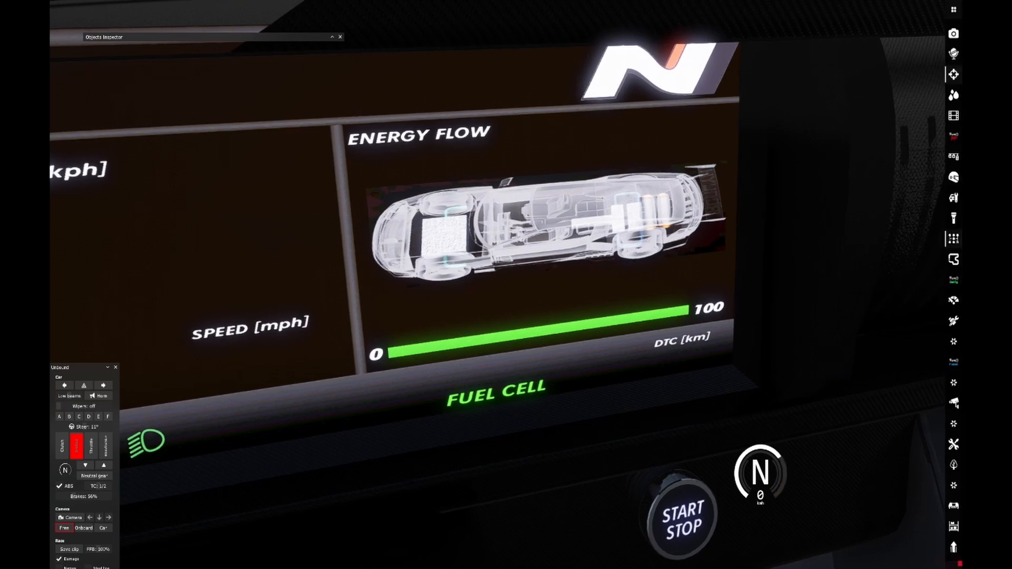
Step: Set RPM_END to 16000 in Notepad++ and return to Assetto Corsa to check how far the bar fills
key(alt+Tab)
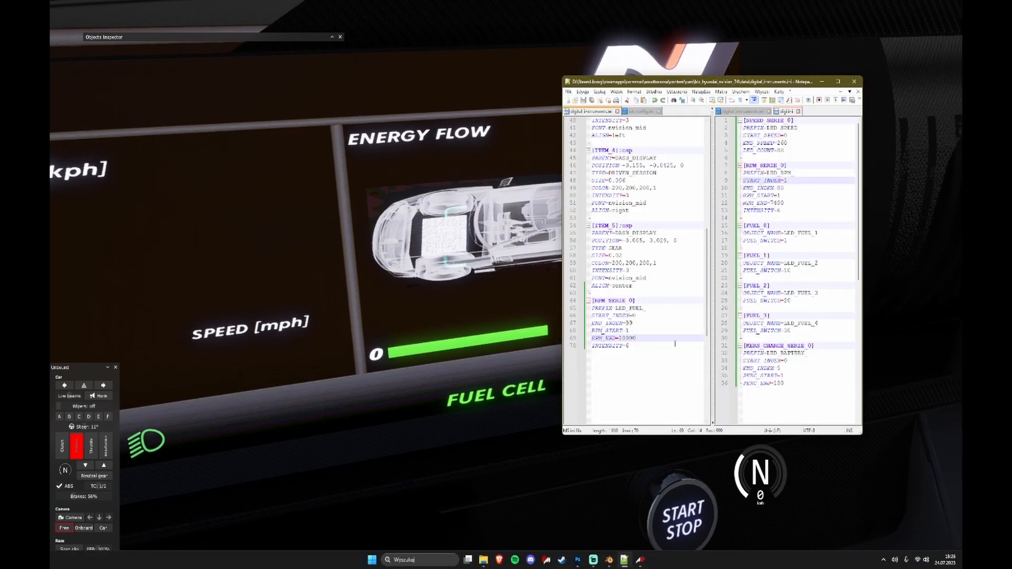
key(Left)
key(Left)
key(Left)
key(BackSpace)
text(6)
key(alt+Tab)
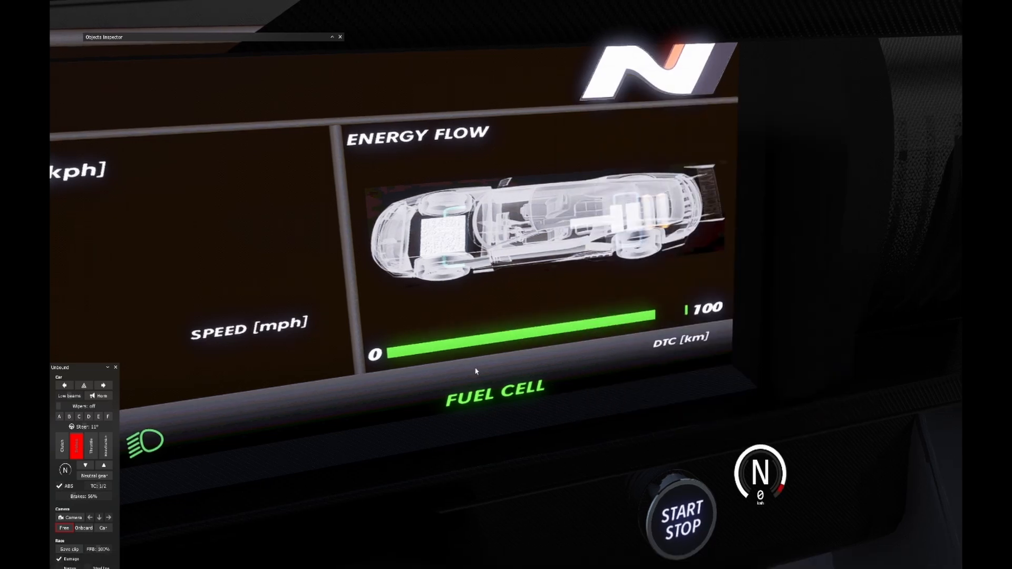
Step: Fine-tune the second digit of RPM_END in Notepad++ against the bar's travel in Assetto Corsa, then save digital_instruments.ini
key(alt+Tab)
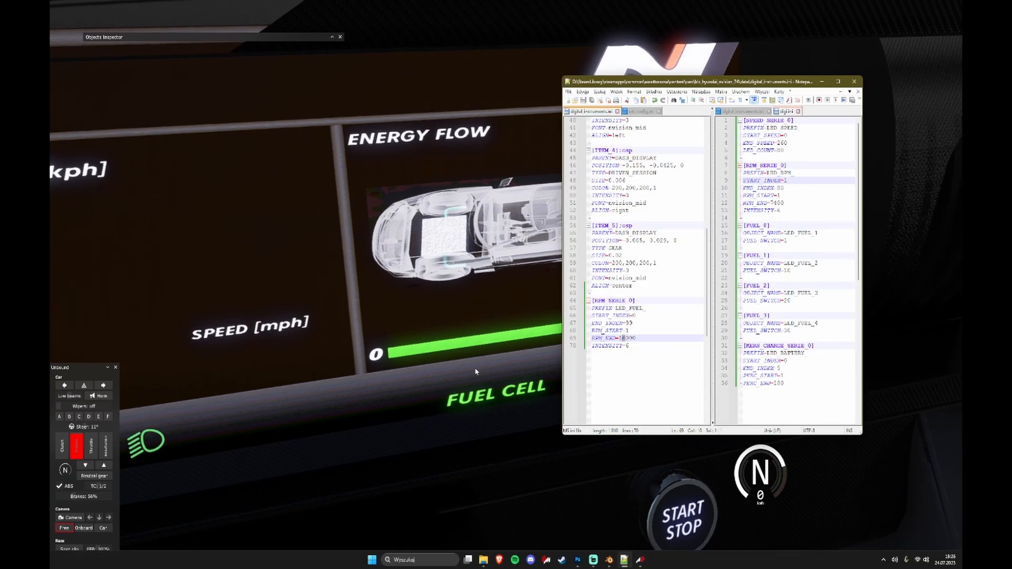
key(alt+Tab)
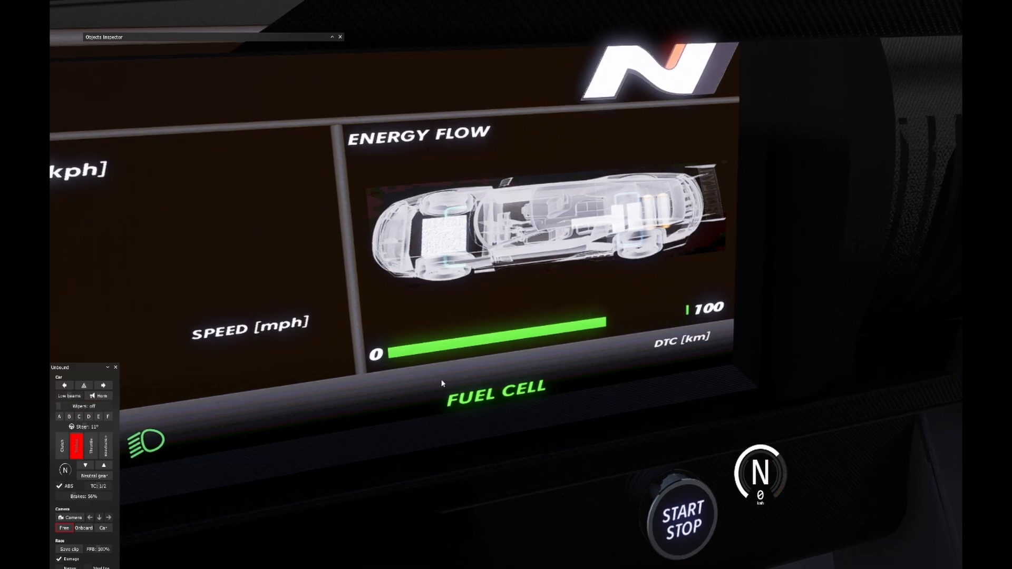
key(alt+Tab)
key(alt+Tab)
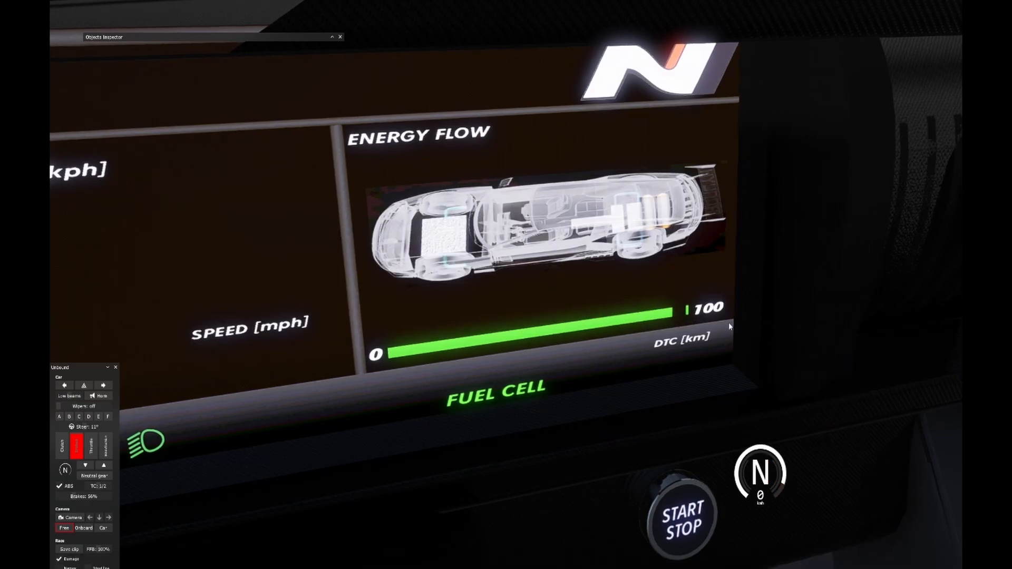
mouse_move(620, 319)
right_down()
mouse_move(664, 329)
mouse_move(738, 401)
mouse_move(701, 316)
mouse_move(621, 317)
right_up()
key(Left)
key(Up)
key(Down)
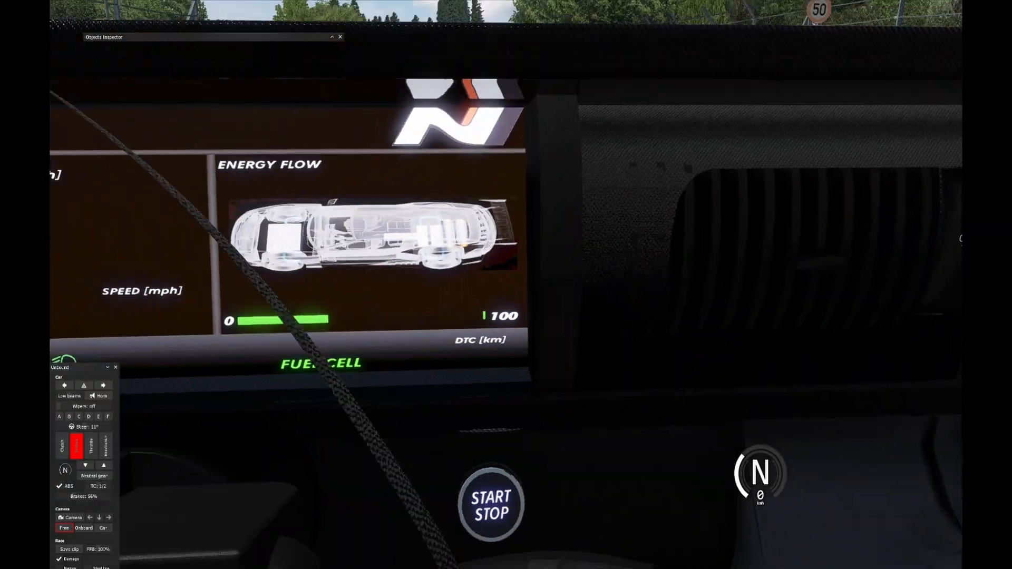
key(Up)
key(alt+Tab)
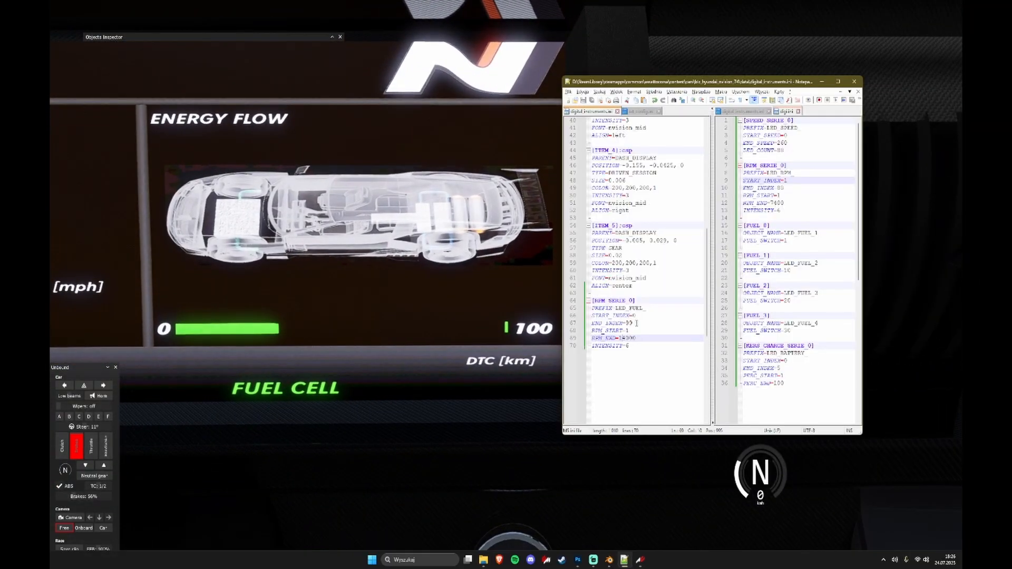
key(shift+Right)
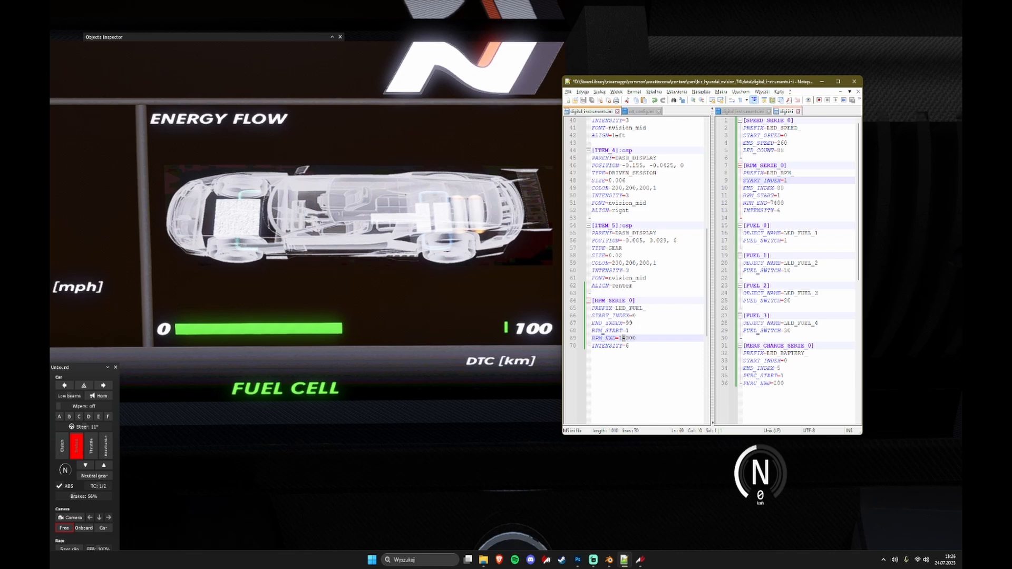
key(ctrl+s)
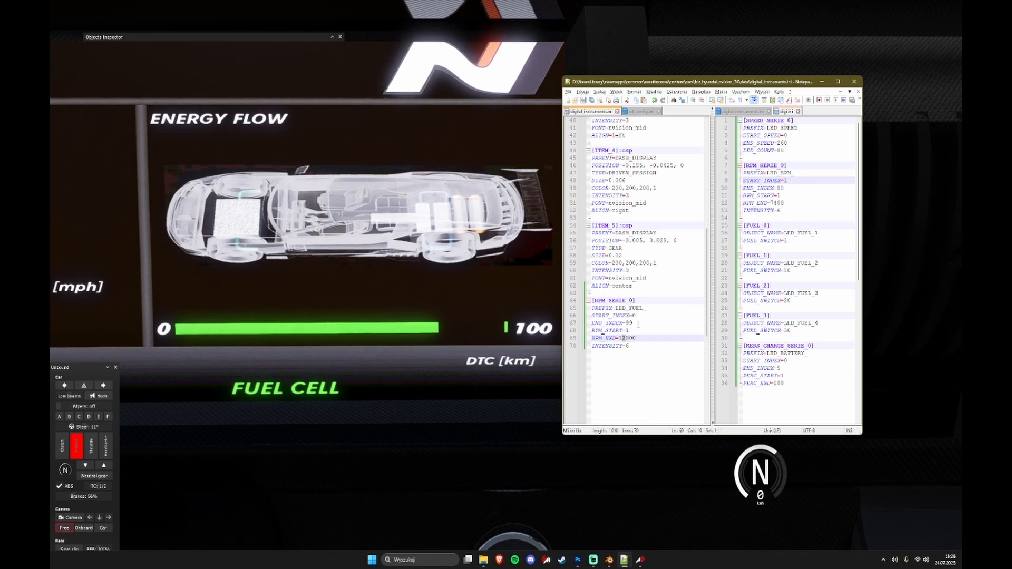
Step: Set RPM_END to 10000 and END_INDEX to 100 in RPM_SERIE_0, saving digital_instruments.ini
text(0)
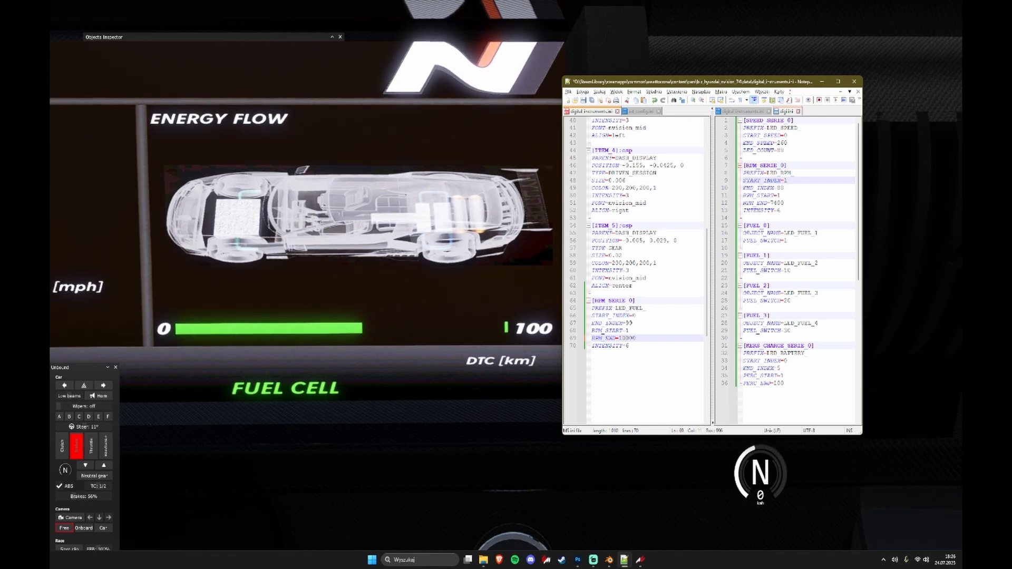
key(ctrl+s)
key(Up)
key(Up)
key(shift+Right)
key(shift+Right)
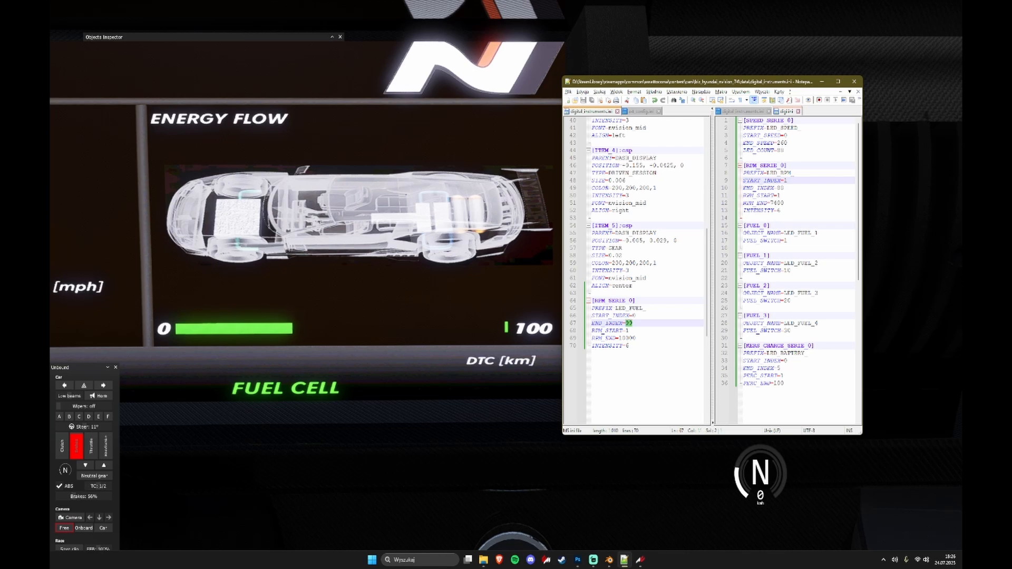
text(100)
key(ctrl+s)
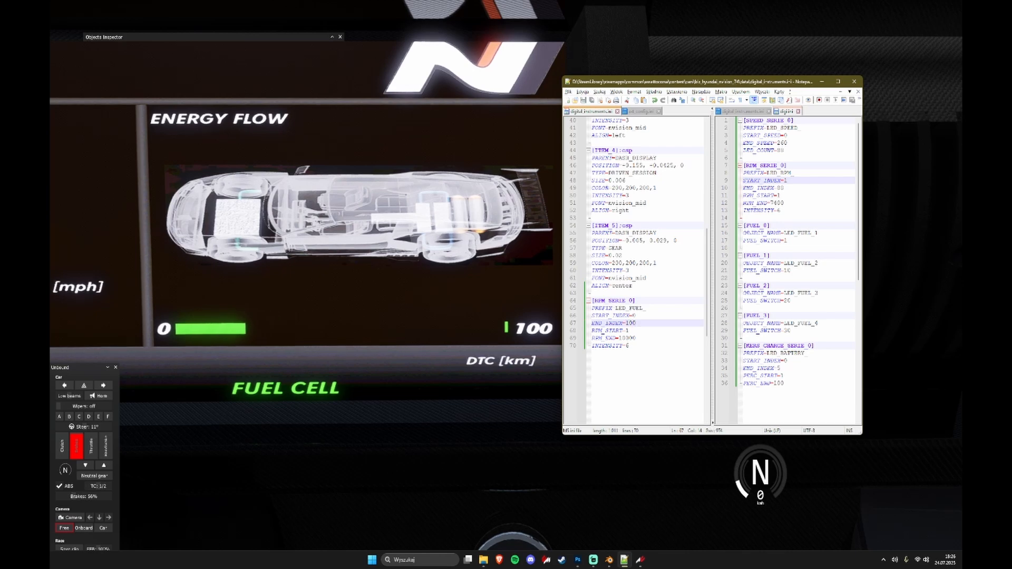
Step: Switch to Assetto Corsa, examine the bar's end segments in Objects Inspector and check how far the bar fills on the dashboard
click(332, 37)
click(332, 37)
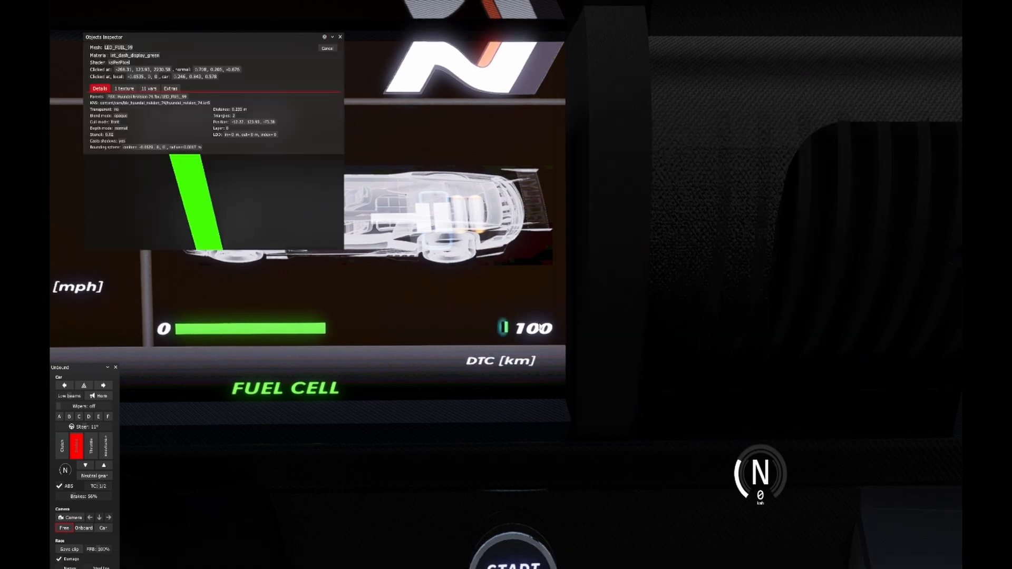
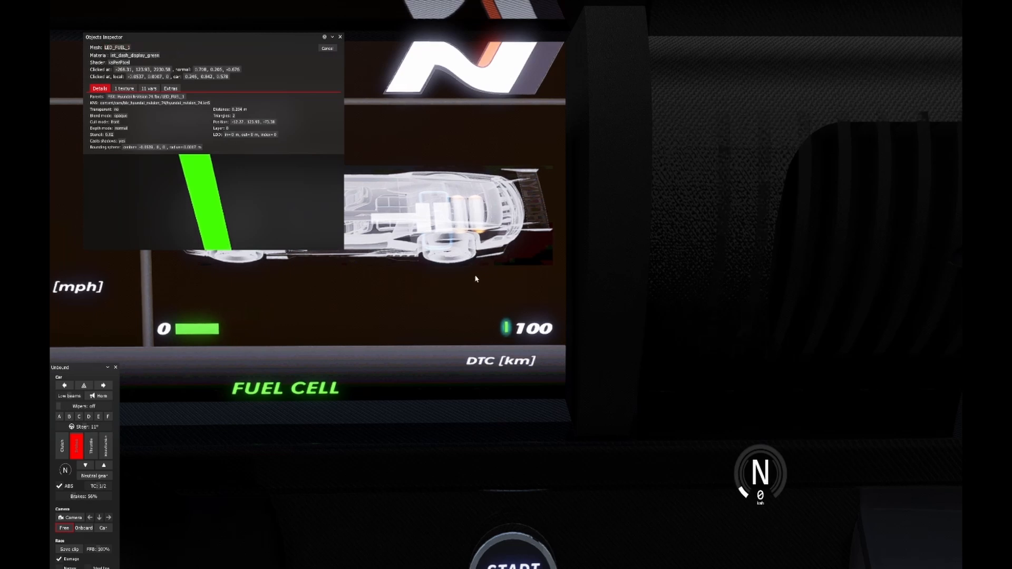
click(333, 38)
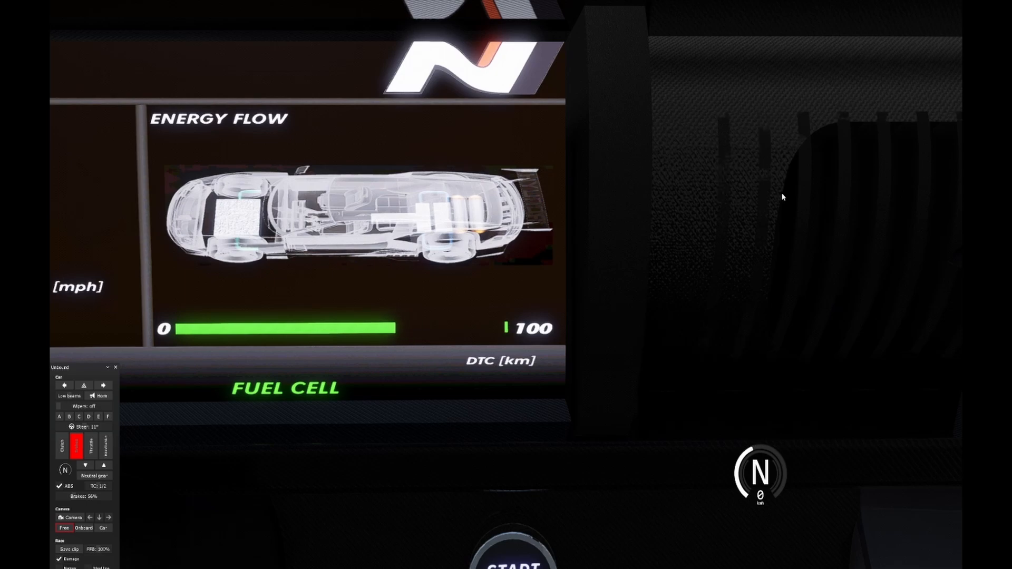
key(Down)
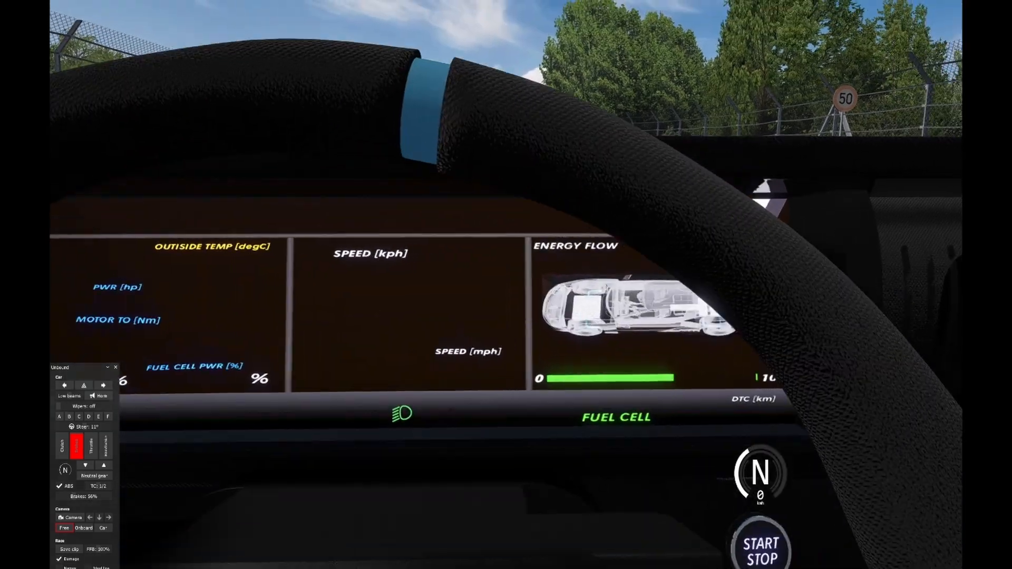
key(Up)
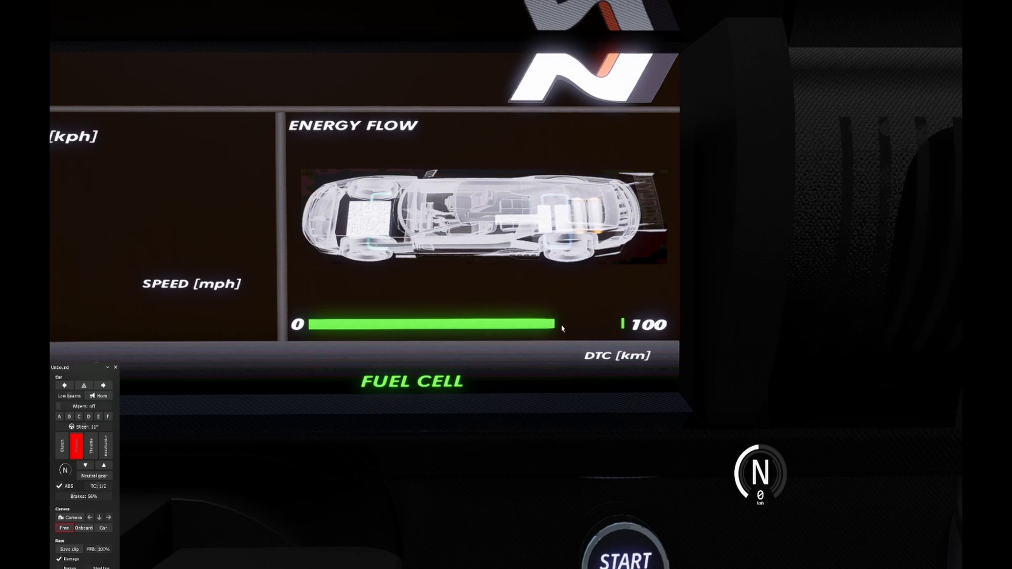
mouse_move(960, 240)
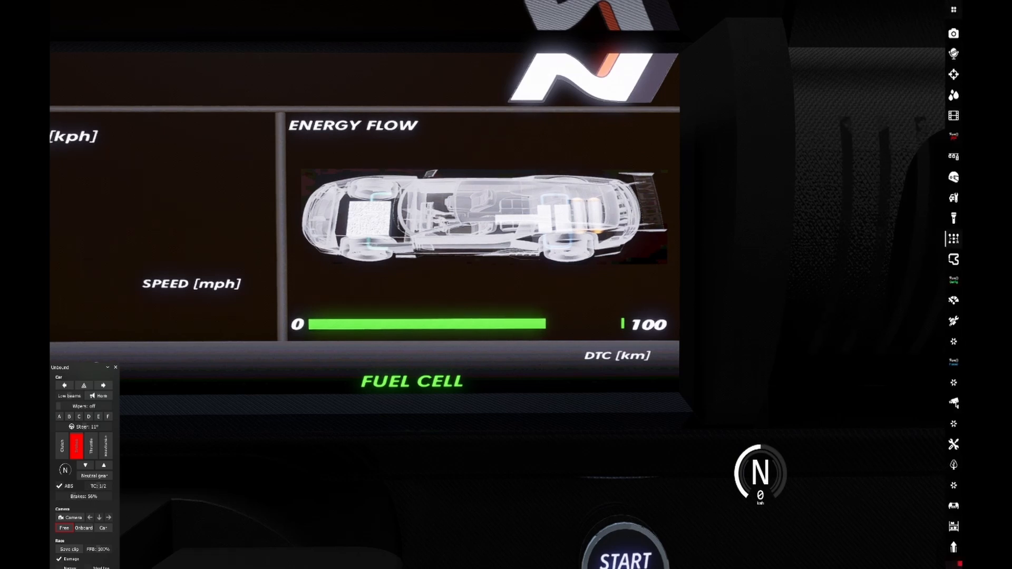
Step: Return to Notepad++ and examine the prefix, speed limits and LED_COUNT of the SPEED_SERIE_0 section in digi.ini
key(alt+Tab)
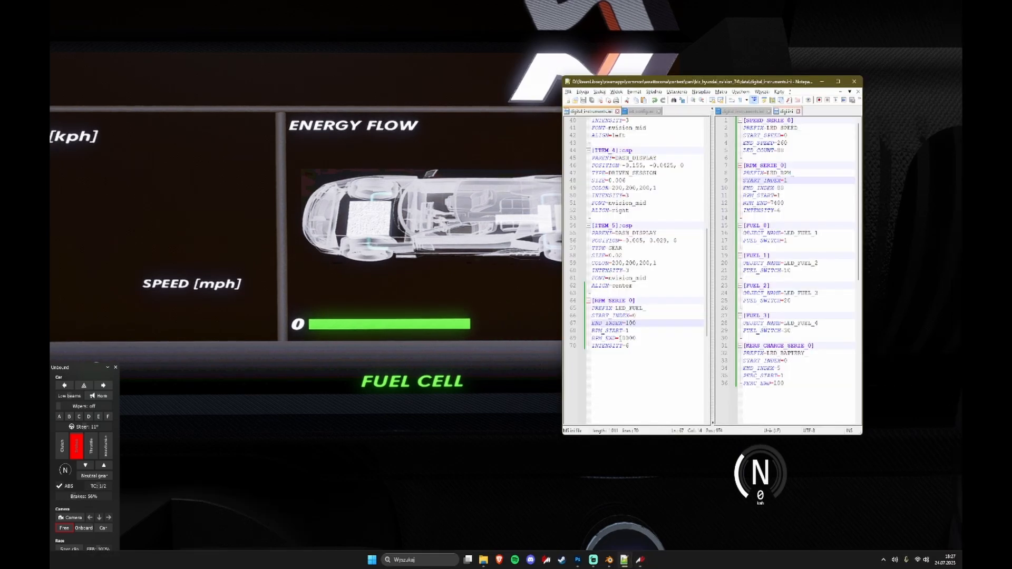
key(Down)
key(Down)
key(Down)
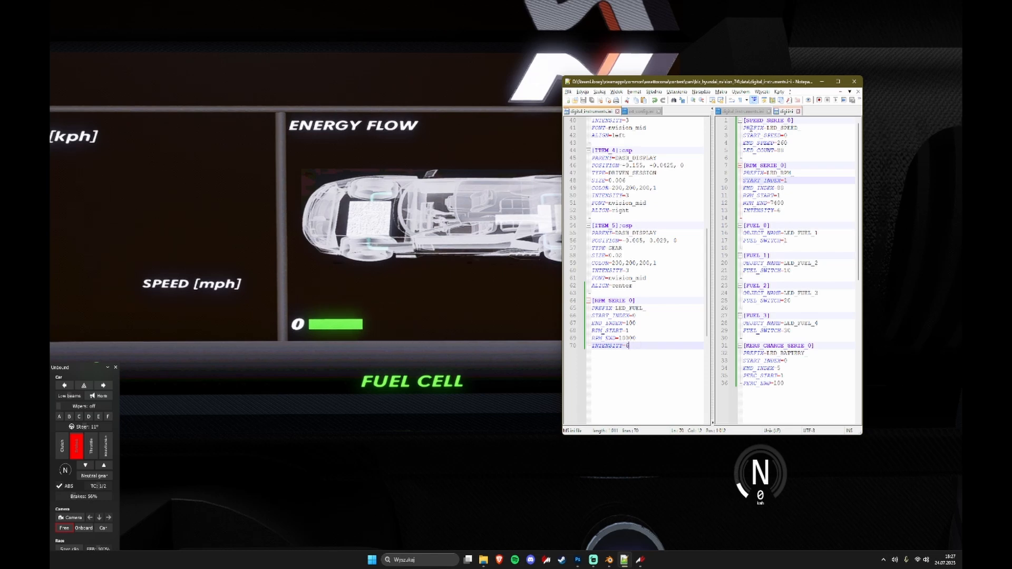
drag(744, 128, 809, 128)
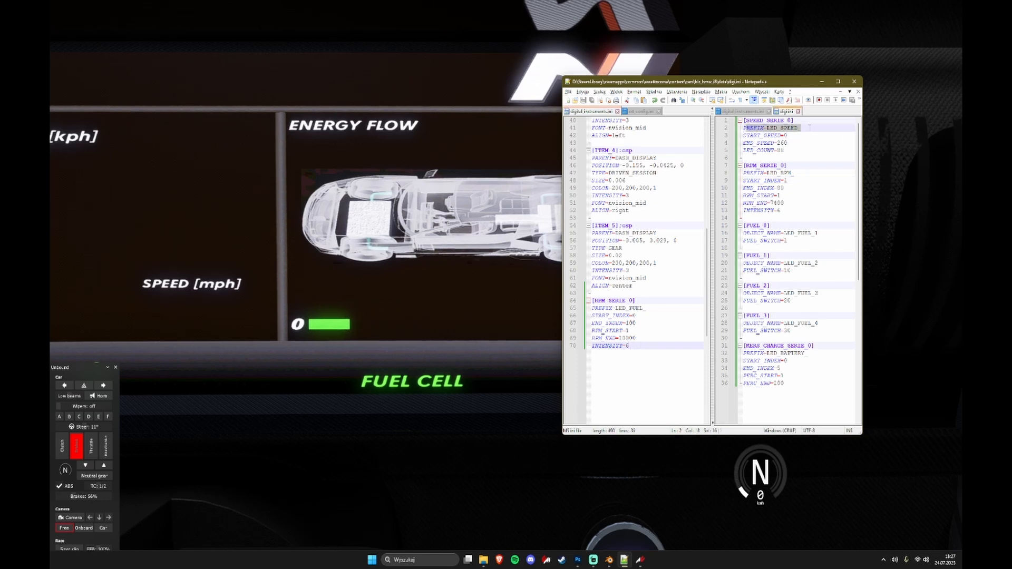
click(776, 128)
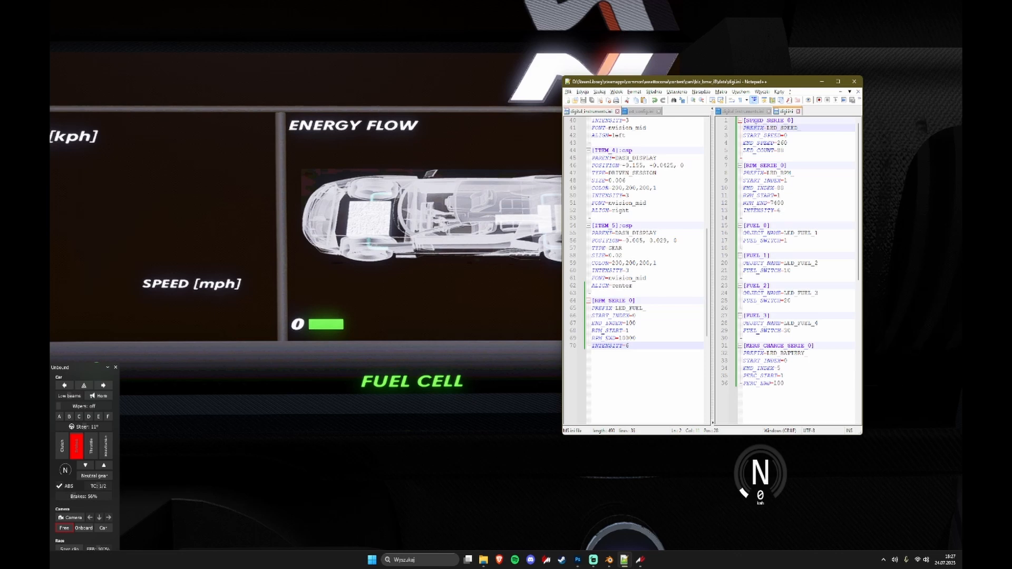
mouse_move(743, 128)
mouse_down()
mouse_move(802, 135)
mouse_move(776, 150)
mouse_move(743, 122)
mouse_up()
click(779, 131)
click(767, 142)
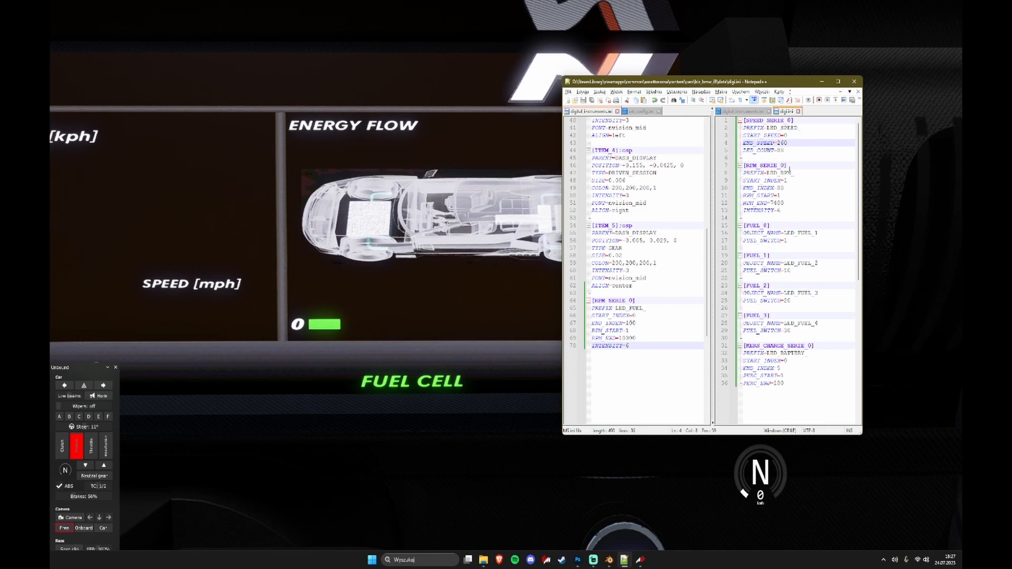
click(779, 150)
click(778, 156)
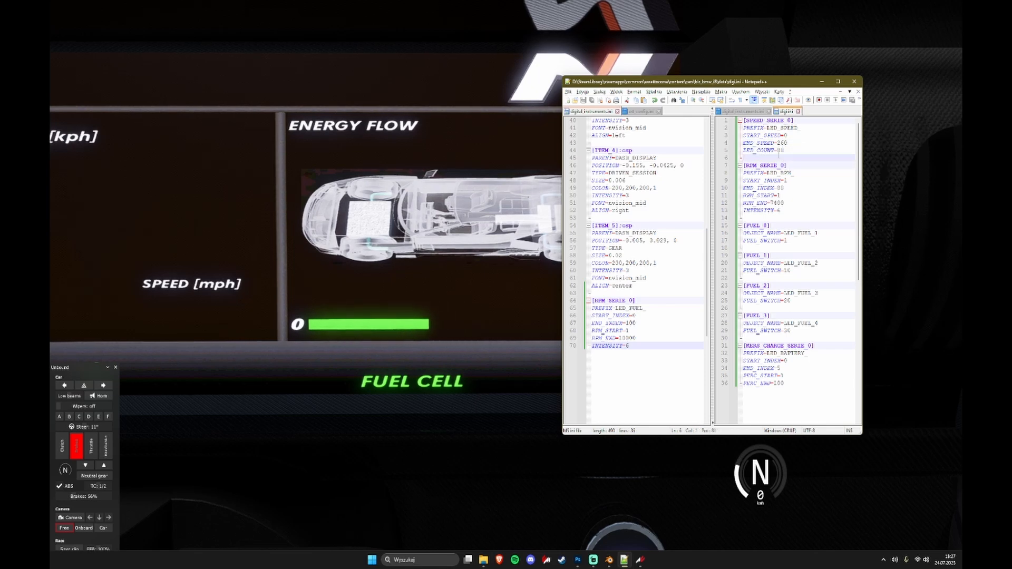
triple_click(785, 151)
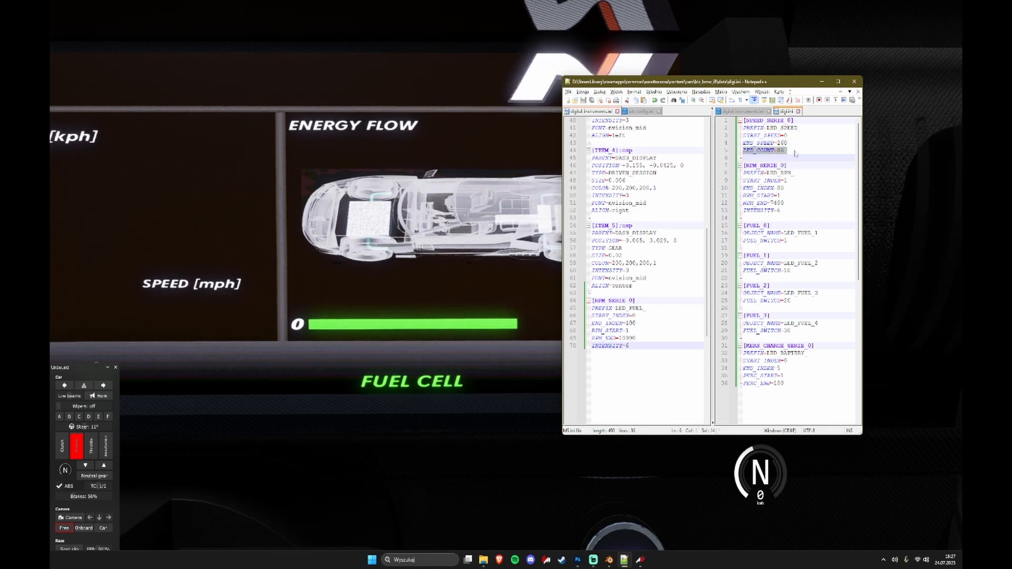
click(795, 151)
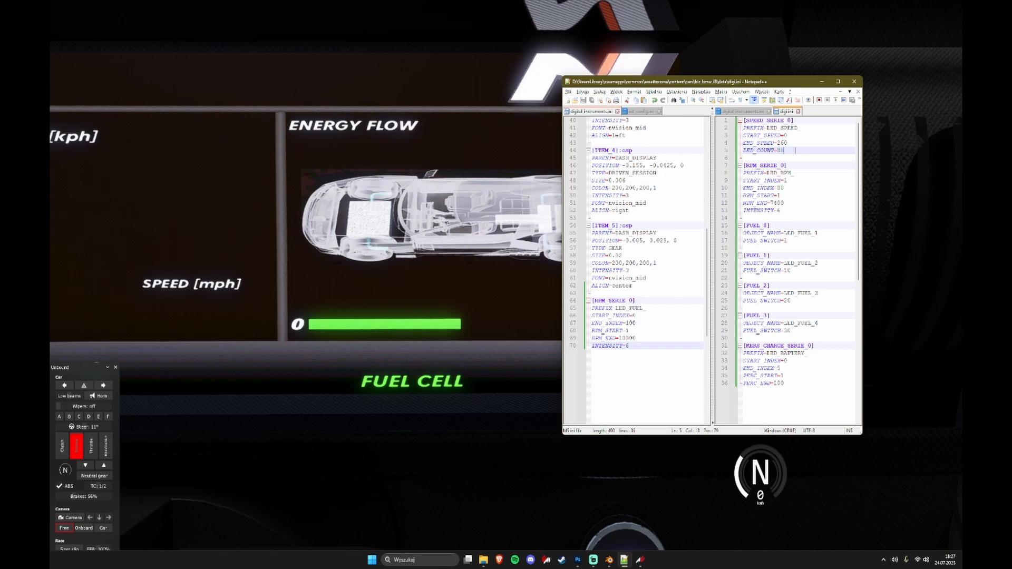
Step: Compare the index and RPM limit lines of RPM_SERIE_0 with the speed limits of SPEED_SERIE_0 in digi.ini
key(Down)
key(Down)
key(Down)
key(Down)
key(Down)
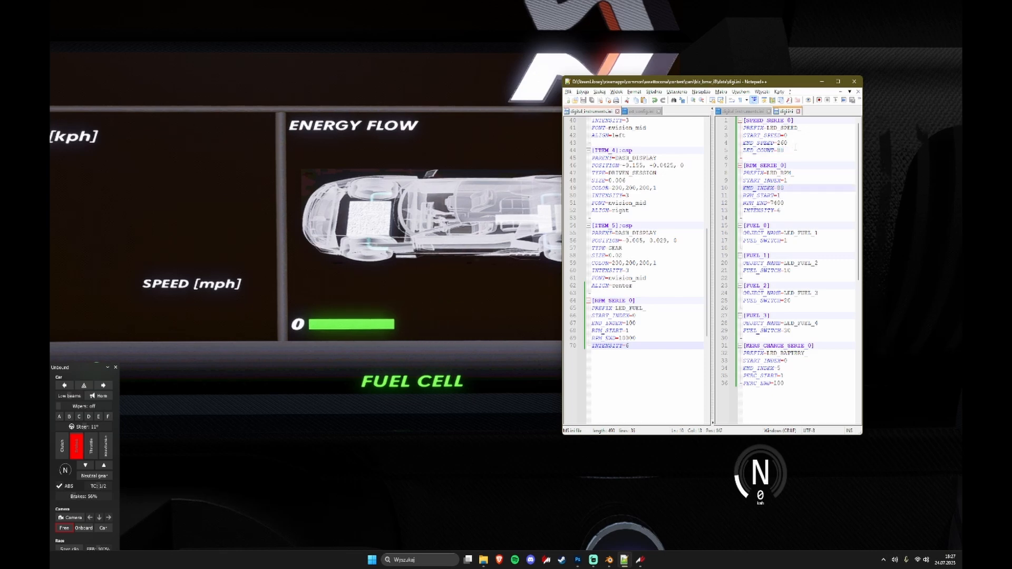
click(793, 140)
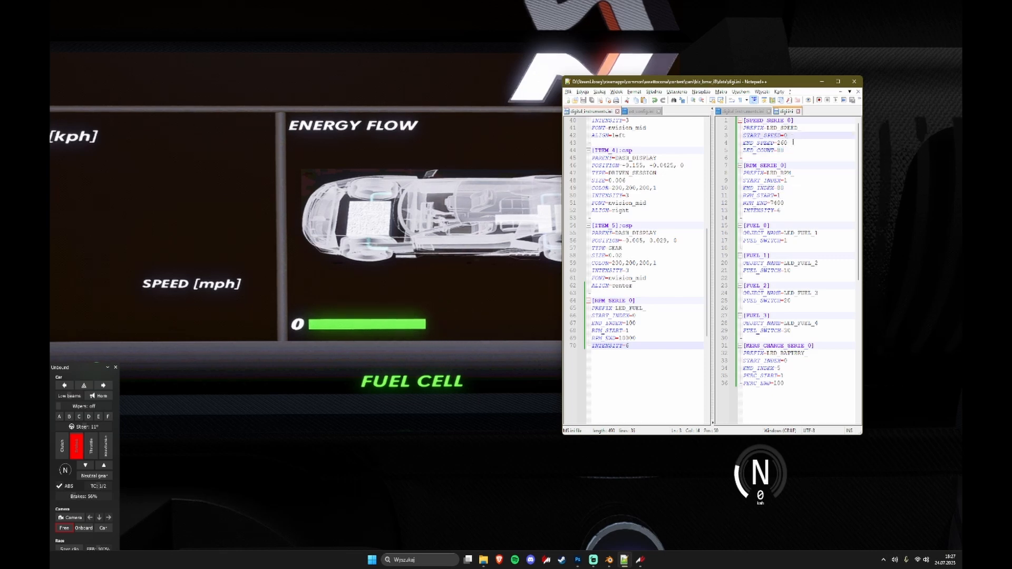
click(793, 143)
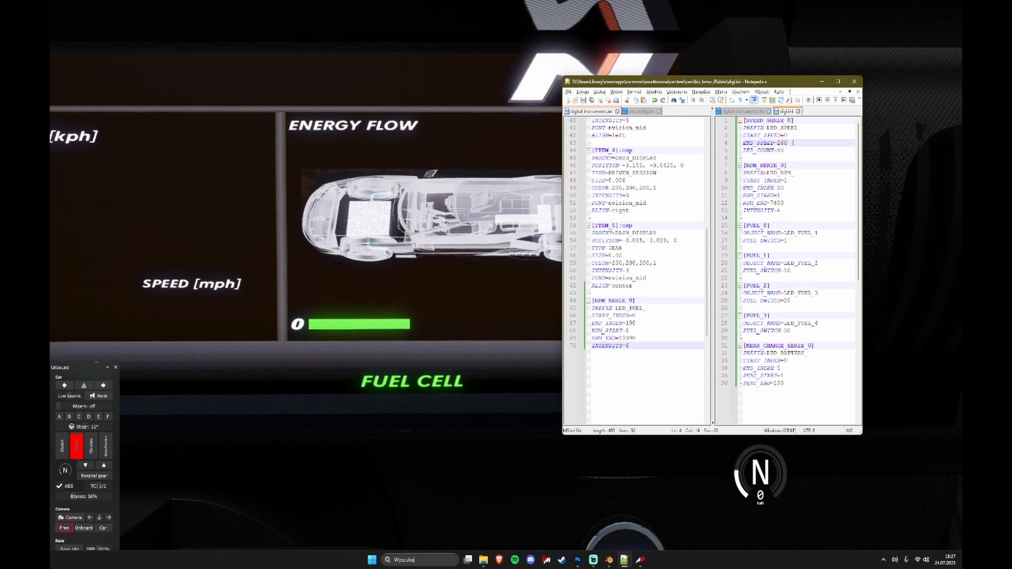
click(789, 195)
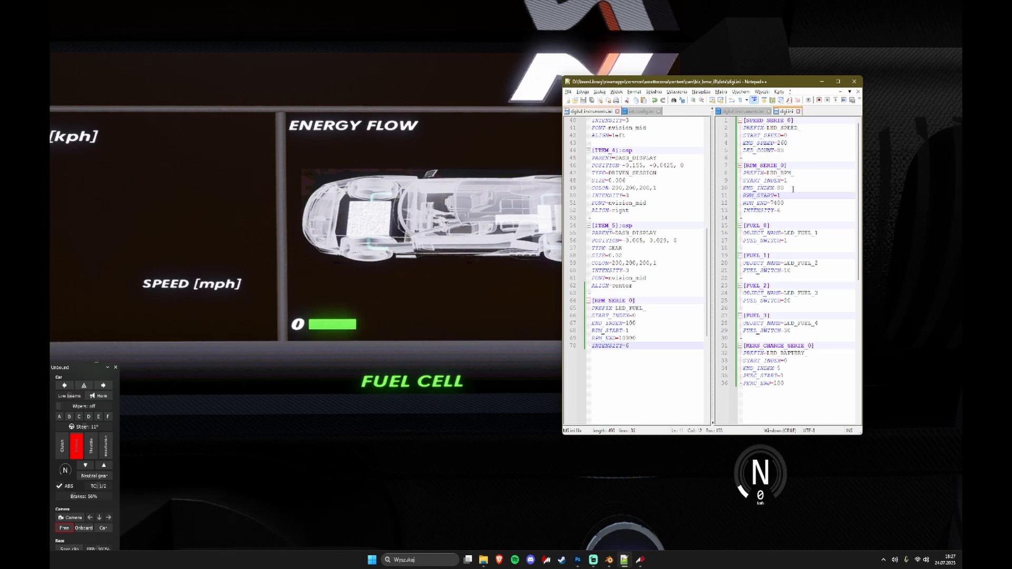
click(793, 204)
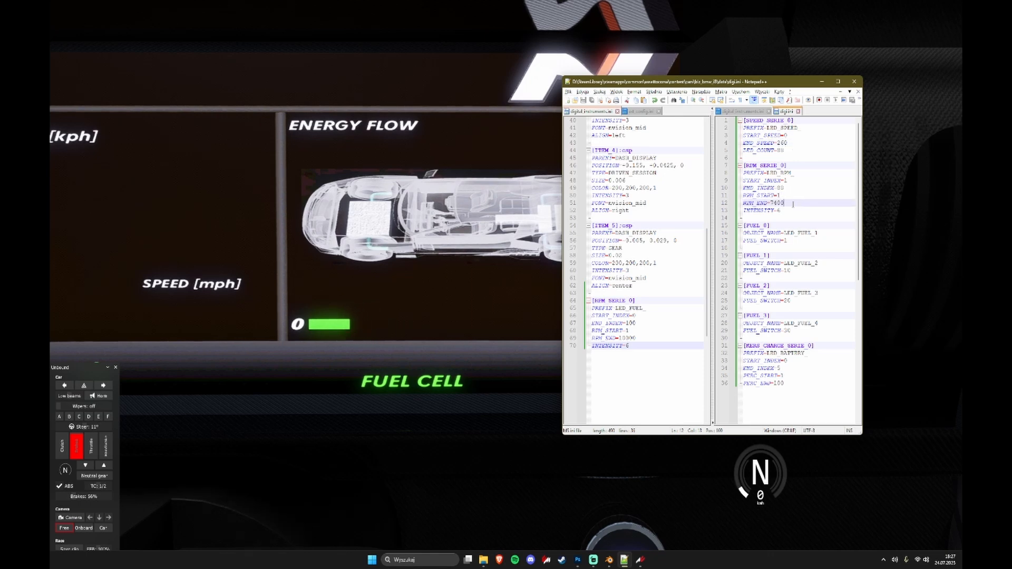
Step: Review the PREFIX and START_SPEED lines of SPEED_SERIE_0, and move the Notepad++ window clear of the energy bar
click(791, 128)
double_click(791, 130)
click(792, 134)
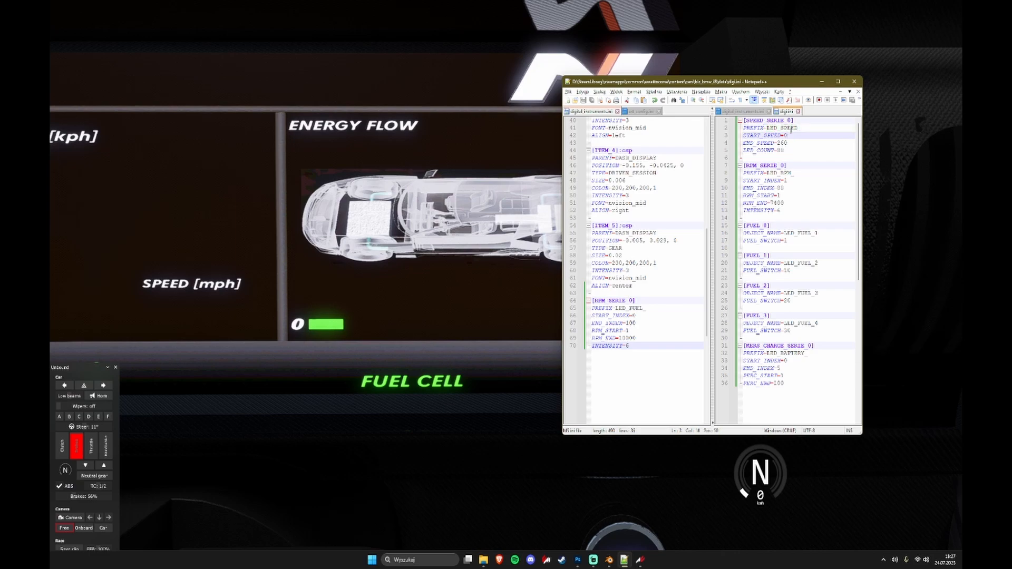
double_click(792, 128)
click(798, 129)
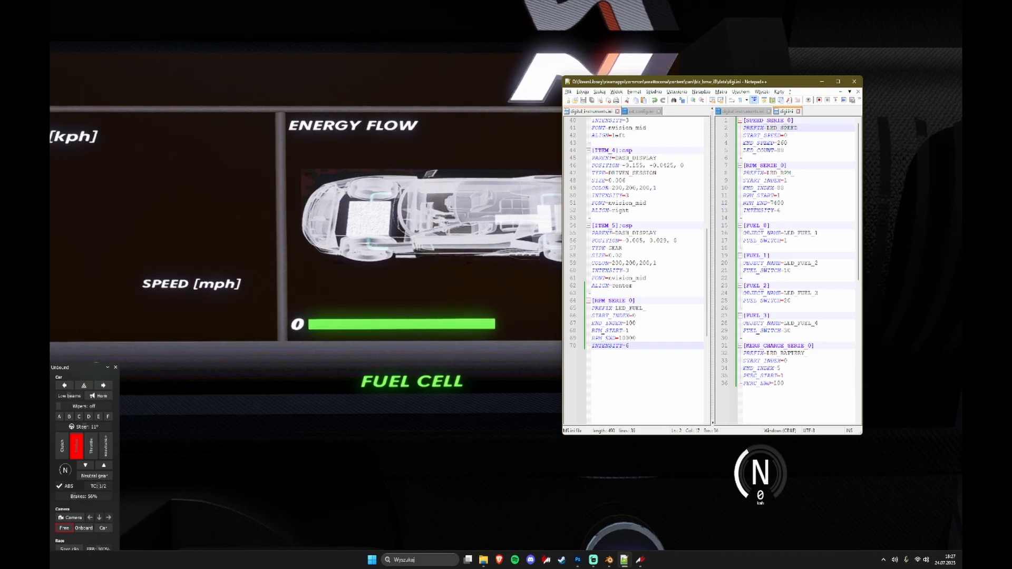
drag(765, 83, 853, 114)
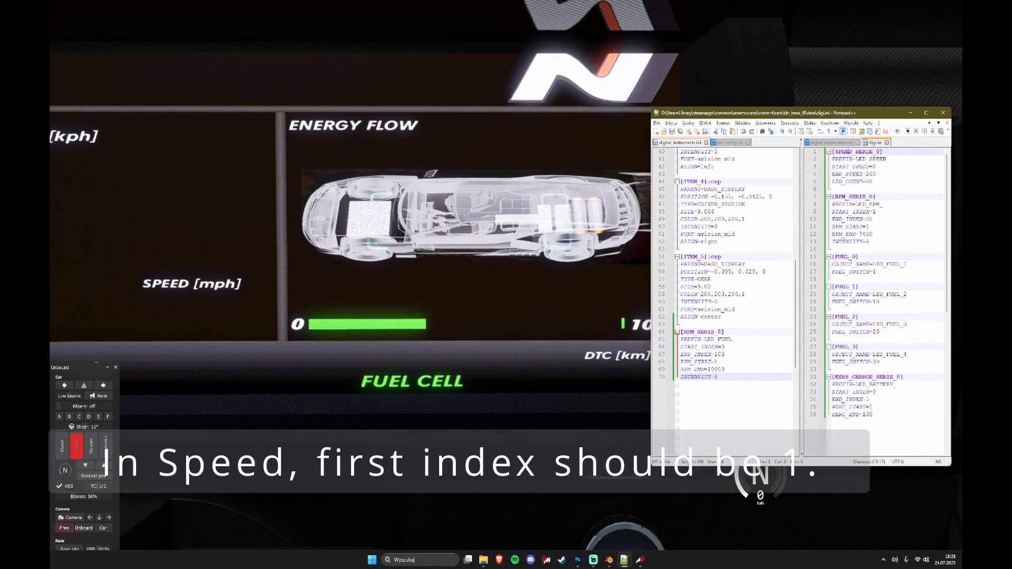
Step: Try index suffixes 1 and 10 on the LED_SPEED prefix in SPEED_SERIE_0, remove them again and save digi.ini
double_click(851, 153)
click(851, 152)
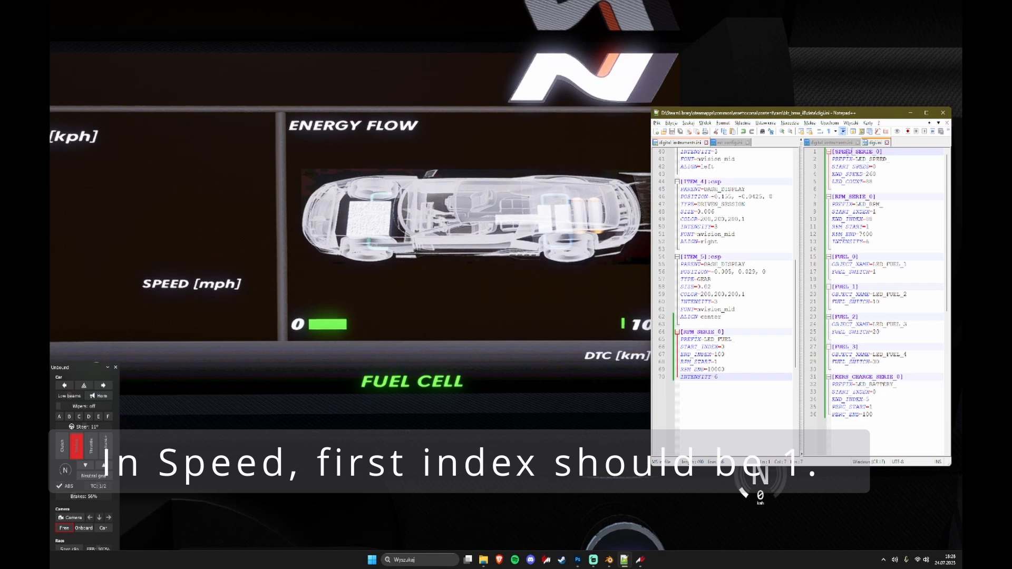
click(885, 159)
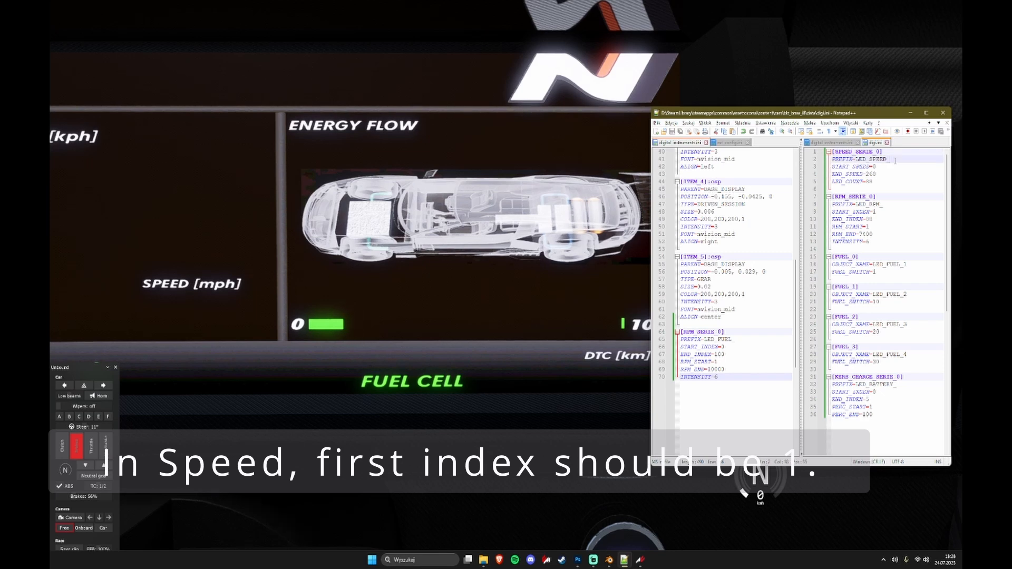
text(1)
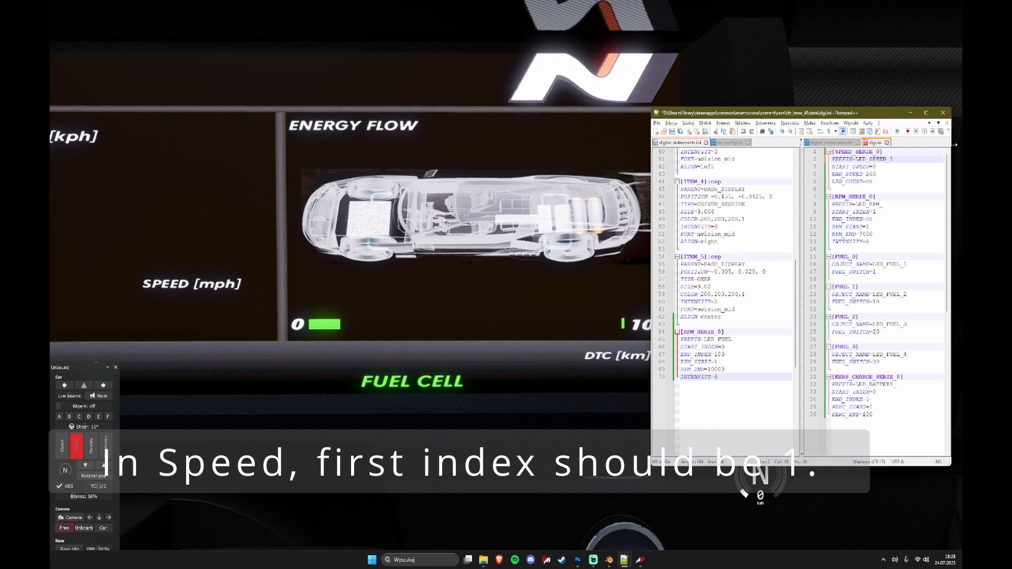
key(BackSpace)
text(10)
key(BackSpace)
key(ctrl+s)
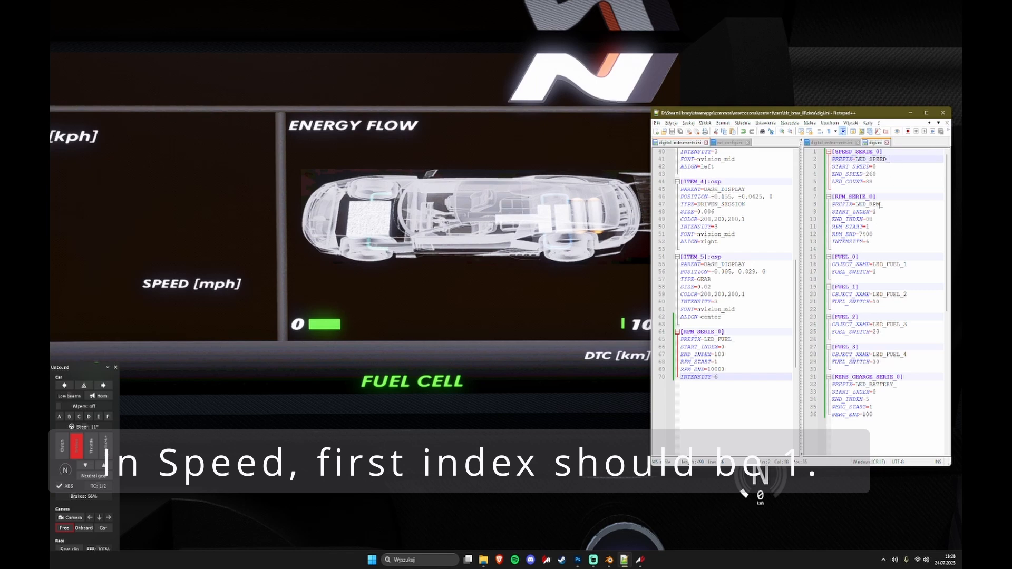
click(880, 181)
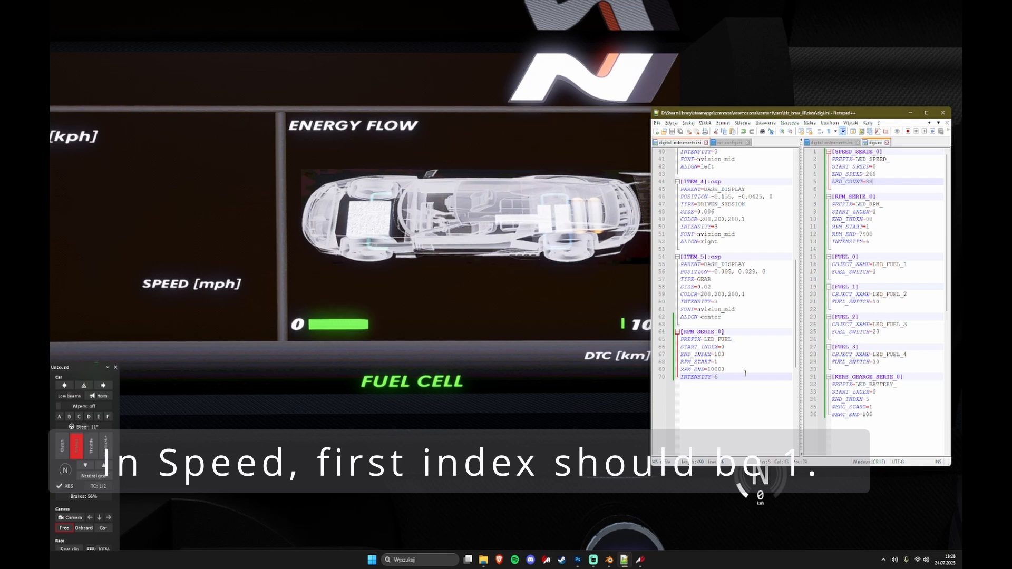
Step: Delete the whole RPM_SERIE_0 section from digital_instruments.ini and save the file
drag(718, 377, 665, 336)
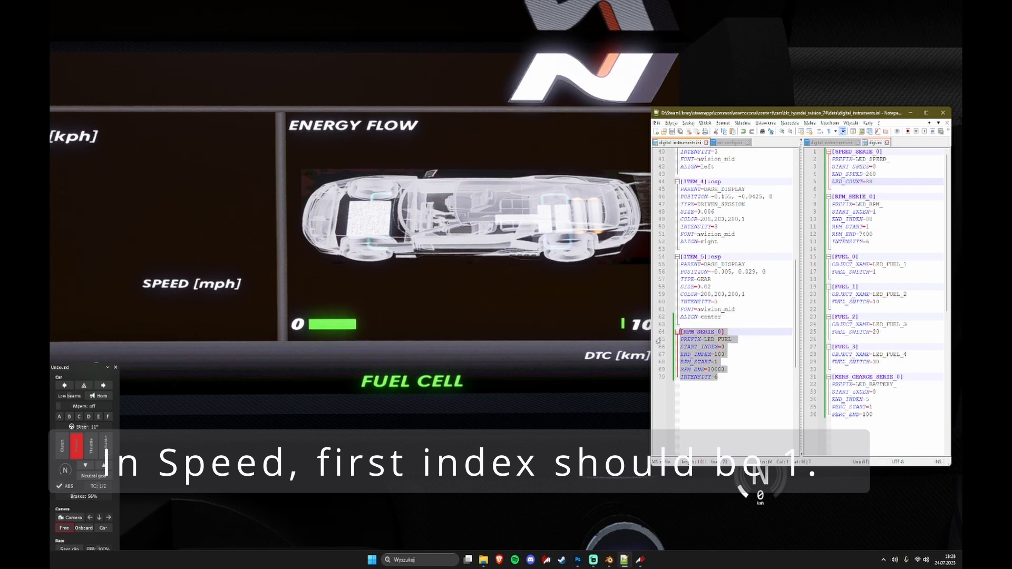
key(Delete)
key(ctrl+s)
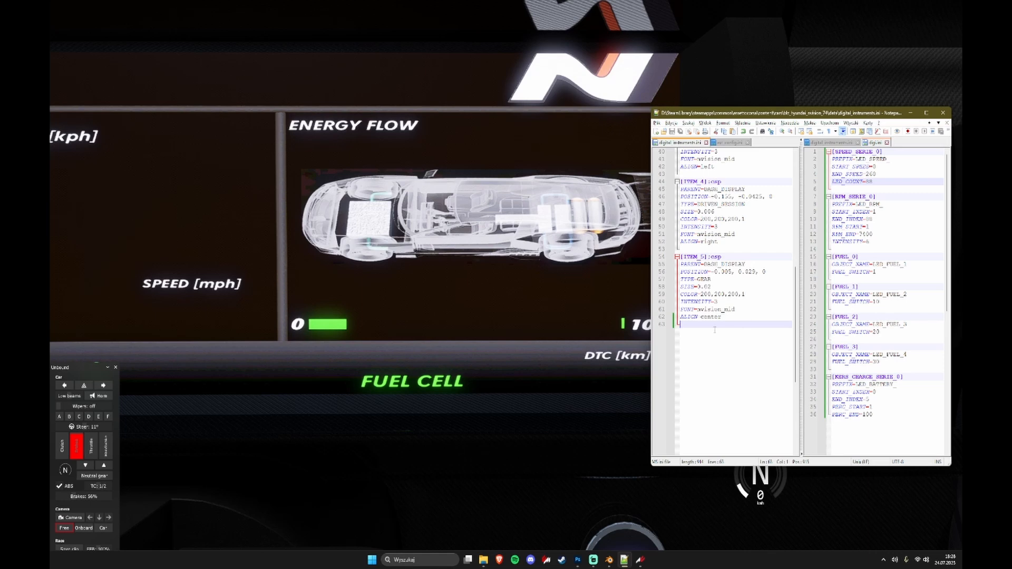
Step: Review the RPM_SERIE_0, SPEED_SERIE_0 and KERS_CHARGE_SERIE_0 section headers in digi.ini as alternative LED series types
drag(881, 198, 829, 197)
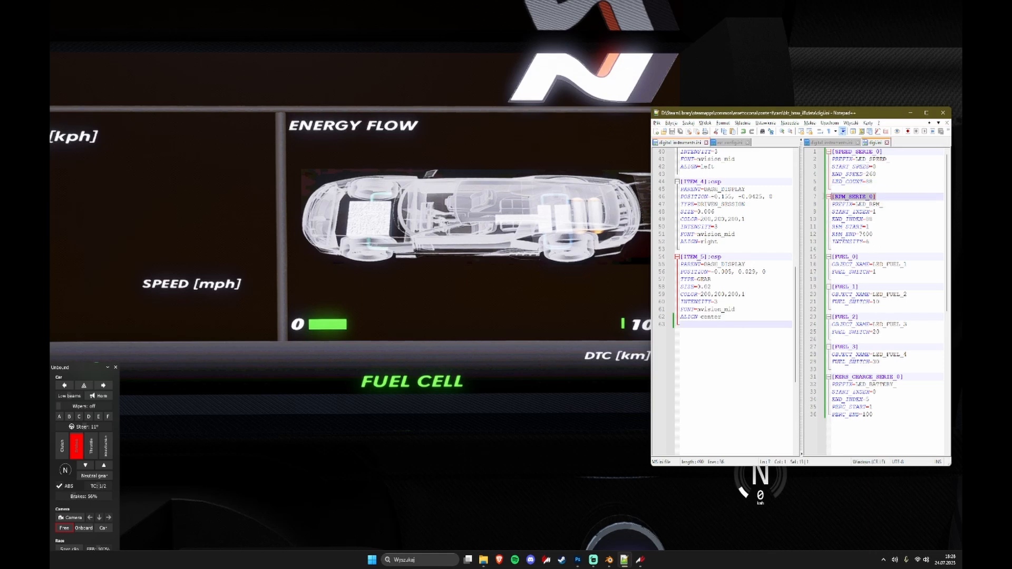
drag(883, 152, 780, 135)
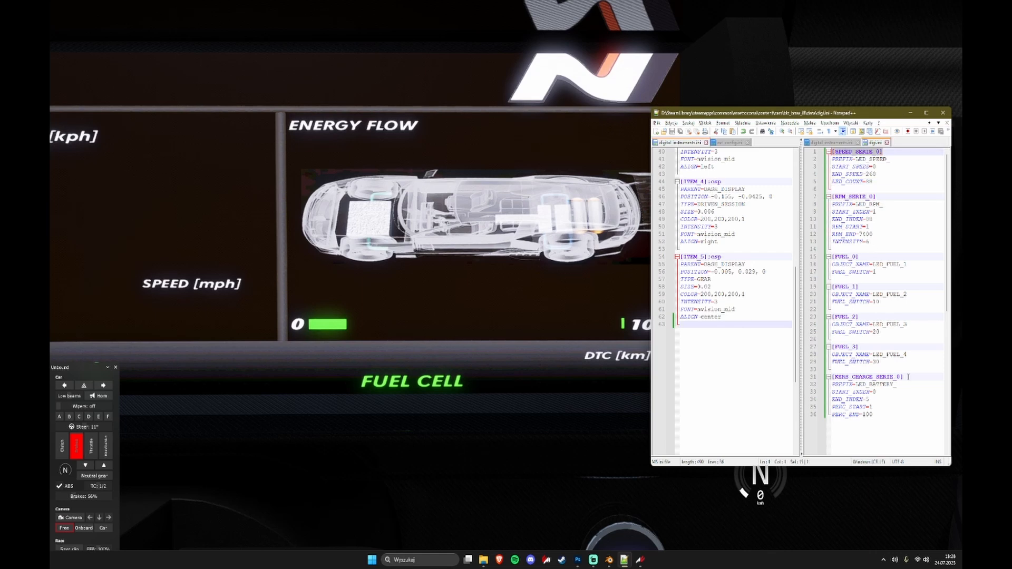
click(868, 376)
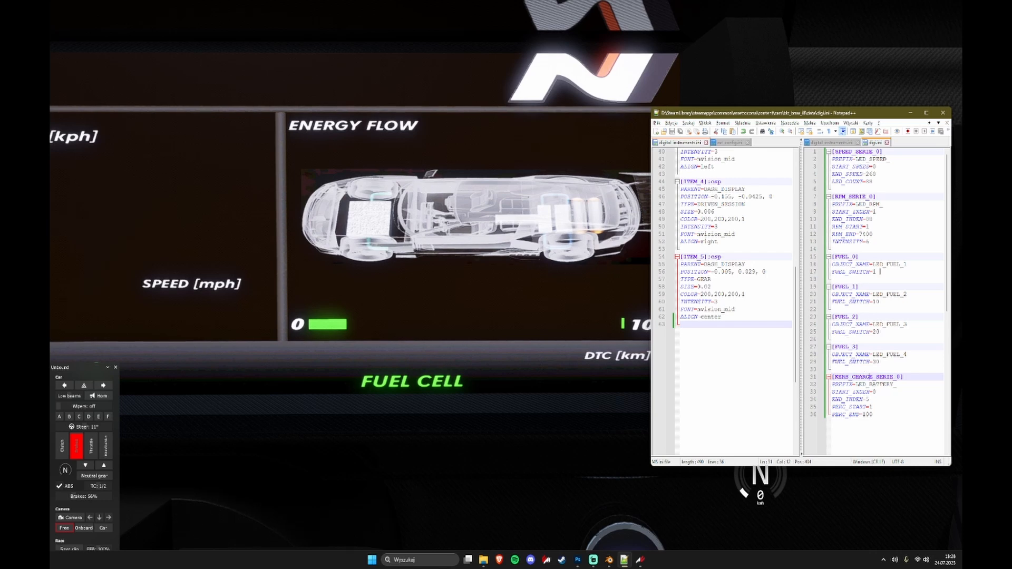
Step: Copy the FUEL_0 section from digi.ini and paste it as a new section at the end of digital_instruments.ini
drag(879, 272, 830, 257)
key(ctrl+c)
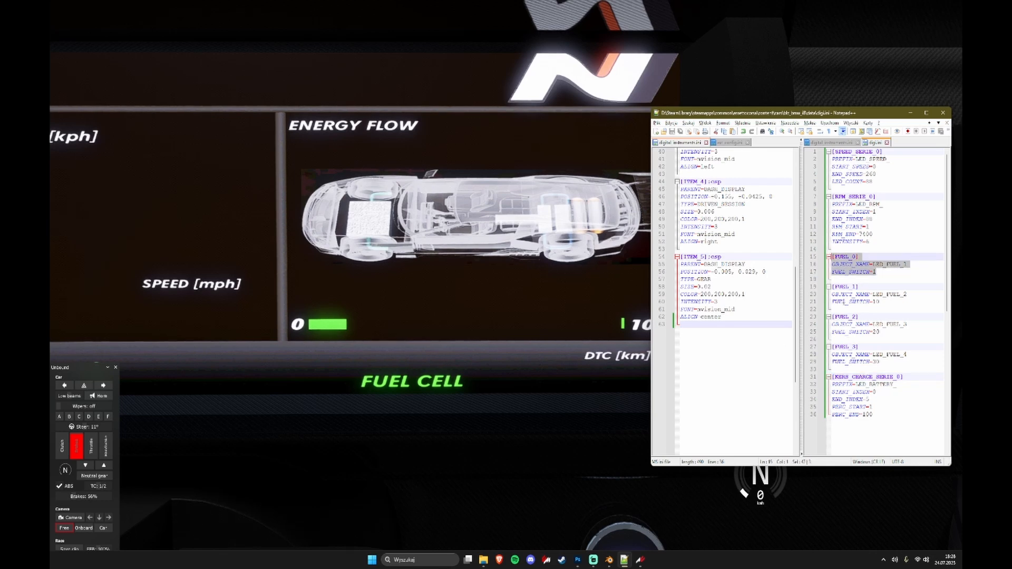
click(728, 379)
key(Return)
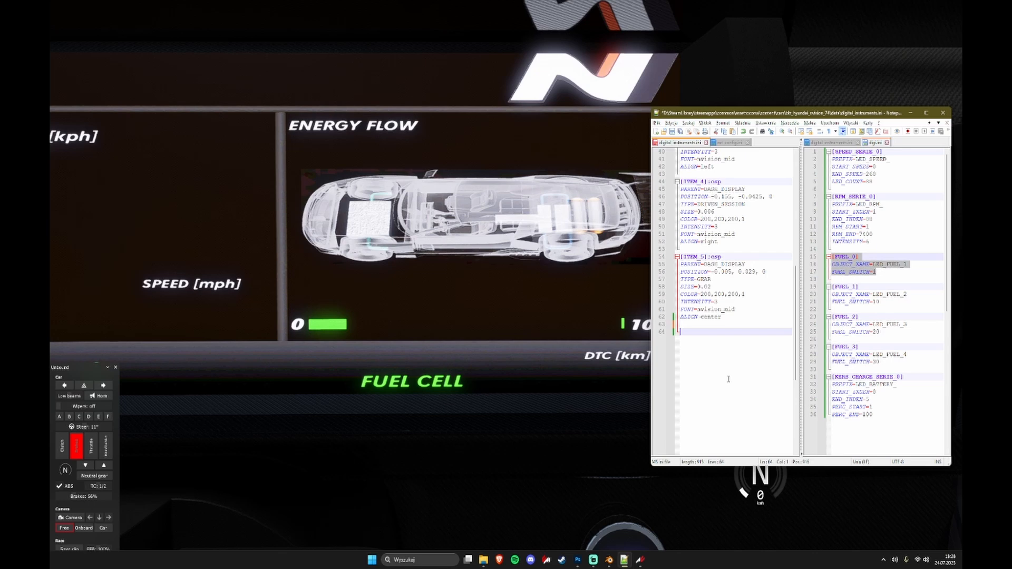
key(ctrl+v)
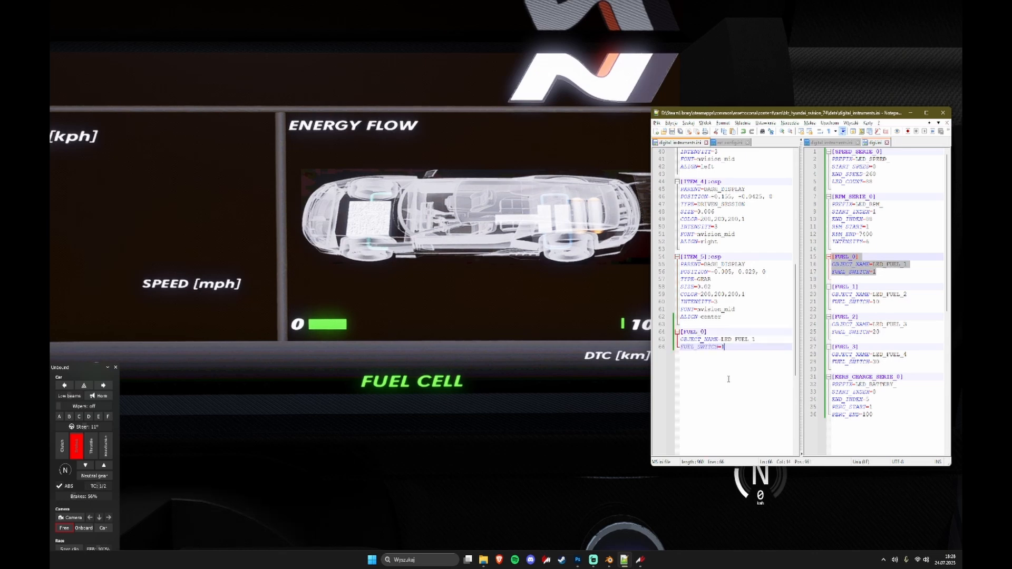
key(Up)
key(Down)
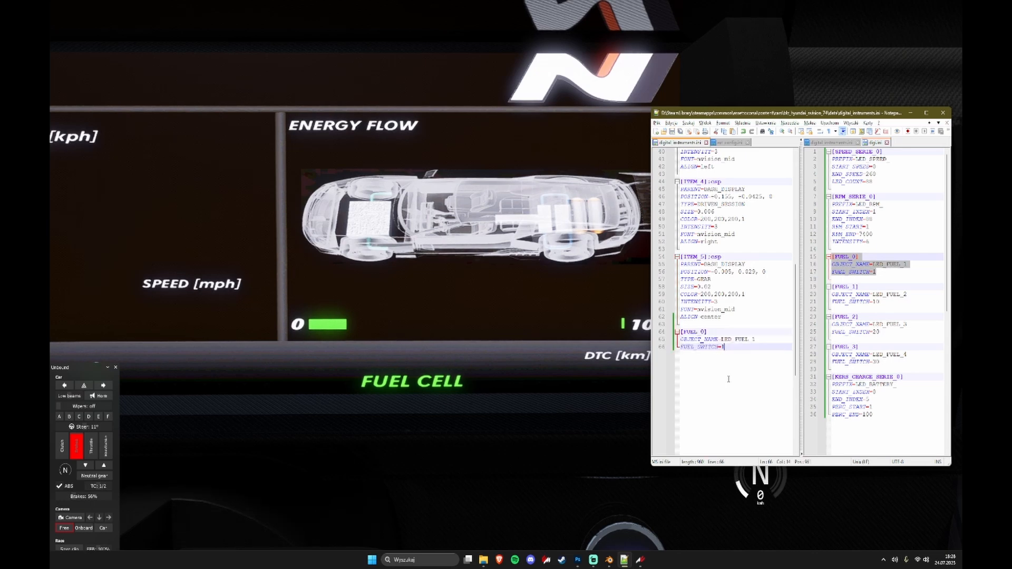
key(ctrl+d)
key(ctrl+d)
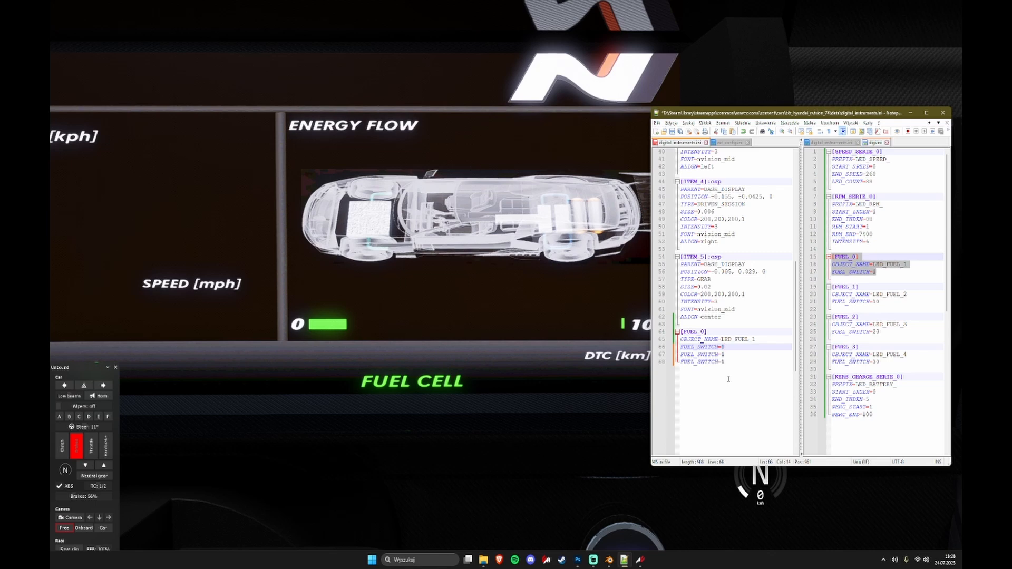
key(ctrl+z)
key(ctrl+z)
Step: Duplicate the whole FUEL_0 section in digital_instruments.ini and separate the copy with a blank line
key(shift+Up)
key(shift+Up)
key(shift+Home)
key(ctrl+d)
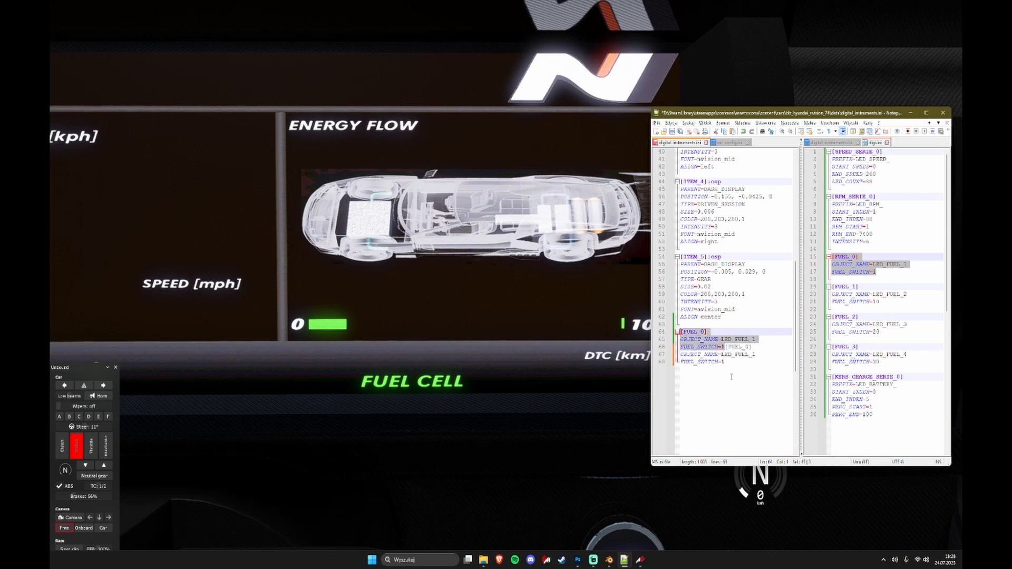
key(Right)
key(Return)
key(Return)
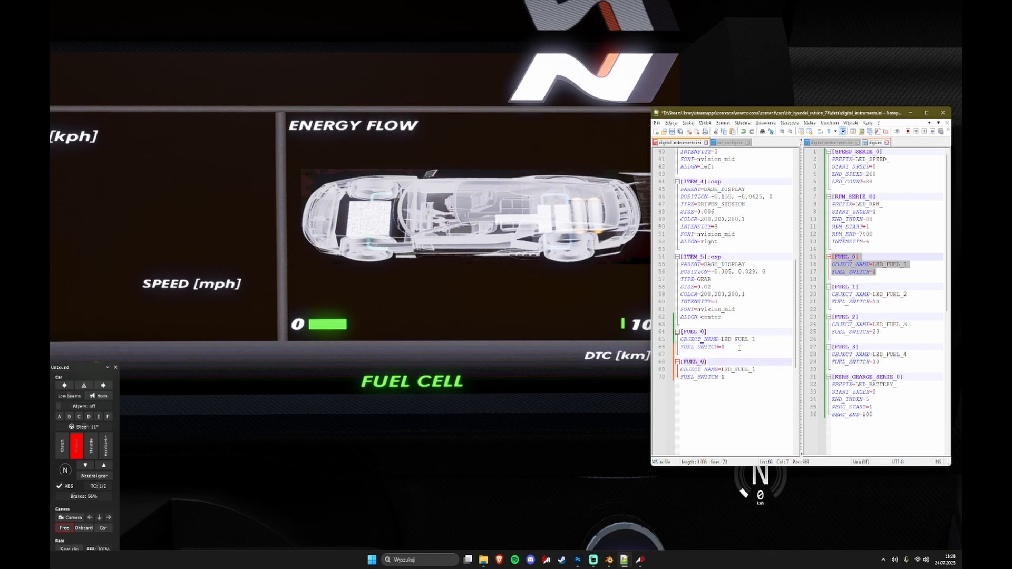
Step: Change the duplicated section to FUEL_1 with OBJECT_NAME LED_FUEL_2 and FUEL_SWITCH 2, and save the file
key(Down)
key(End)
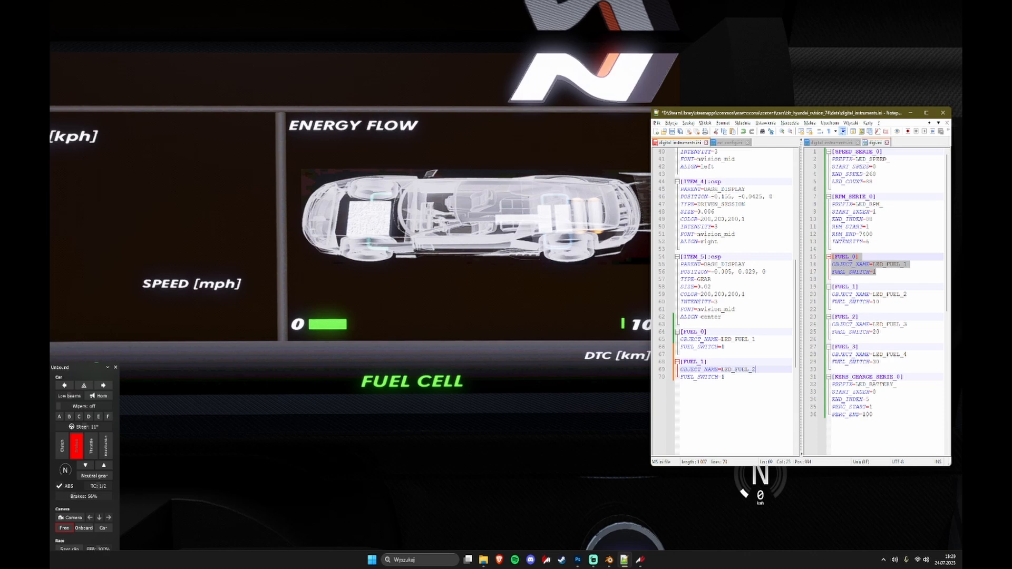
key(Down)
key(BackSpace)
text(2)
key(ctrl+s)
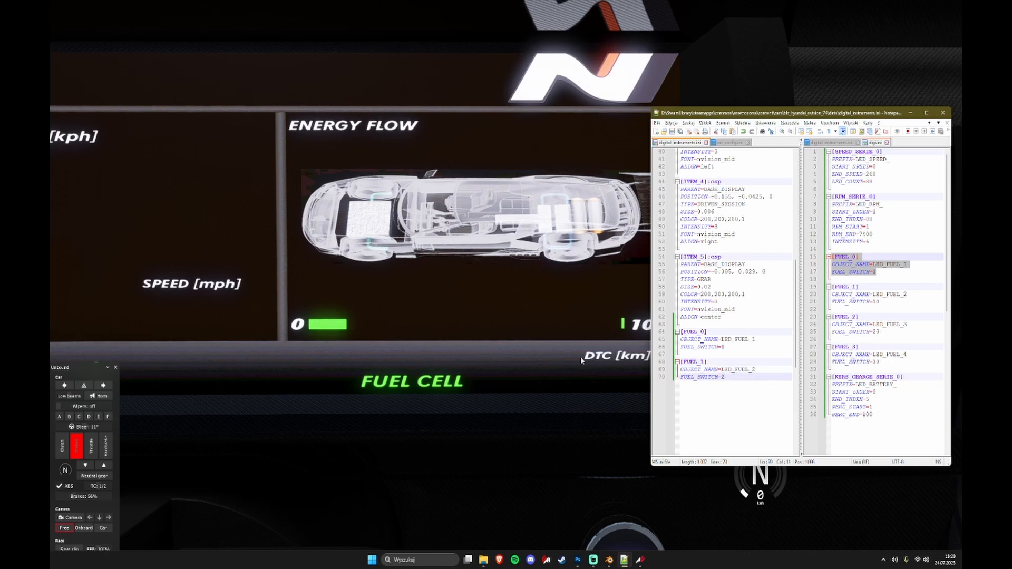
Step: Copy the FUEL_1 section in digital_instruments.ini and paste a second copy of it directly adjacent
key(shift+Up)
key(shift+Up)
key(shift+Home)
key(ctrl+c)
key(Left)
key(ctrl+v)
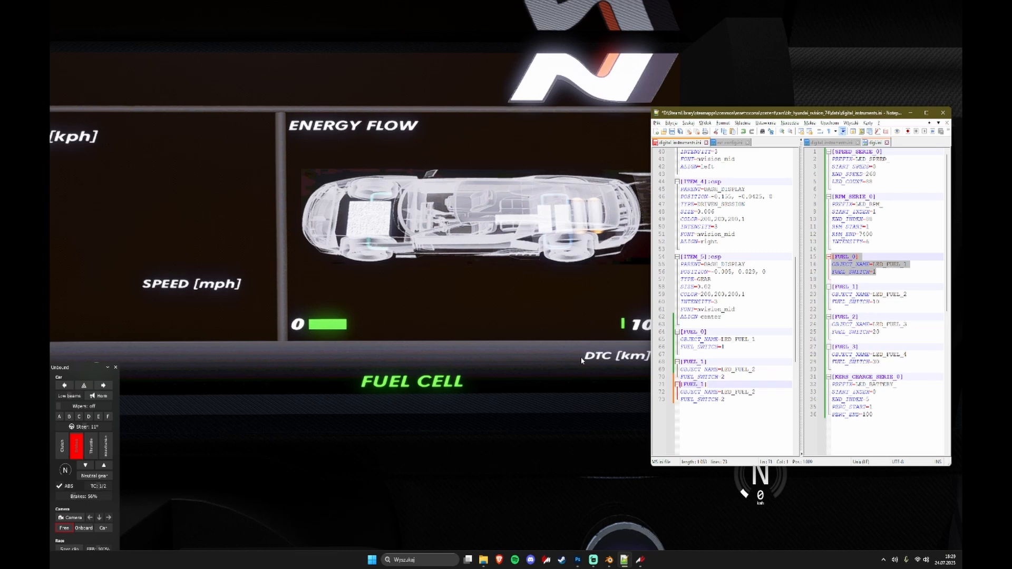
Step: Change the last copied section to FUEL_2 with OBJECT_NAME LED_FUEL_3 and FUEL_SWITCH 3
key(End)
key(Left)
key(BackSpace)
text(2)
key(Down)
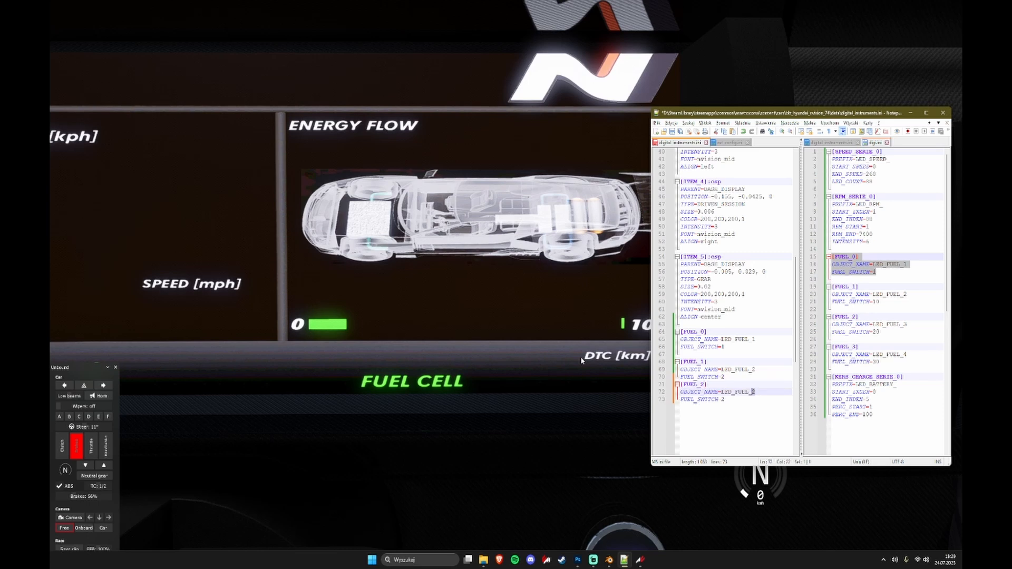
text(3)
key(Down)
key(BackSpace)
text(3)
Step: Separate the FUEL_1 and FUEL_2 sections with a blank line
key(Home)
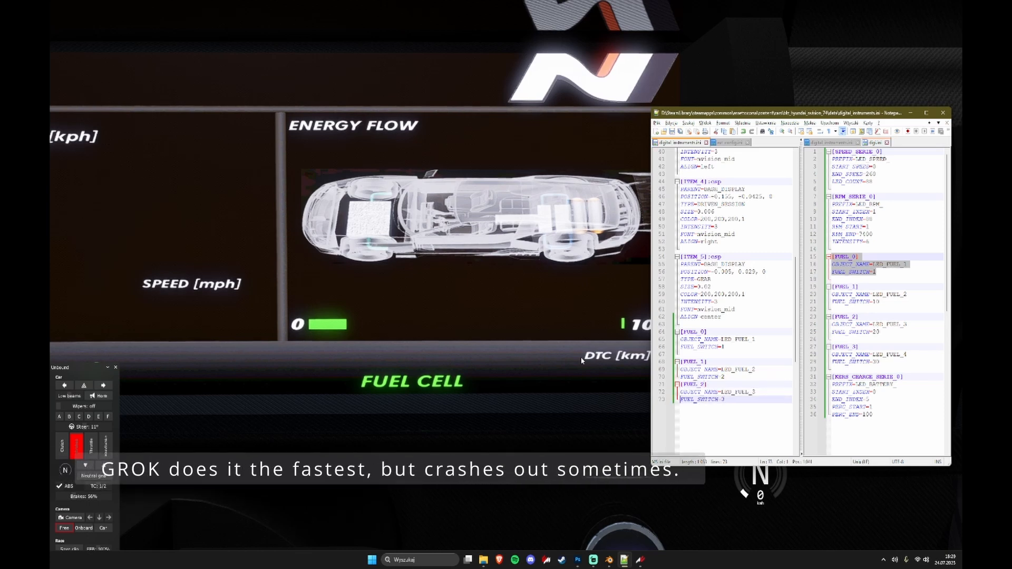
key(Up)
key(Up)
key(Return)
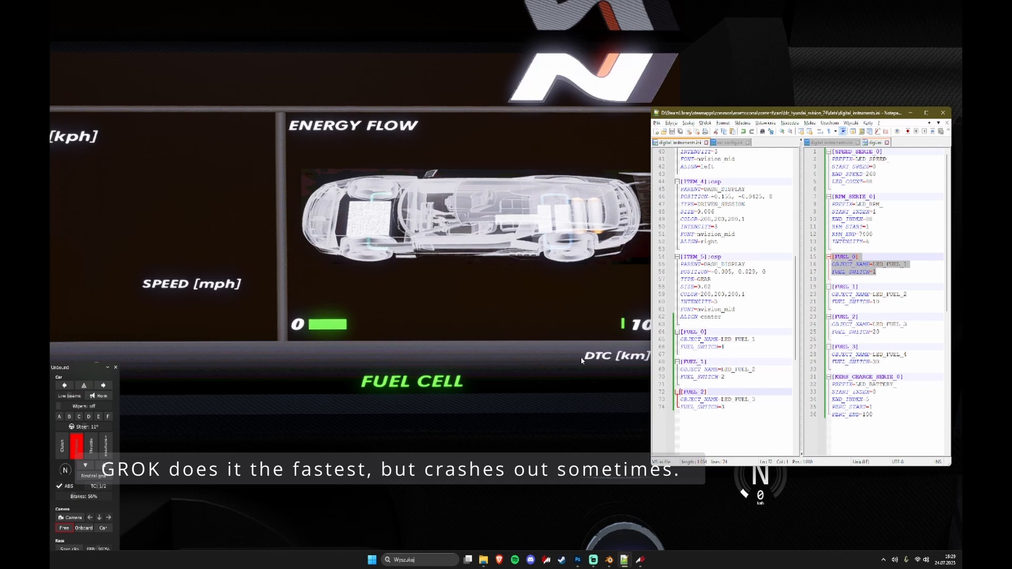
Step: Duplicate the FUEL_2 section at the end of digital_instruments.ini, with a blank line between the two
key(Down)
key(Down)
key(End)
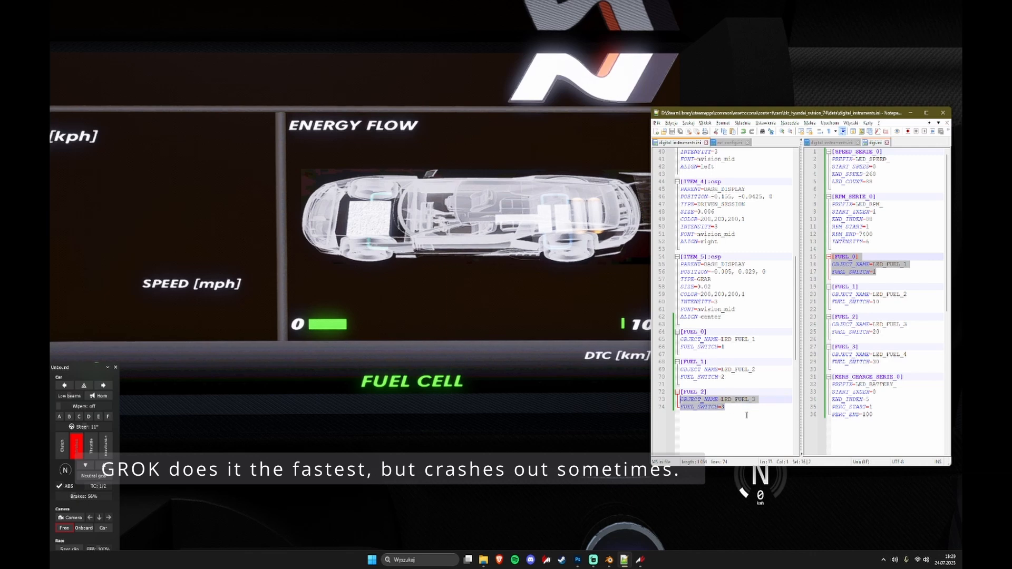
key(ctrl+v)
key(Return)
key(Return)
key(Left)
Step: Change the copy of FUEL_2 to FUEL_3 with OBJECT_NAME LED_FUEL_4 and FUEL_SWITCH 4
key(BackSpace)
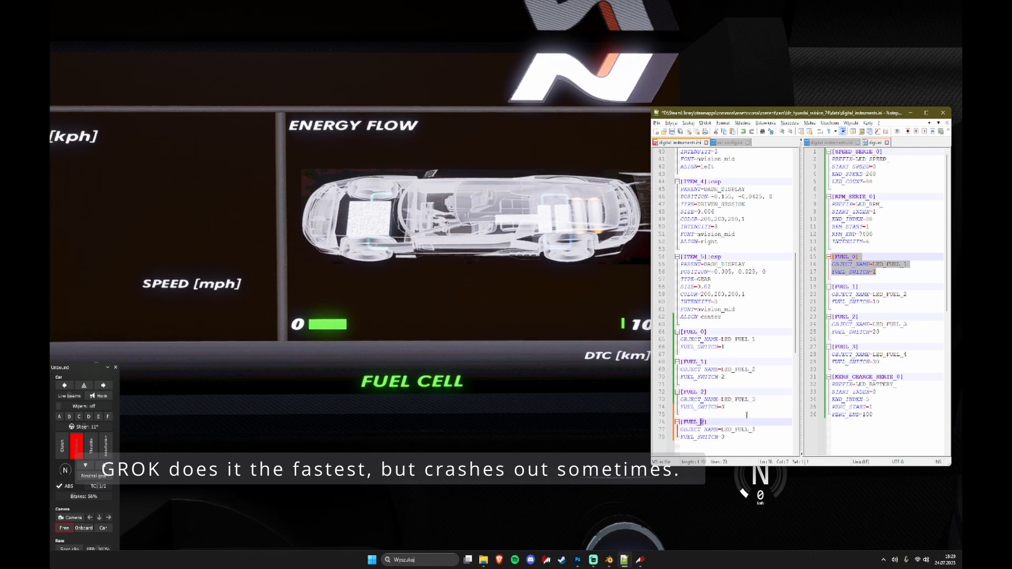
text(3)
drag(750, 429, 755, 430)
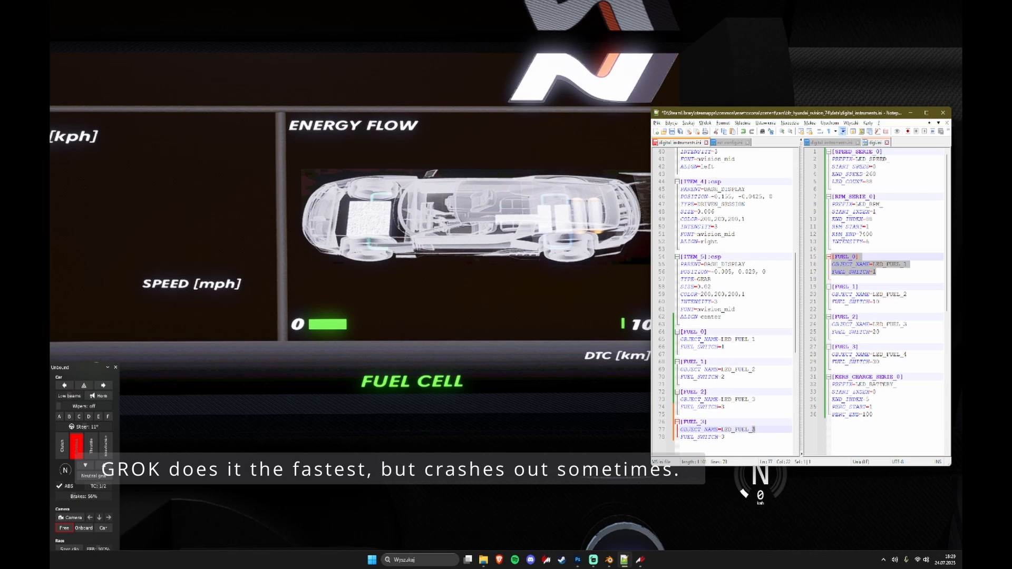
text(4)
key(Down)
key(shift+Right)
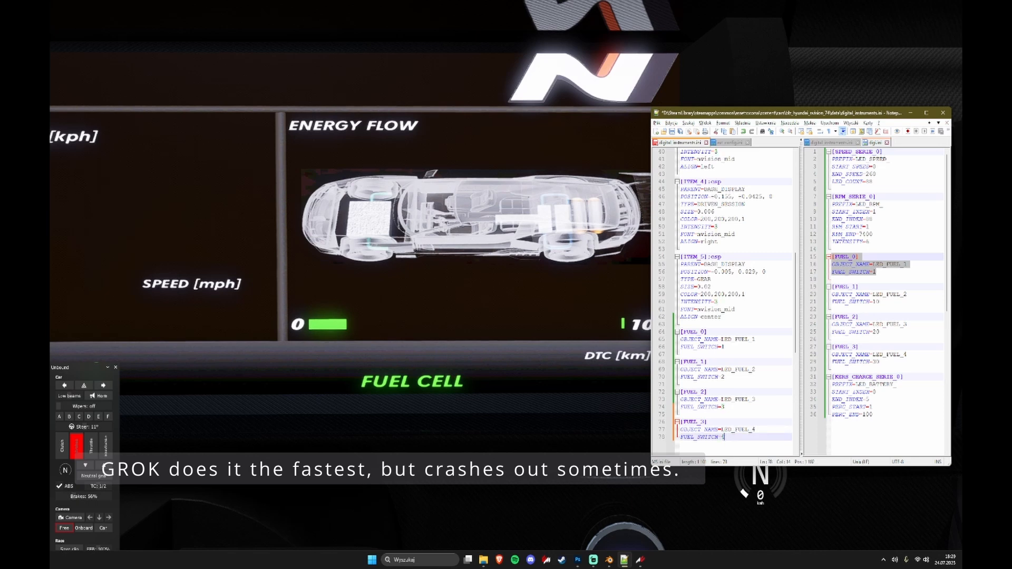
Step: Copy the whole FUEL_3 section and paste it below, separated by a blank line
key(shift+Home)
key(shift+Up)
key(shift+Up)
key(ctrl+c)
key(Right)
key(Return)
key(Return)
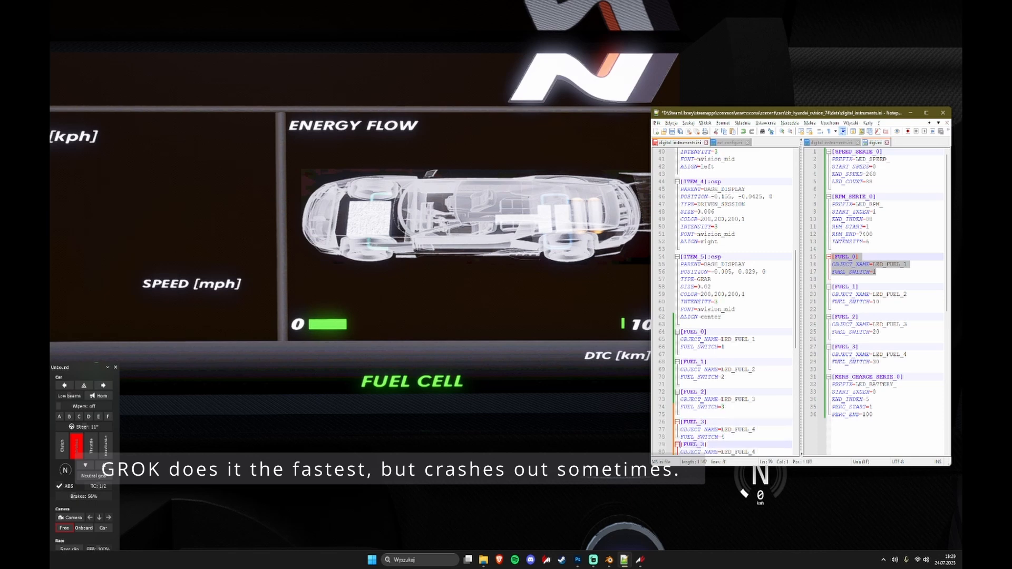
key(ctrl+v)
Step: Change the copy of FUEL_3 to FUEL_4 with OBJECT_NAME LED_FUEL_5 and FUEL_SWITCH 5
key(Up)
key(Up)
key(Left)
key(shift+Left)
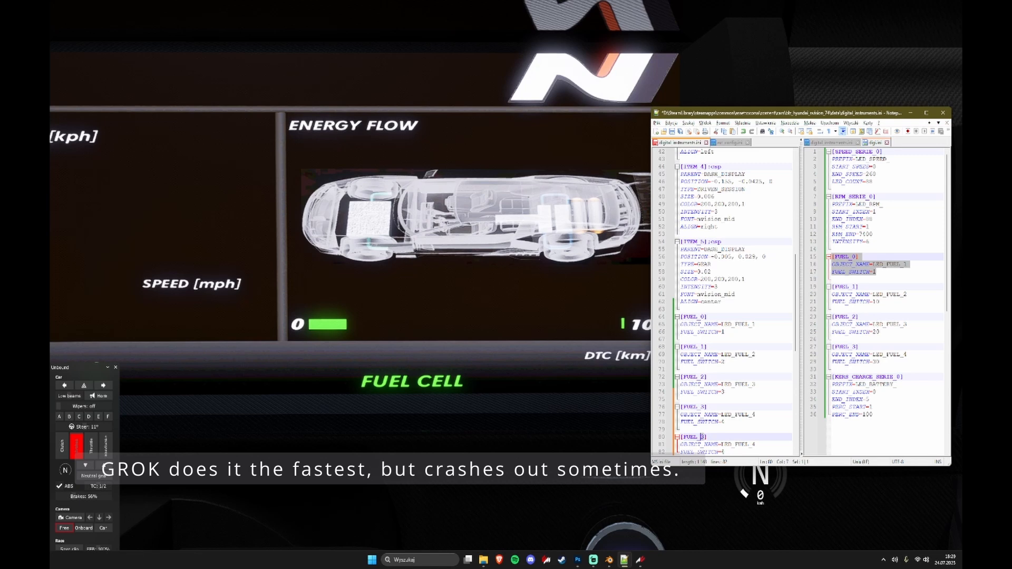
text(4)
key(Down)
key(End)
text(5)
key(Down)
key(shift+Left)
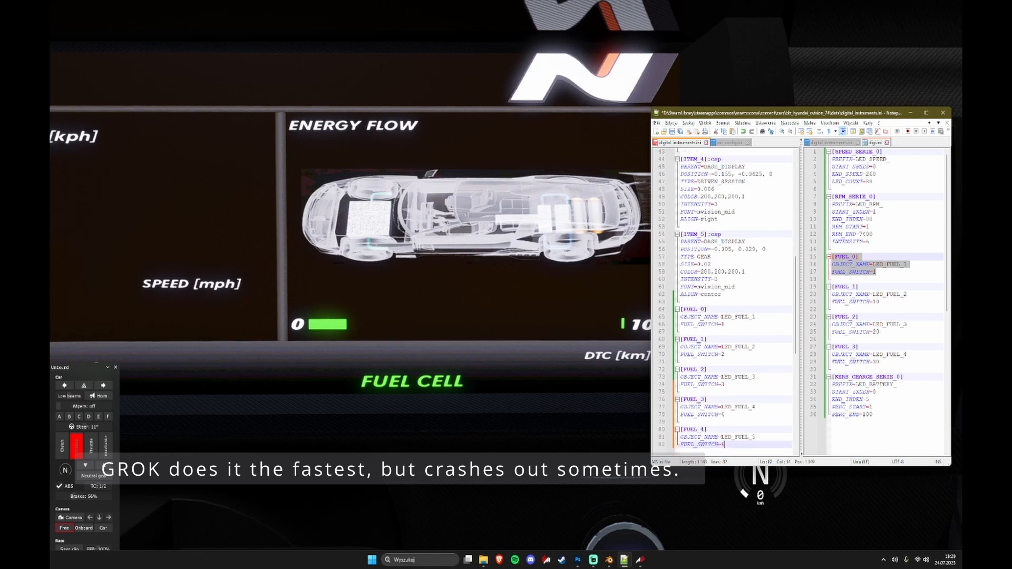
text(5)
Step: Duplicate the whole FUEL_4 section and start the copy on its own line below
key(shift+Up)
key(shift+Up)
key(shift+Home)
key(ctrl+d)
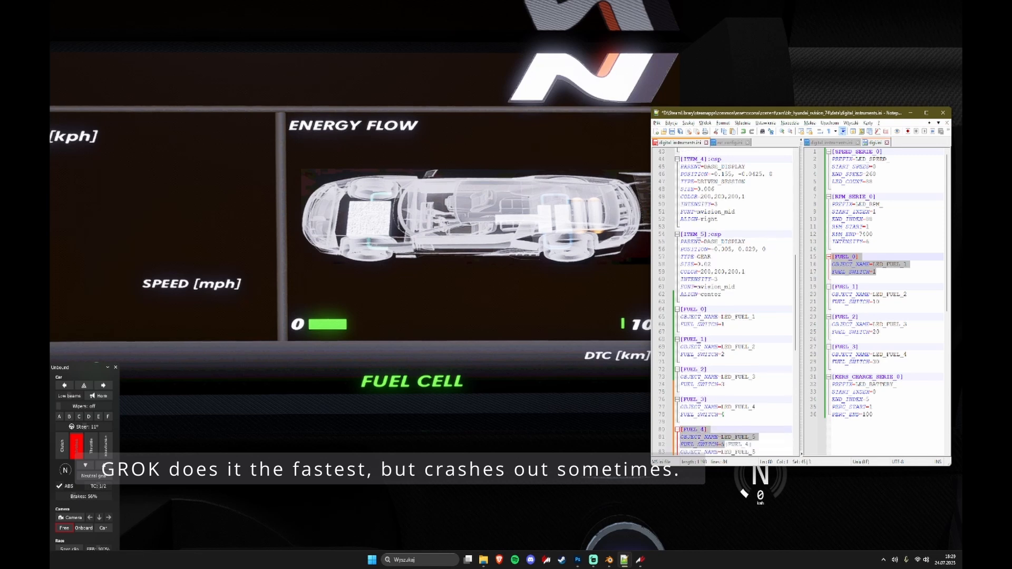
key(Right)
key(Return)
Step: Change the copy of FUEL_4 to FUEL_5 with OBJECT_NAME LED_FUEL_6 and FUEL_SWITCH 6, and save digital_instruments.ini
key(shift+Left)
text(5)
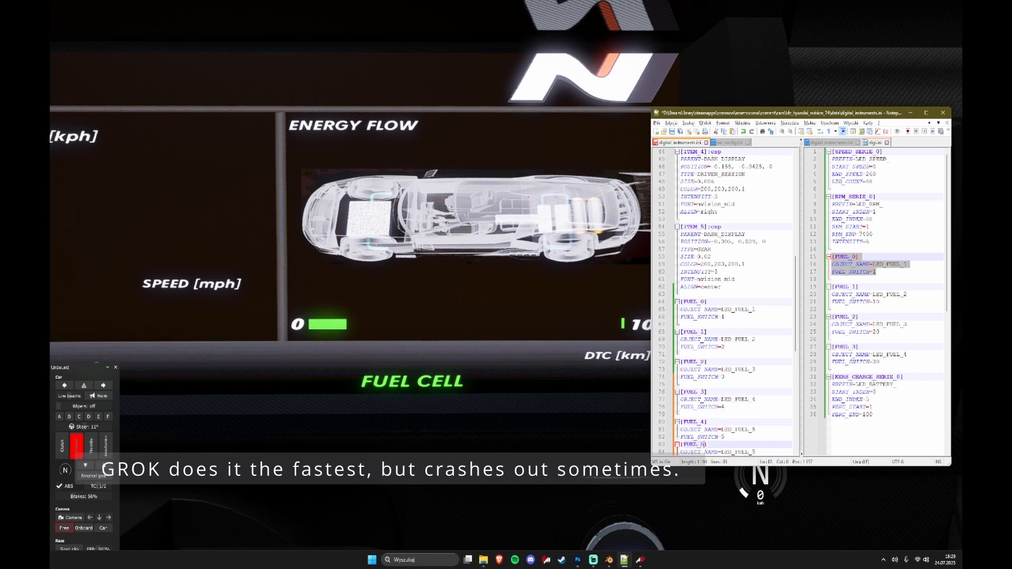
key(Down)
key(End)
key(shift+Left)
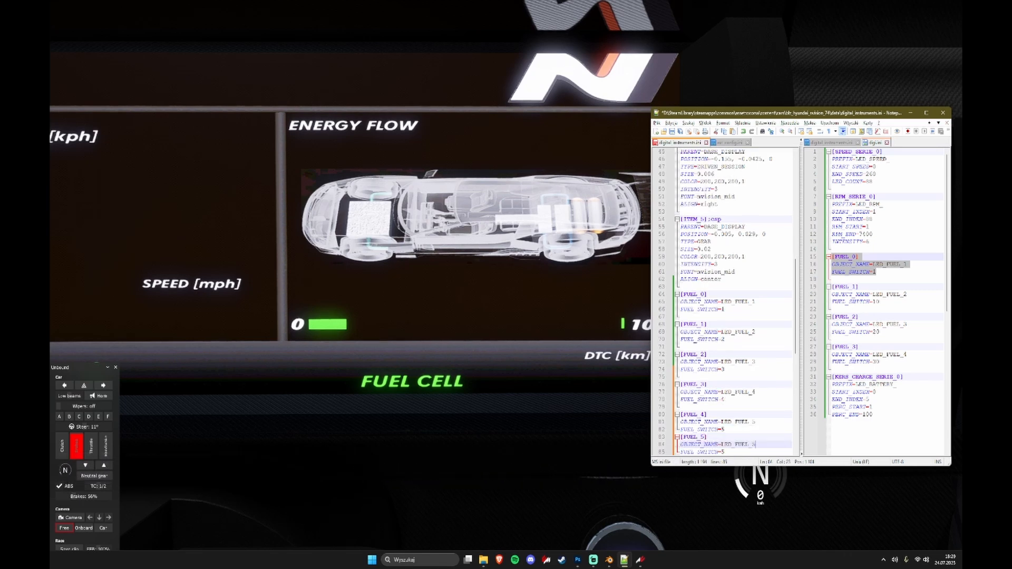
text(6)
key(Down)
key(End)
key(shift+Left)
text(6)
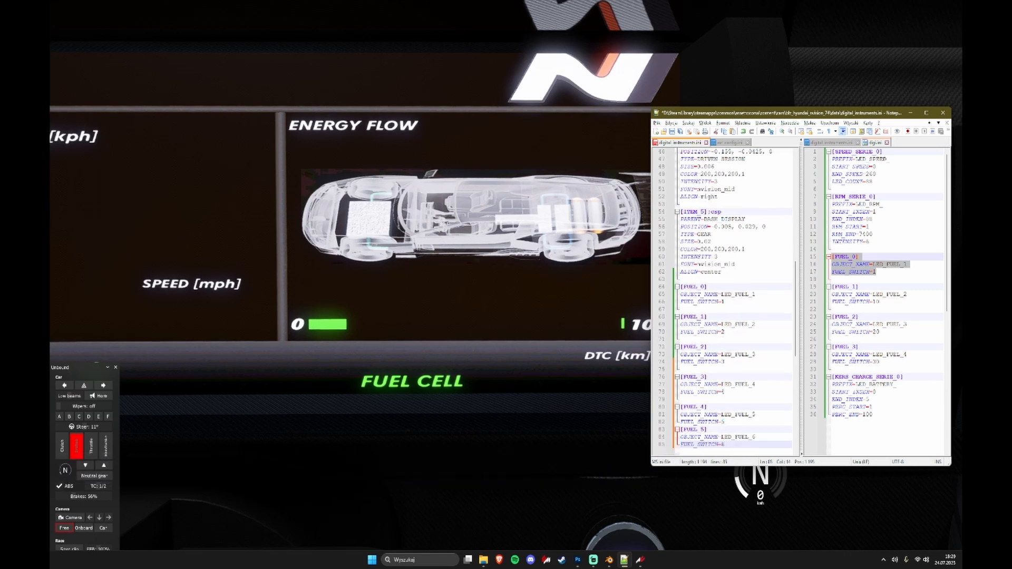
key(ctrl+s)
Step: Switch to Assetto Corsa, send the car to the pits, set its fuel to 0 L and resume driving to test the energy bar
click(340, 535)
key(Escape)
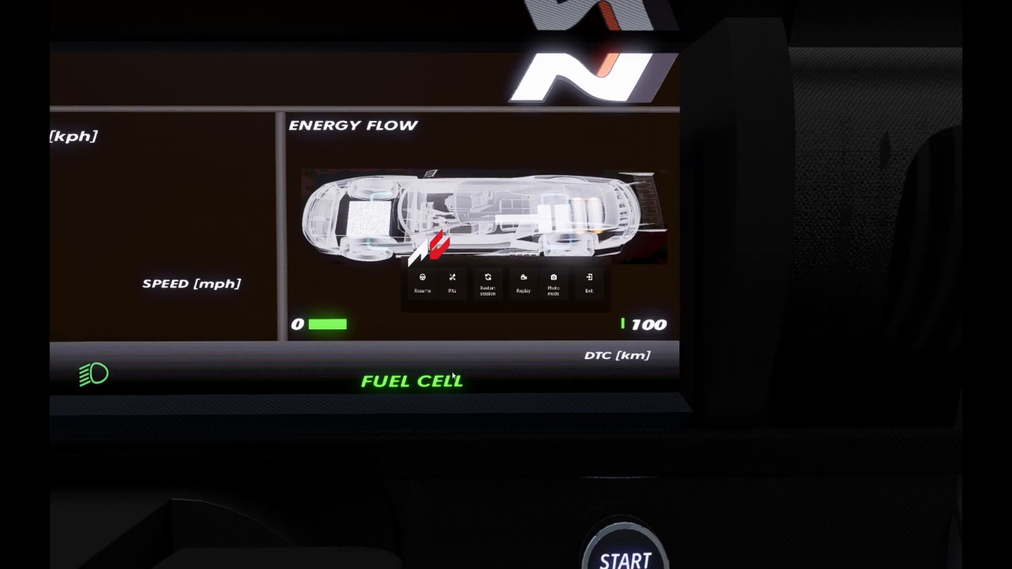
click(460, 292)
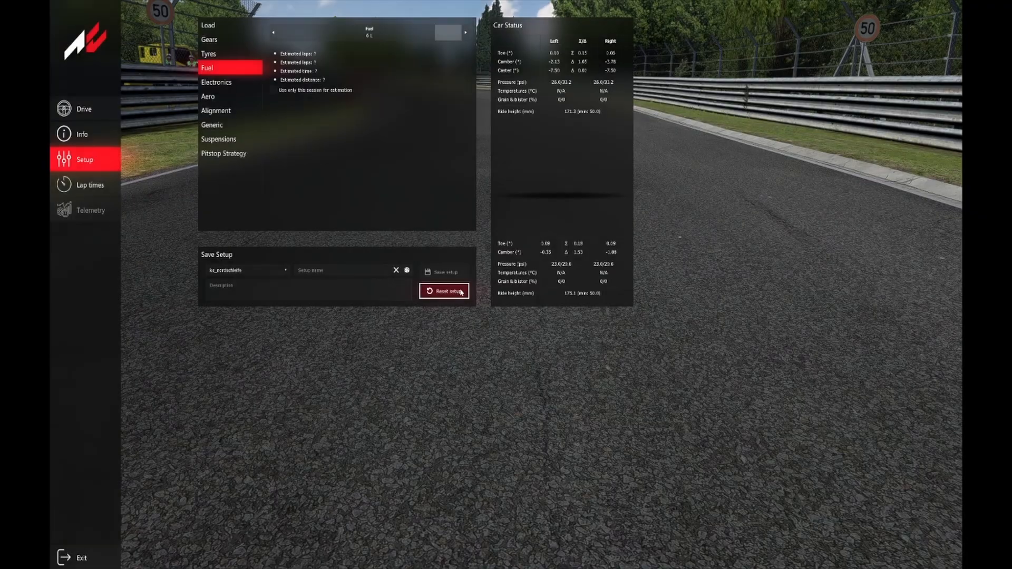
click(111, 110)
right_drag(706, 239, 711, 358)
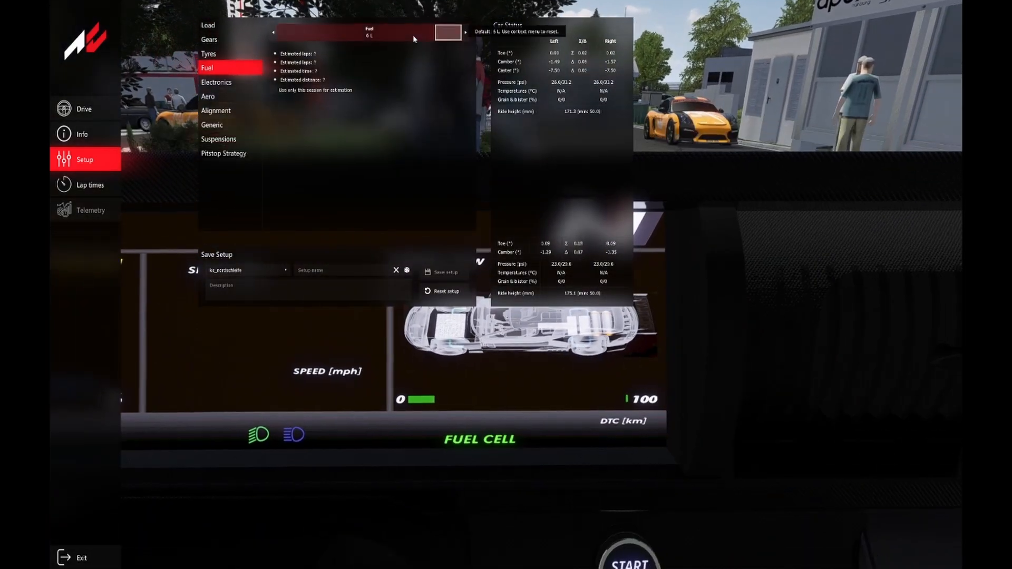
drag(455, 34, 250, 38)
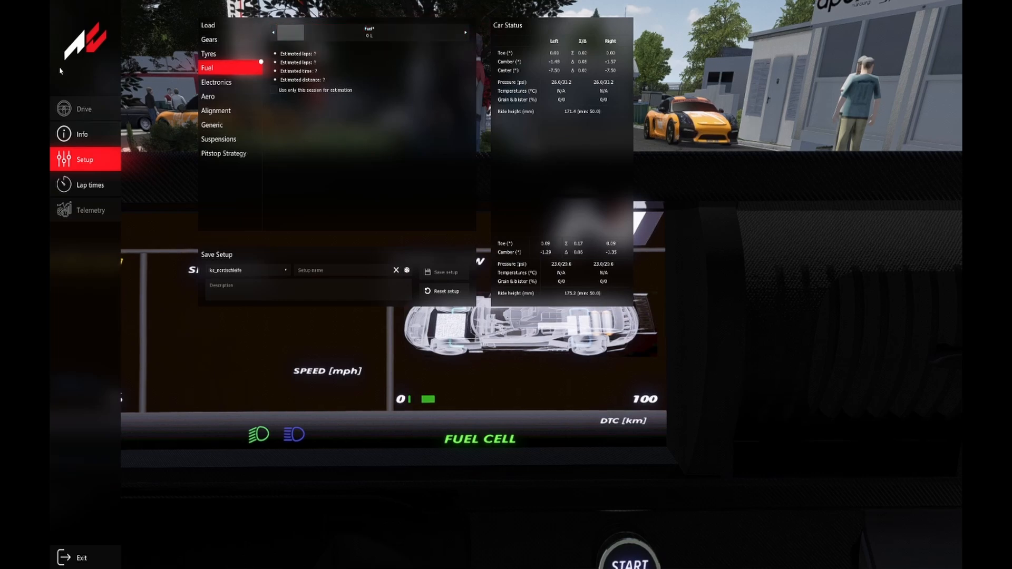
click(85, 106)
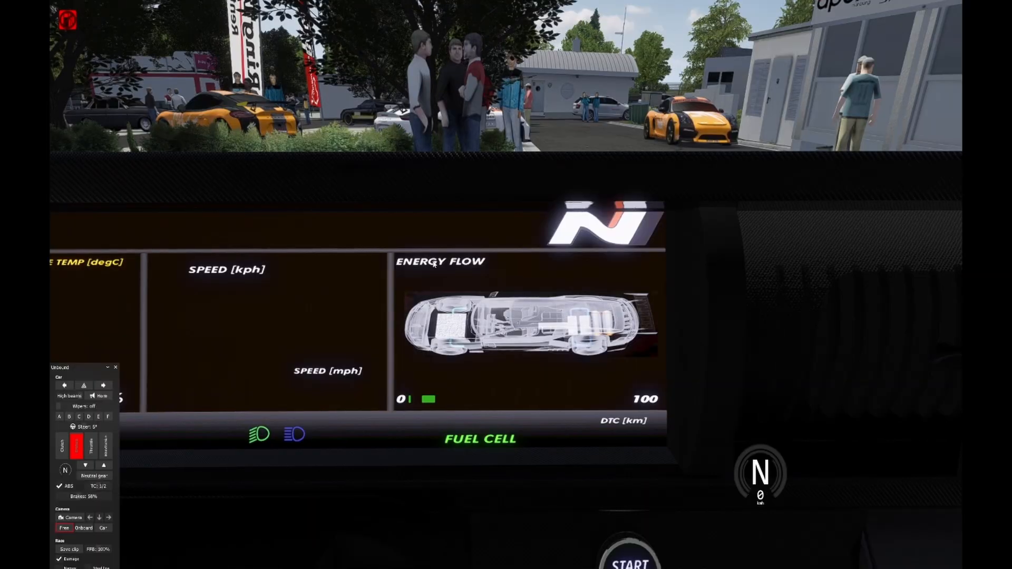
Step: Review the FUEL_0 and FUEL_1 sections in digi.ini in Notepad++ against the in-game energy bar
mouse_move(953, 238)
key(alt+Tab)
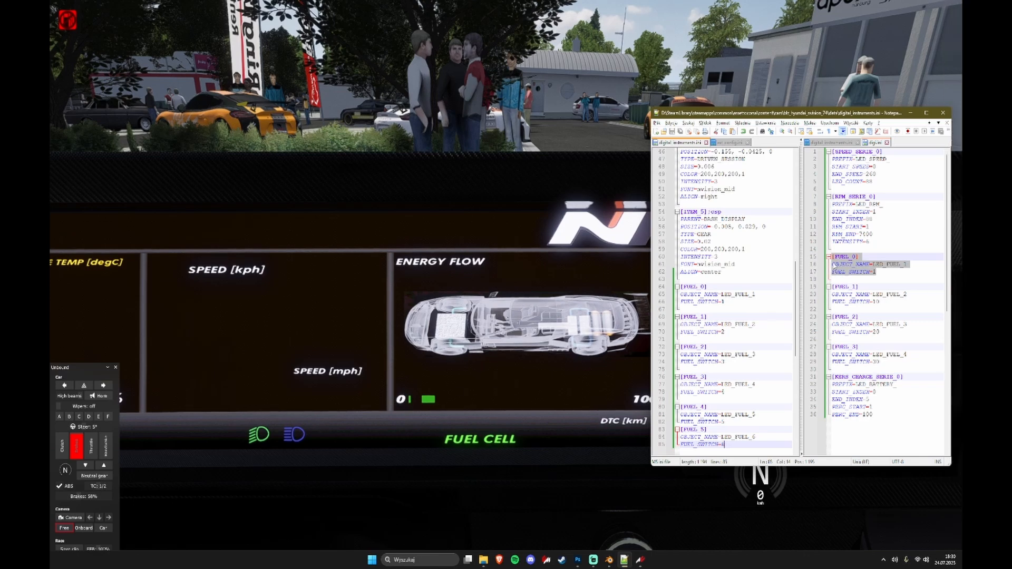
click(888, 264)
click(877, 288)
key(alt+Tab)
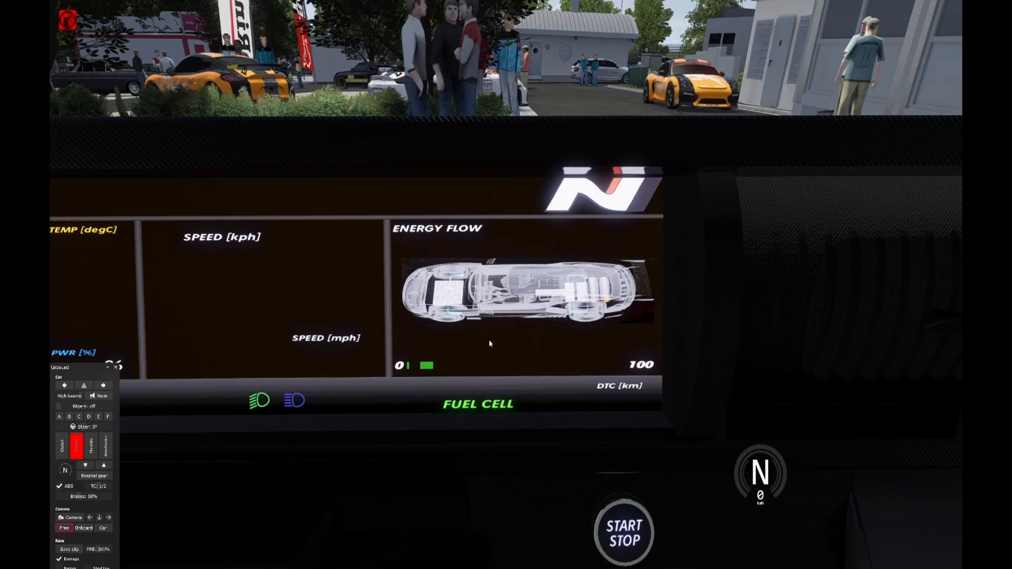
Step: Switch to Content Manager, cancel the waiting process, filter the cars by "ioniq" and open the folder of the Hyundai Ioniq 5 N
key(alt+Tab)
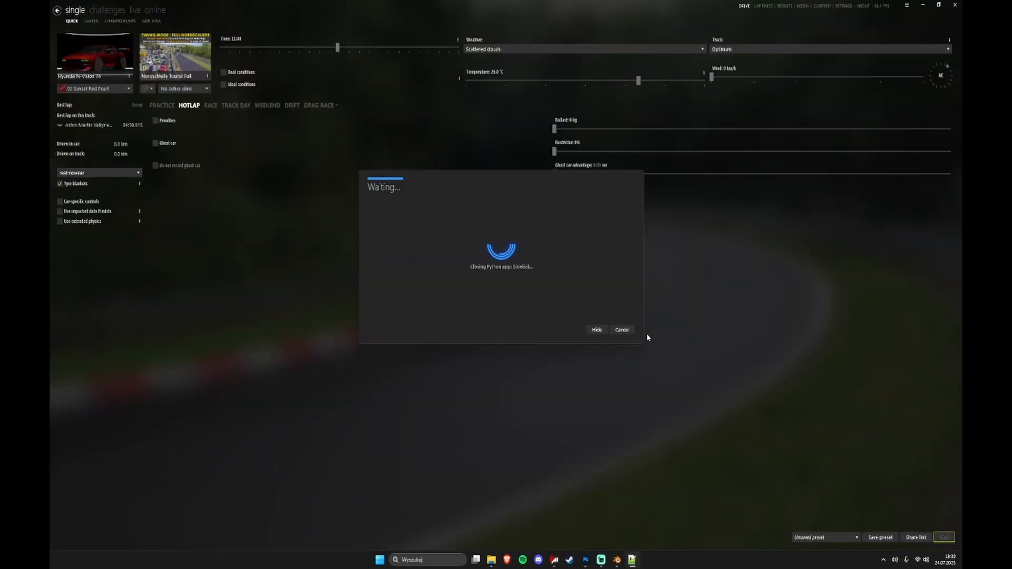
click(632, 332)
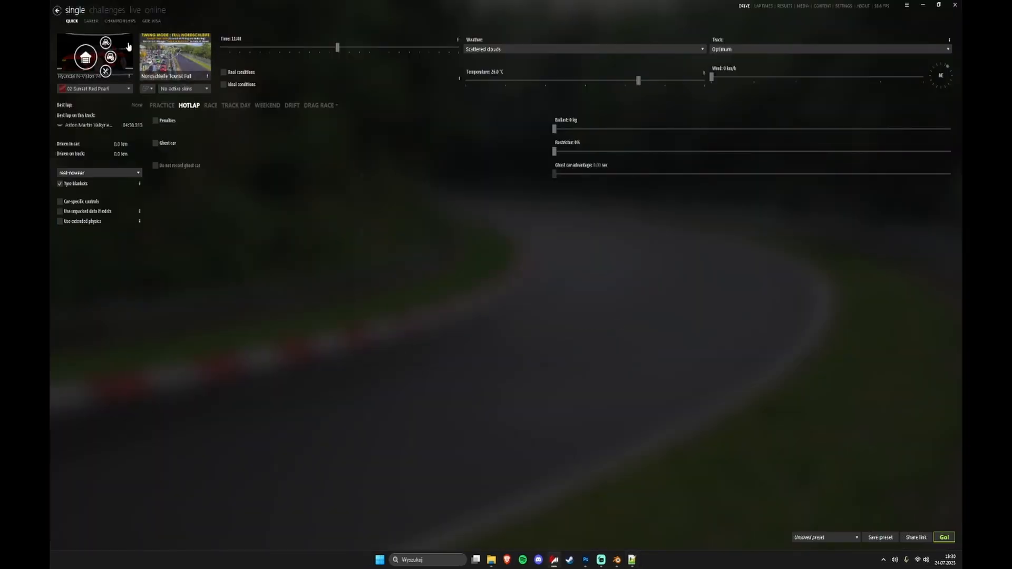
click(128, 47)
text(ioniq)
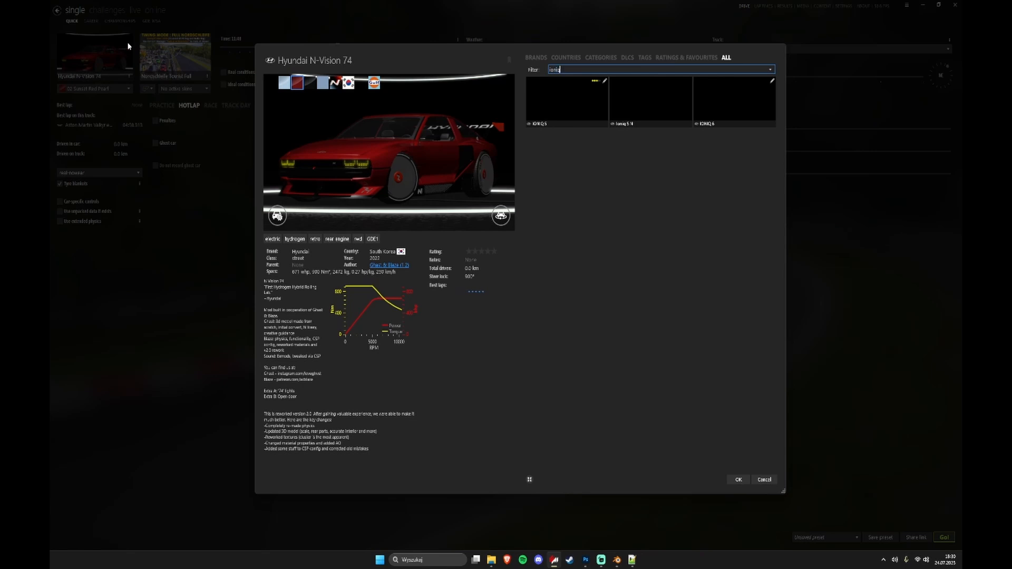
click(647, 115)
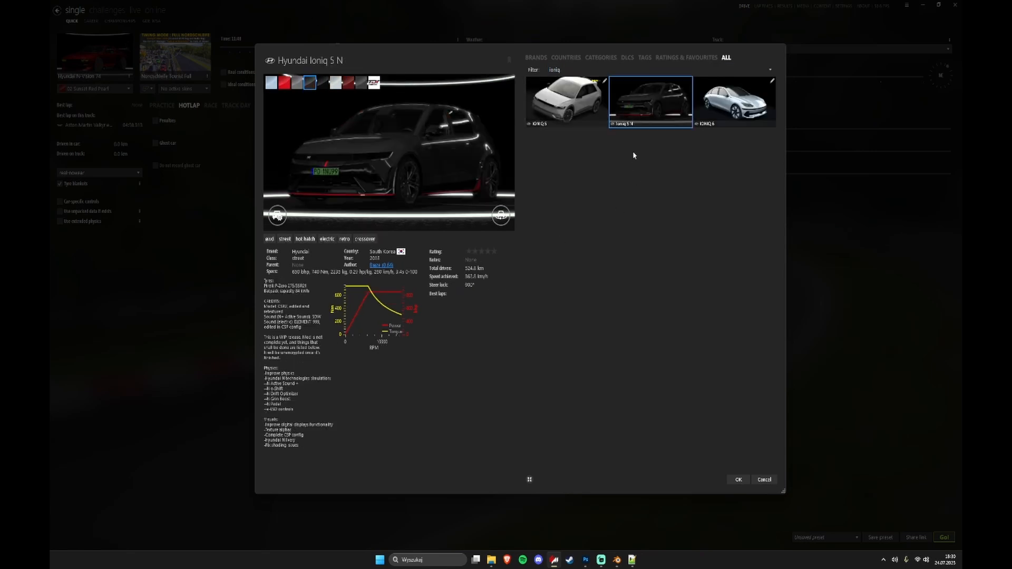
right_click(657, 96)
click(671, 195)
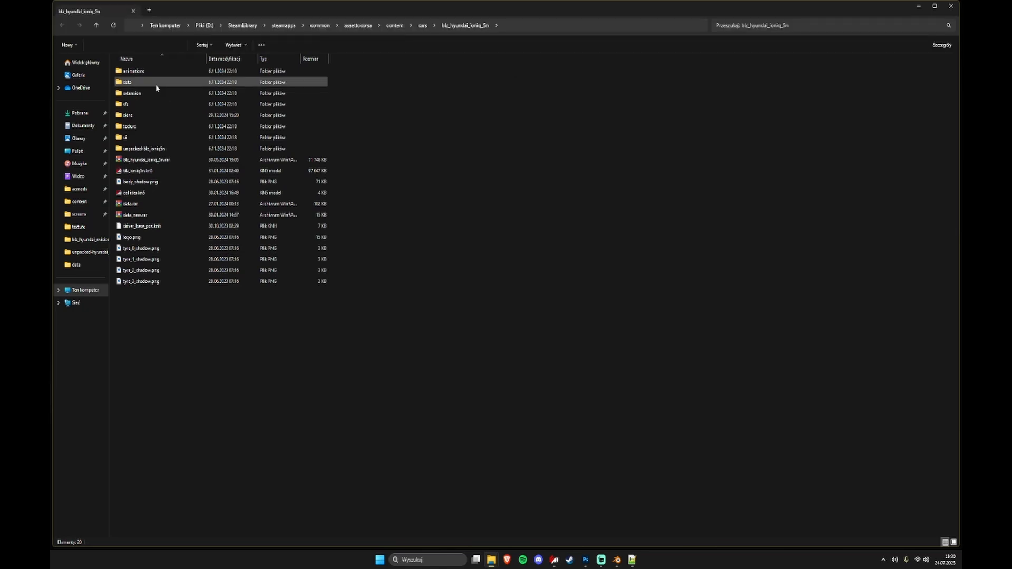
Step: Open display_series.ini from the car's extension folder in Notepad++ and maximize the editor window
double_click(150, 94)
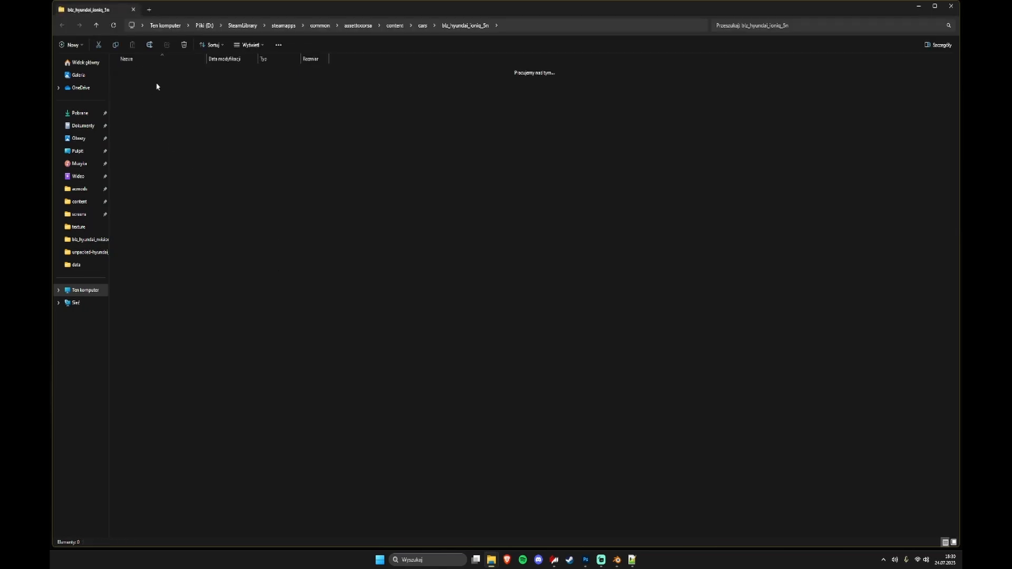
double_click(169, 77)
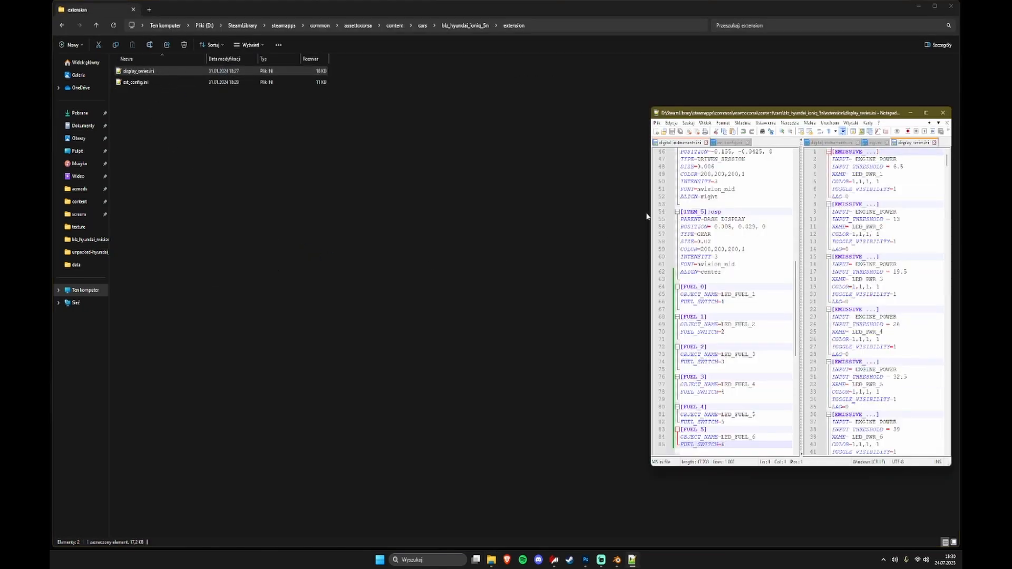
drag(774, 116, 563, 1)
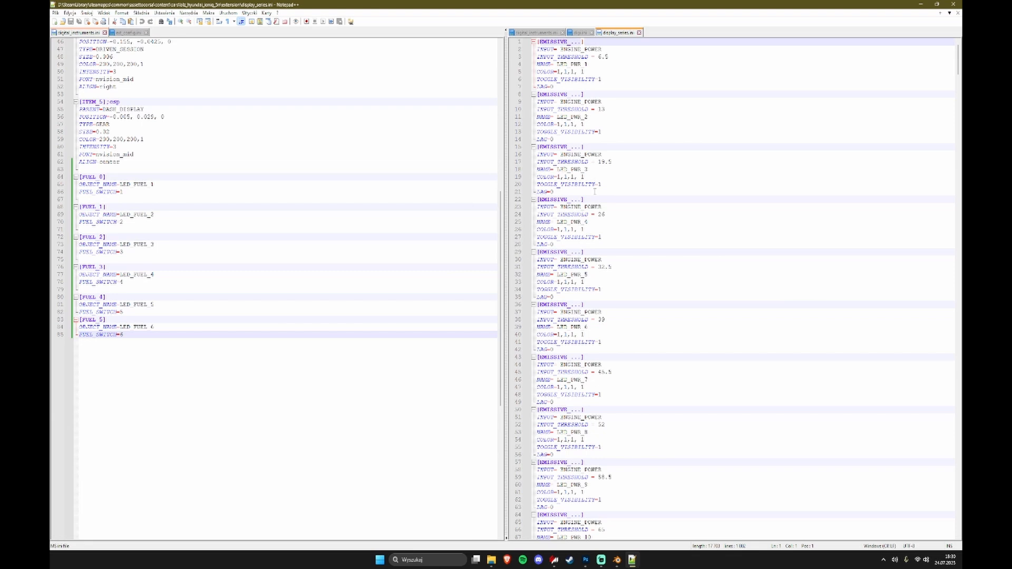
Step: Examine the repeated EMISSIVE sections in display_series.ini, comparing their ENGINE_POWER input, INPUT_THRESHOLD values and LED_PWR names
drag(594, 192, 615, 156)
double_click(572, 155)
click(582, 154)
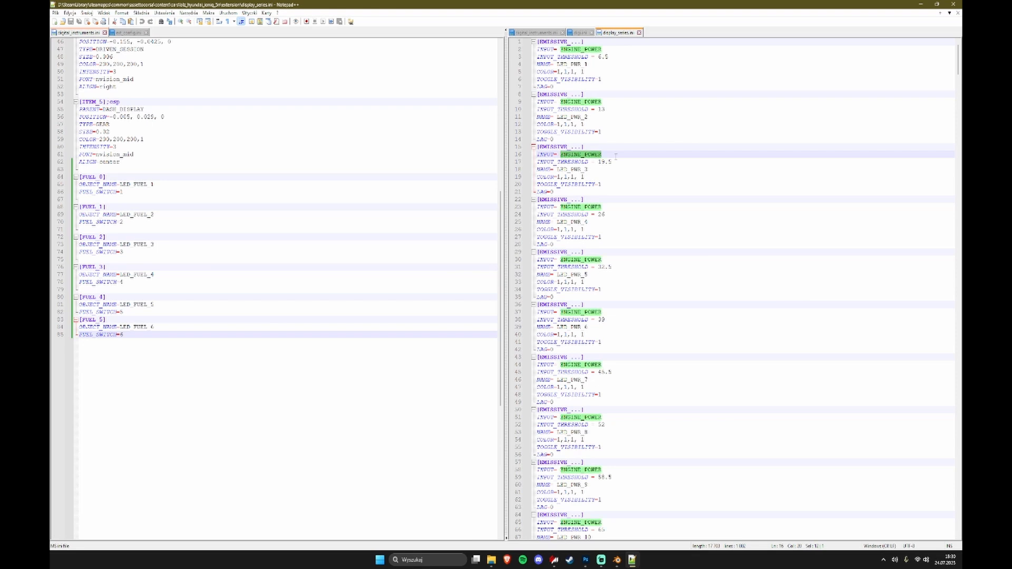
click(612, 167)
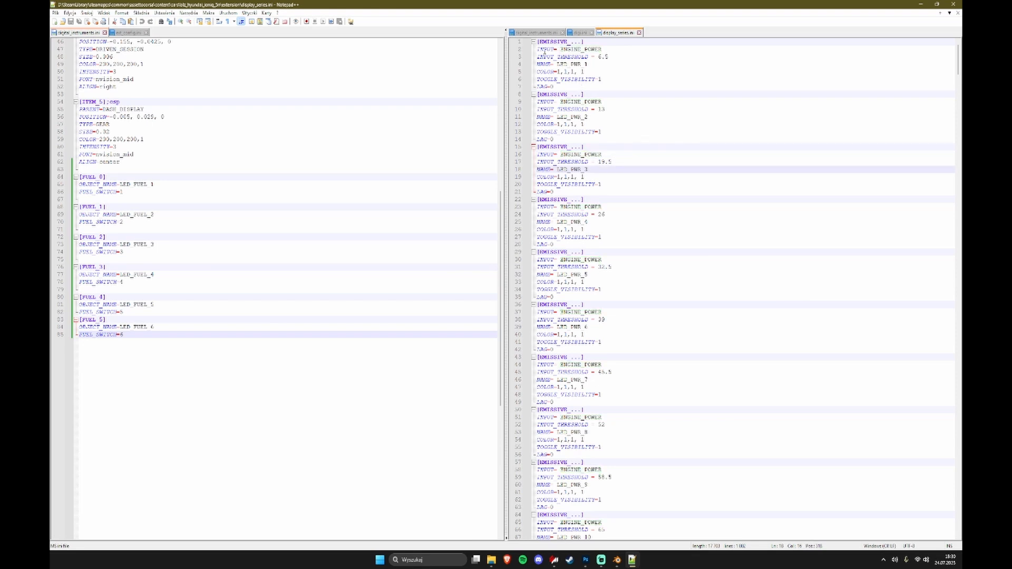
scroll(544, 51, down, 2)
scroll(632, 332, down, 15)
drag(540, 79, 642, 315)
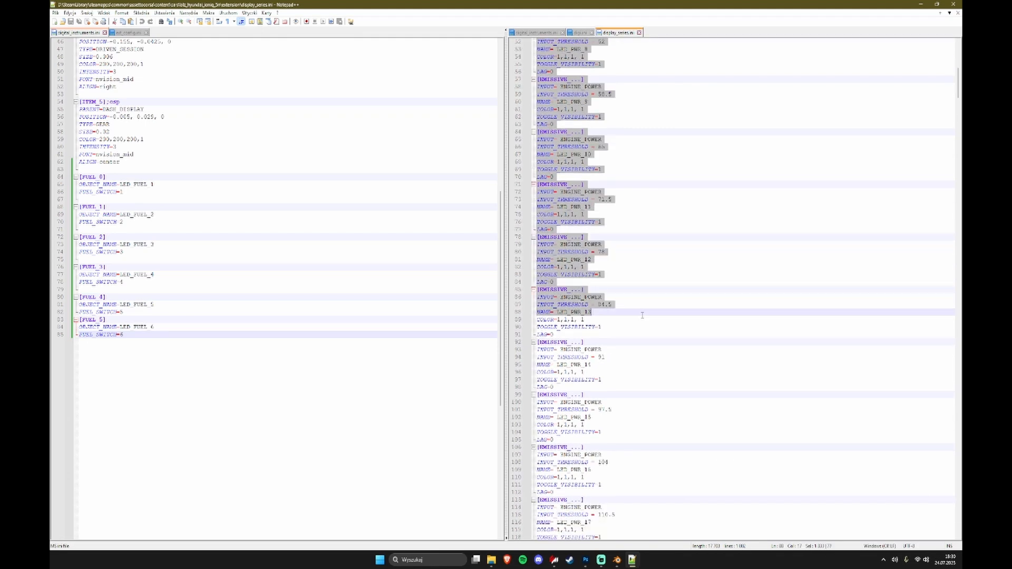
click(642, 315)
scroll(642, 308, down, 20)
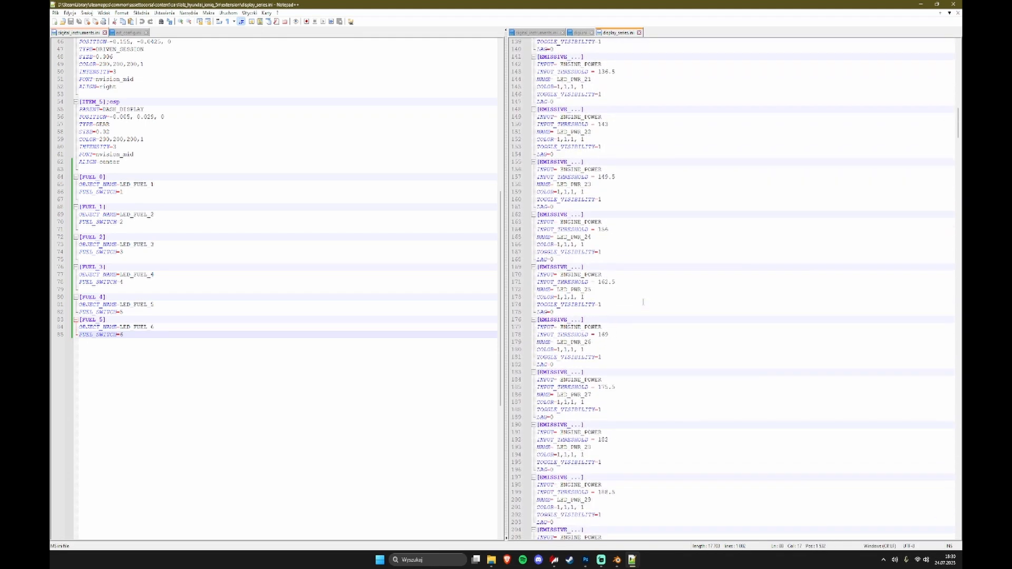
scroll(643, 302, down, 6)
scroll(686, 185, down, 20)
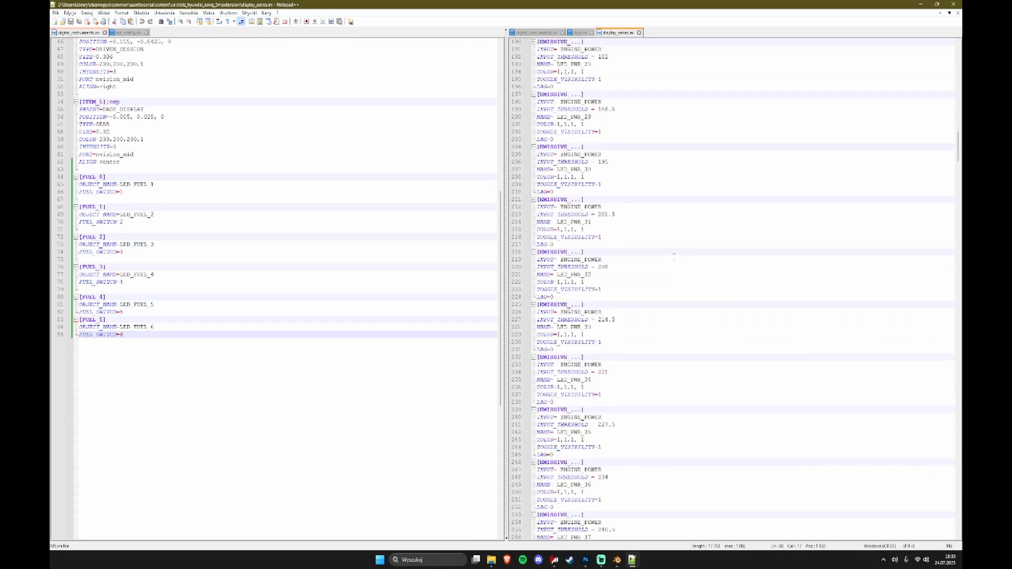
scroll(599, 58, down, 12)
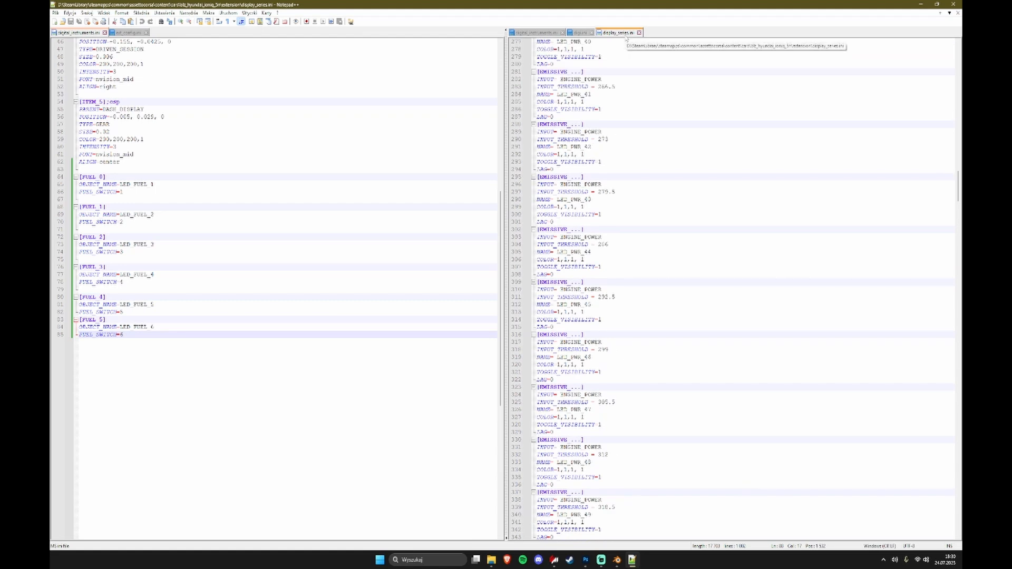
Step: Close the editor, open ext_config.ini from the same extension folder and restore Notepad++ to a floating window over the file list
click(952, 4)
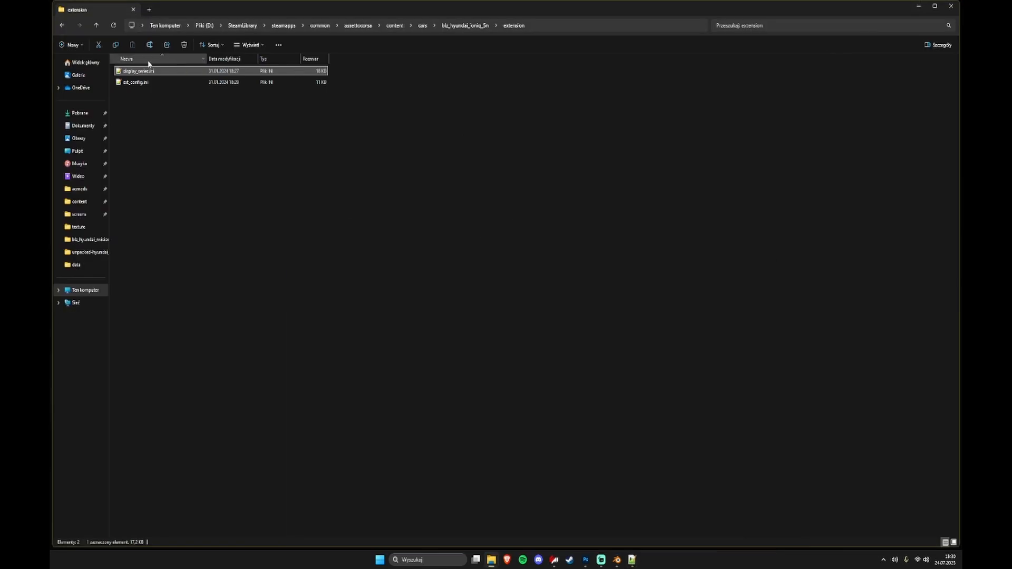
double_click(139, 83)
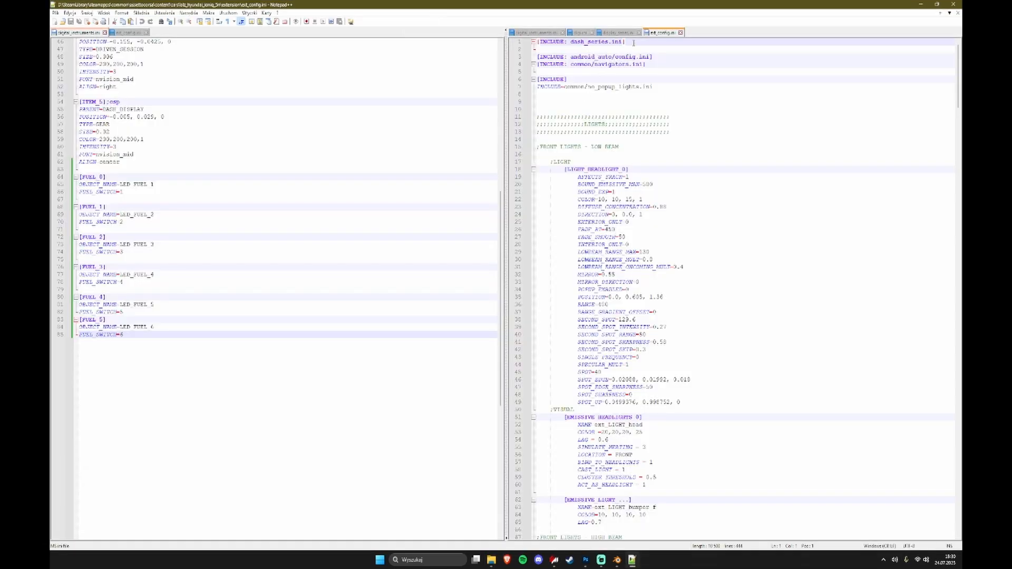
drag(550, 5, 318, 161)
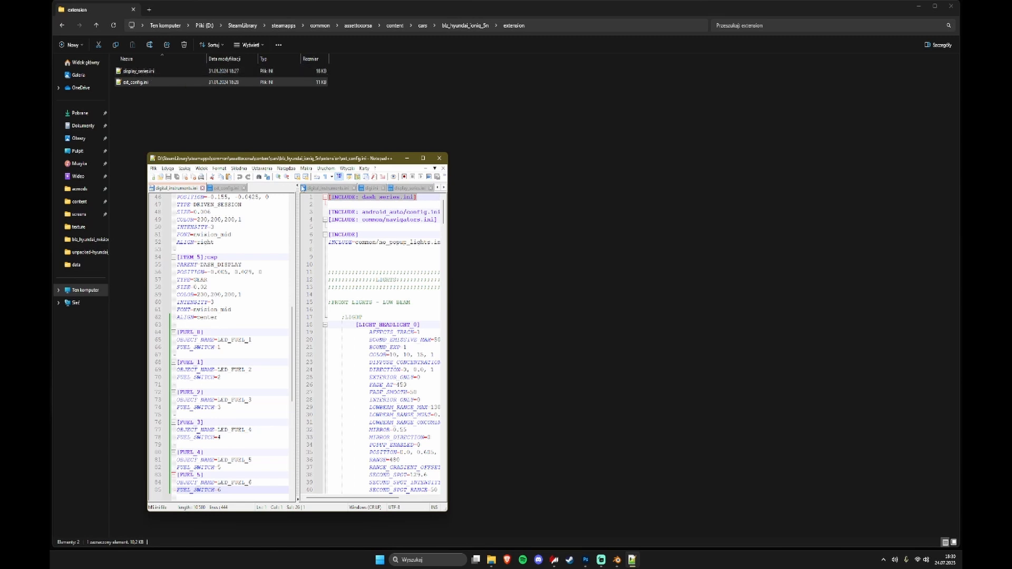
Step: Make the first include line of ext_config.ini reference display_series.ini and save the file
click(354, 203)
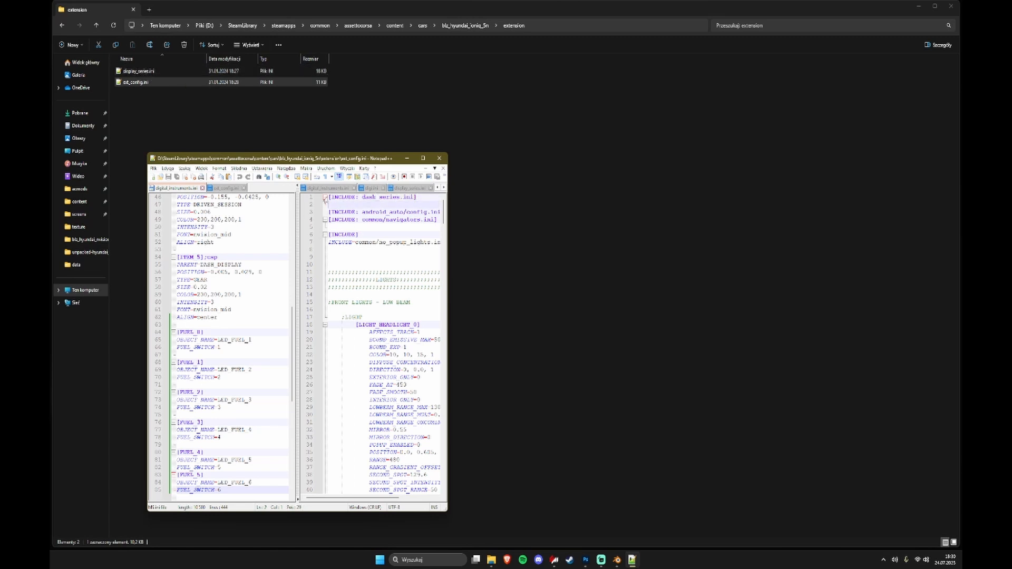
drag(328, 197, 397, 197)
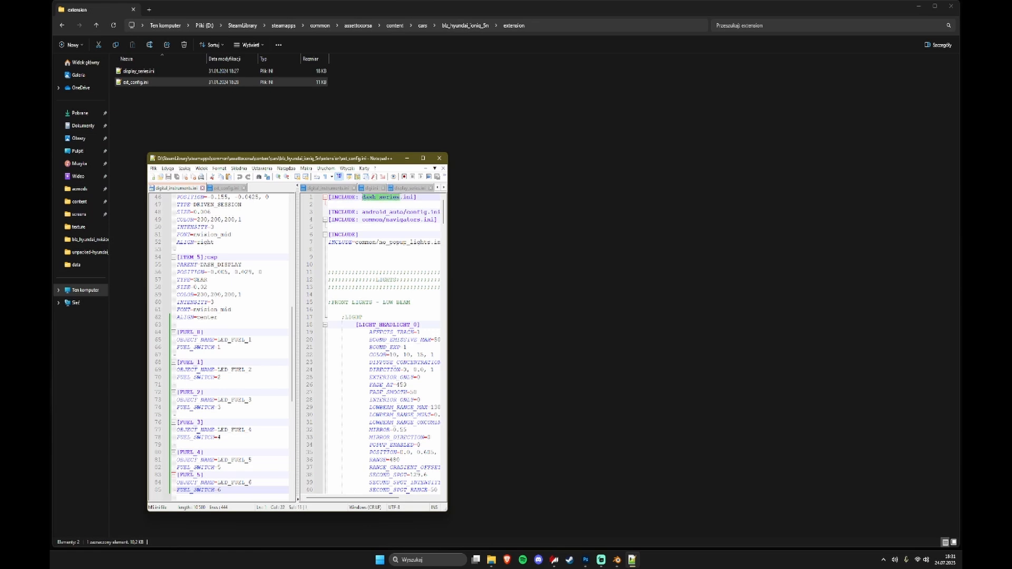
click(406, 197)
double_click(375, 197)
click(375, 198)
key(shift+Left)
key(shift+Left)
text(isplay)
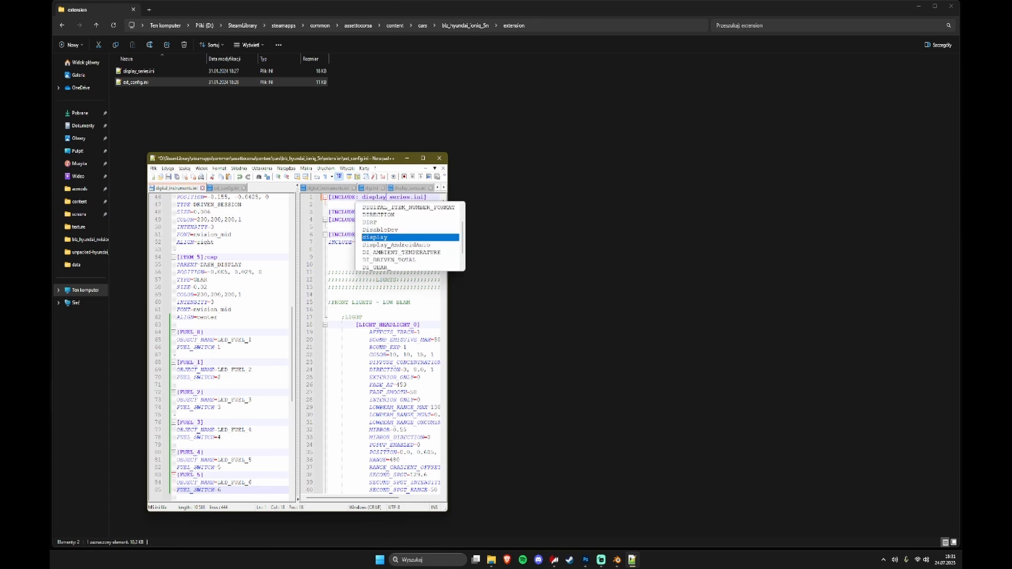
key(Escape)
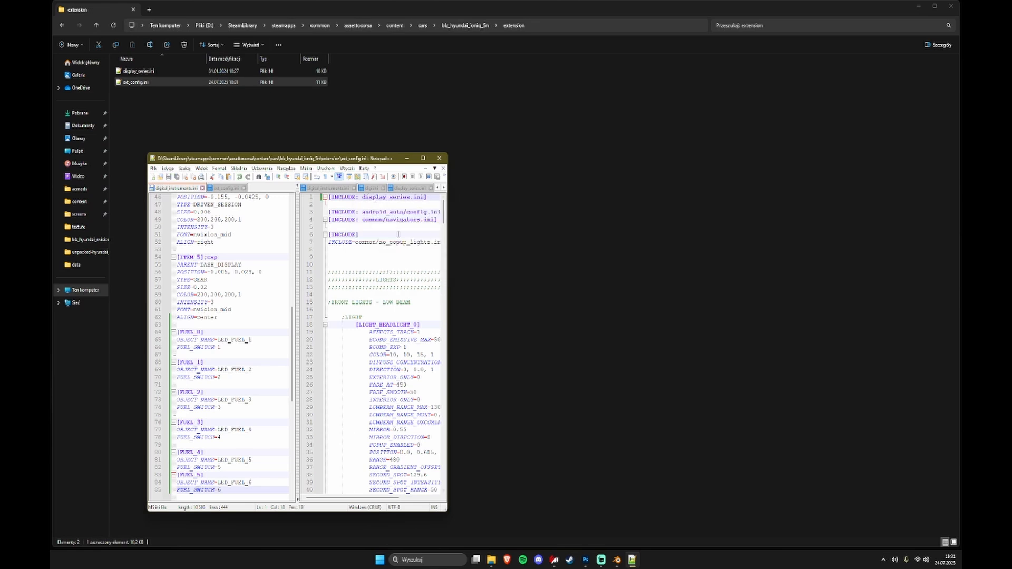
click(398, 206)
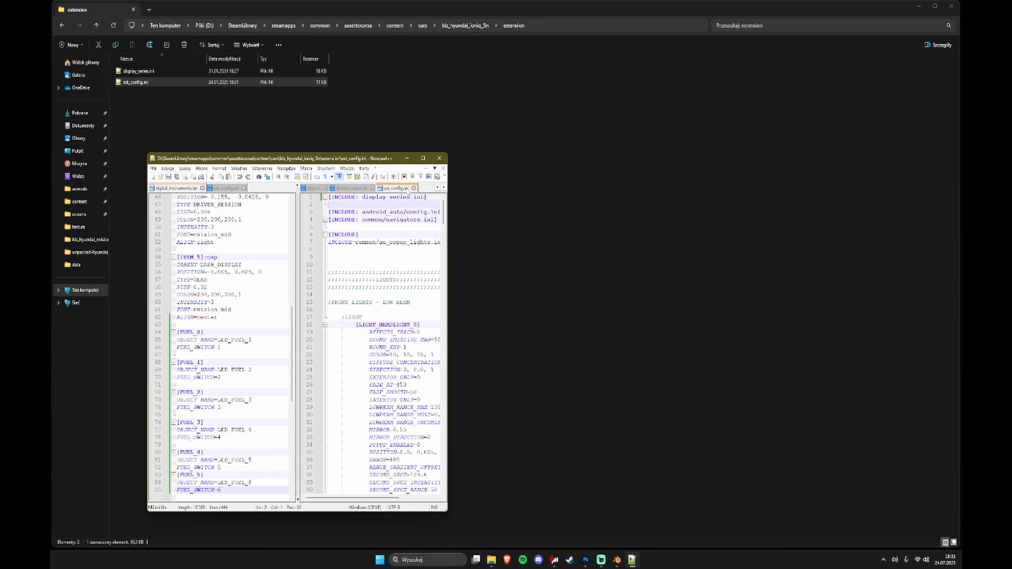
Step: Look through the engine power emissive entries in display_series.ini
click(351, 188)
scroll(382, 343, down, 3)
scroll(390, 300, up, 10)
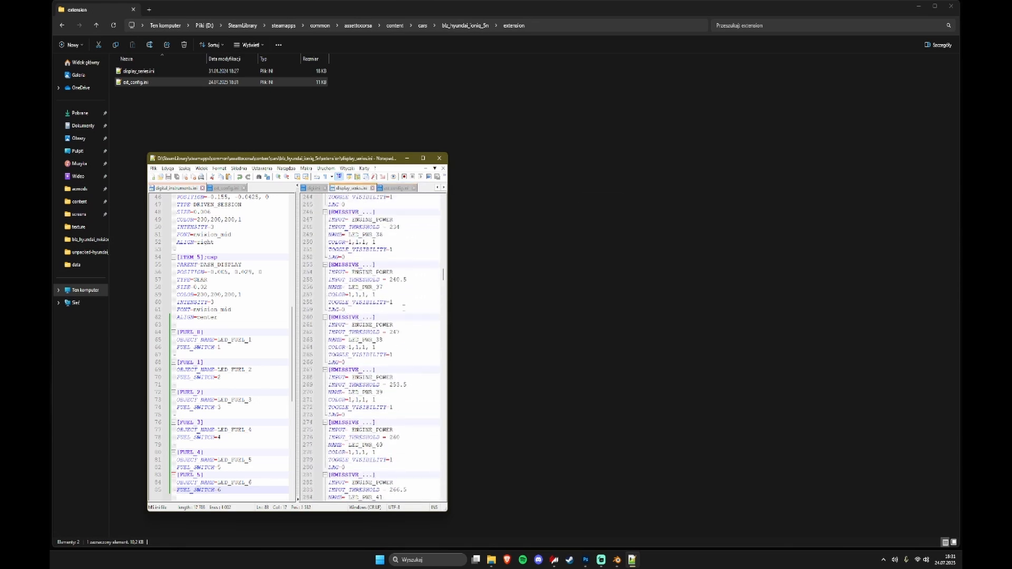
Step: Switch to the browser and read the Instruments inputs wiki page, covering input parameters, available inputs and the emissives set
click(507, 561)
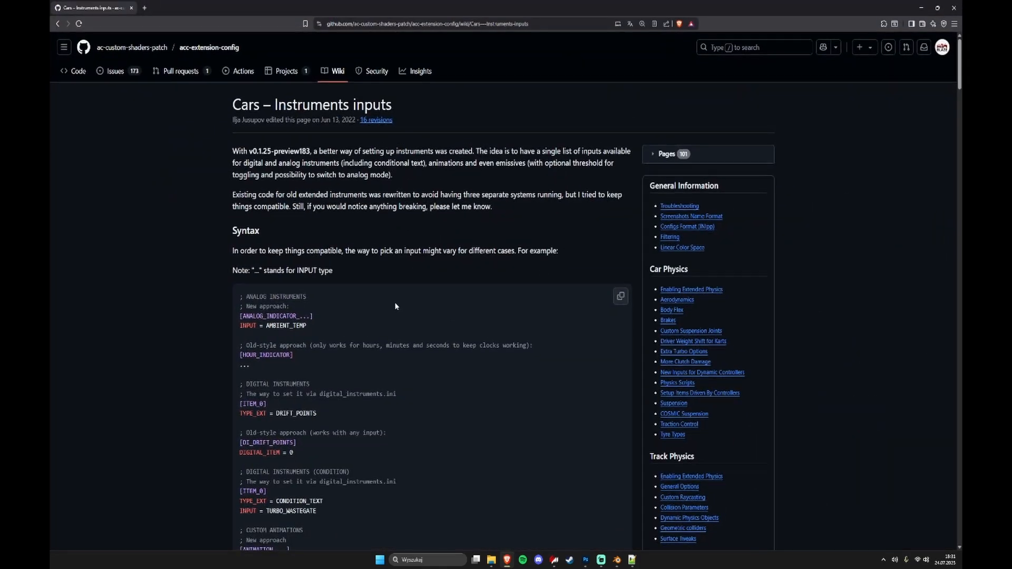
scroll(398, 309, down, 5)
scroll(398, 308, down, 15)
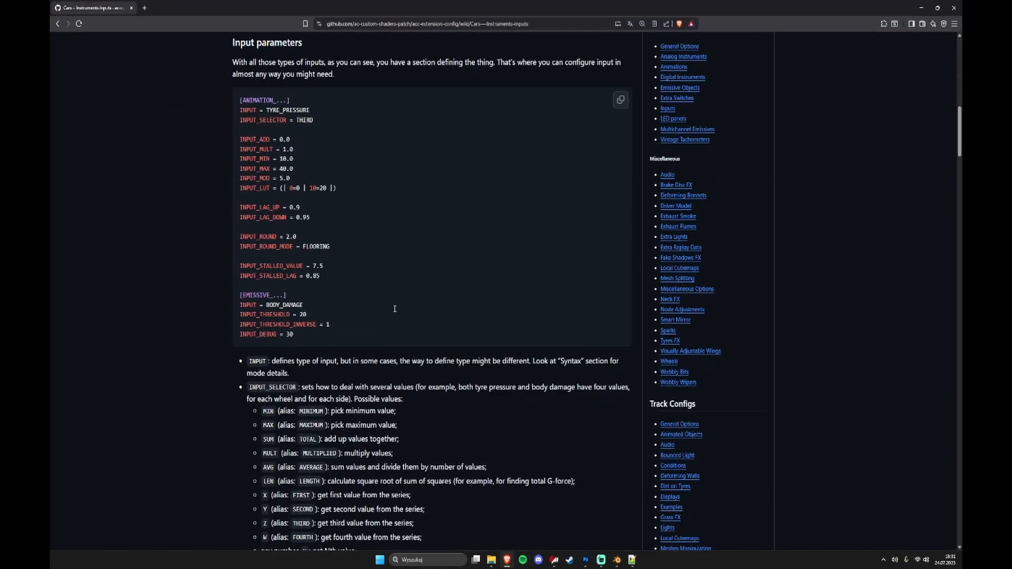
scroll(306, 343, down, 4)
drag(247, 279, 252, 395)
scroll(251, 373, down, 2)
click(268, 407)
scroll(269, 407, down, 9)
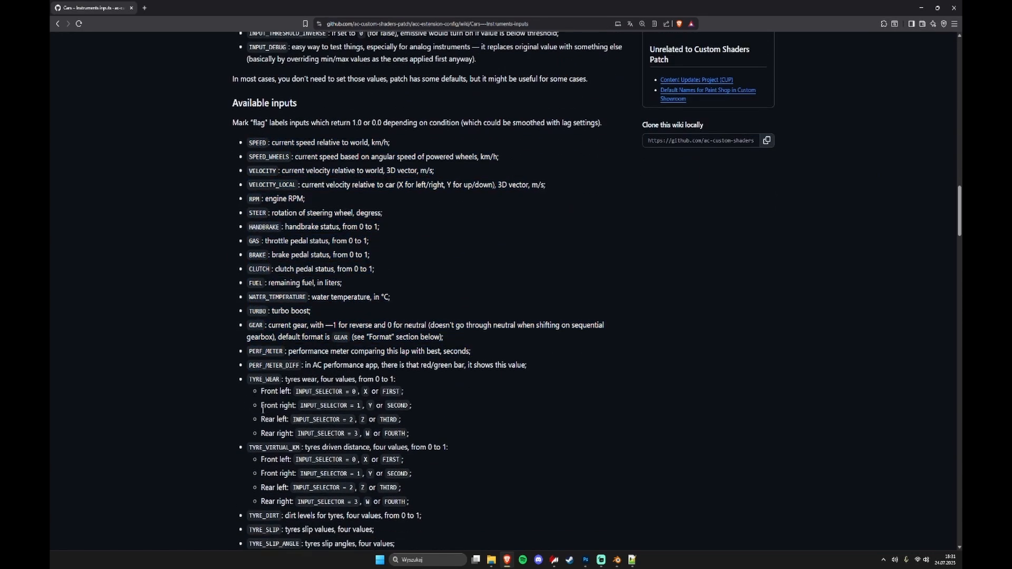
scroll(258, 358, down, 3)
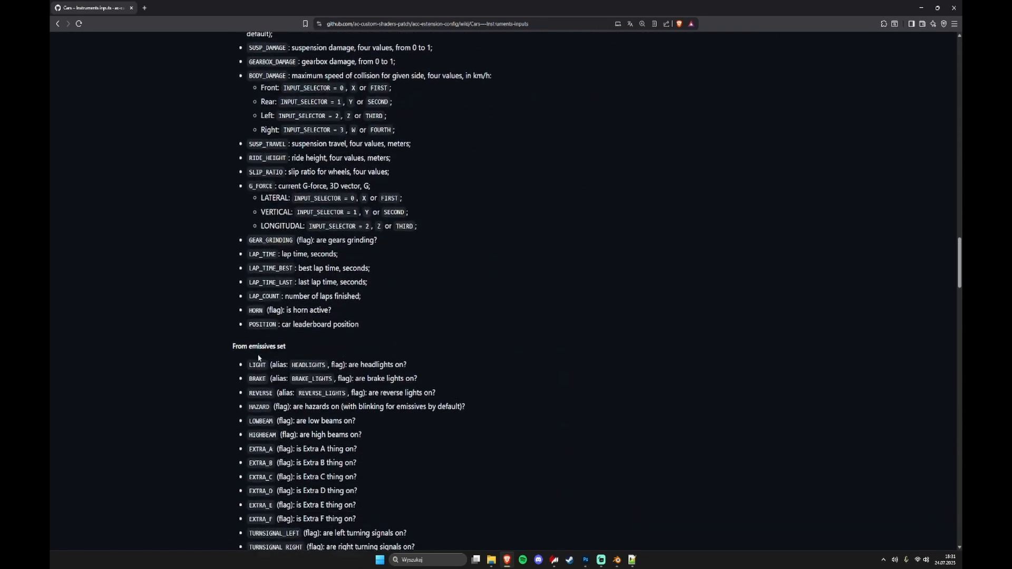
drag(249, 300, 249, 340)
click(255, 356)
scroll(255, 357, down, 1)
scroll(255, 358, down, 10)
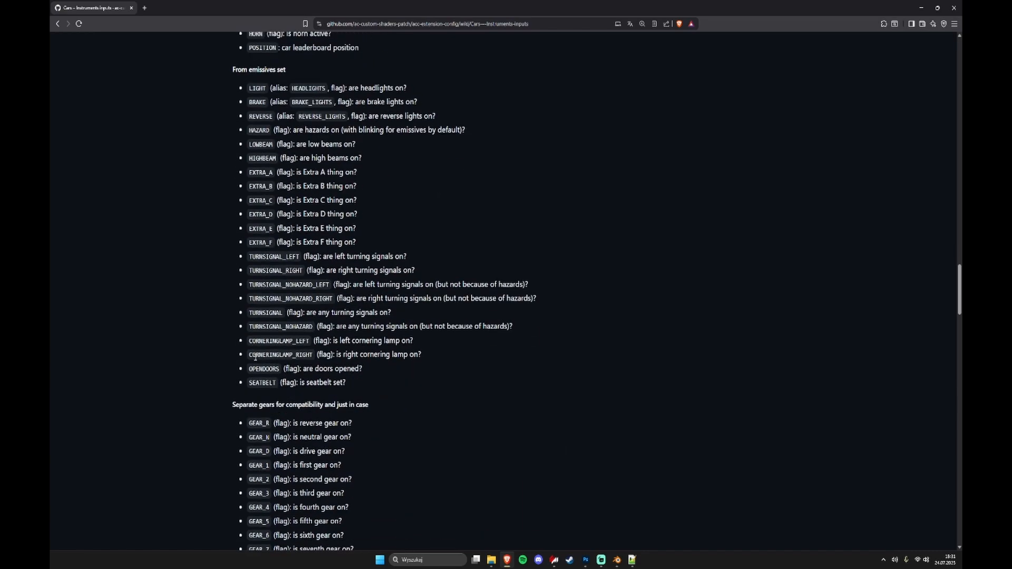
scroll(252, 379, up, 8)
scroll(252, 379, up, 1)
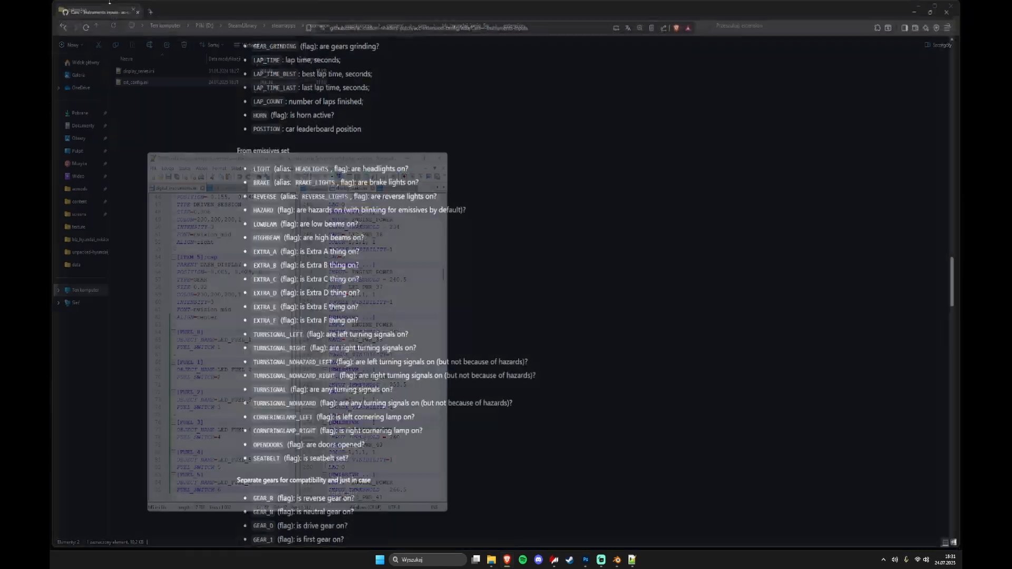
Step: Close the text editor, open the car's interior in the custom showroom and inspect the object name of a green fuel bar segment
click(440, 159)
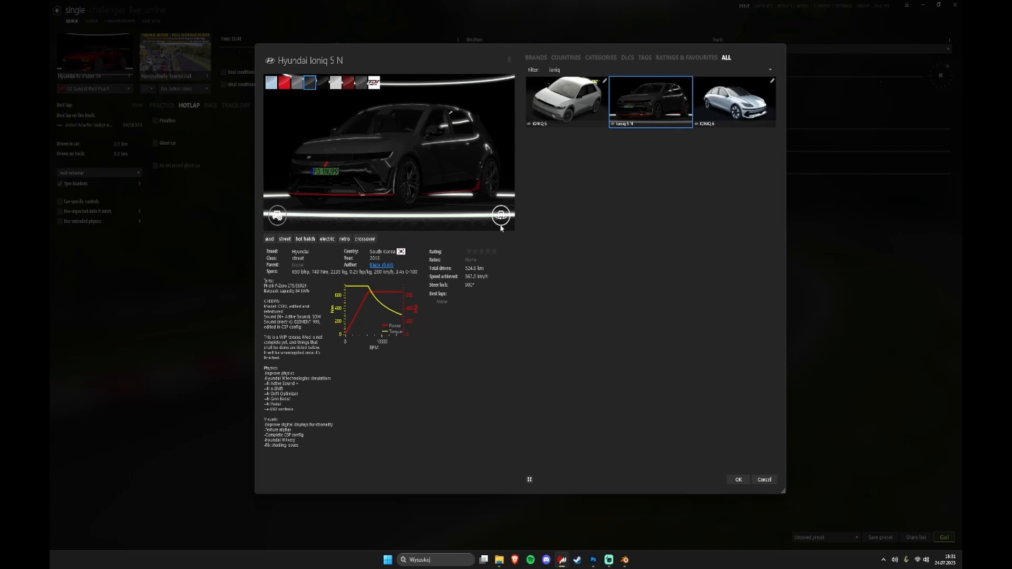
click(237, 122)
mouse_move(104, 41)
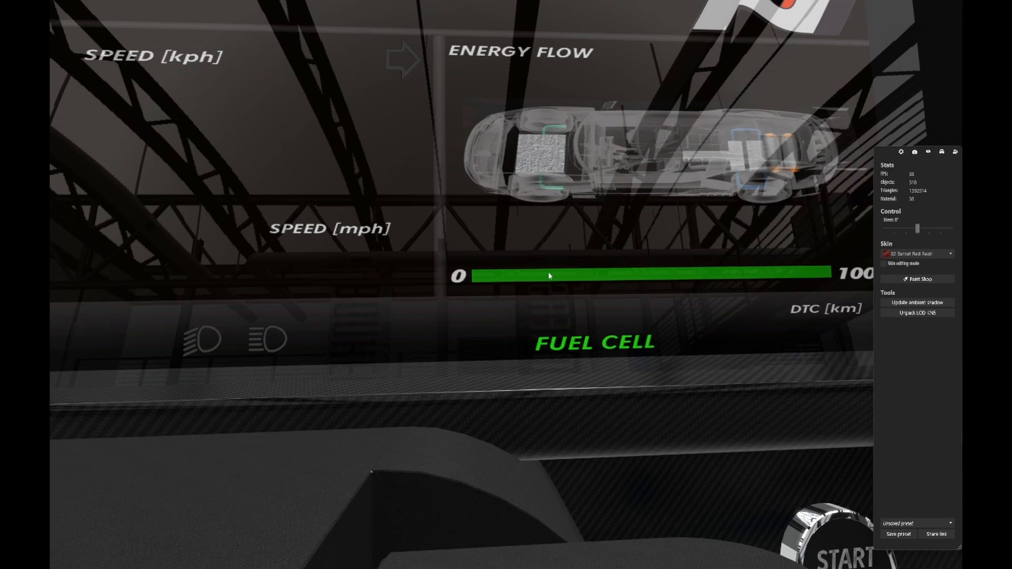
click(549, 275)
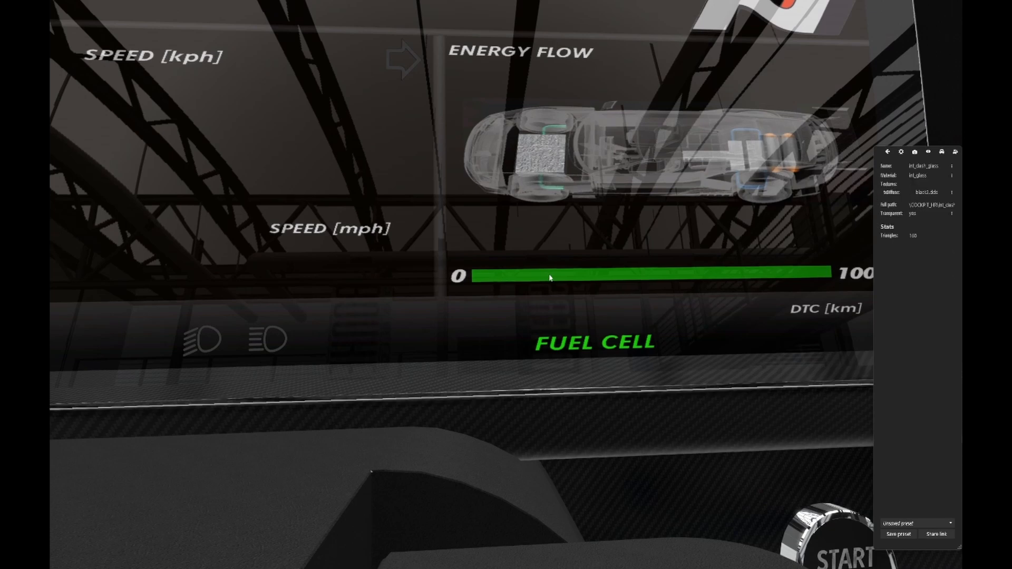
click(553, 279)
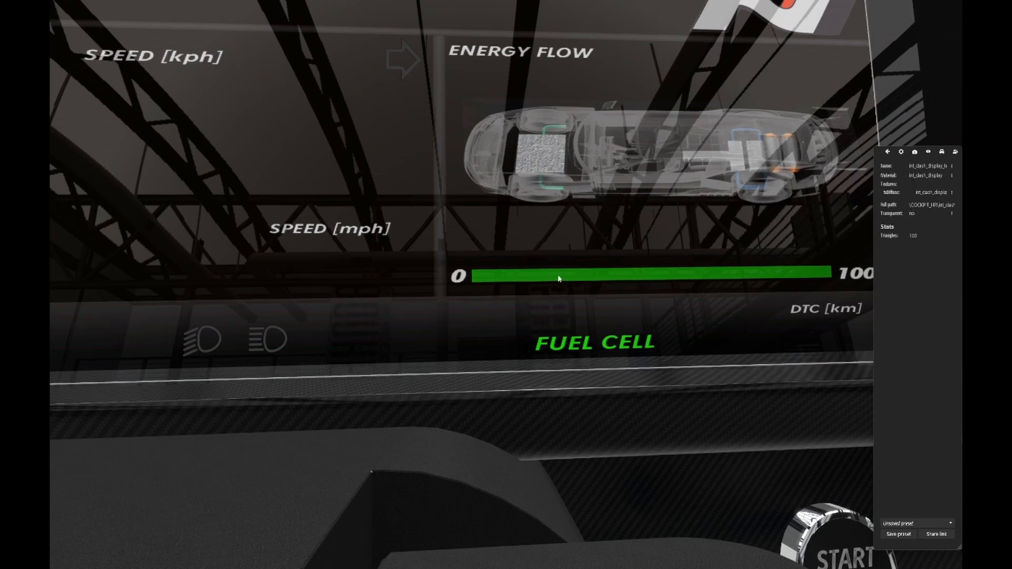
click(559, 275)
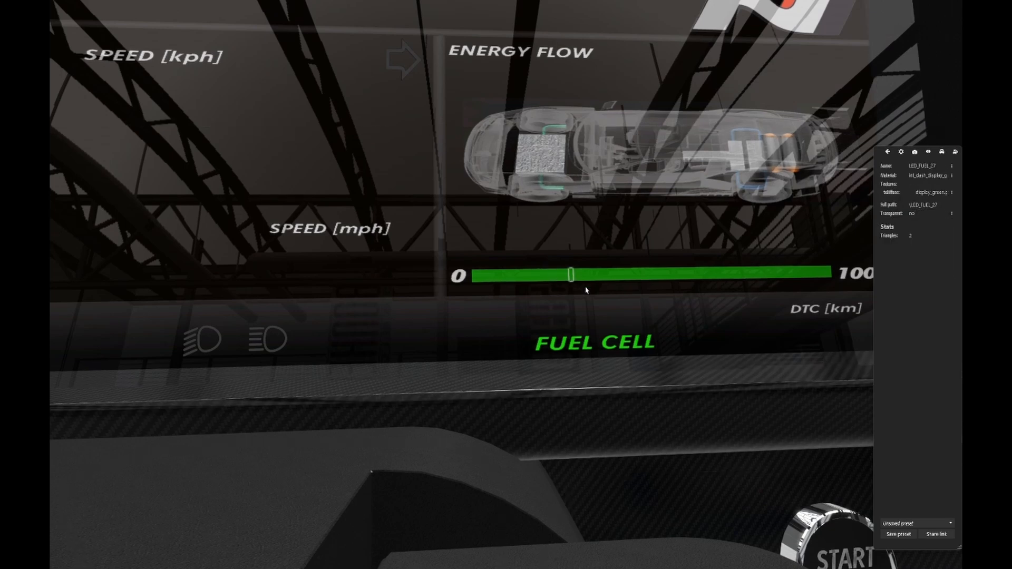
key(Escape)
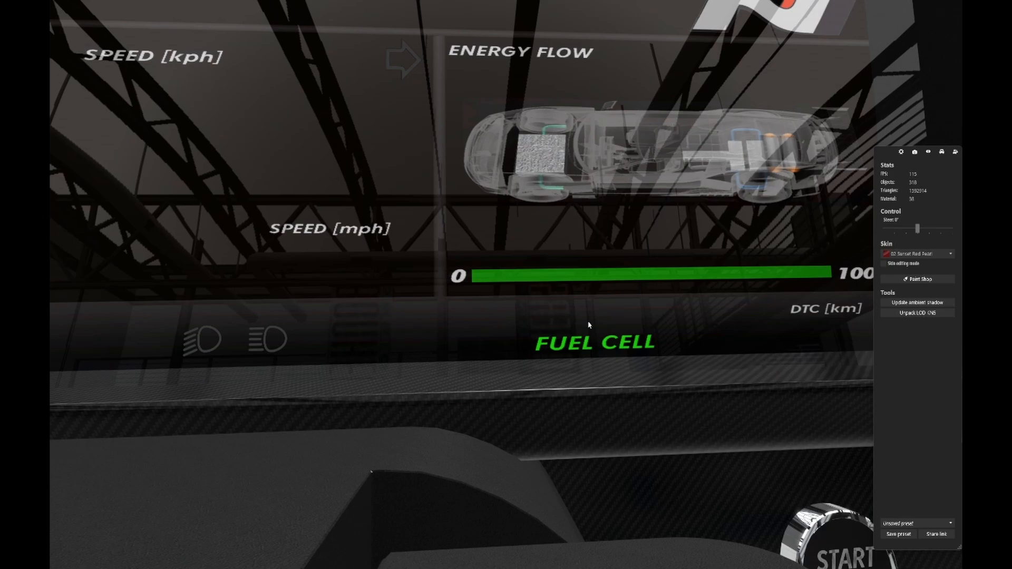
Step: Examine the instrument cluster in the showroom, from the fuel bar and energy flow graphic to the speed and power fields
drag(586, 323, 577, 353)
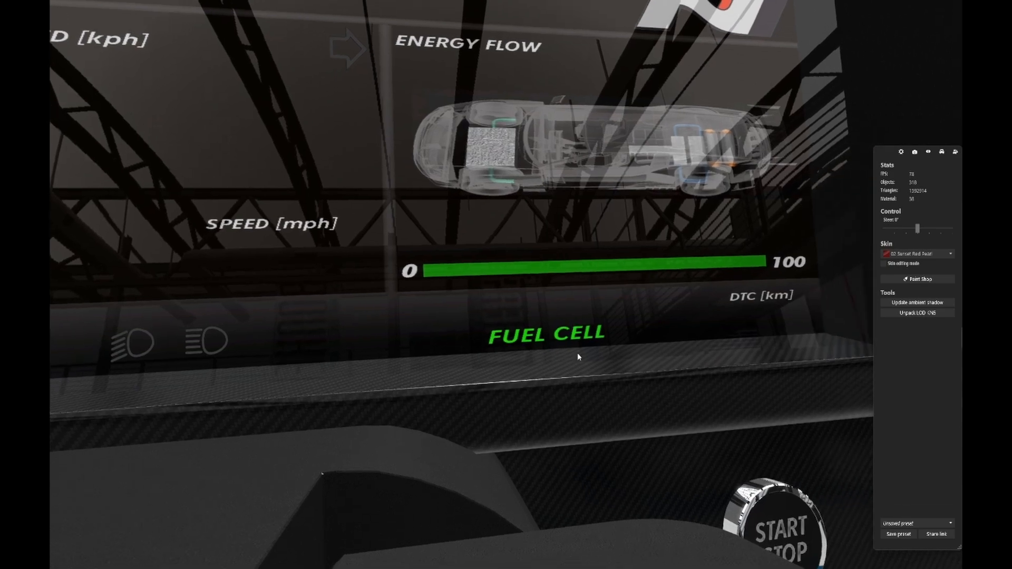
drag(609, 308, 569, 304)
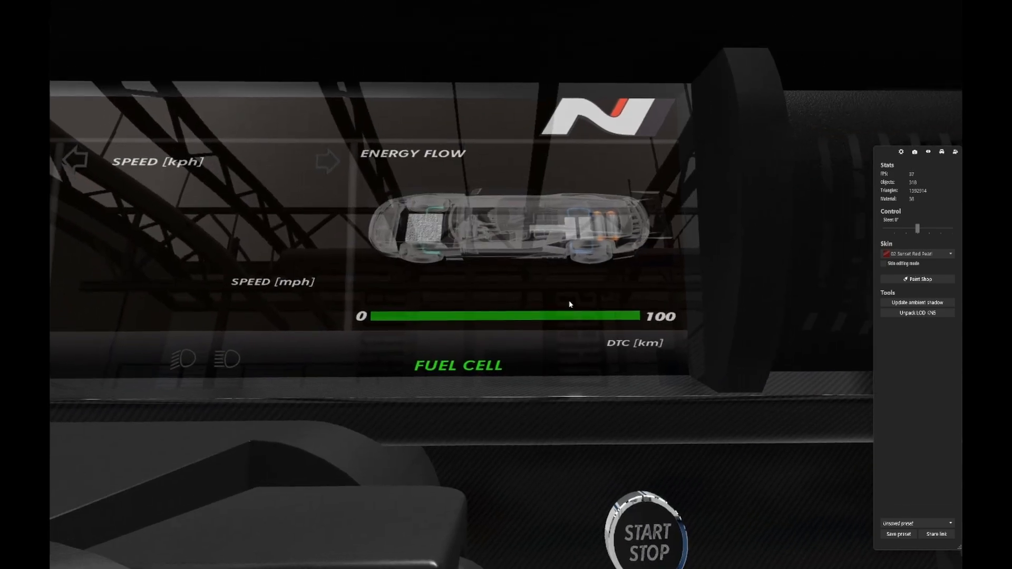
scroll(585, 319, up, 3)
scroll(589, 314, down, 3)
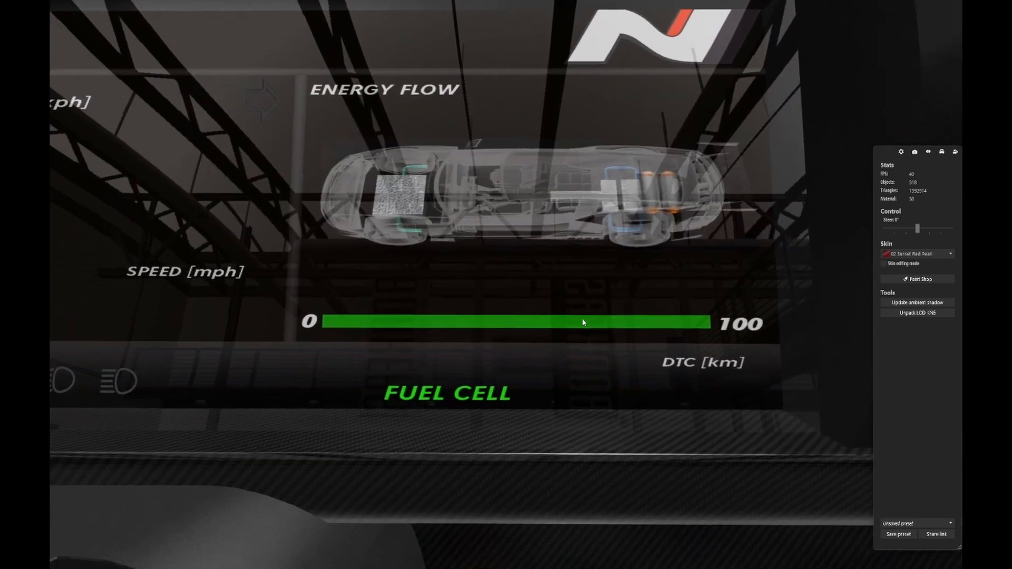
scroll(551, 330, down, 5)
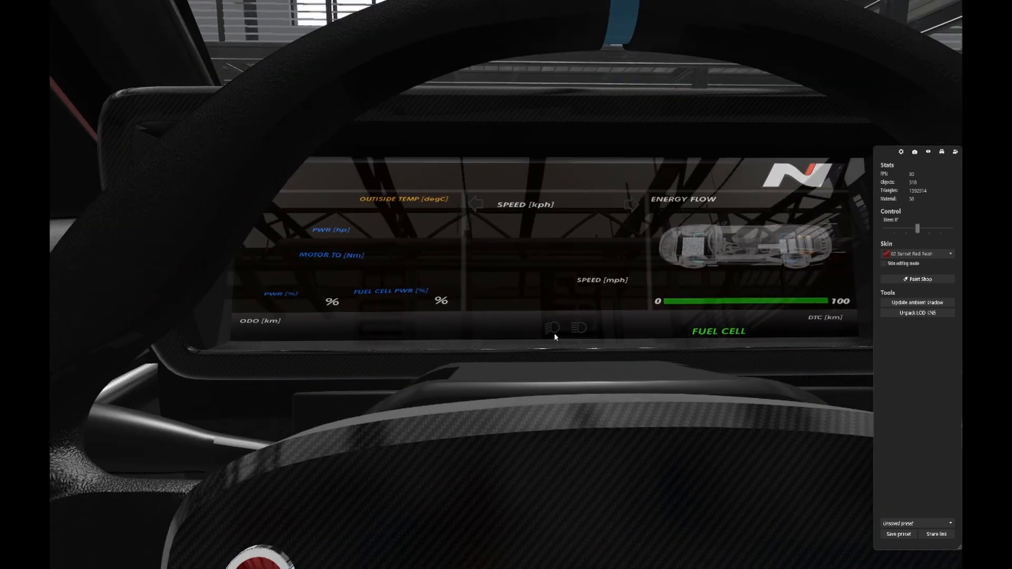
scroll(336, 271, up, 2)
drag(443, 327, 452, 329)
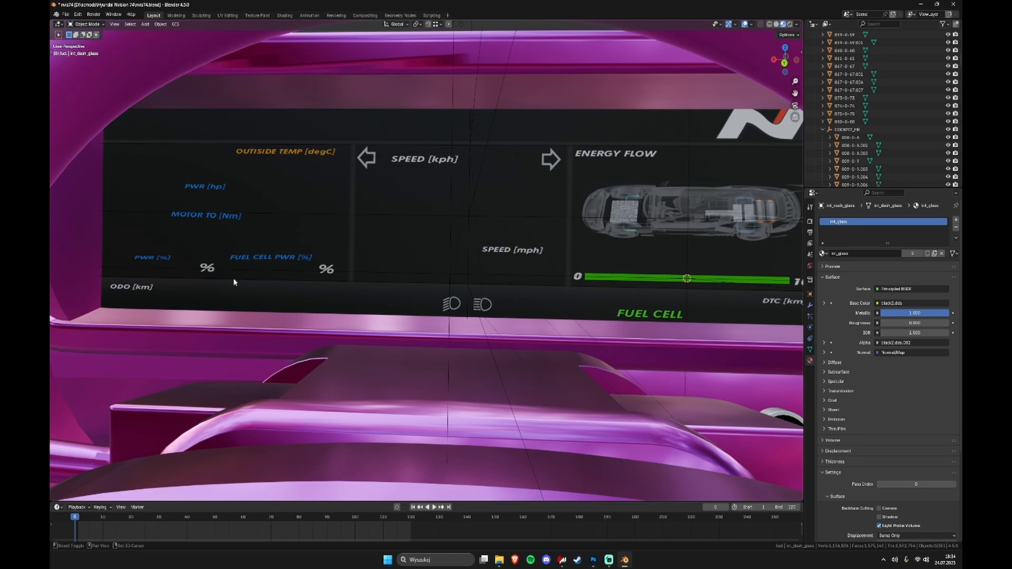
shift+middle_drag(234, 282, 274, 297)
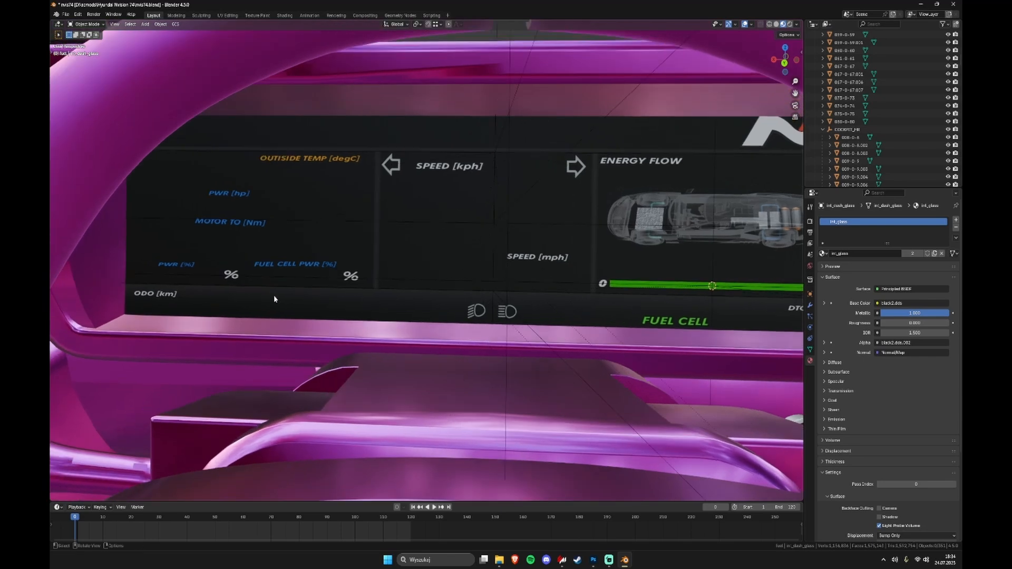
scroll(339, 280, up, 1)
scroll(359, 280, down, 2)
shift+middle_drag(366, 280, 354, 291)
scroll(354, 291, up, 2)
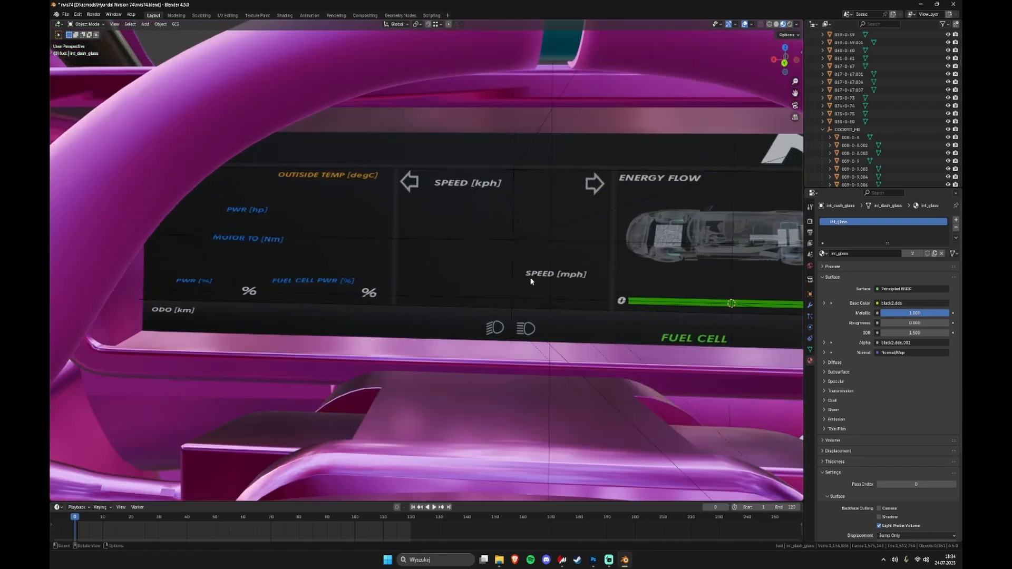
key(shift+a)
click(382, 270)
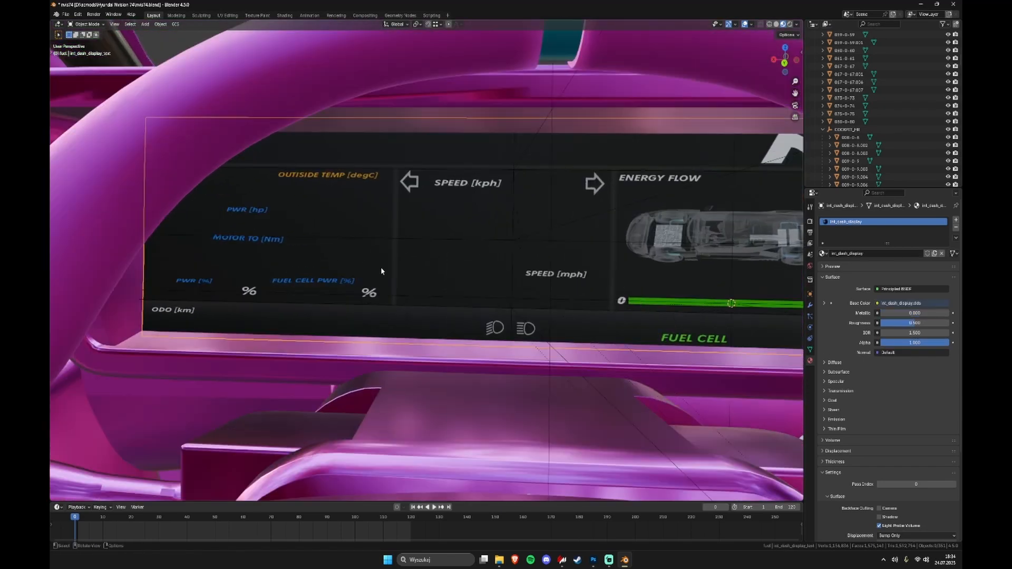
click(629, 304)
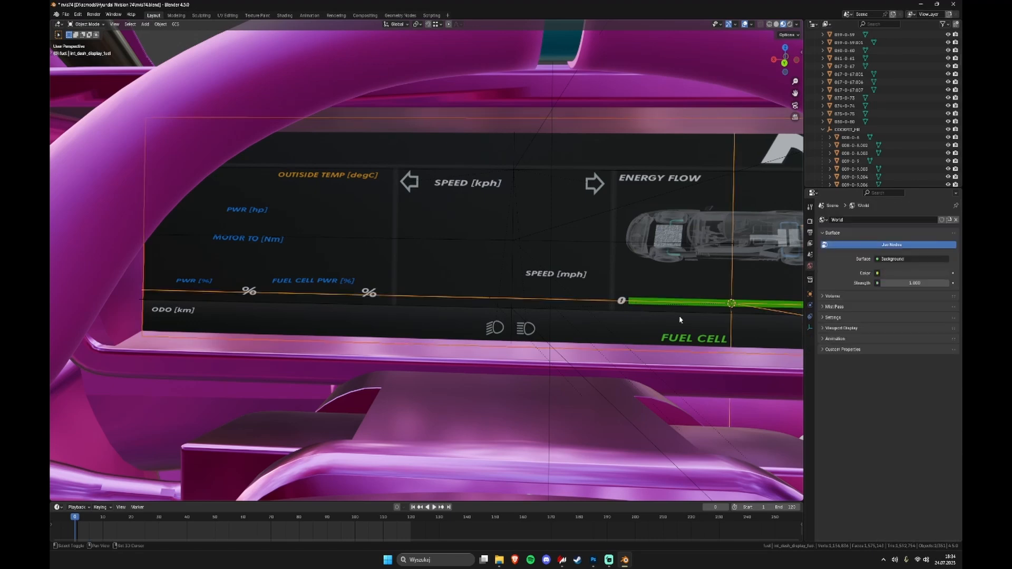
Step: Select all objects of the fuel collection together with the dash display mesh and isolate them in local view
click(712, 305)
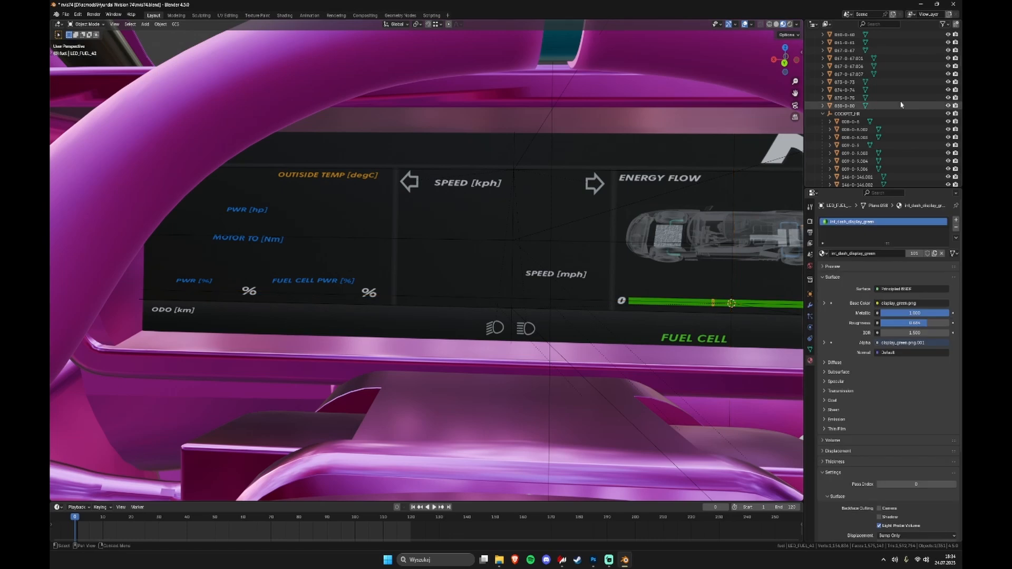
scroll(861, 113, down, 5)
scroll(861, 117, down, 10)
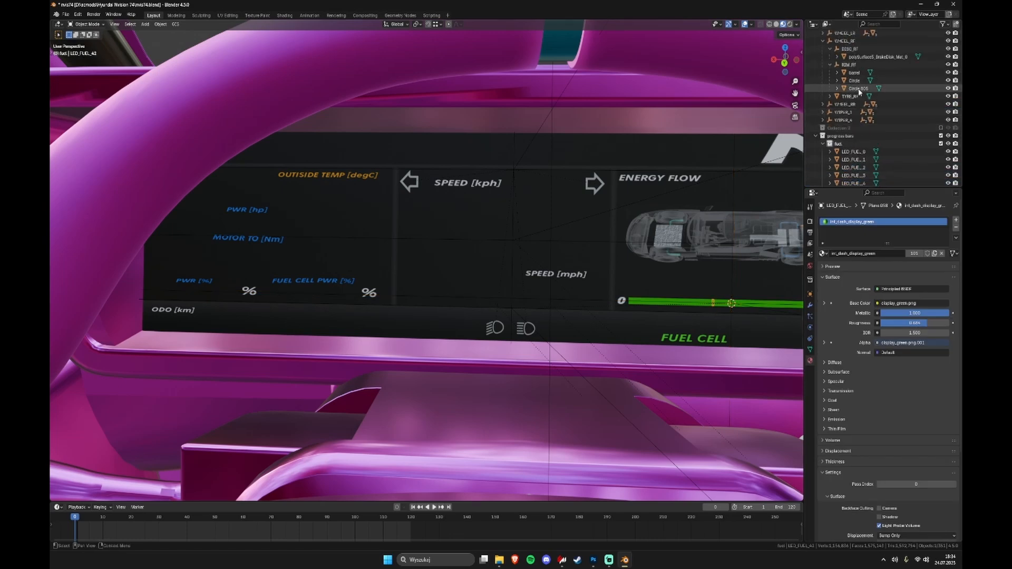
right_click(843, 142)
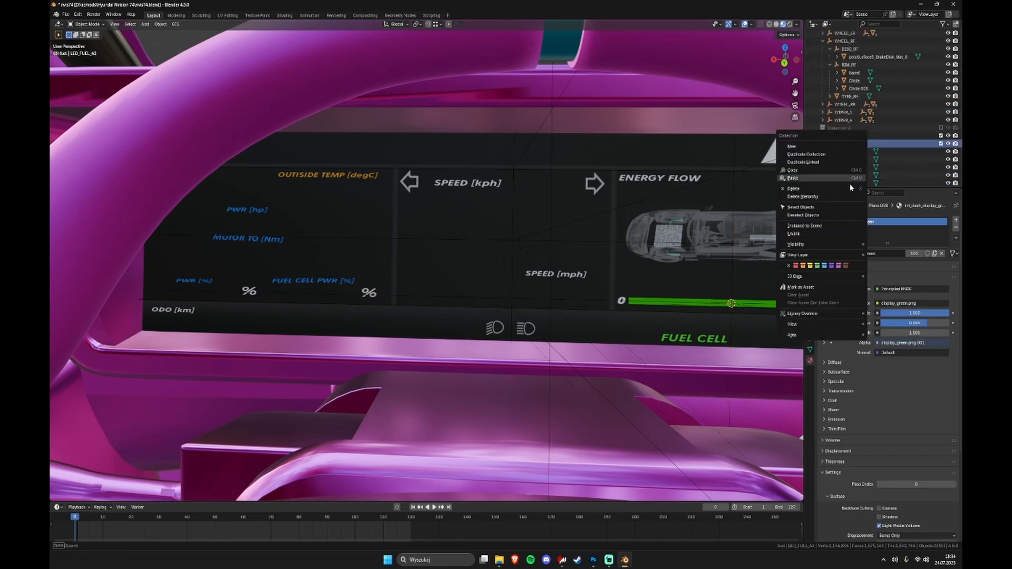
click(829, 208)
click(438, 232)
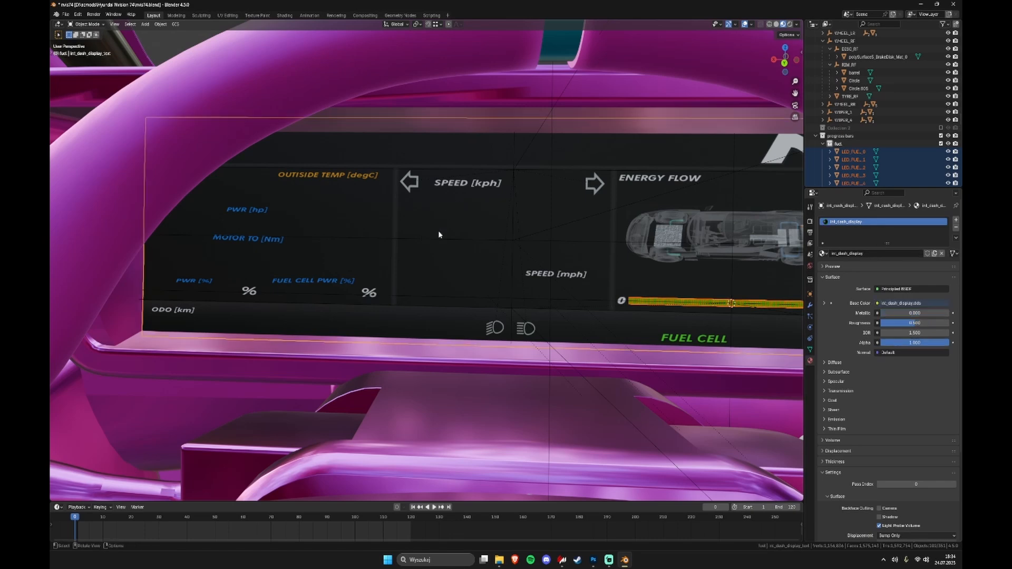
key(KP_Divide)
Step: Add a plane mesh and rotate it -75° about the global X axis
key(shift+a)
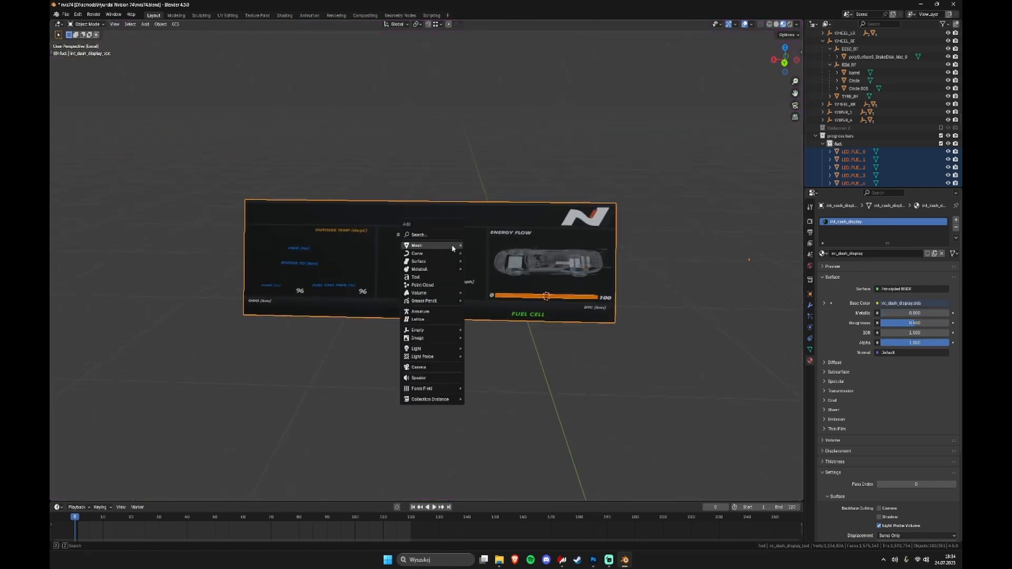
mouse_move(458, 247)
click(502, 246)
key(r)
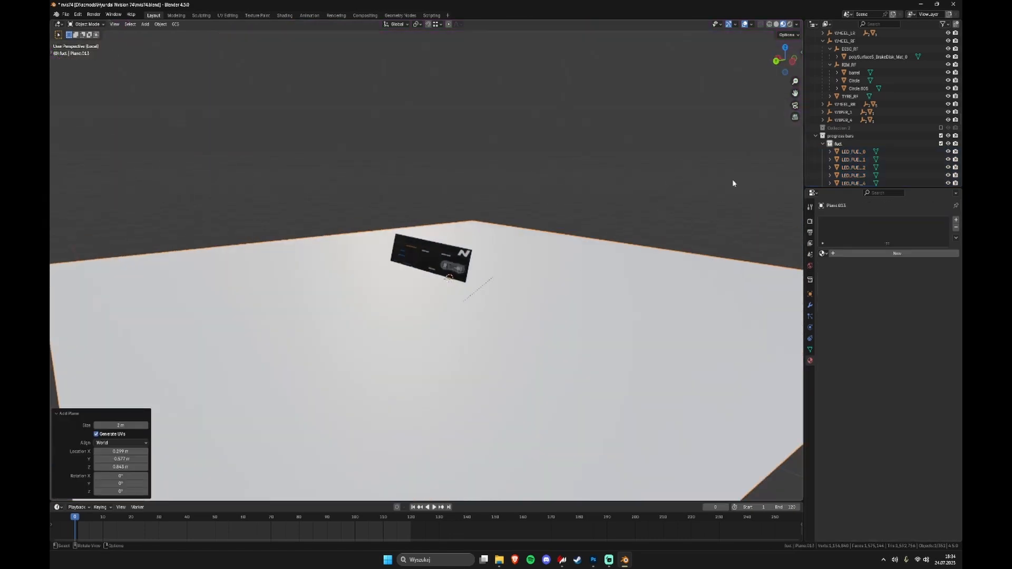
key(x)
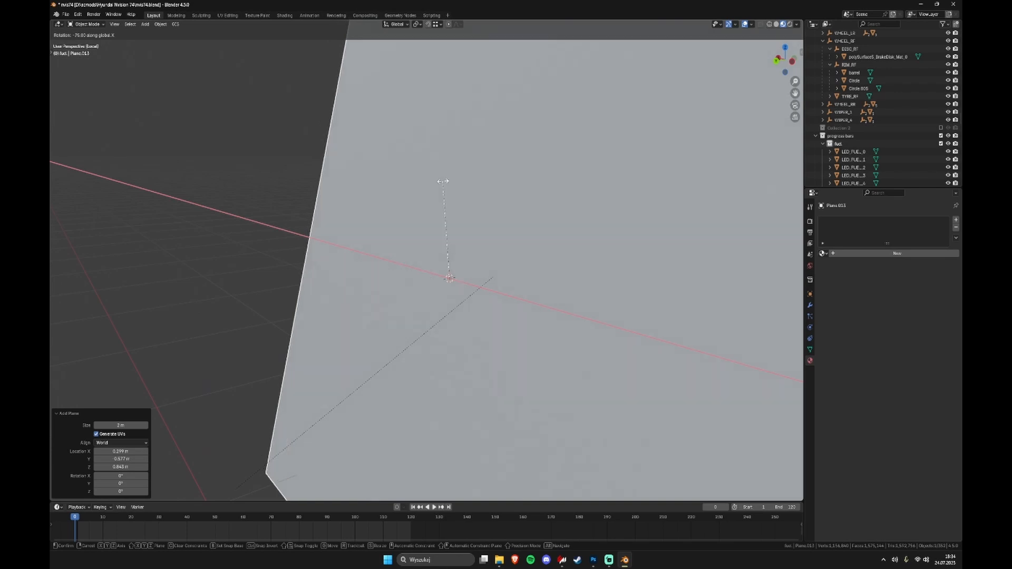
ctrl+click(443, 181)
Step: Scale the new plane down until it is slightly taller than the dash display
key(s)
click(519, 231)
key(s)
click(487, 249)
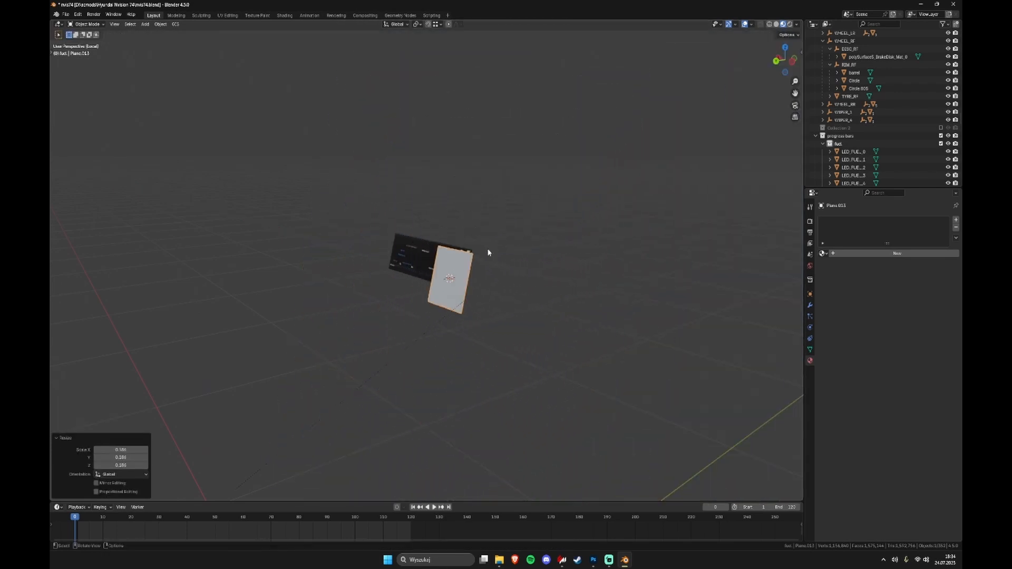
Step: Scale the new plane down to roughly the height of the green fuel bar
key(KP_Decimal)
key(s)
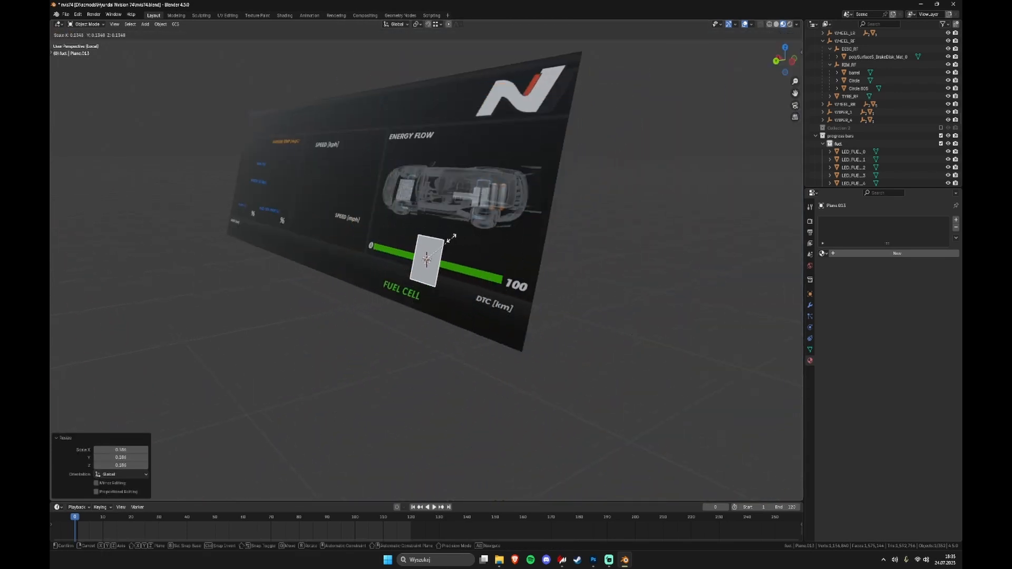
click(495, 238)
key(KP_Decimal)
key(s)
click(467, 267)
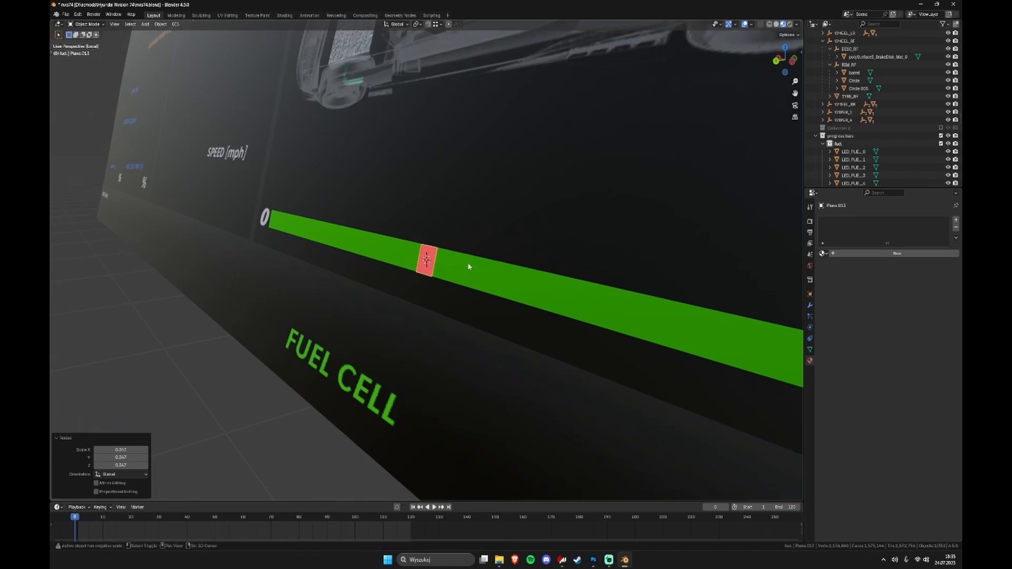
Step: Stretch the plane along the X axis to roughly the length of the fuel bar
middle_drag(468, 266, 548, 261)
key(s)
key(x)
click(210, 279)
key(KP_Decimal)
key(s)
key(x)
click(158, 269)
Step: In the back view, fine-tune the plane's X scale and shift it along its local Y axis to cover the fuel bar
scroll(160, 266, up, 6)
scroll(463, 287, up, 2)
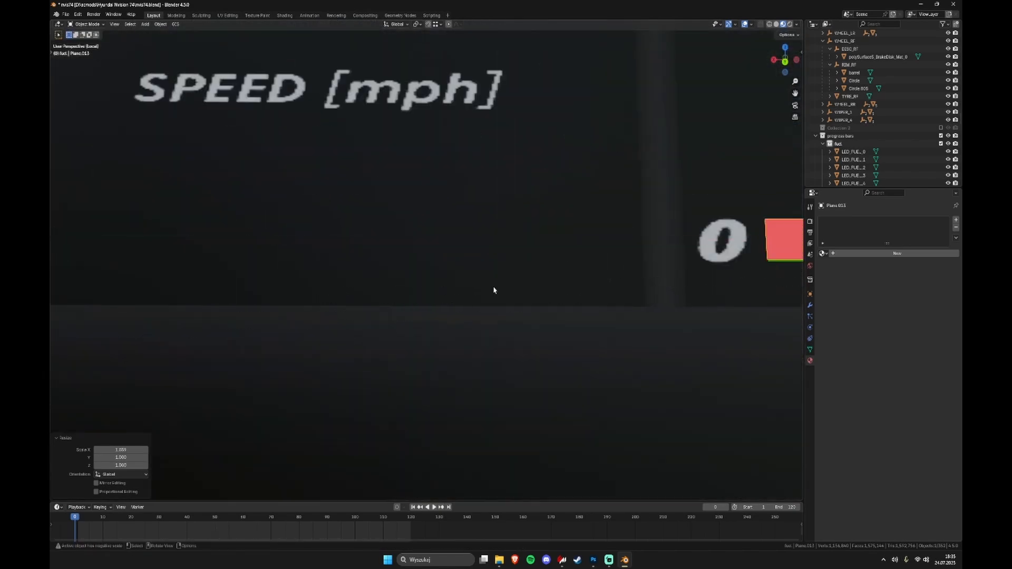
click(785, 62)
shift+middle_drag(668, 172, 369, 153)
scroll(327, 184, up, 4)
key(s)
key(x)
click(316, 192)
key(g)
key(y)
key(y)
click(549, 244)
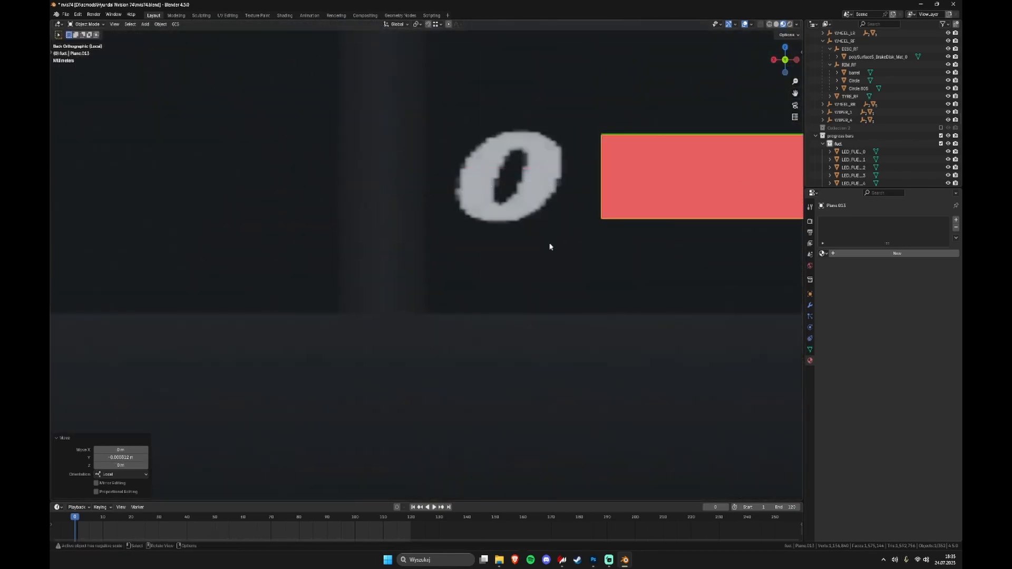
Step: Flip the face normals of the plane so it faces outward from the display
key(KP_Decimal)
key(Tab)
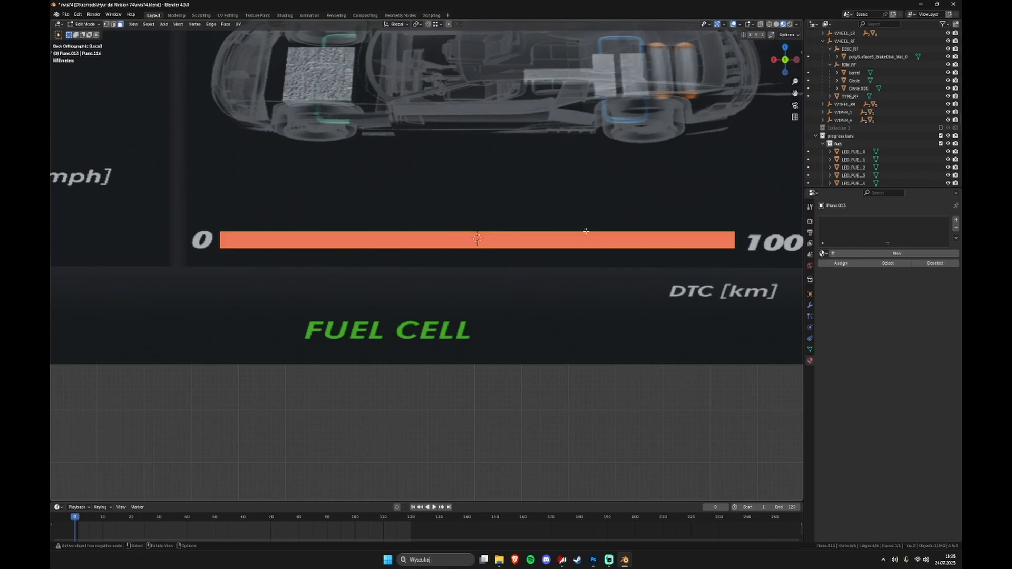
key(alt+n)
click(586, 231)
key(Tab)
Step: Move the plane off the fuel bar into the power panel, just above the two % signs
scroll(579, 259, down, 5)
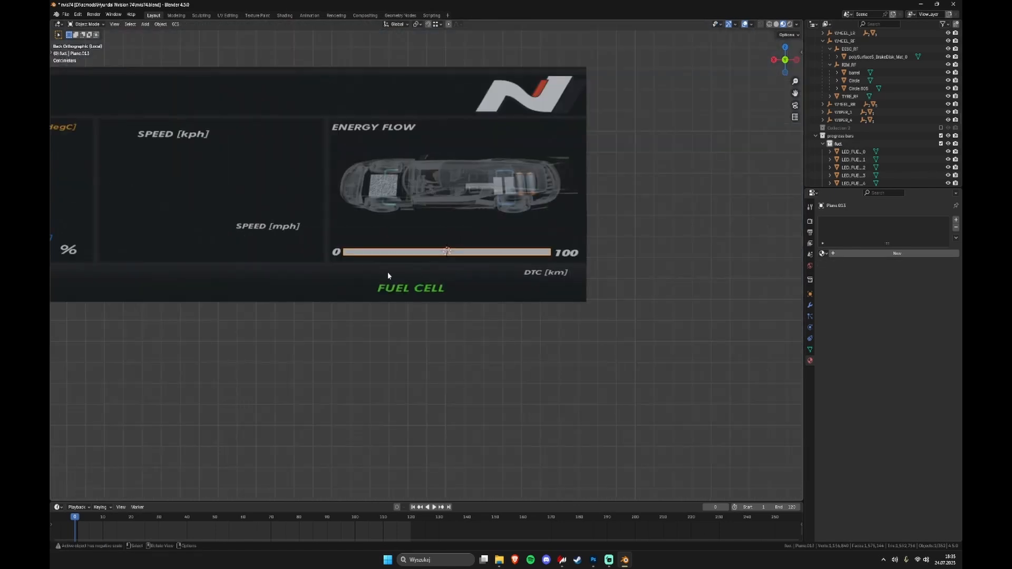
shift+middle_drag(388, 275, 637, 330)
key(g)
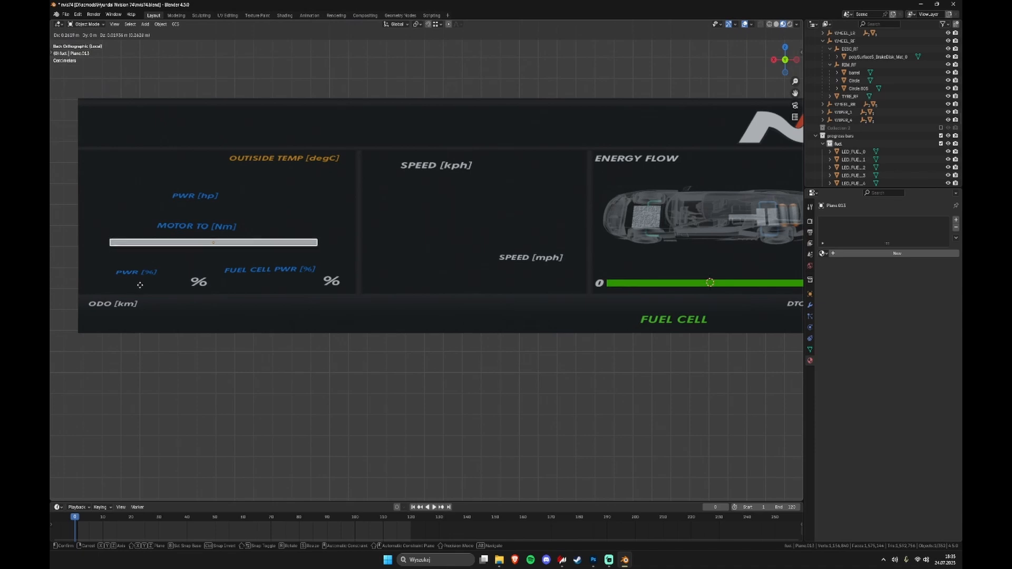
click(161, 310)
scroll(323, 235, up, 3)
scroll(467, 300, up, 5)
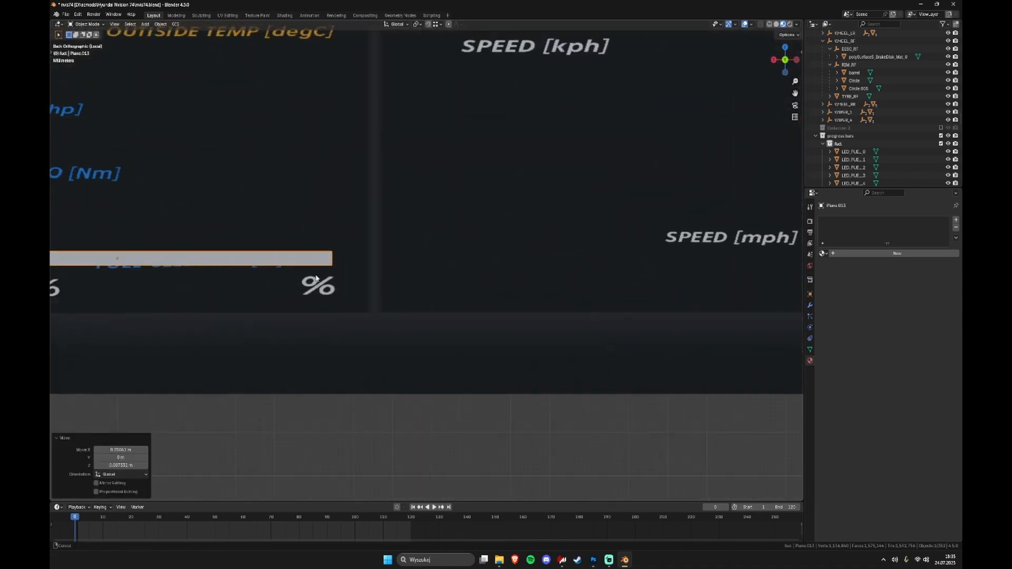
key(Tab)
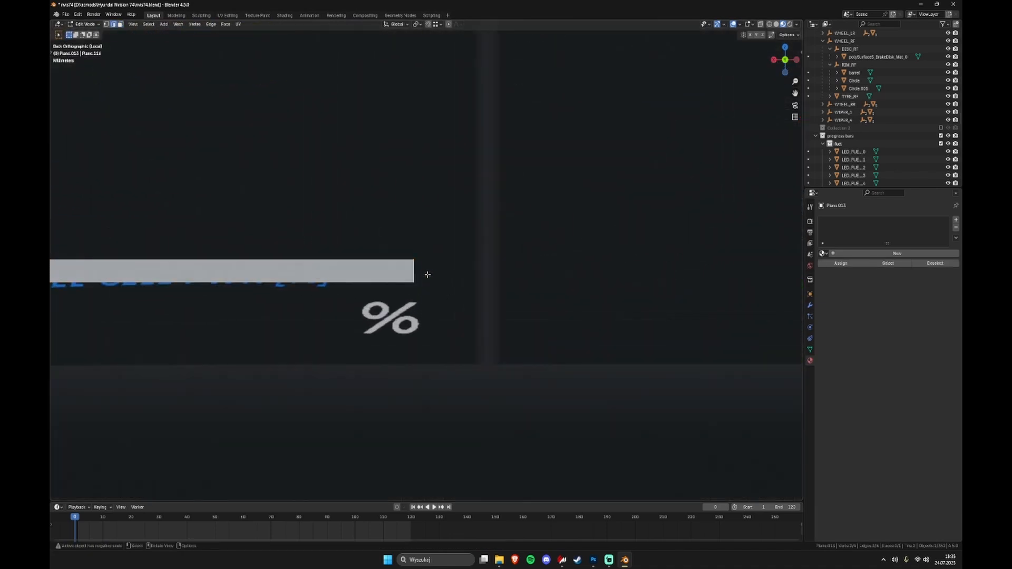
key(Tab)
key(g)
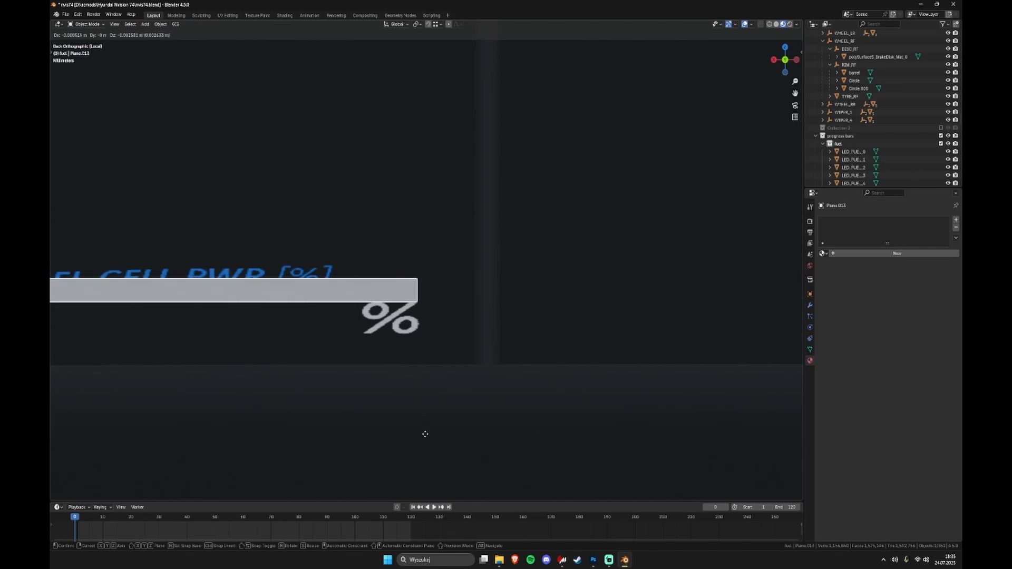
click(441, 394)
Step: Scale the plane's mesh along X until one end reaches the divider beside the speed panel
key(Tab)
key(a)
key(s)
key(x)
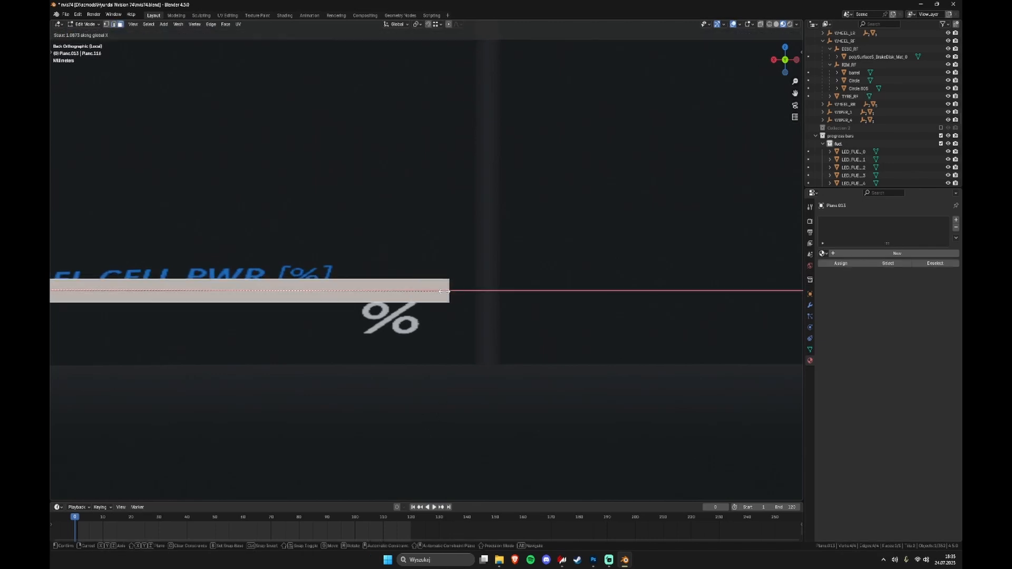
click(553, 293)
Step: Move the plane's opposite end edge along X to the outer edge of the dash display
scroll(539, 305, down, 4)
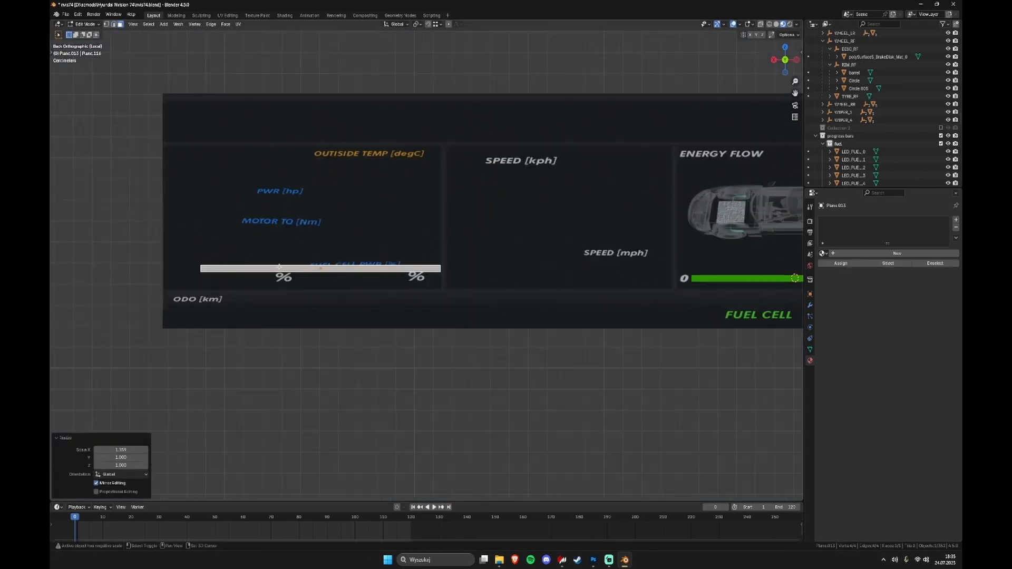
scroll(345, 285, up, 2)
click(349, 293)
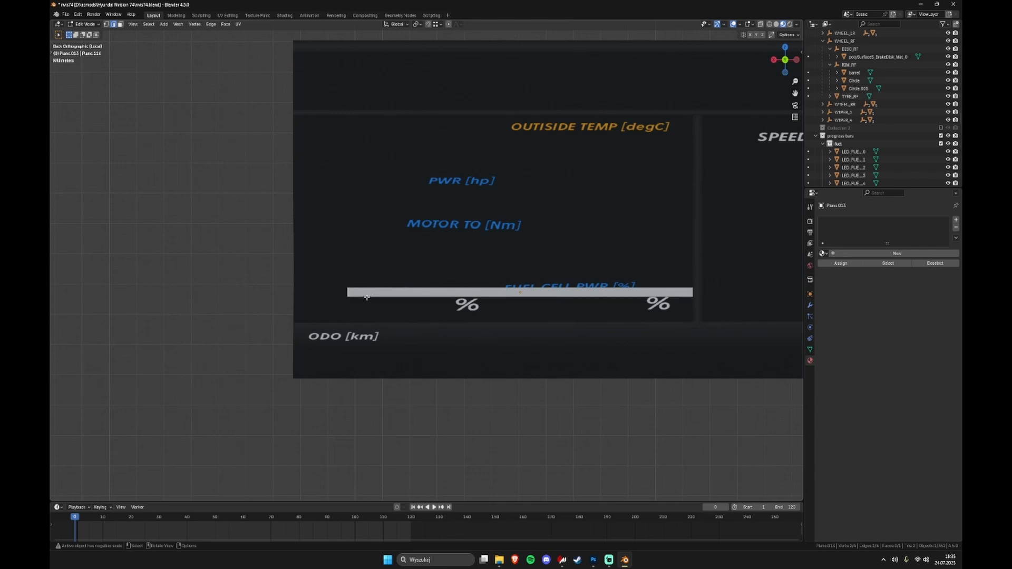
scroll(366, 302, up, 2)
key(g)
key(x)
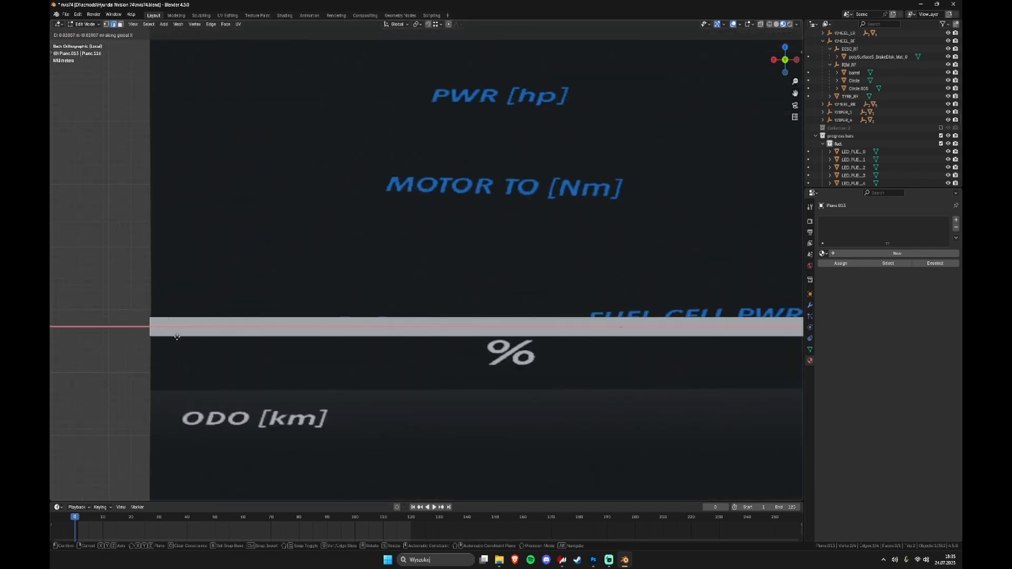
click(177, 337)
scroll(546, 309, down, 5)
key(Tab)
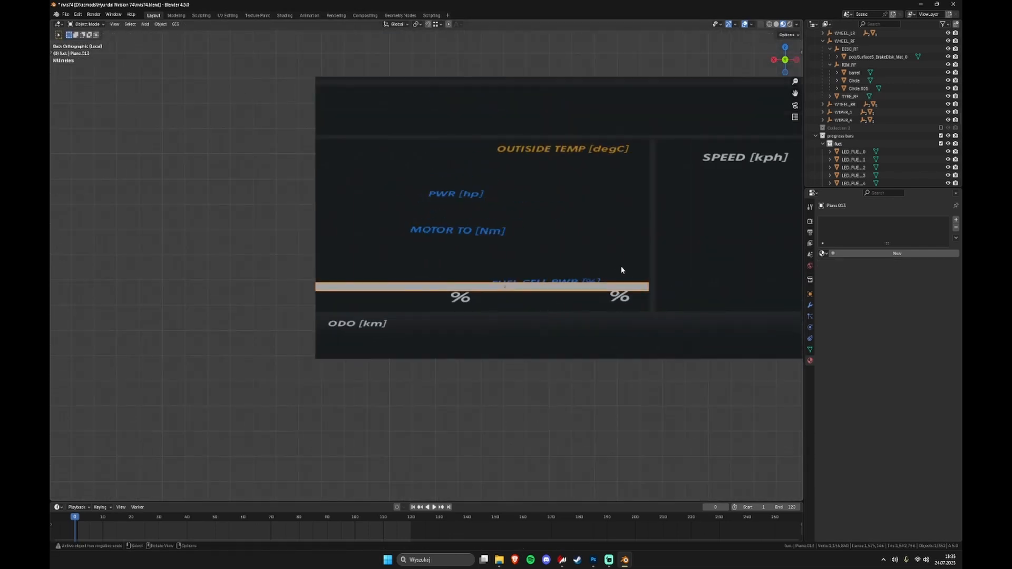
Step: Set the plane's origin to its geometry
scroll(621, 270, down, 3)
scroll(663, 266, up, 5)
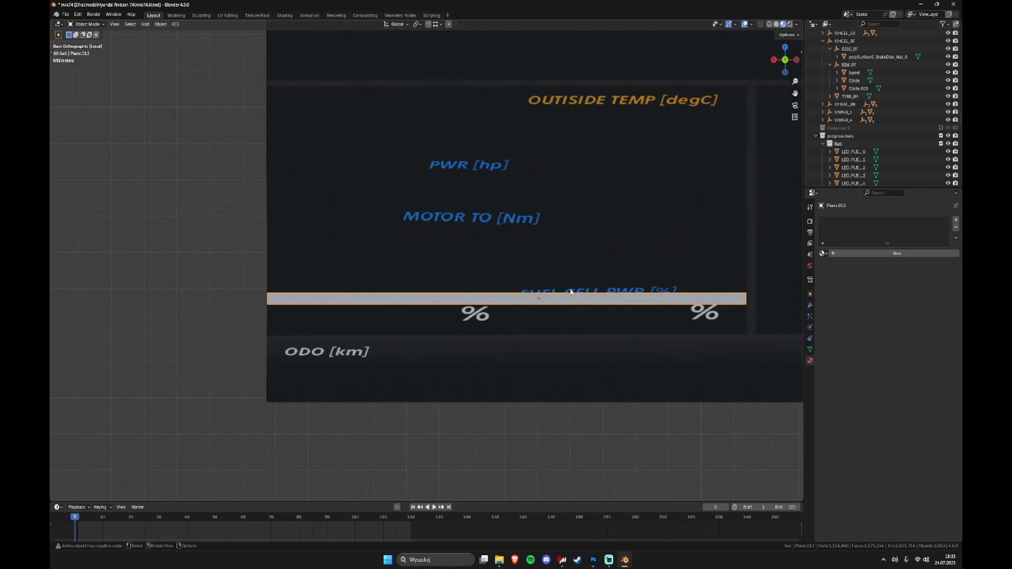
right_click(506, 327)
mouse_move(517, 293)
click(648, 300)
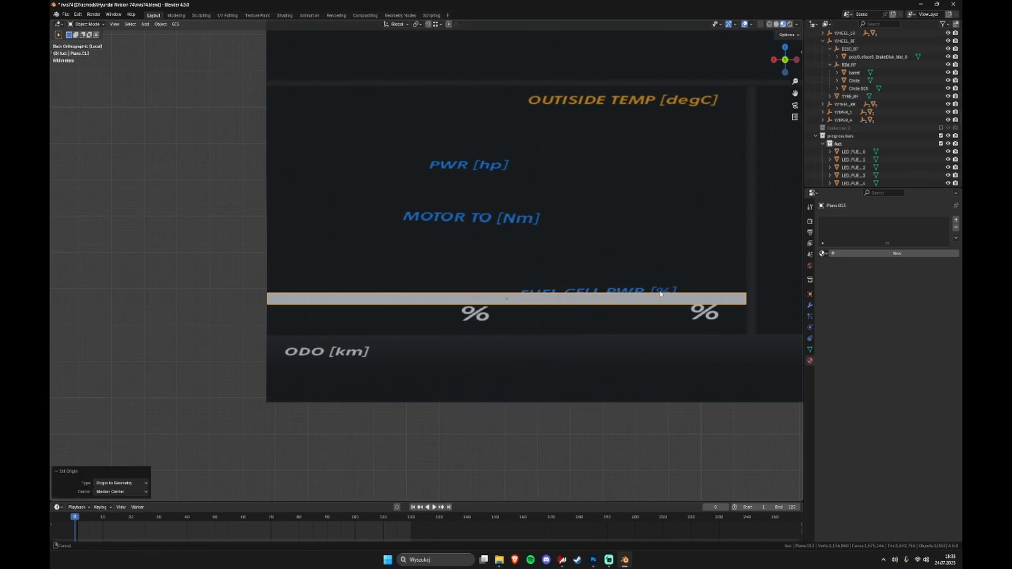
Step: Shorten the plane along X with a scale of about 0.88, leaving equal margins at both ends of the power panel
scroll(661, 294, up, 5)
key(s)
key(x)
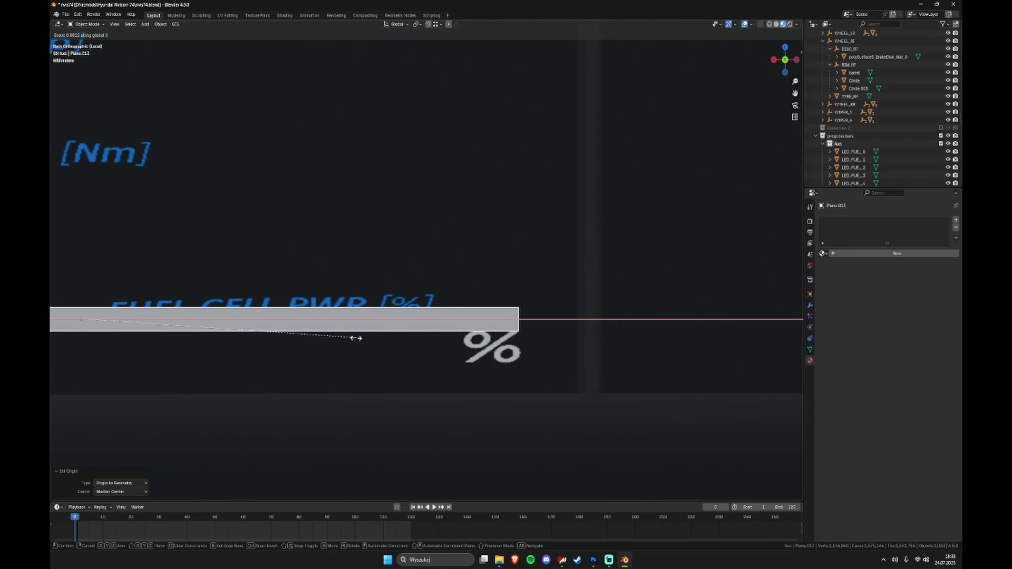
click(360, 335)
Step: Move the plane up along Z to sit between the PWR [hp] and MOTOR TO [Nm] labels
scroll(374, 331, down, 6)
shift+middle_drag(314, 332, 520, 341)
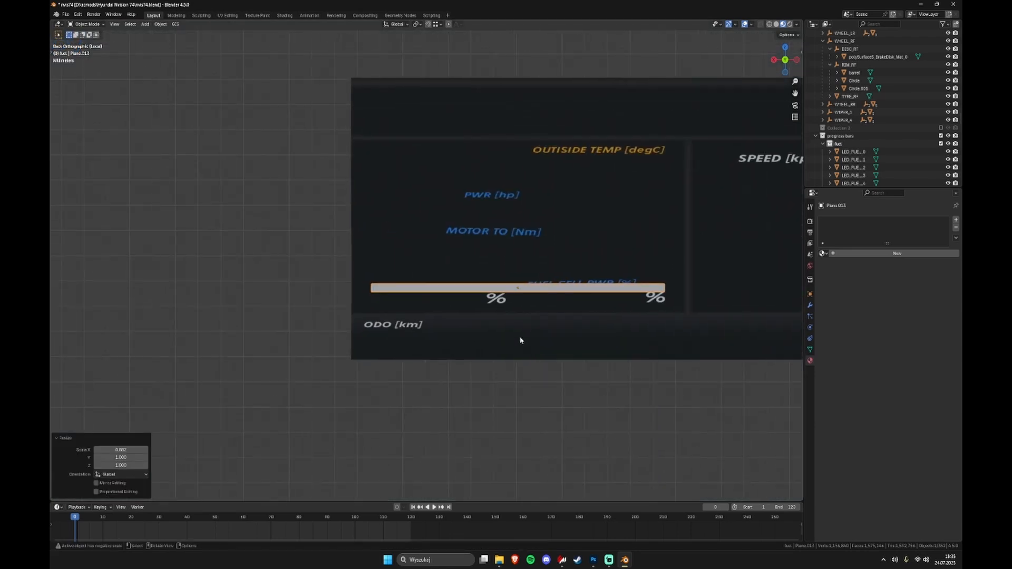
key(g)
key(z)
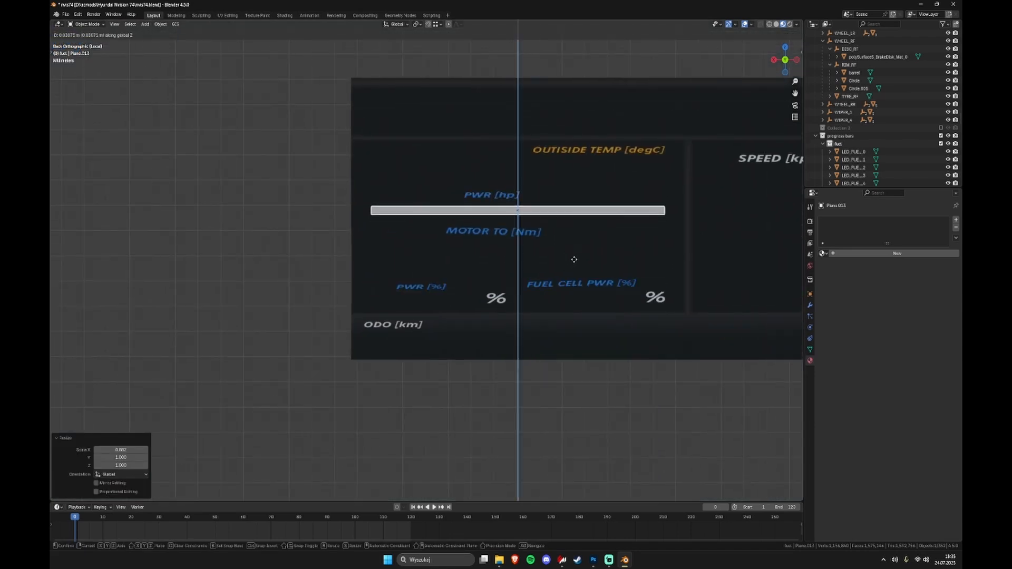
click(572, 265)
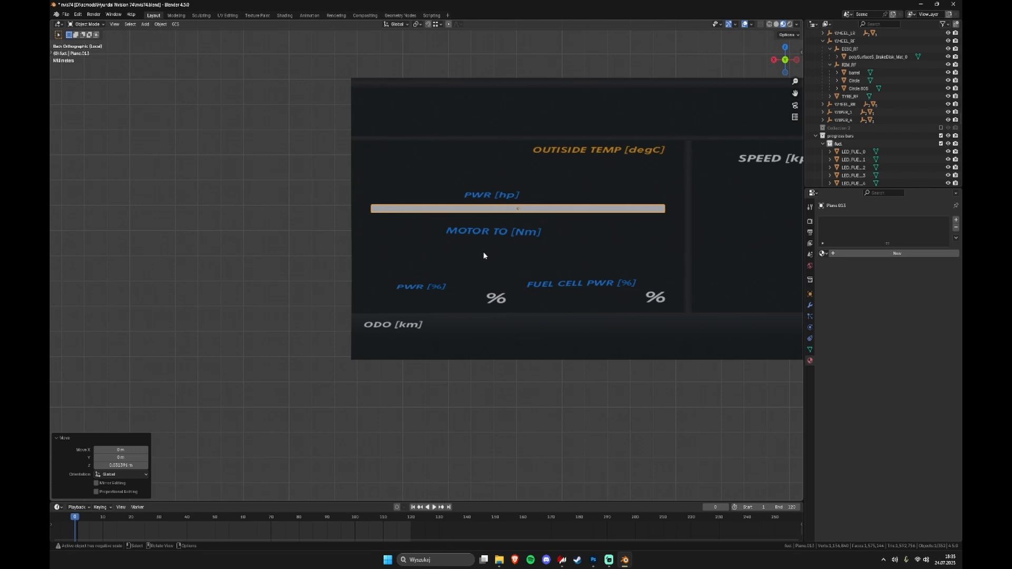
Step: Move the plane along global Y by about -0.011 m so it sits just in front of the display surface
key(KP_Decimal)
middle_drag(453, 185, 527, 211)
scroll(533, 211, up, 4)
key(g)
key(y)
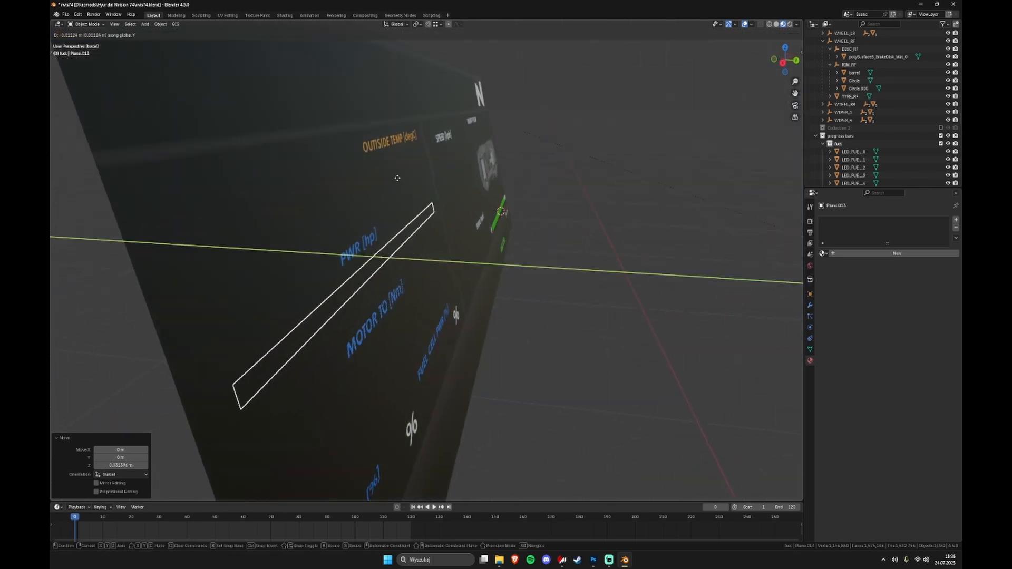
click(398, 178)
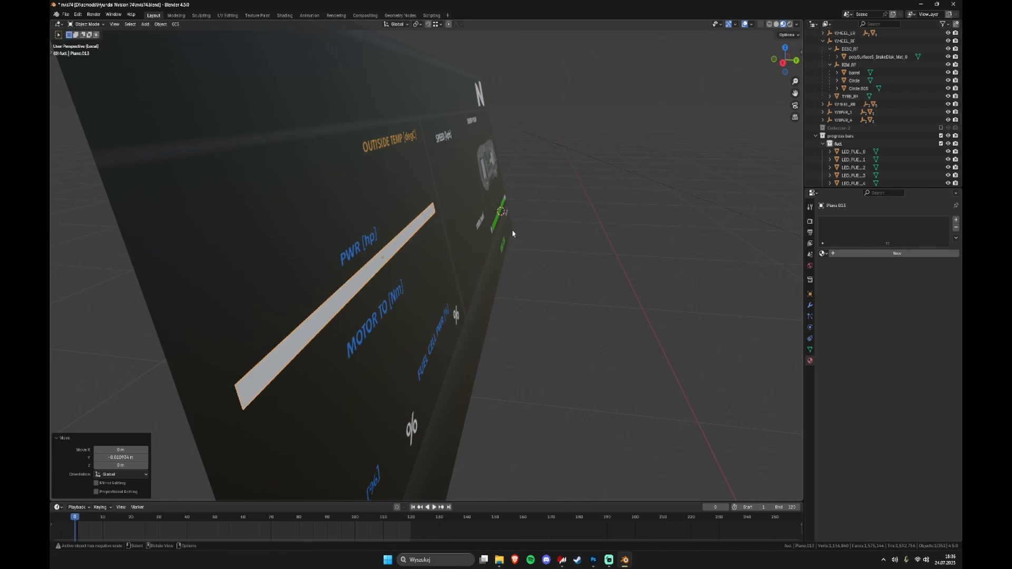
middle_drag(512, 233, 462, 232)
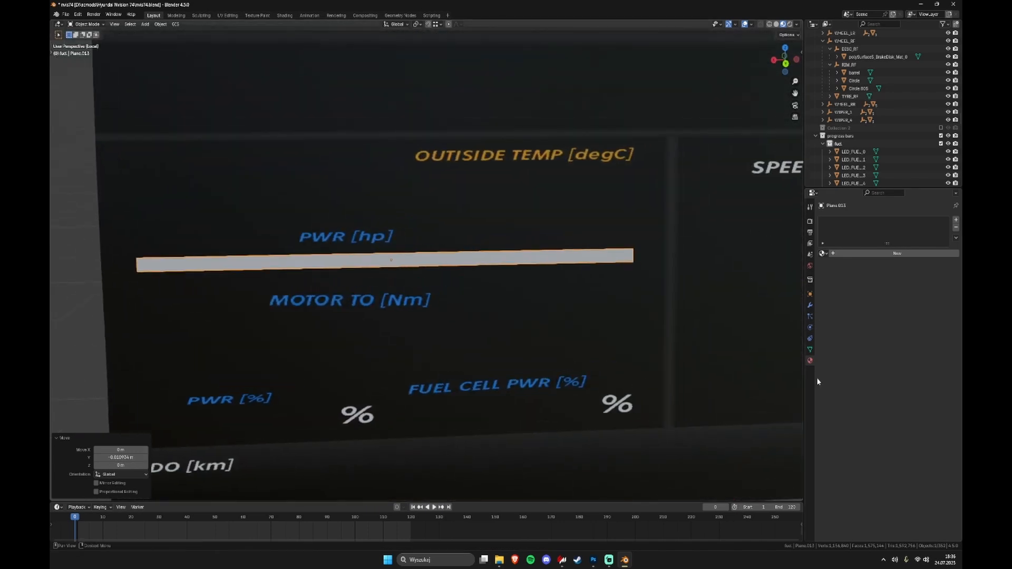
Step: Assign the int_dash_display_green material to the power bar plane and inspect its display_green.png texture
scroll(696, 316, down, 2)
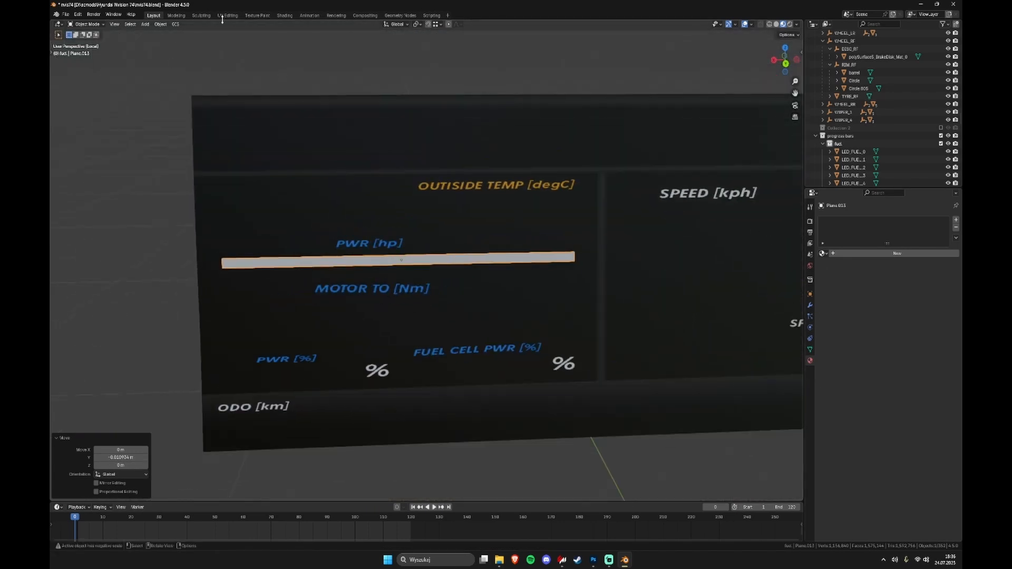
click(283, 15)
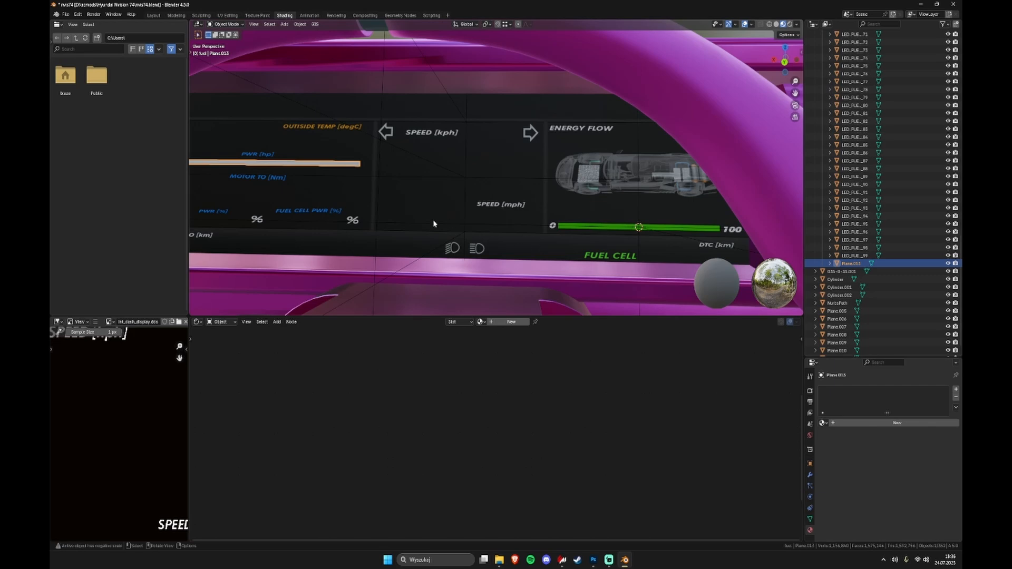
scroll(433, 224, down, 5)
click(822, 422)
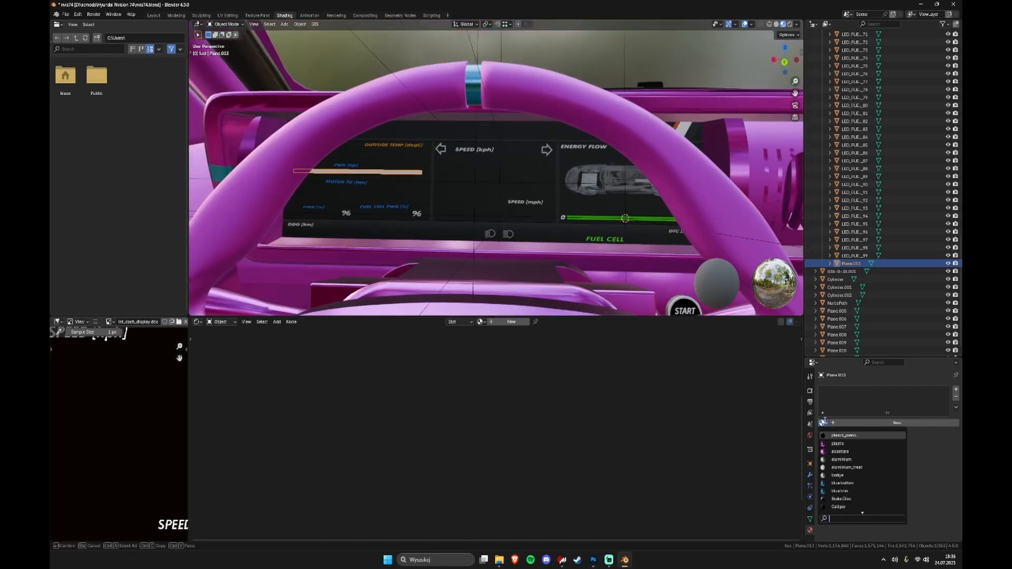
scroll(844, 468, down, 20)
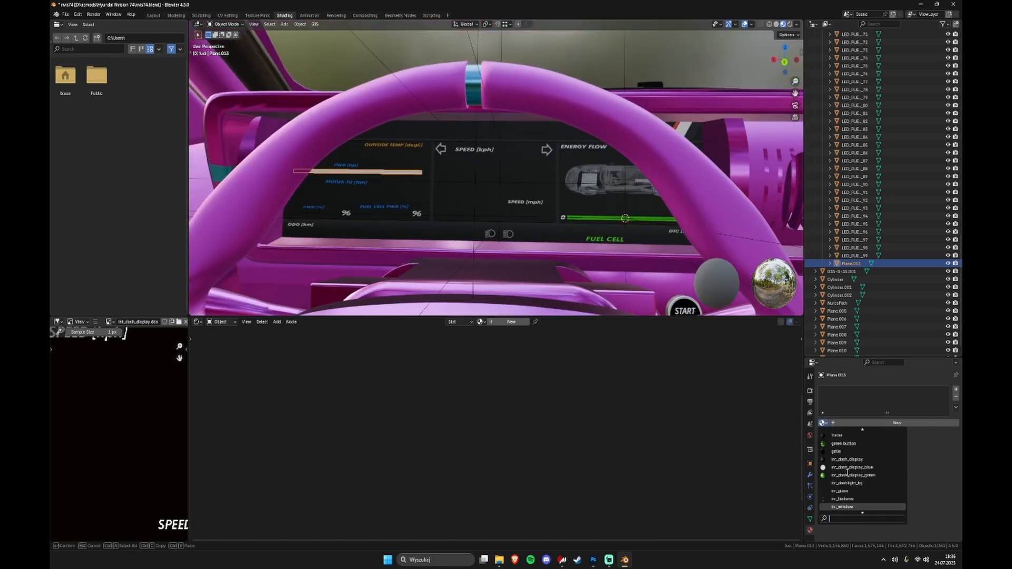
click(846, 474)
key(Tab)
middle_drag(397, 190, 413, 191)
key(Home)
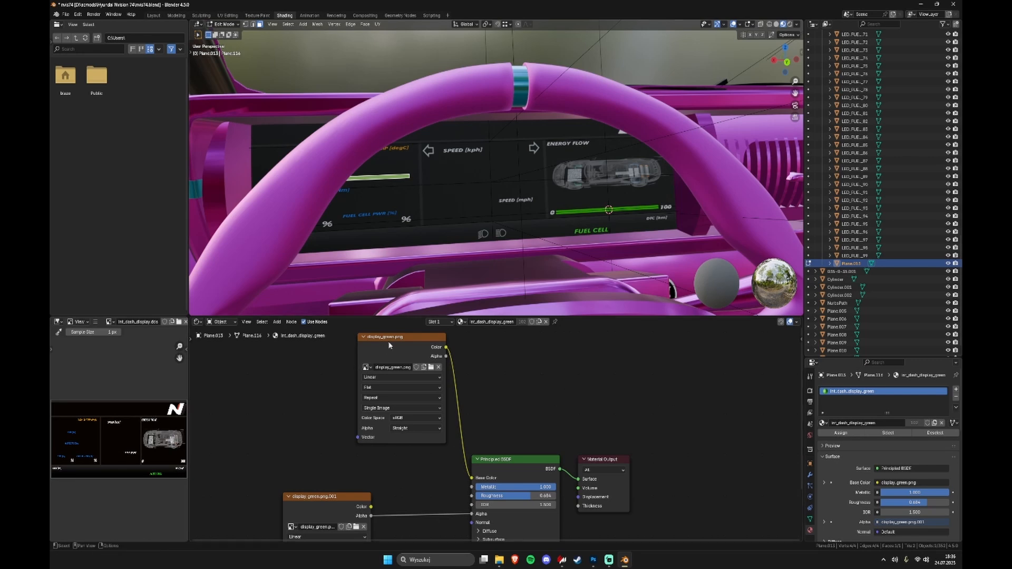
click(389, 346)
scroll(396, 226, up, 8)
Step: Try the blue button material on the power bar plane
key(Tab)
click(822, 423)
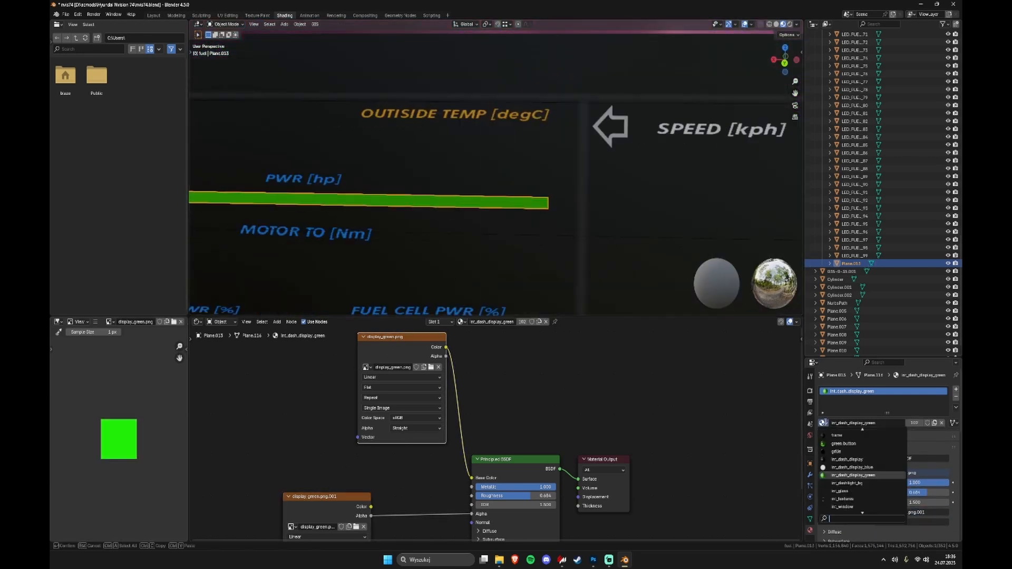
text(blue)
key(Return)
mouse_move(458, 227)
middle_down()
mouse_move(517, 233)
mouse_move(504, 219)
mouse_move(458, 214)
middle_up()
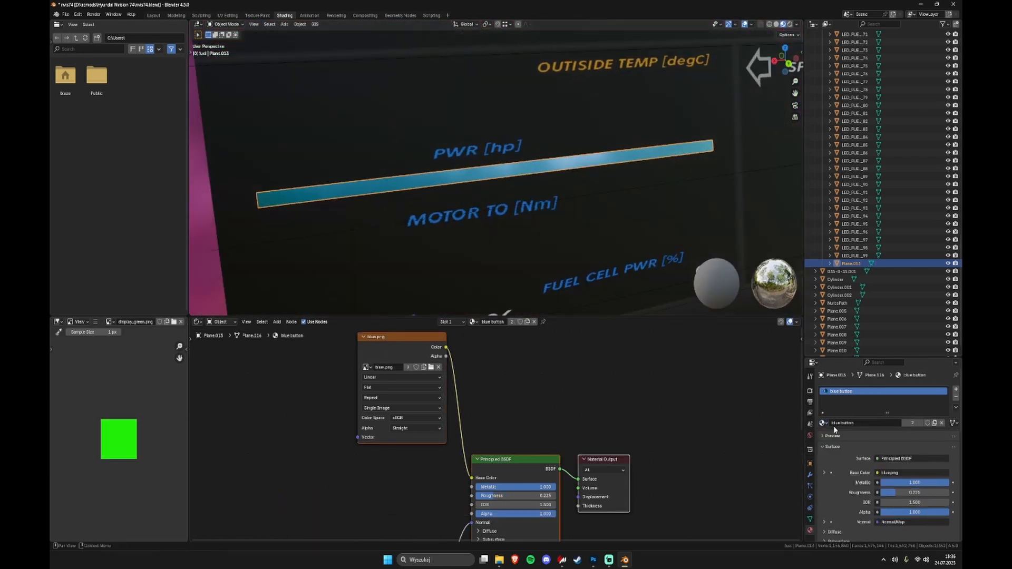
click(822, 423)
text(digits)
key(Escape)
click(606, 217)
key(h)
scroll(621, 201, down, 4)
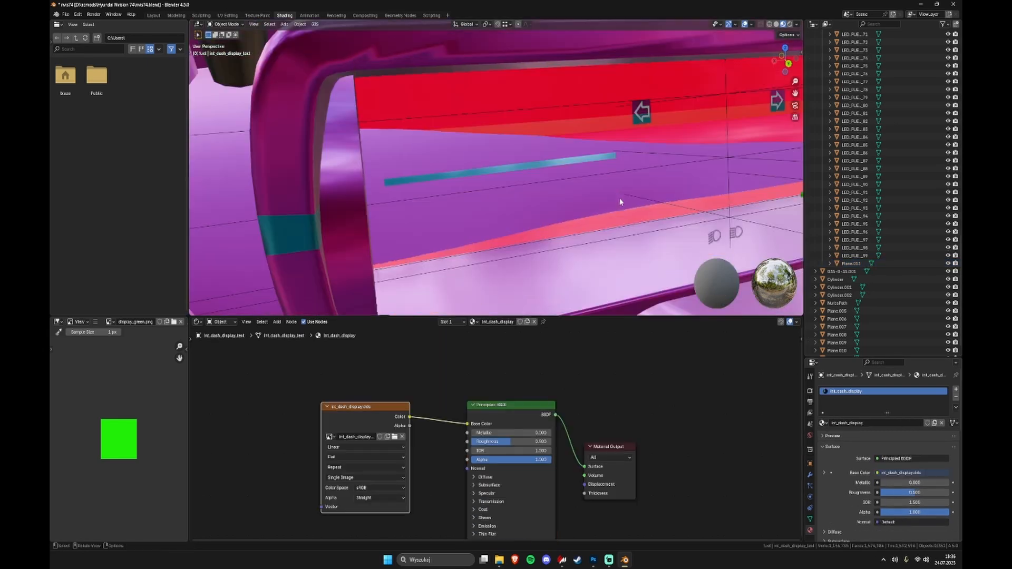
key(ctrl+z)
key(ctrl+z)
Step: Assign the int_dash_display material to the power bar plane and open its UVs for editing
click(823, 422)
key(Return)
key(Tab)
click(227, 15)
Step: Shrink the plane's UV face and place it at the blue FUEL CELL PWR lettering in the dash texture
key(s)
click(266, 216)
key(g)
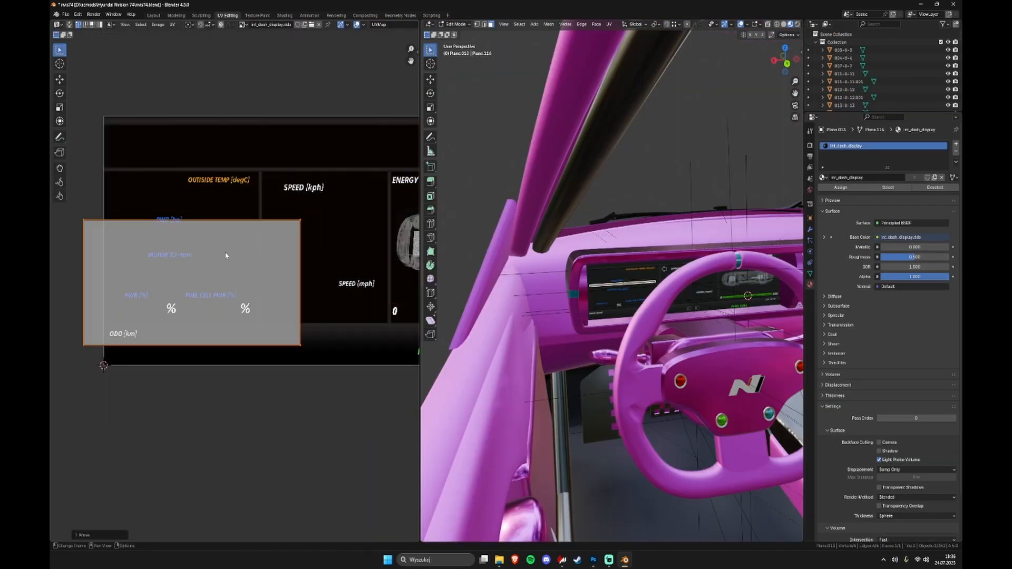
key(s)
click(194, 284)
scroll(195, 311, up, 9)
middle_drag(242, 171, 280, 237)
scroll(279, 237, up, 8)
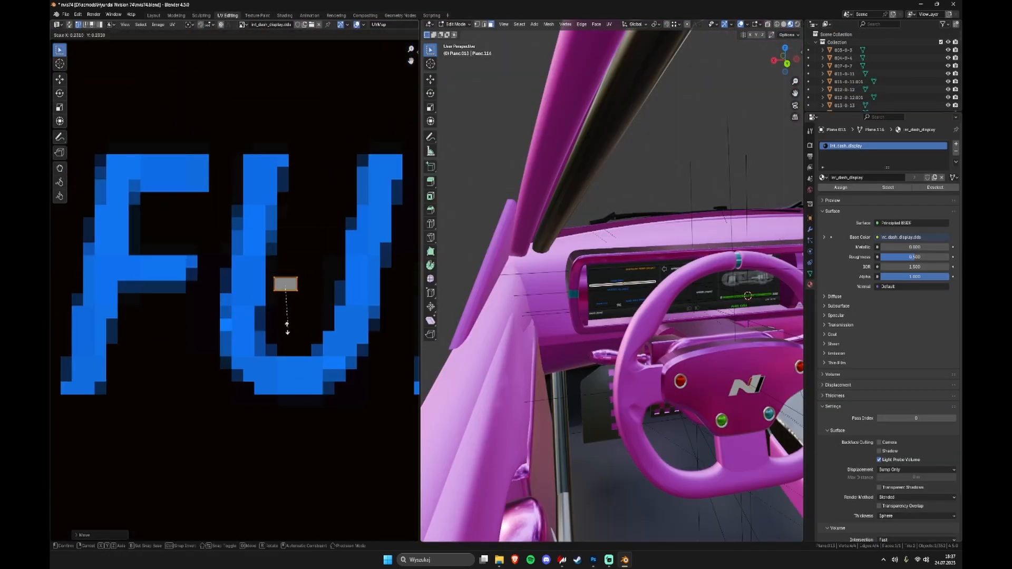
Step: Return to the Layout workspace and apply the power bar plane's scale in object mode
key(Tab)
click(154, 15)
scroll(494, 271, down, 2)
middle_drag(494, 271, 477, 288)
key(Tab)
key(2)
scroll(289, 311, up, 4)
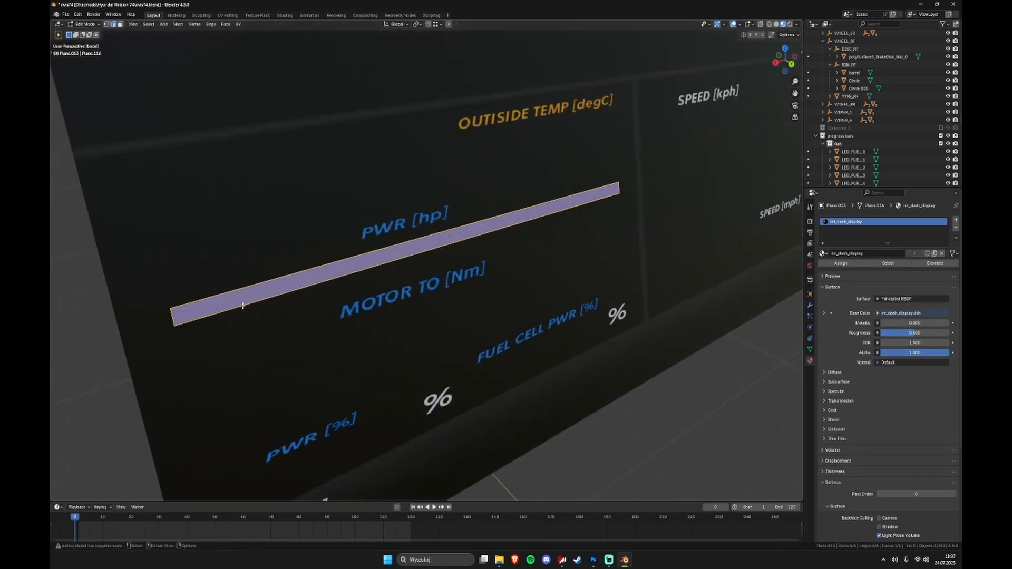
key(Tab)
scroll(655, 233, down, 5)
middle_drag(654, 233, 608, 233)
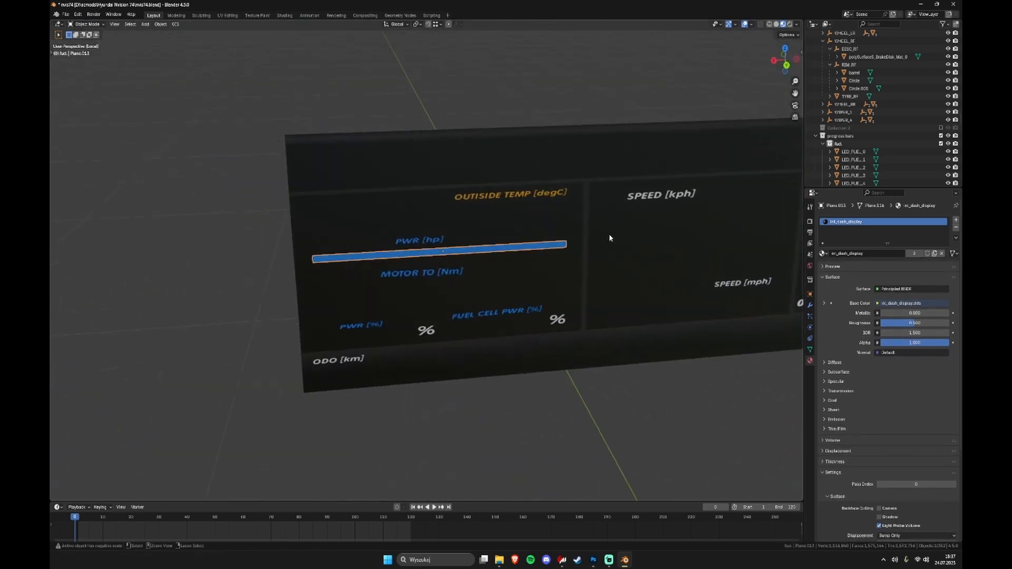
key(ctrl+a)
click(609, 237)
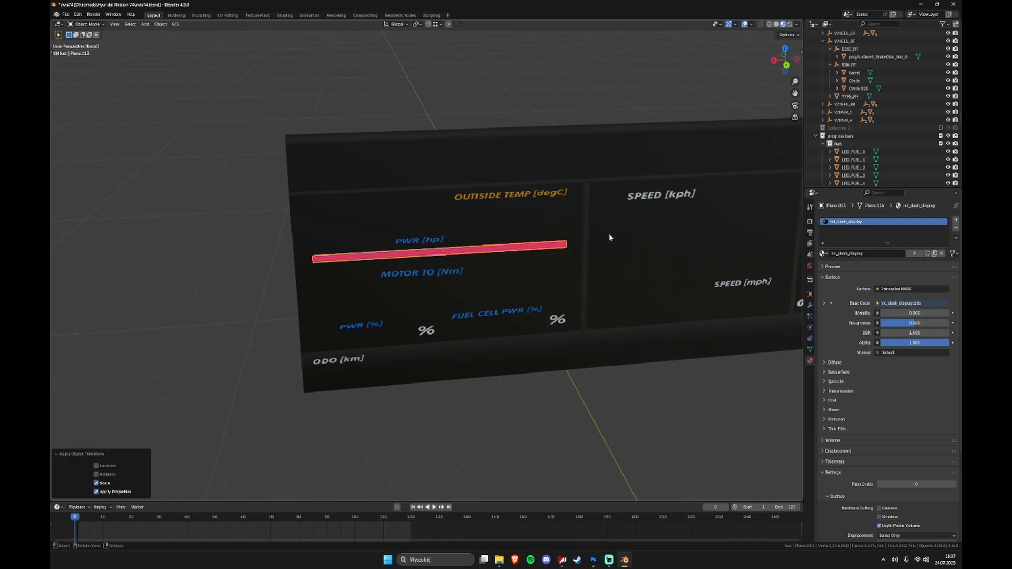
Step: Flip the normals of the power bar plane
key(Tab)
key(alt+n)
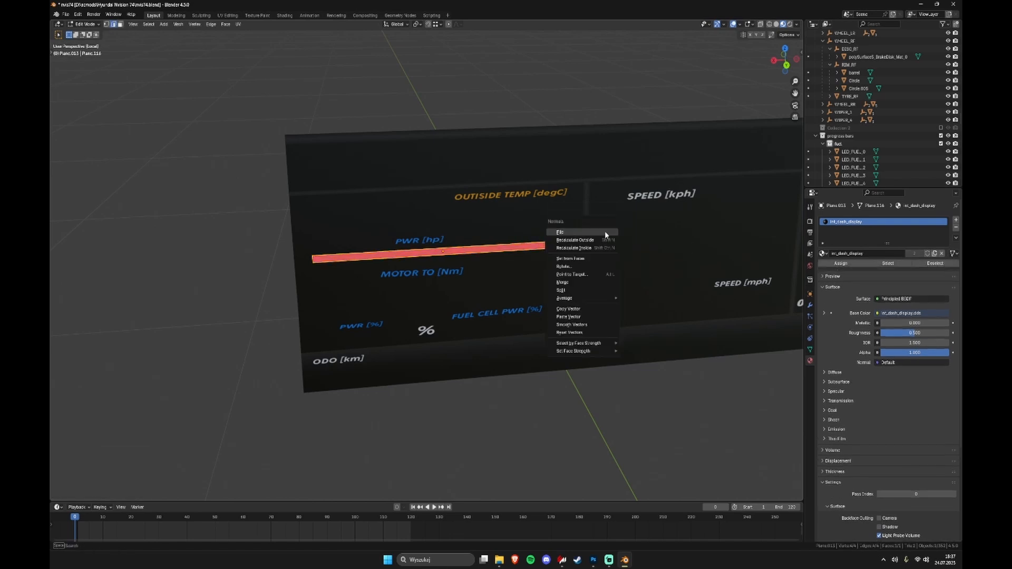
click(605, 232)
key(Tab)
middle_drag(605, 235, 644, 239)
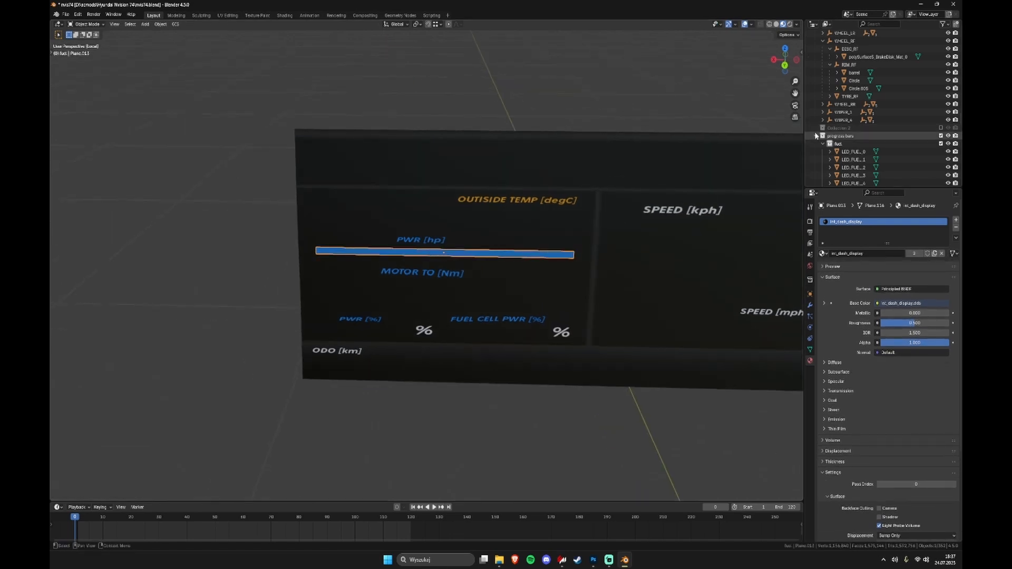
Step: Collapse the main Collection in the scene hierarchy
scroll(836, 70, down, 15)
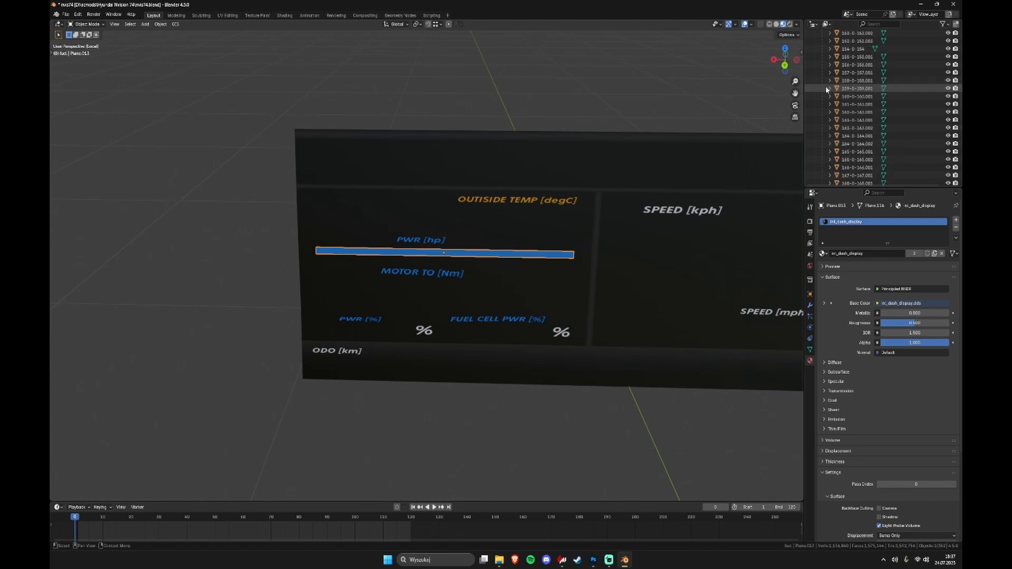
scroll(826, 89, up, 10)
scroll(828, 100, up, 1)
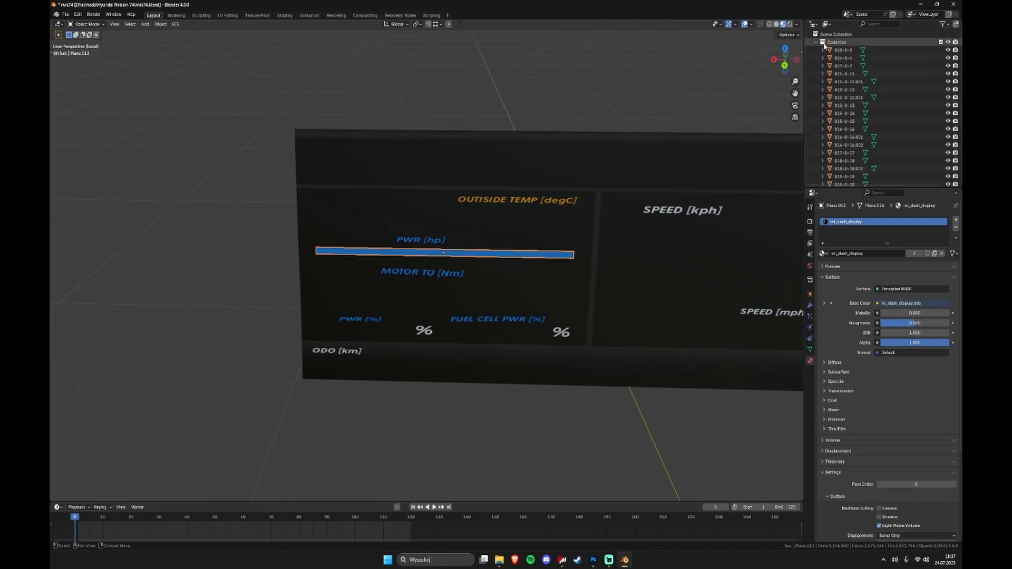
click(815, 42)
Step: Select the power bar plane's left end edge and snap the 3D cursor to it
middle_drag(572, 173, 542, 160)
key(Tab)
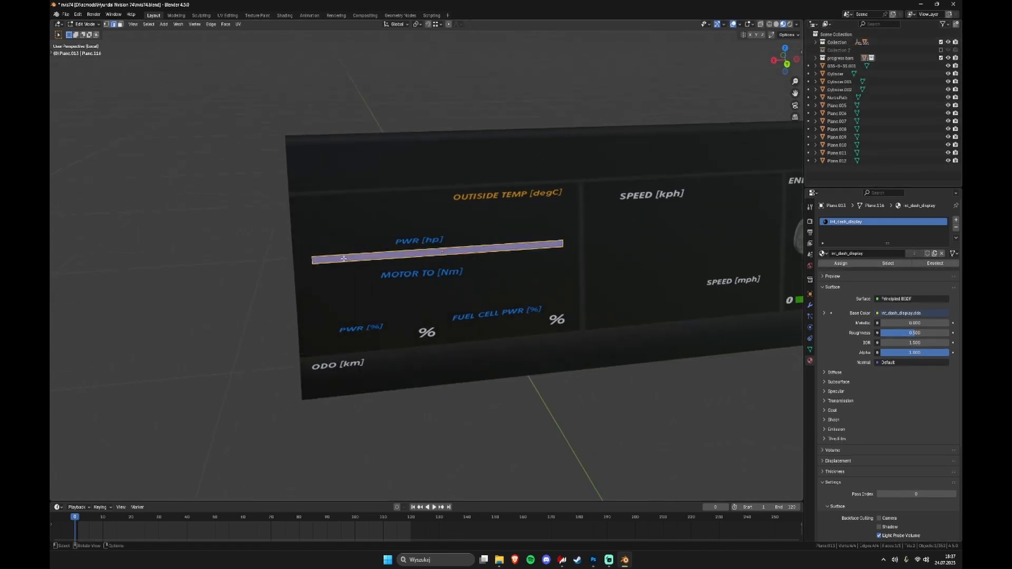
click(313, 259)
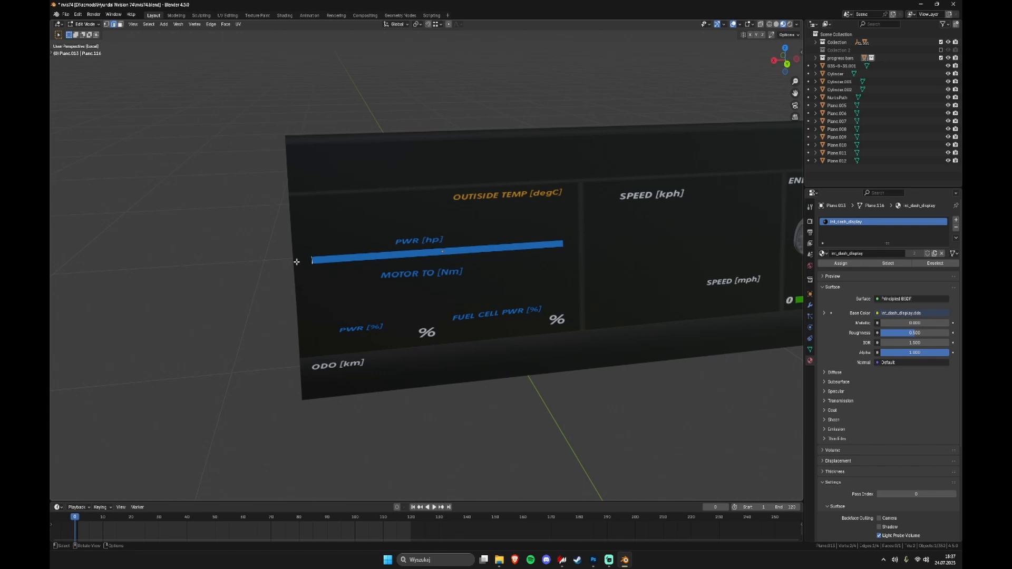
key(KP_Decimal)
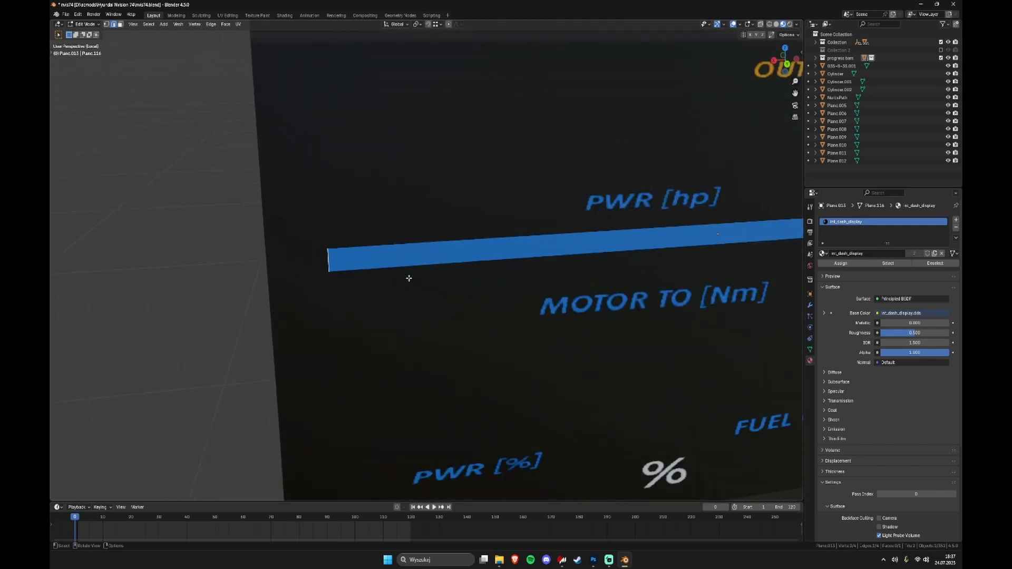
scroll(479, 309, down, 4)
key(shift+s)
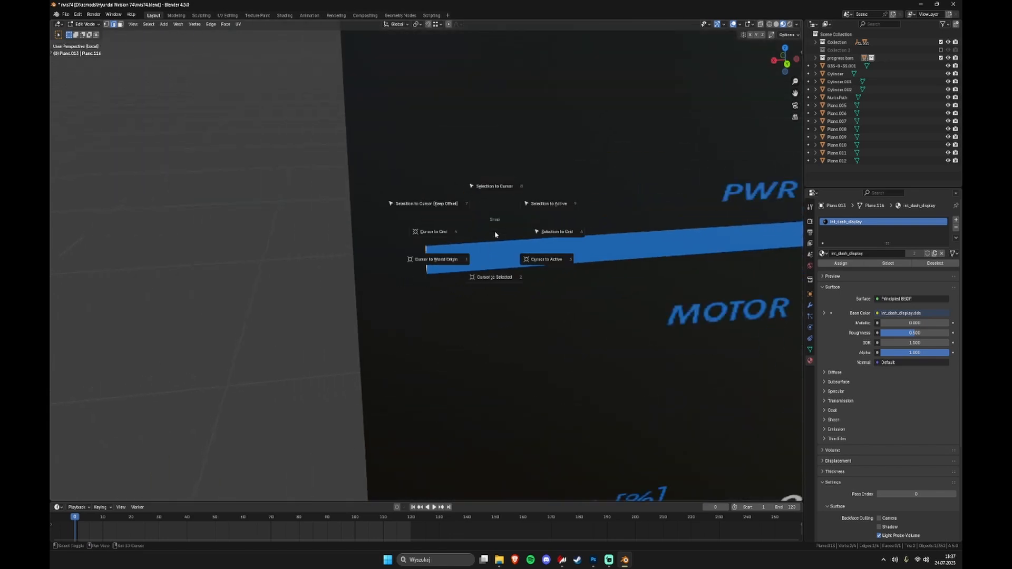
click(495, 287)
scroll(480, 232, down, 2)
Step: Add an empty at the 3D cursor on the bar's left end and rotate it 90° about the X axis
key(Tab)
middle_drag(330, 258, 413, 269)
key(shift+a)
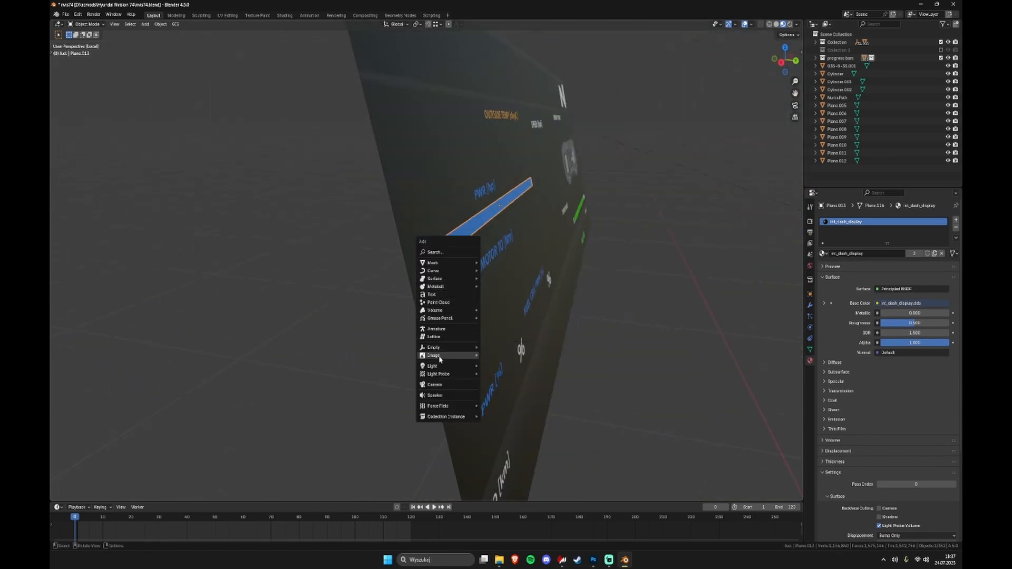
mouse_move(445, 351)
text(rx)
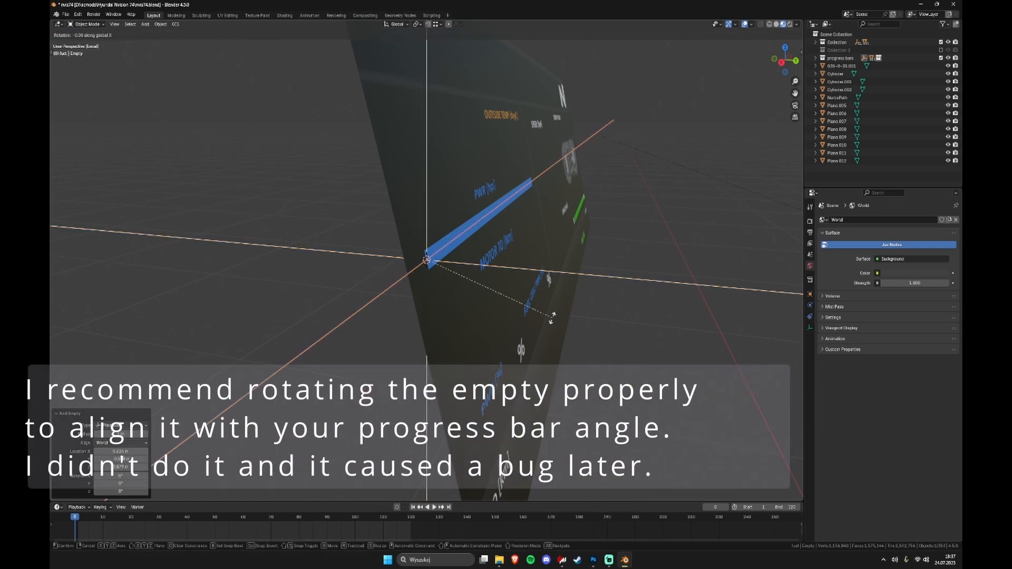
text(90)
key(Return)
middle_drag(552, 321, 548, 245)
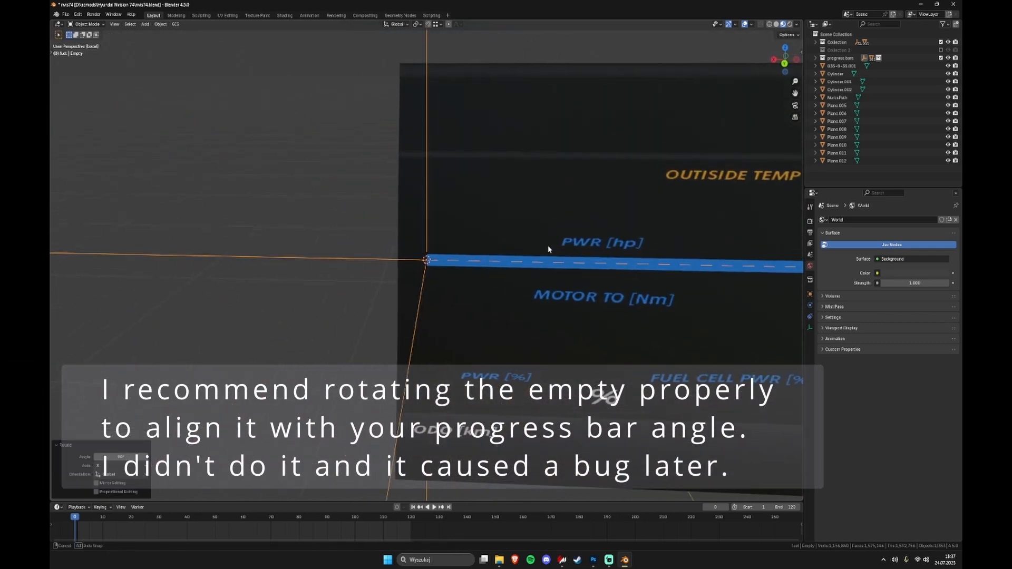
Step: Parent the power bar plane to the new empty with Object (Keep Transform)
click(811, 295)
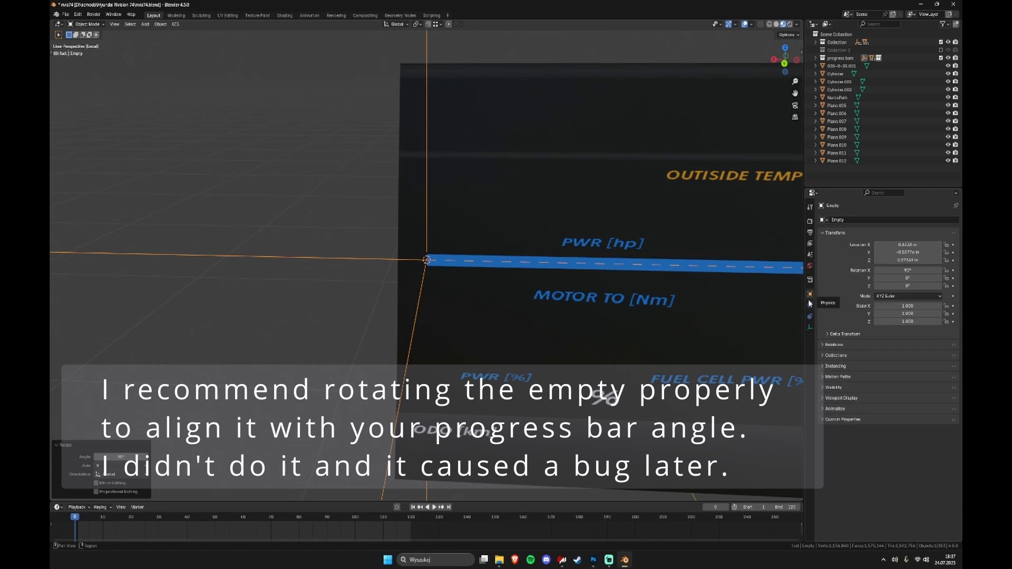
shift+middle_drag(543, 269, 454, 269)
scroll(454, 270, up, 2)
scroll(324, 263, up, 2)
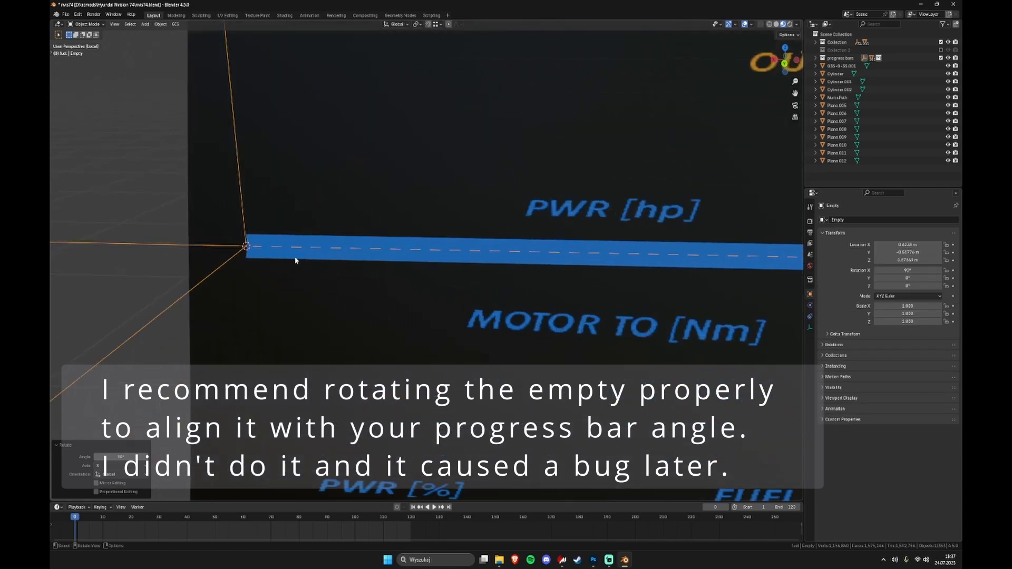
click(356, 255)
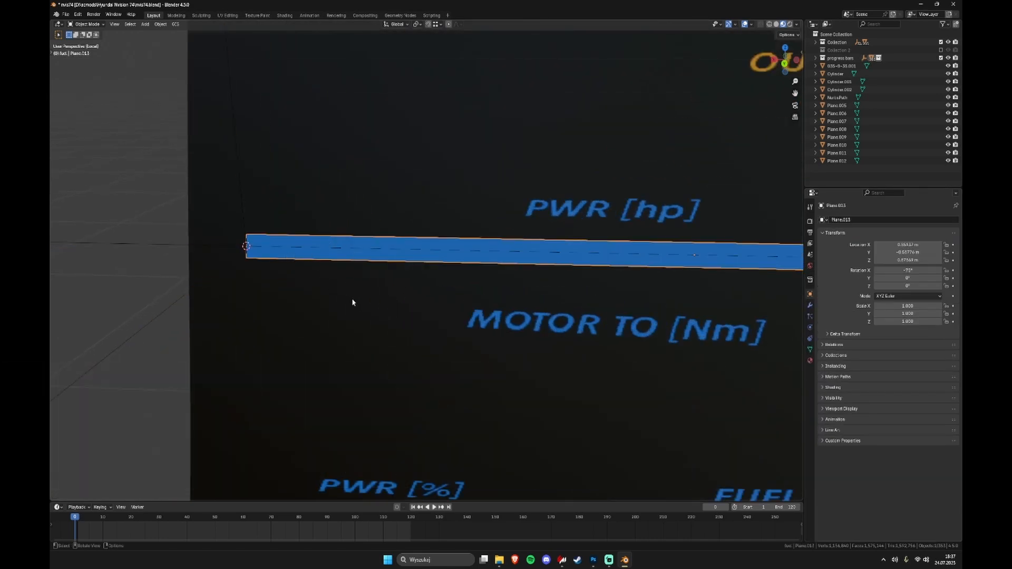
scroll(341, 298, down, 4)
middle_drag(497, 267, 457, 260)
shift+middle_drag(454, 263, 453, 375)
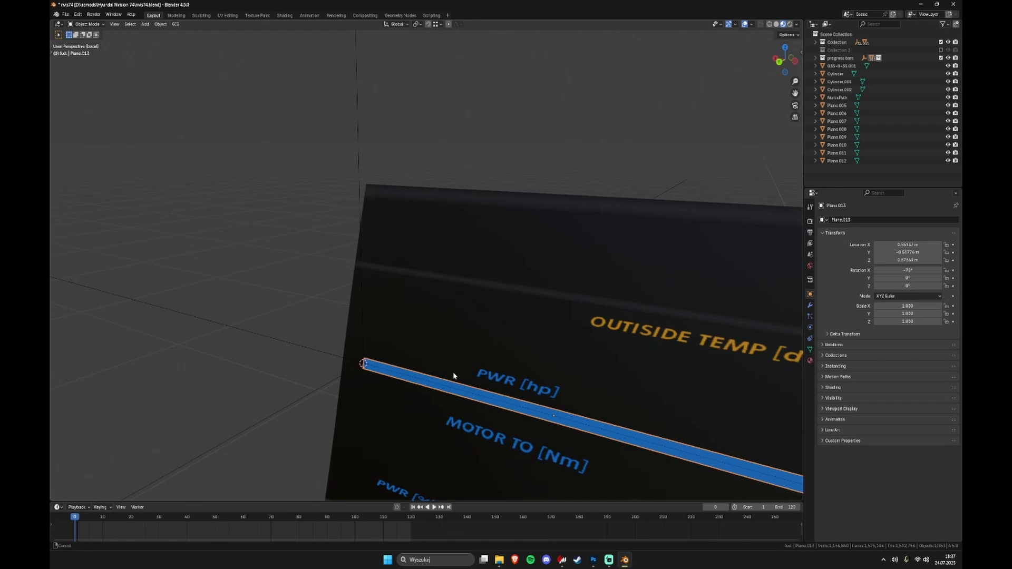
click(359, 164)
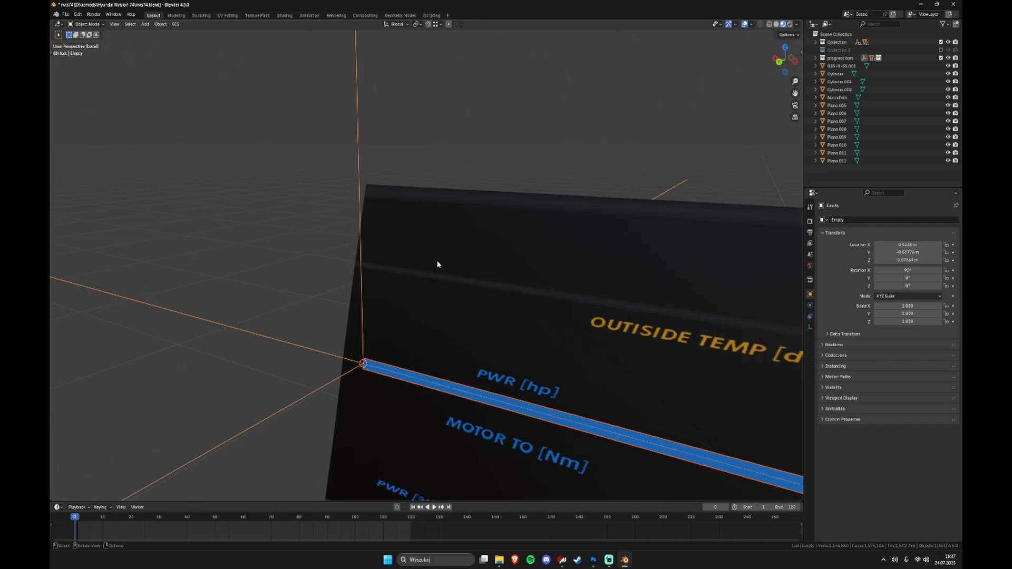
key(ctrl+p)
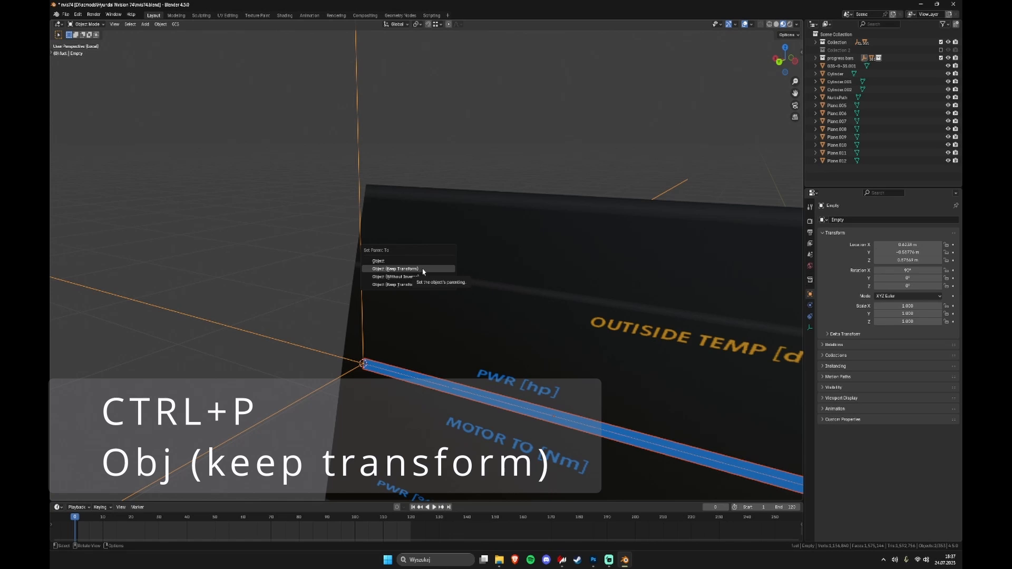
click(422, 270)
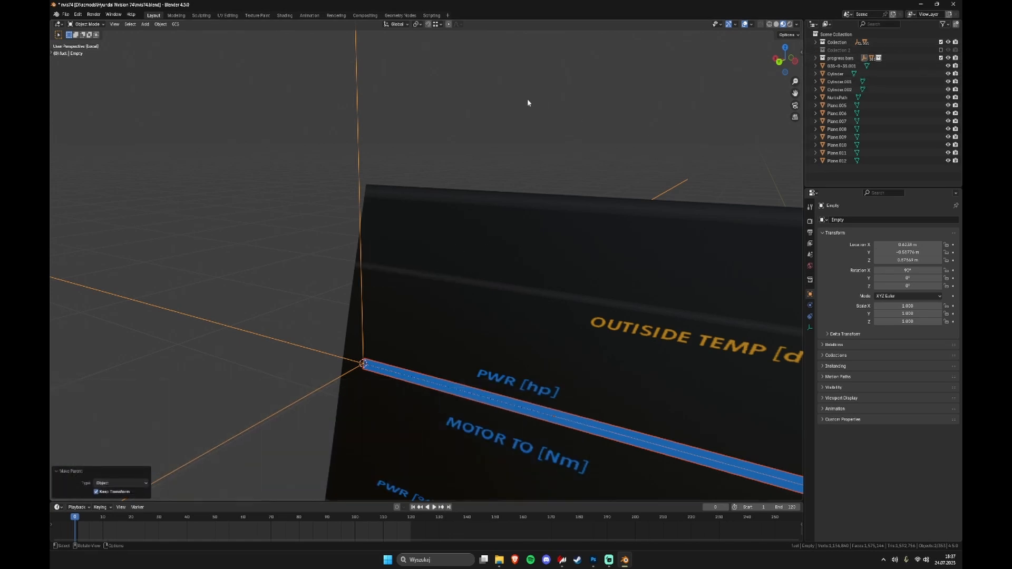
Step: Select only the empty, expand the main Collection and leave local view to show the whole car
scroll(526, 100, down, 3)
middle_drag(464, 100, 533, 143)
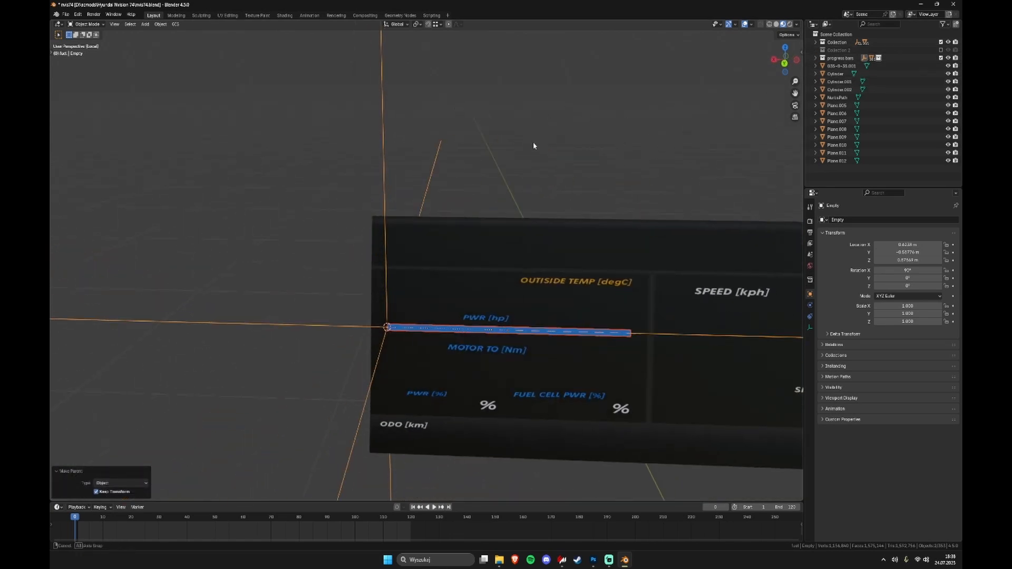
click(385, 138)
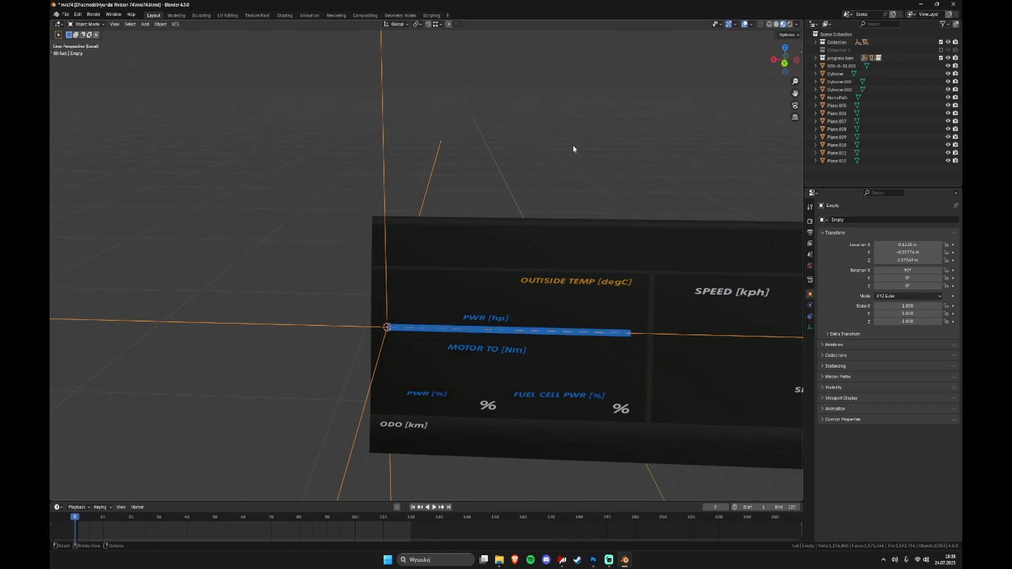
click(815, 42)
scroll(624, 209, down, 2)
key(KP_Divide)
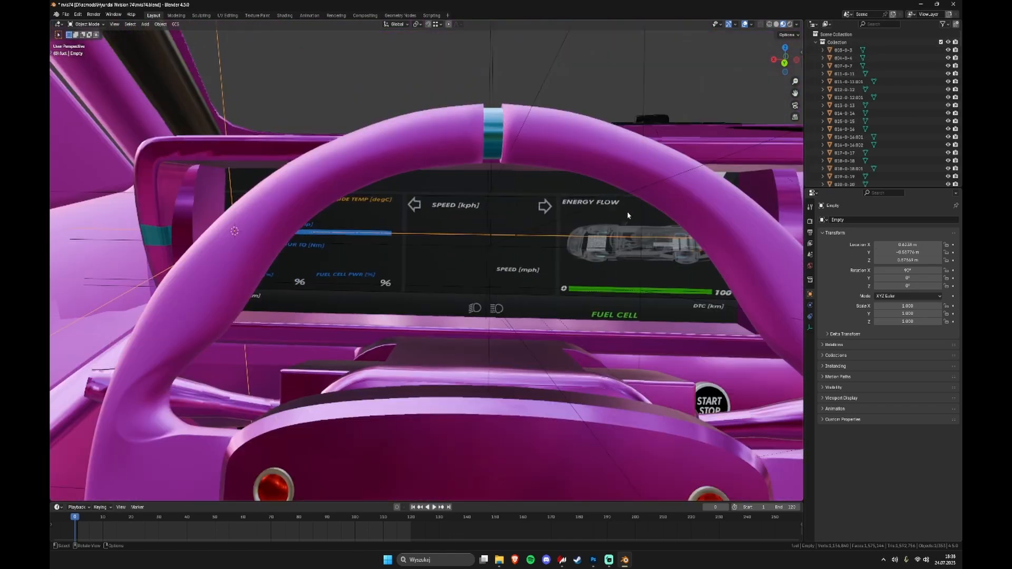
Step: Parent the empty to COCKPIT_HR with Object (Keep Transform)
key(KP_Decimal)
middle_drag(560, 206, 617, 192)
scroll(567, 208, down, 6)
scroll(567, 209, down, 5)
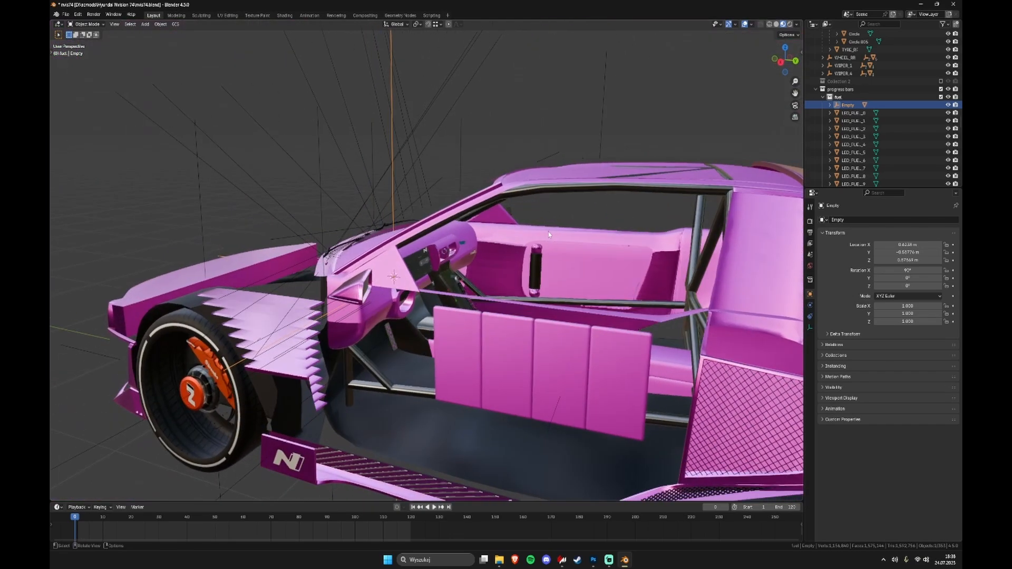
click(608, 106)
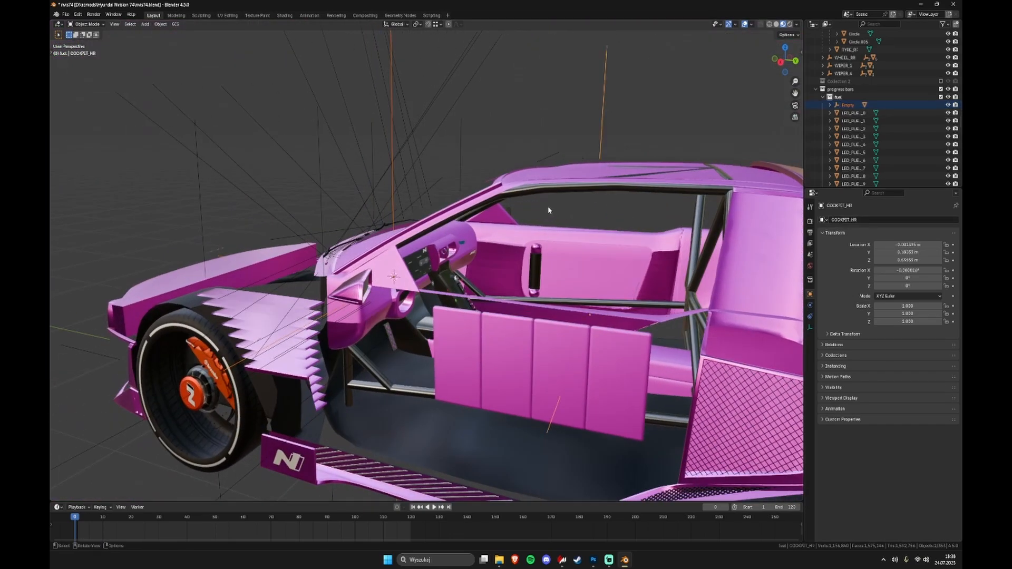
key(ctrl+p)
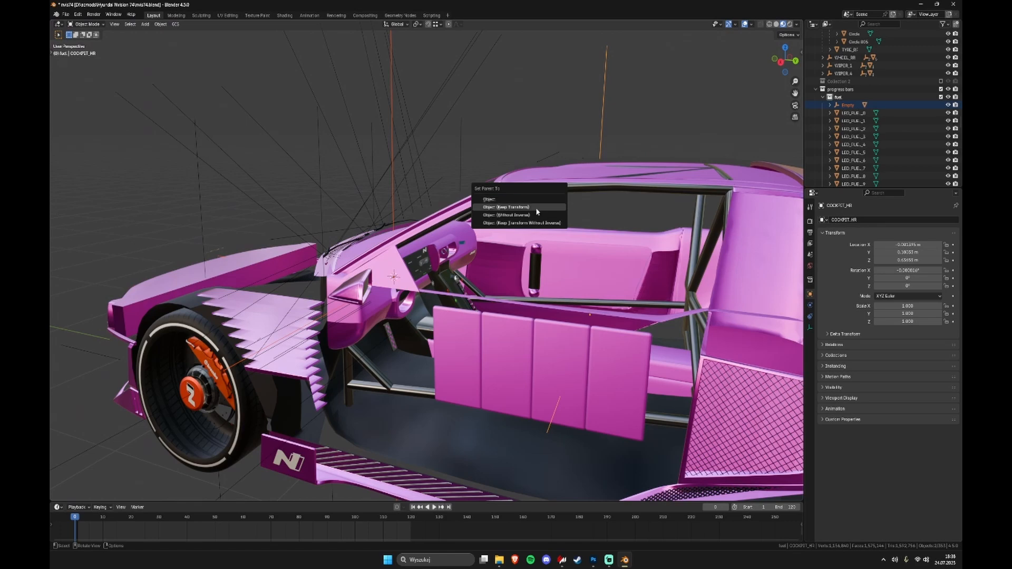
click(532, 211)
Step: Move the empty out of the fuel collection into progress bars, then collapse fuel and expand the empty's children
scroll(531, 211, up, 5)
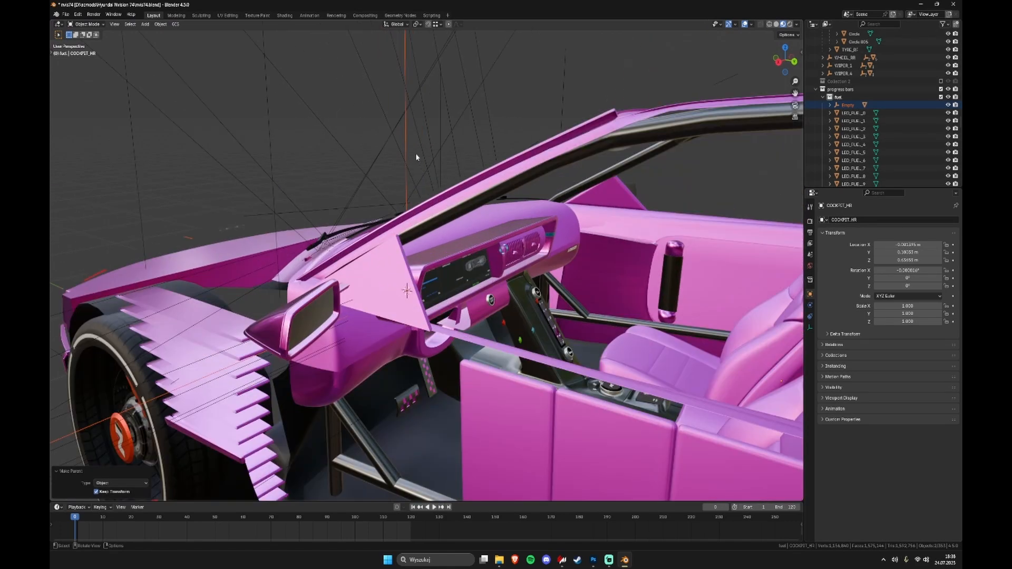
click(848, 105)
key(KP_Decimal)
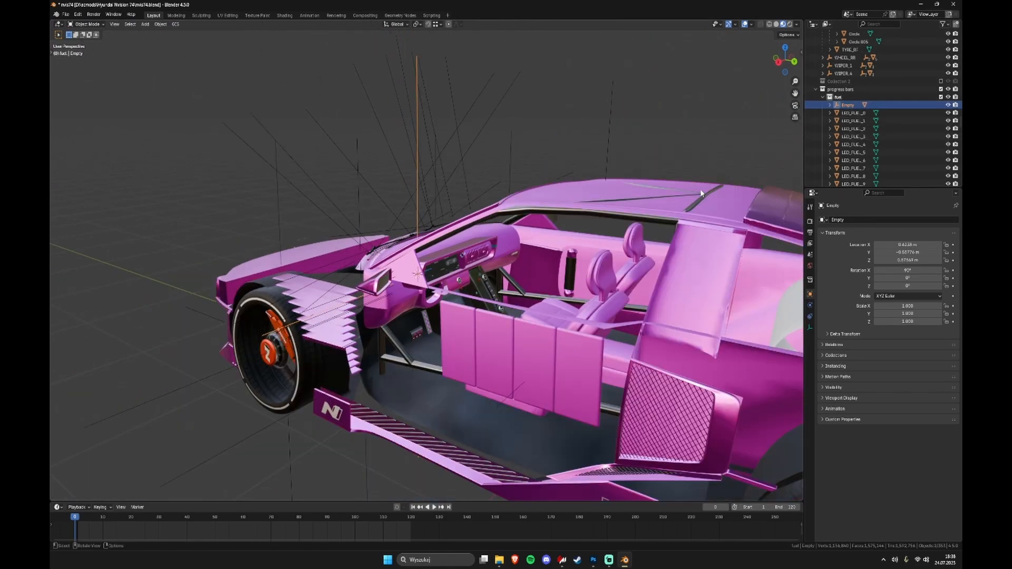
middle_drag(701, 193, 614, 212)
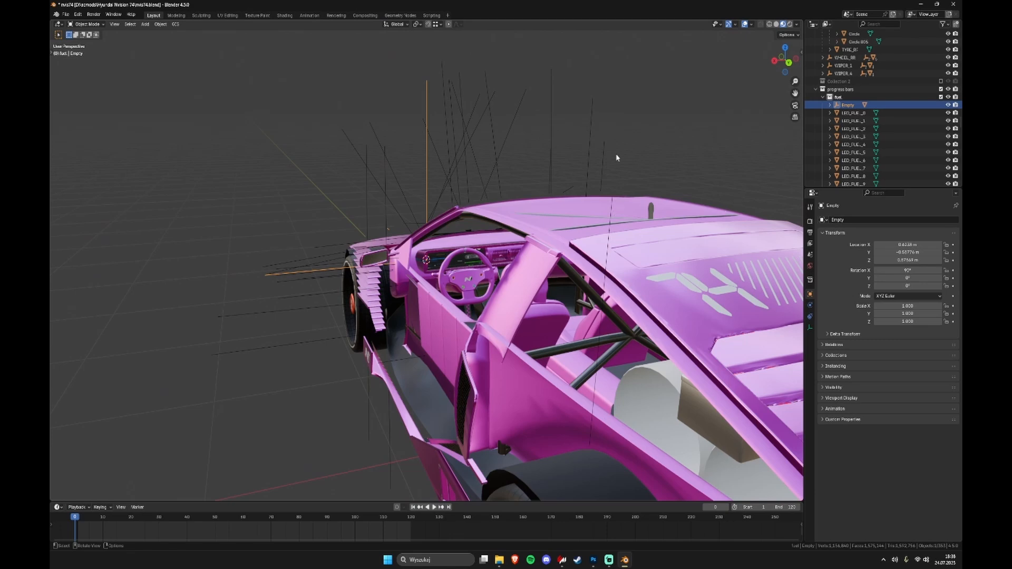
scroll(615, 154, up, 6)
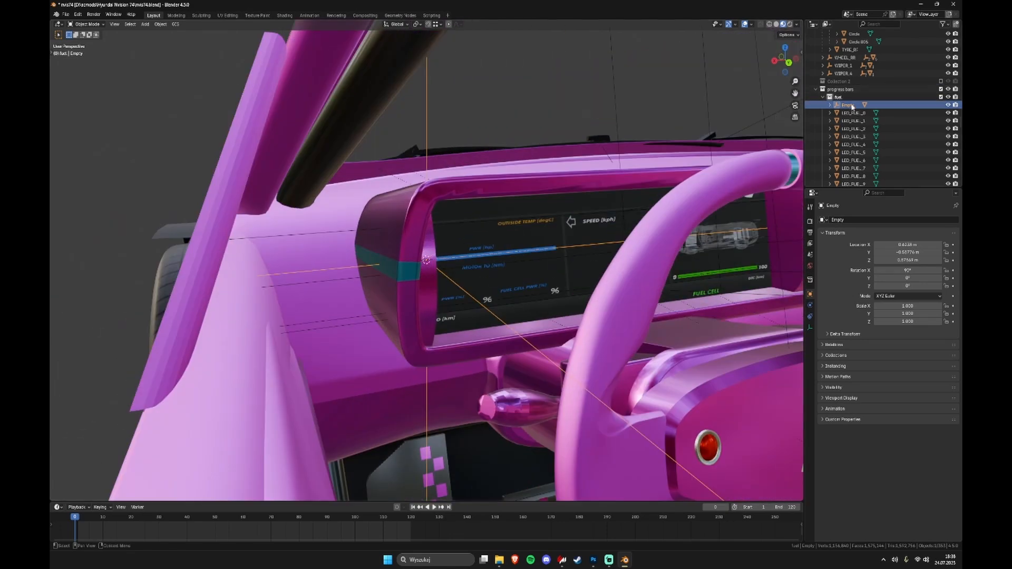
drag(852, 107, 867, 89)
click(822, 97)
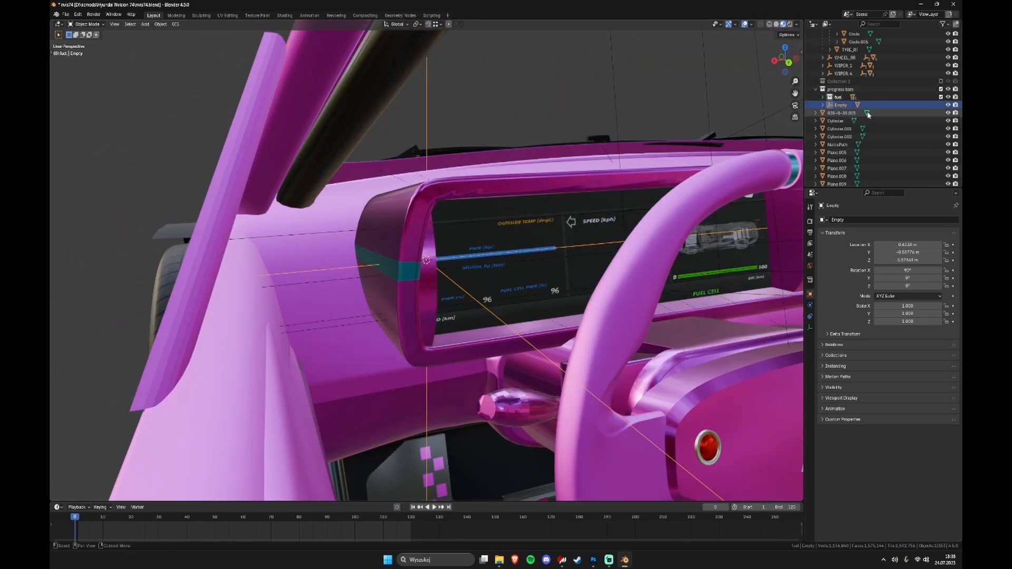
click(823, 105)
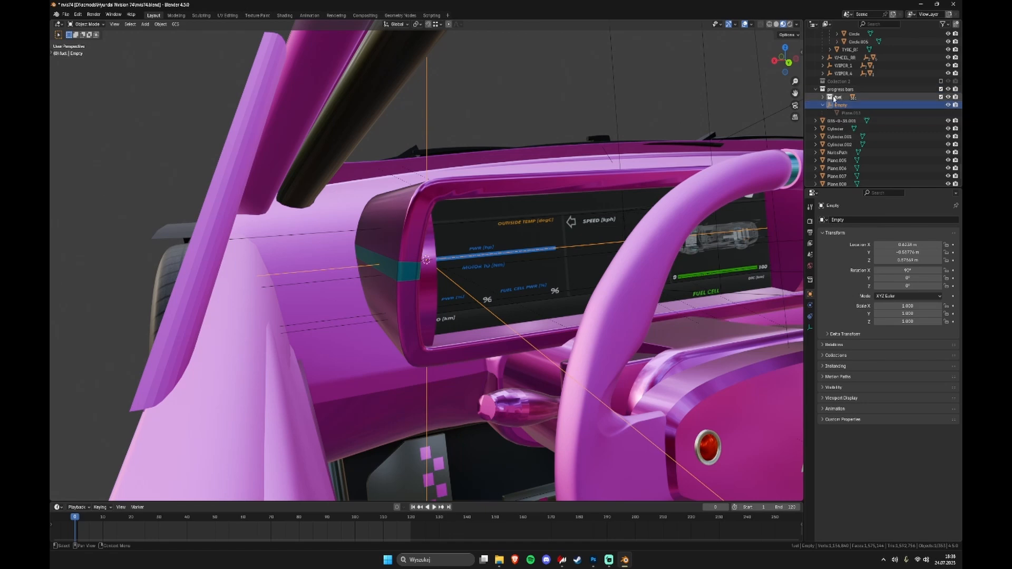
Step: Move the power bar plane out of the fuel collection into progress bars, then collapse fuel
click(843, 113)
click(827, 100)
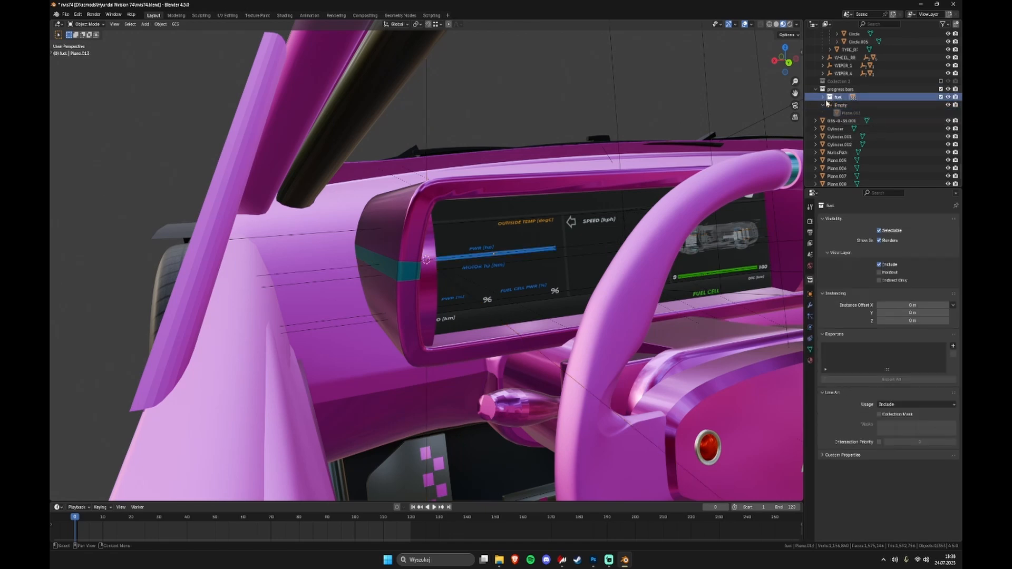
click(823, 97)
scroll(848, 145, down, 5)
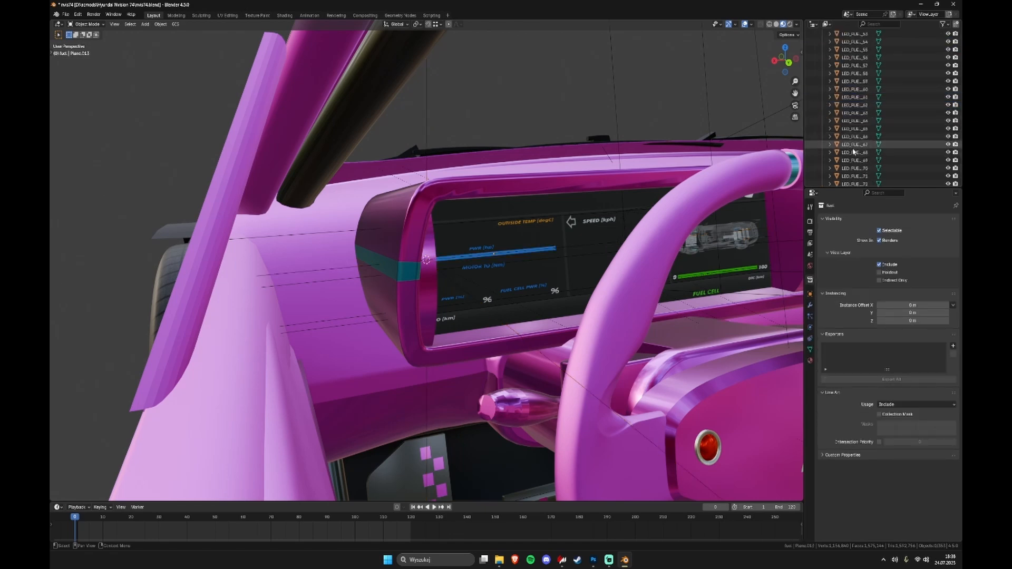
scroll(852, 151, down, 10)
click(857, 89)
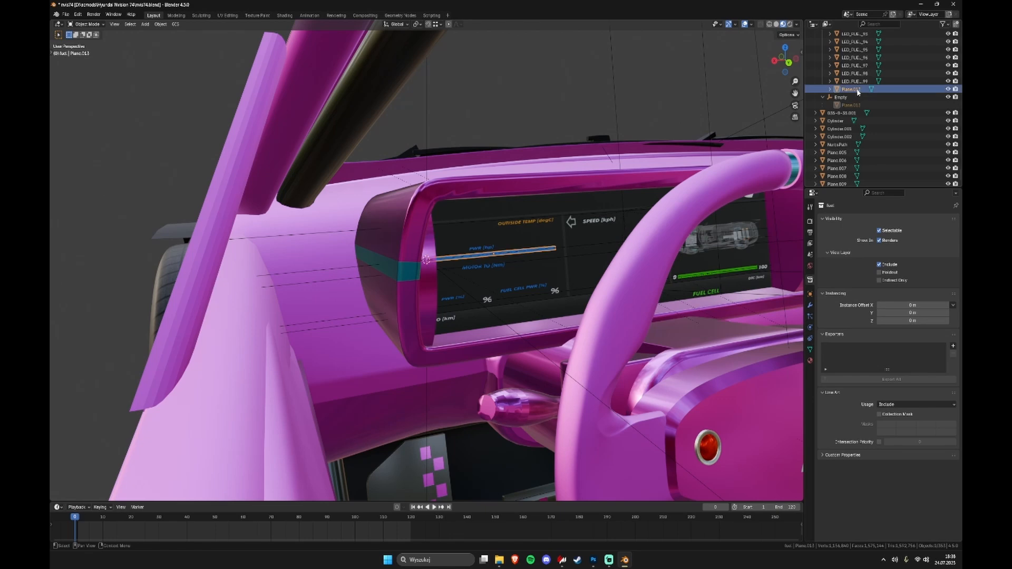
scroll(856, 95, up, 14)
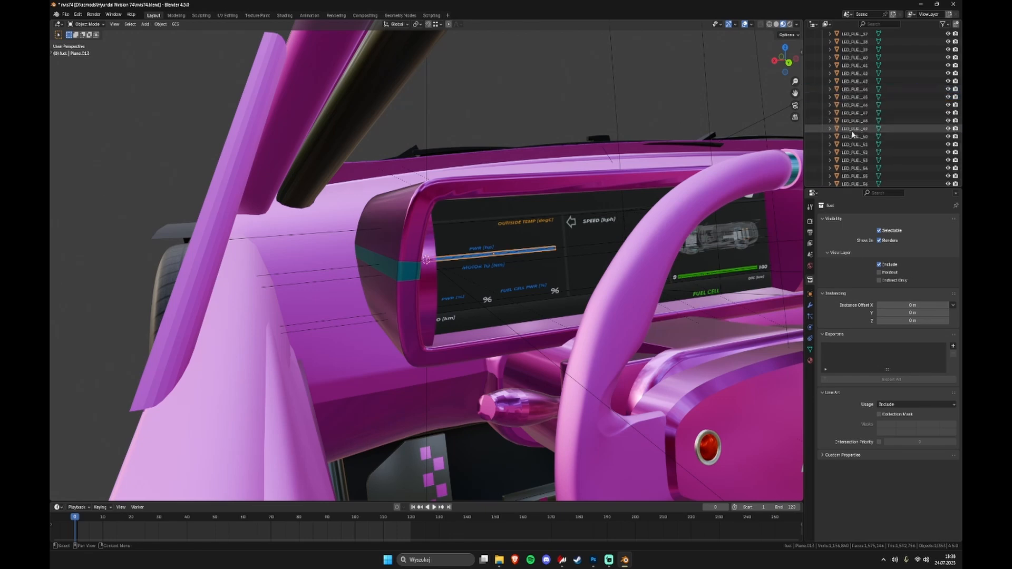
scroll(851, 131, up, 12)
click(821, 129)
Step: Rename the blue power bar plane to progress_pwr_hp
middle_drag(618, 160, 570, 210)
key(F2)
key(Escape)
scroll(602, 232, up, 5)
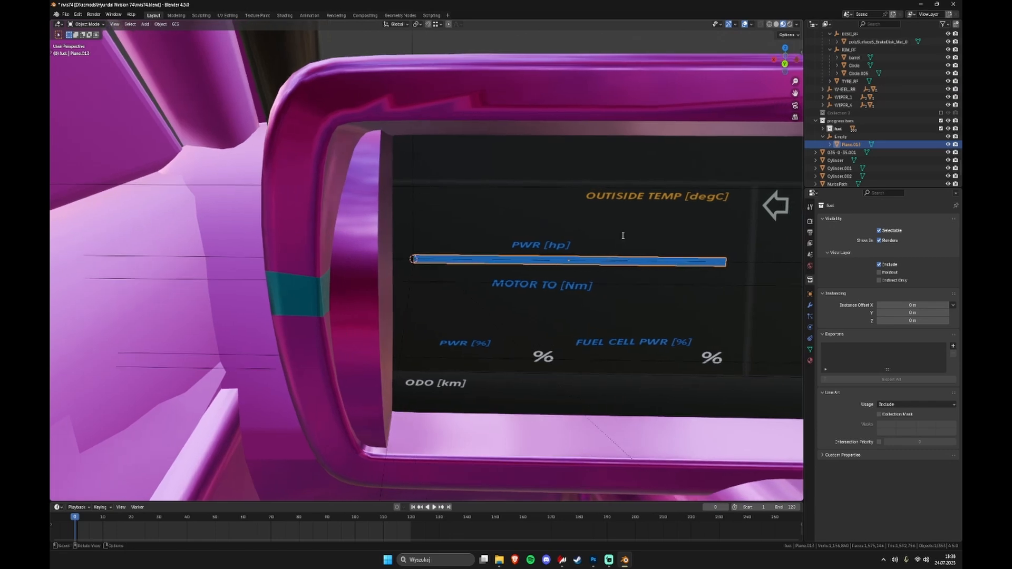
key(F2)
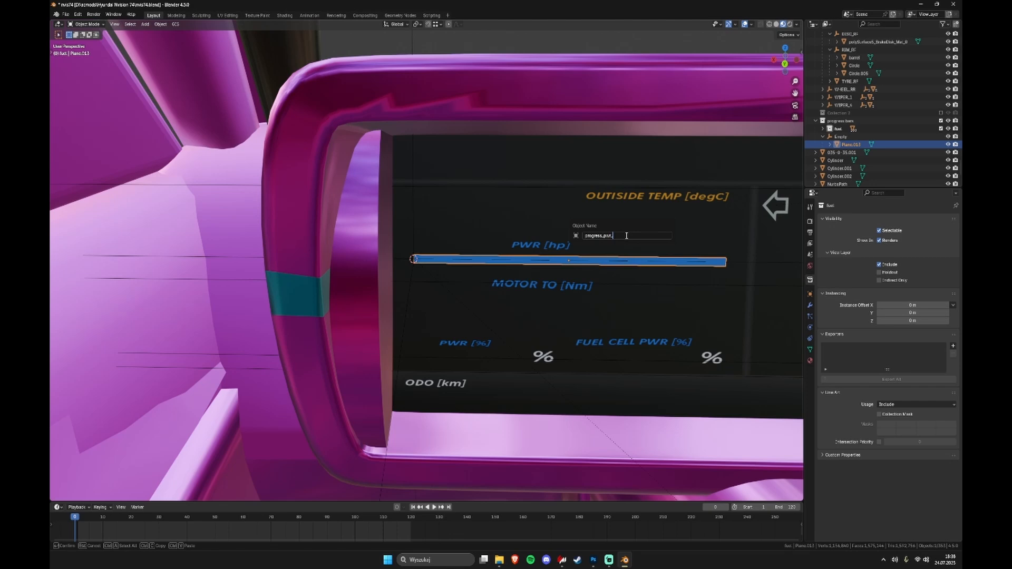
text(progress_pwr_hp)
key(Return)
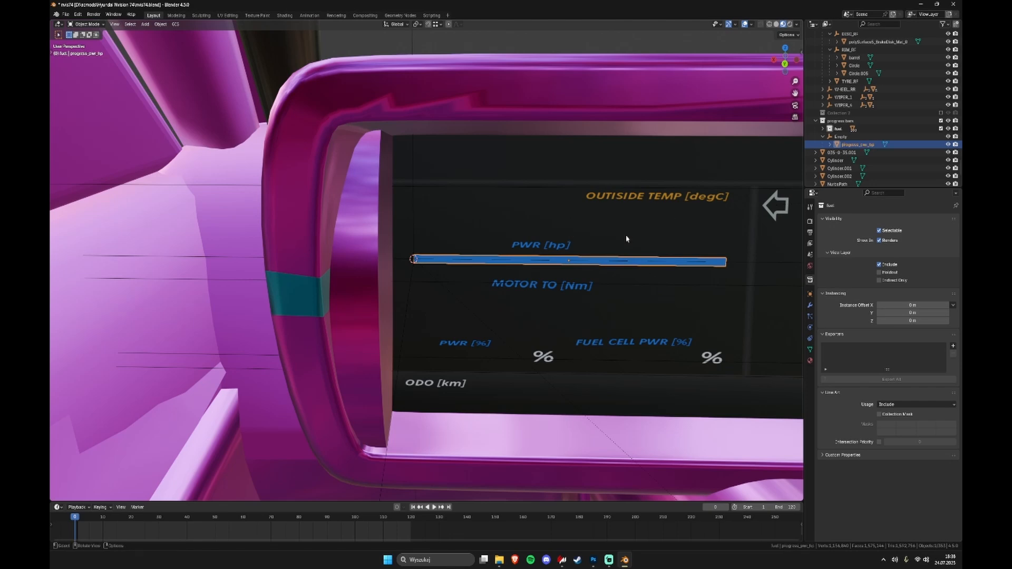
Step: Select the parent empty at the start of the power bar and rename it PROGRESS_PWR_HP
shift+middle_drag(644, 241, 612, 248)
scroll(608, 252, up, 2)
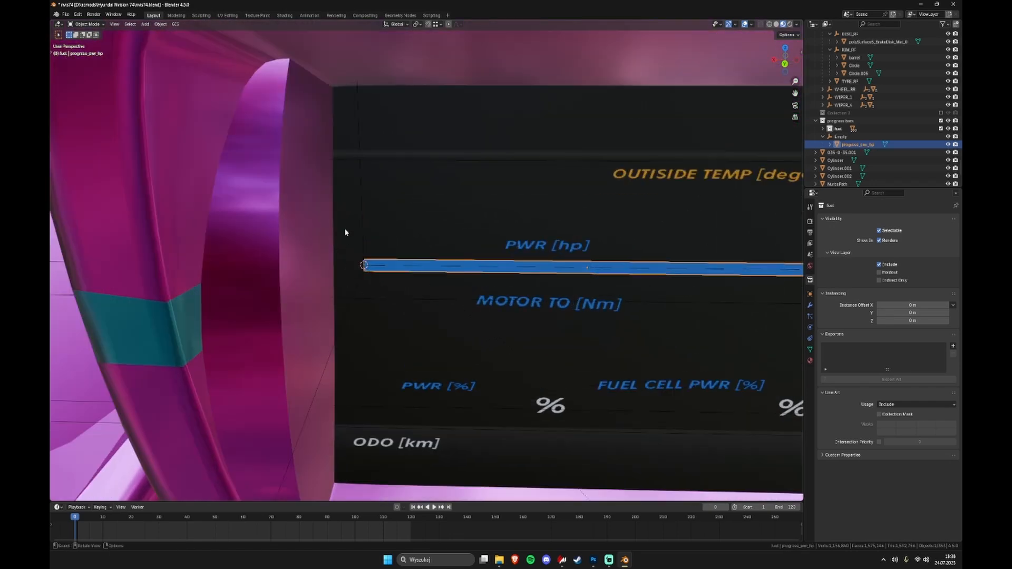
click(359, 194)
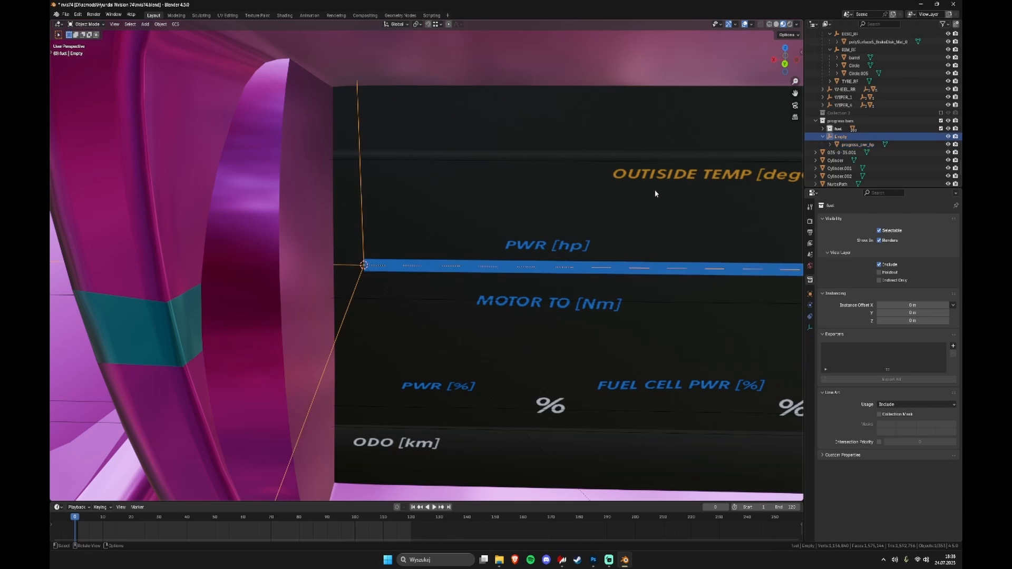
key(F2)
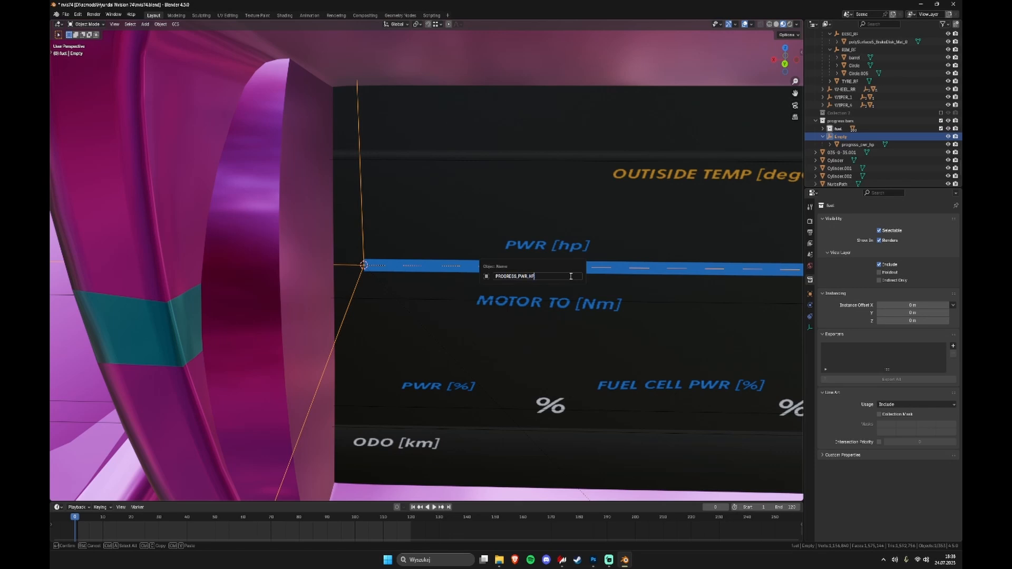
key(Return)
shift+middle_drag(624, 231, 454, 266)
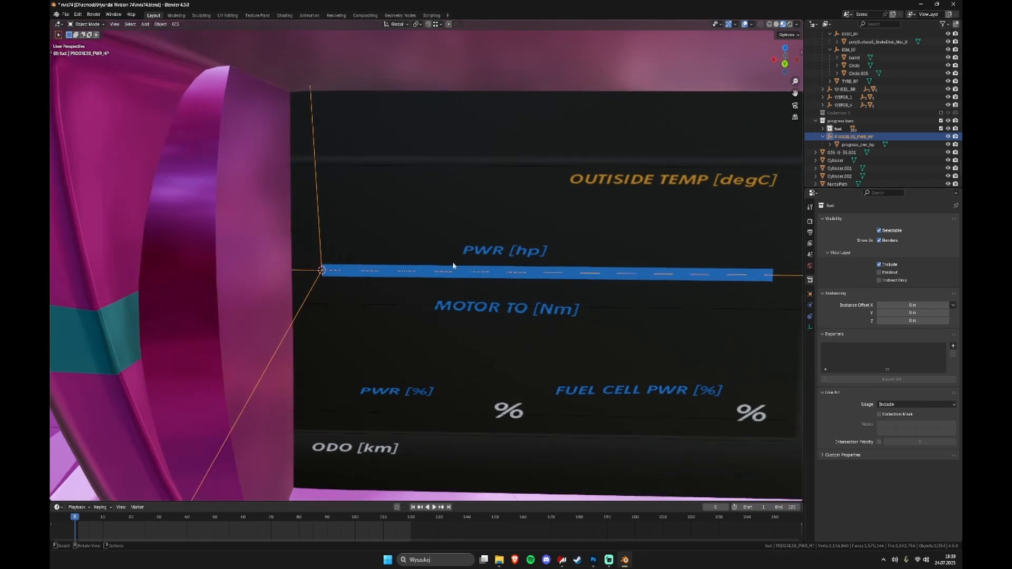
middle_drag(497, 231, 544, 214)
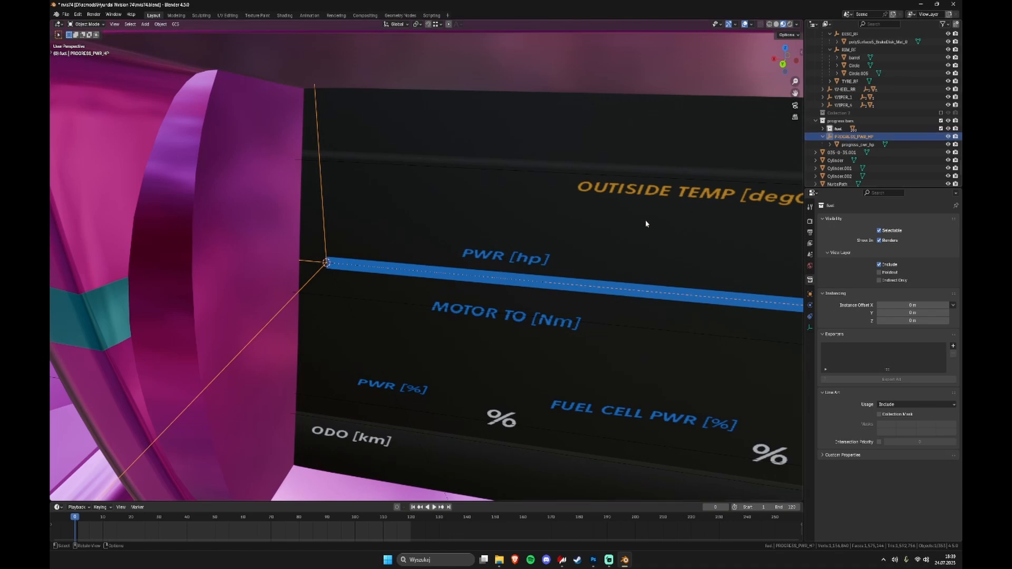
middle_drag(644, 220, 639, 230)
scroll(518, 264, up, 3)
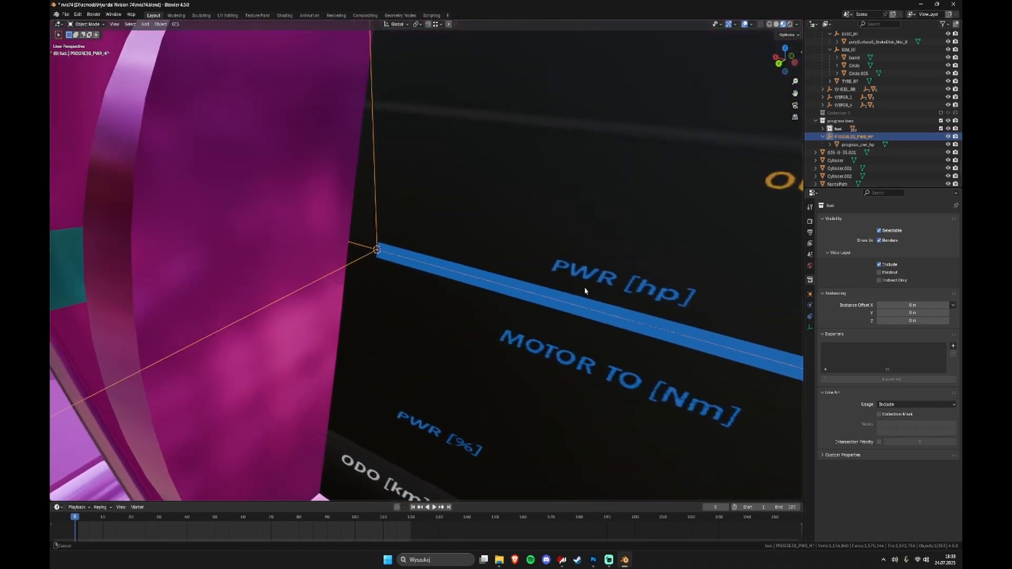
middle_drag(522, 311, 564, 296)
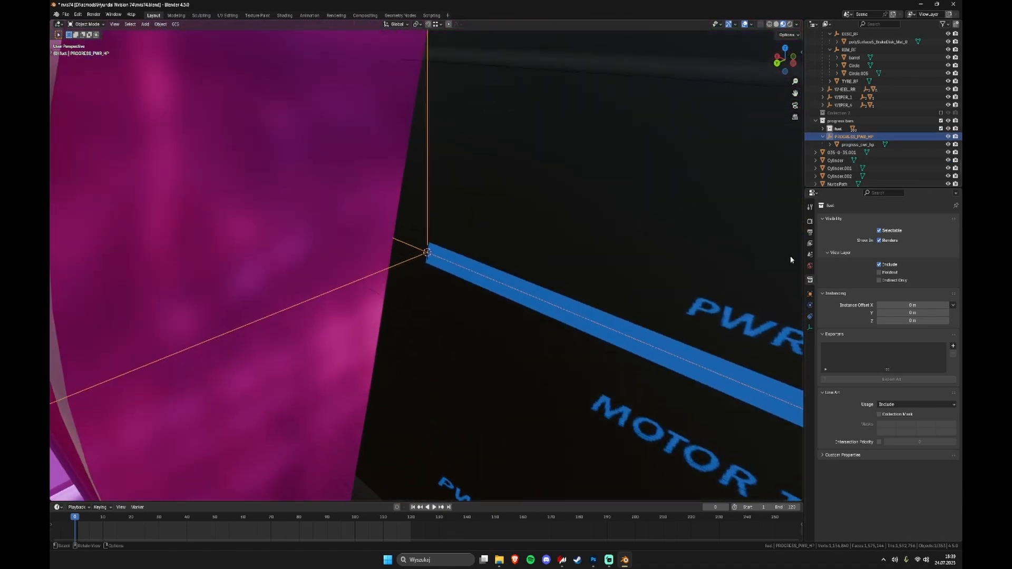
middle_drag(740, 277, 587, 272)
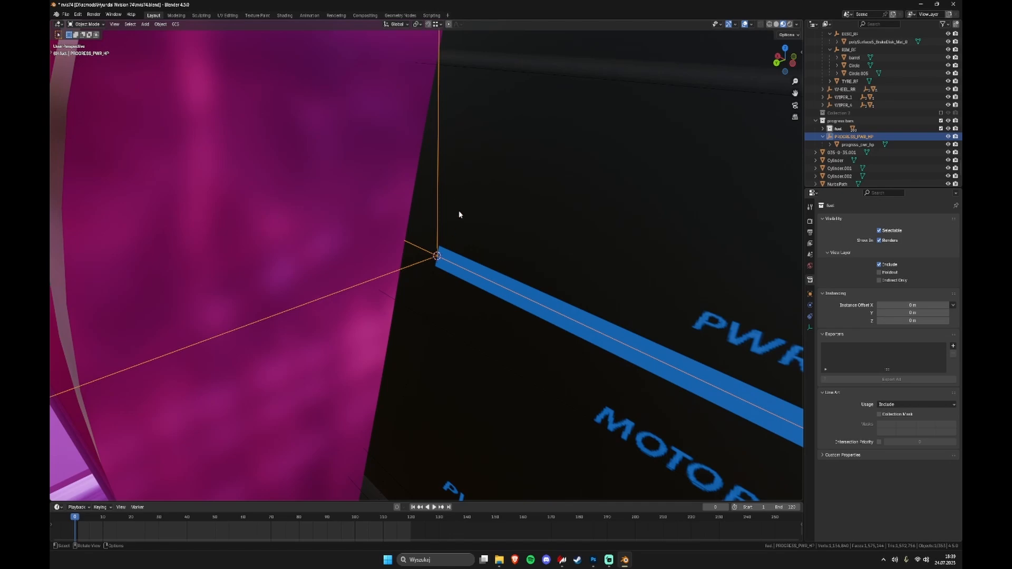
middle_drag(459, 214, 488, 267)
Step: With the empty's object properties open, move to frame 1 and set the animation's end frame to 100
click(810, 294)
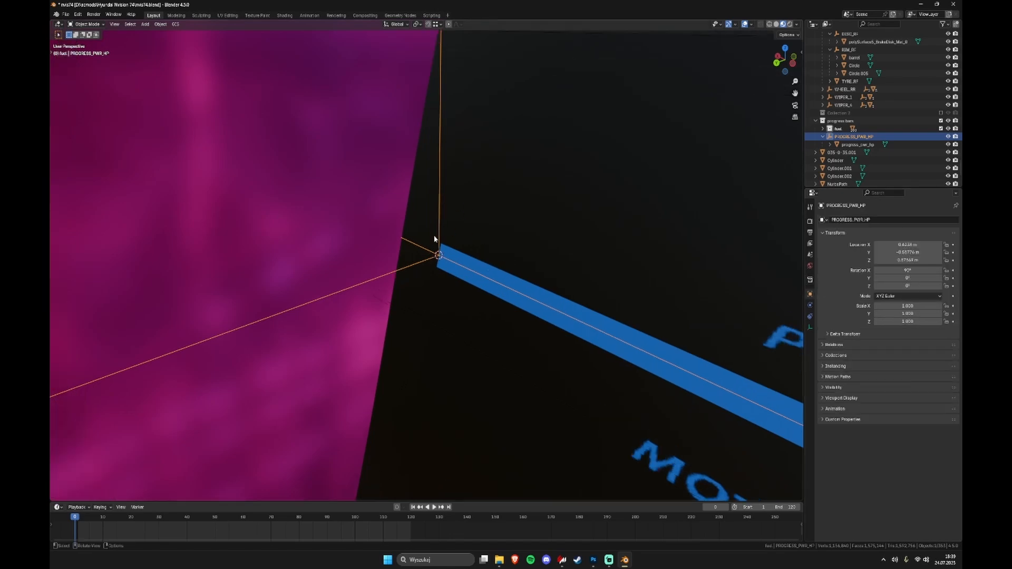
scroll(424, 276, down, 4)
scroll(501, 296, down, 5)
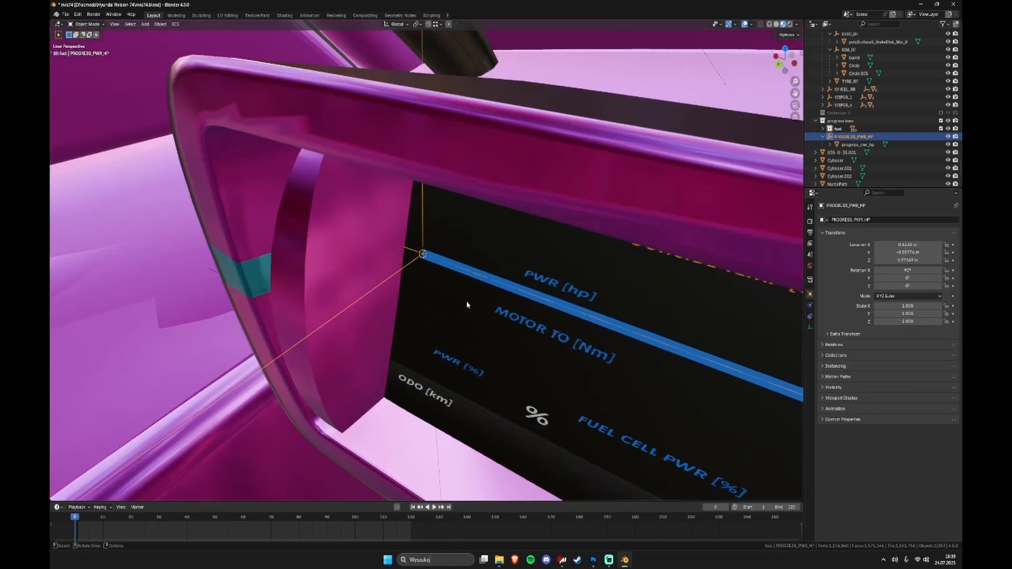
scroll(469, 302, up, 3)
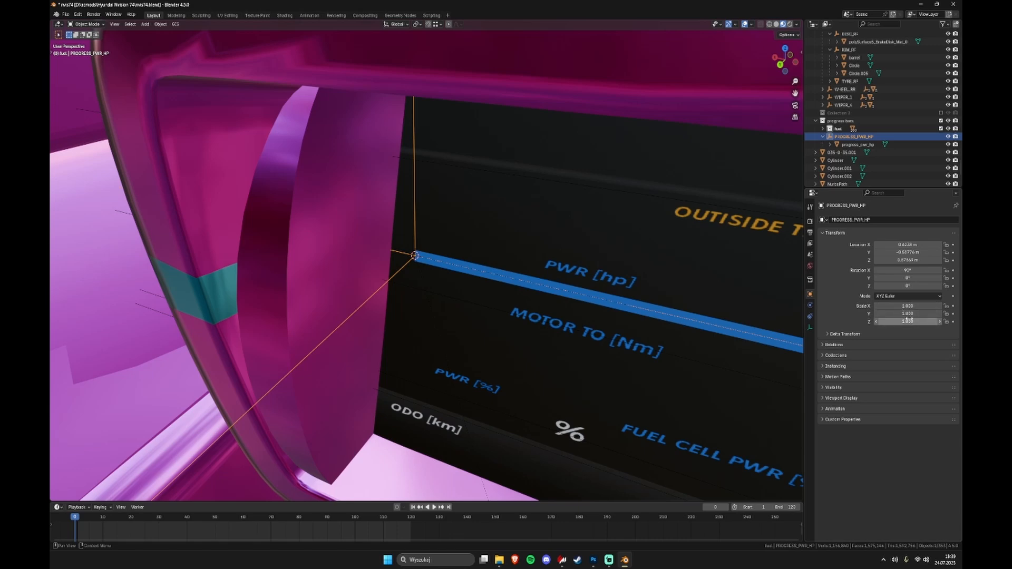
drag(73, 513, 79, 522)
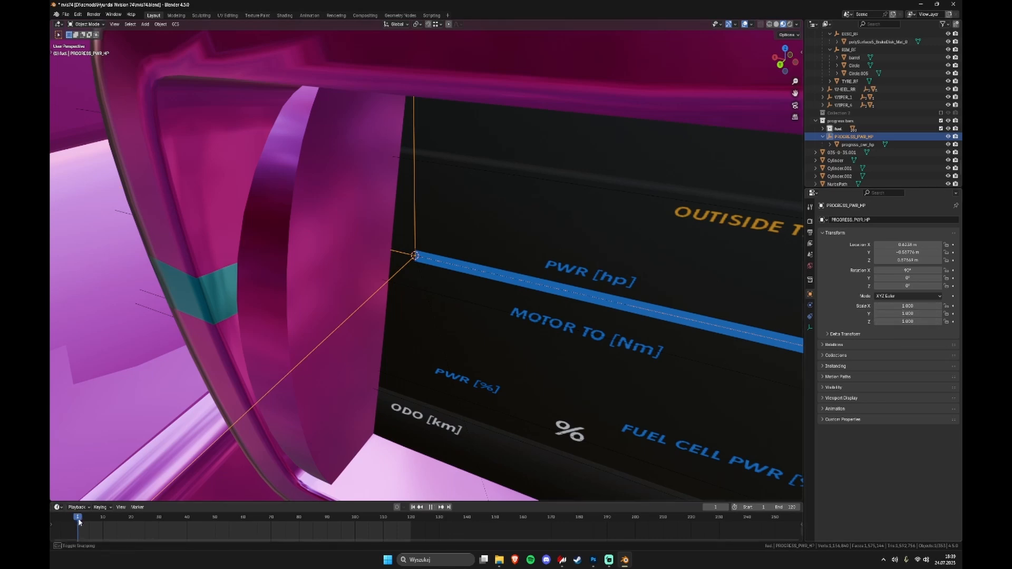
click(790, 507)
key(Return)
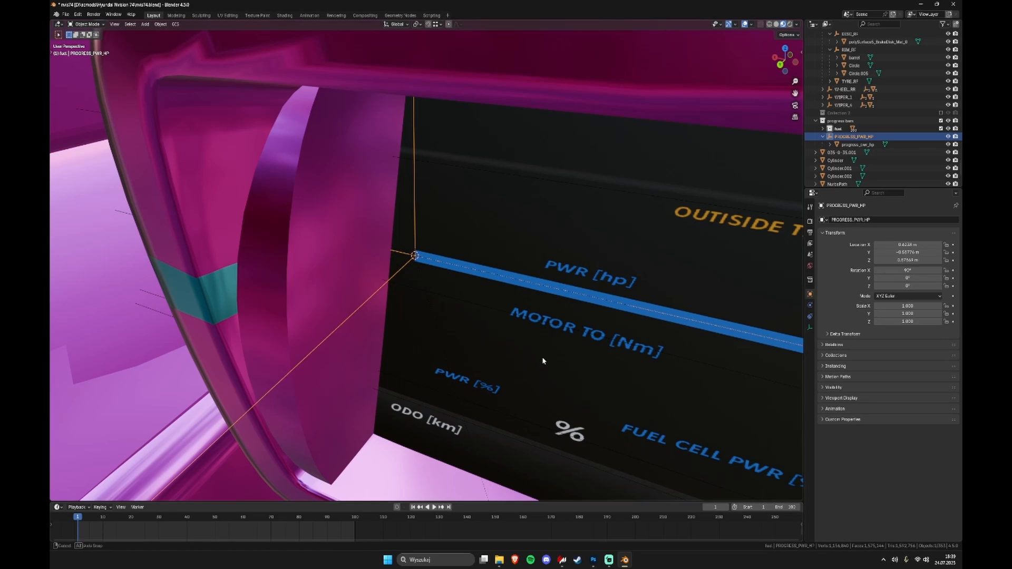
Step: Insert a scale keyframe for the PROGRESS_PWR_HP empty on frame 1 at full scale
middle_drag(542, 356, 527, 367)
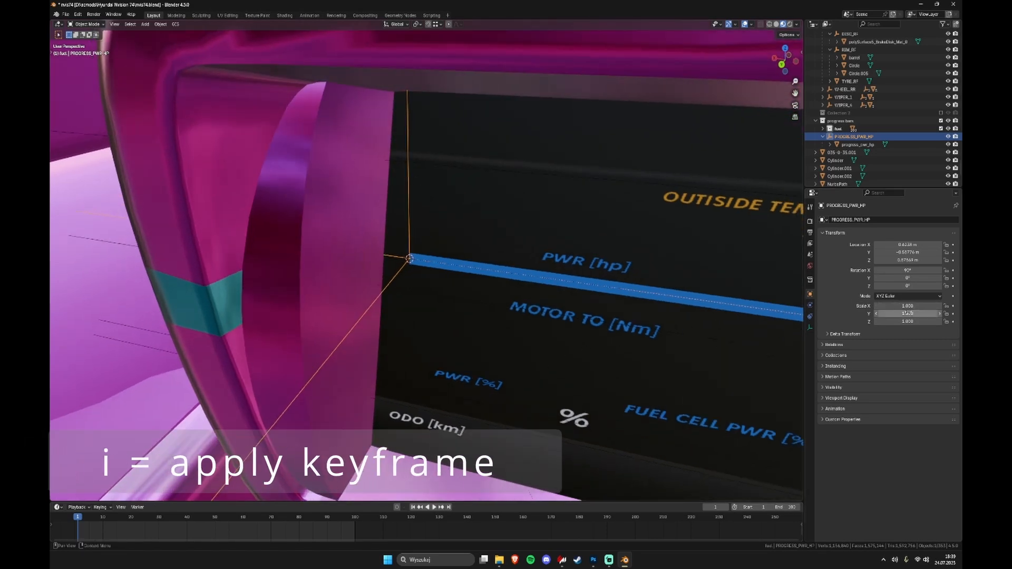
key(i)
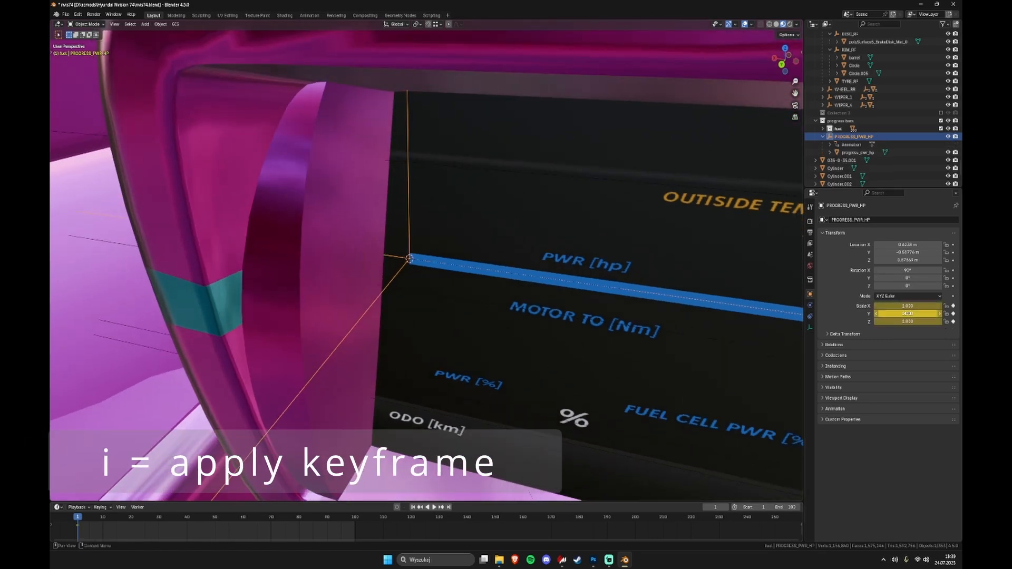
Step: On frame 100, set the empty's X scale to 0.0001 and insert a scale keyframe
drag(78, 519, 358, 537)
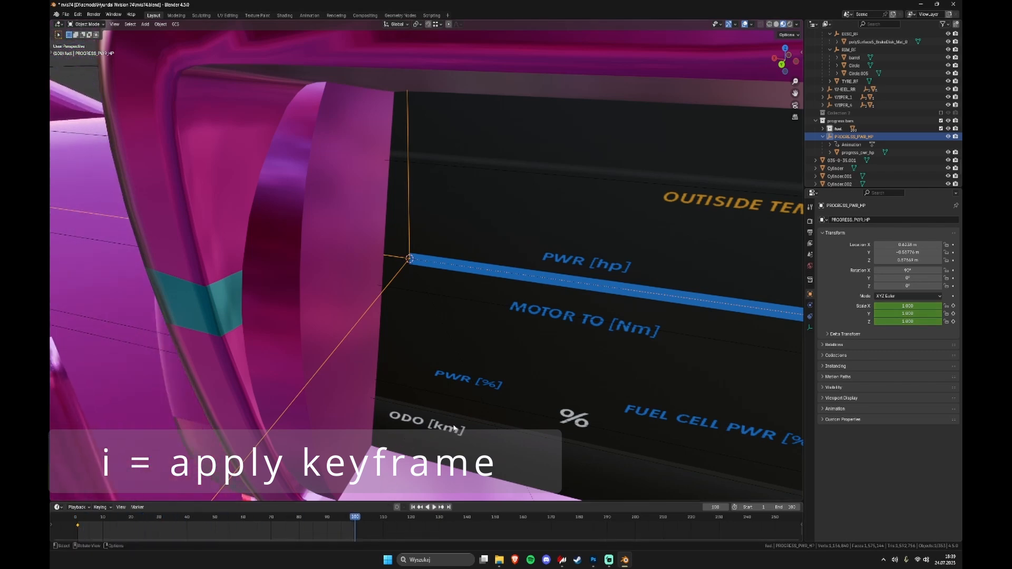
middle_drag(454, 428, 528, 406)
middle_drag(515, 350, 647, 300)
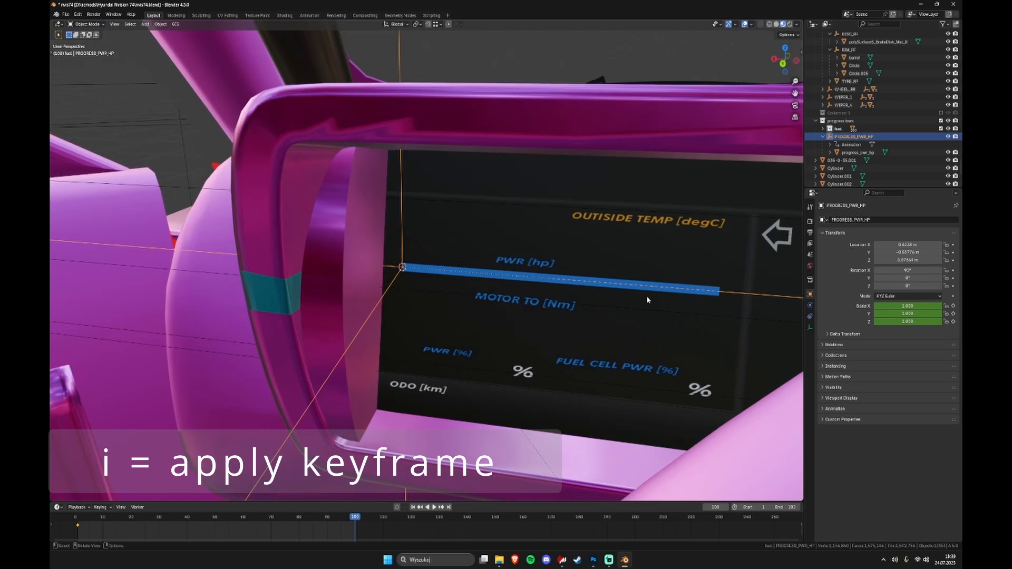
click(916, 306)
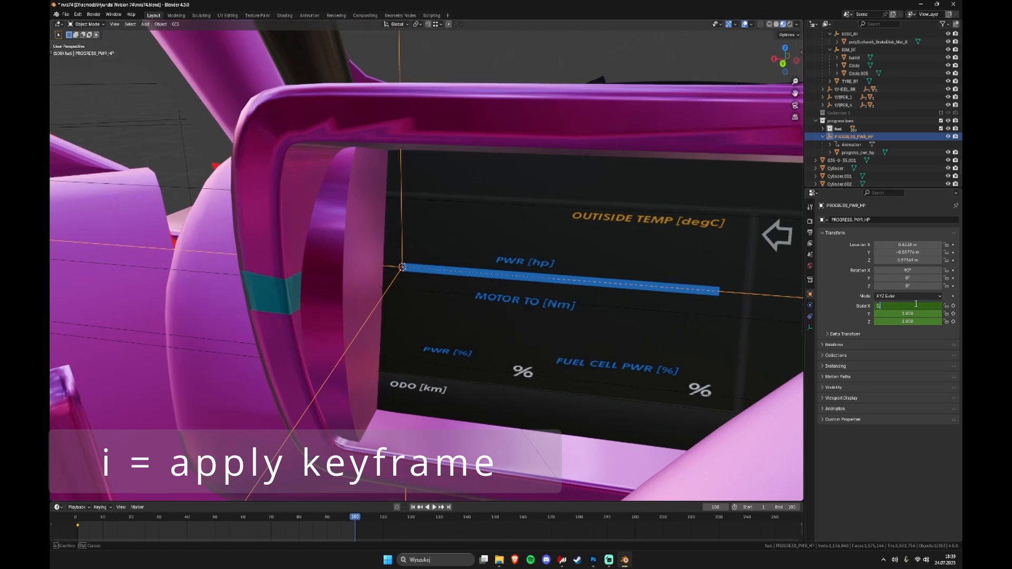
text(0.00)
key(Return)
key(i)
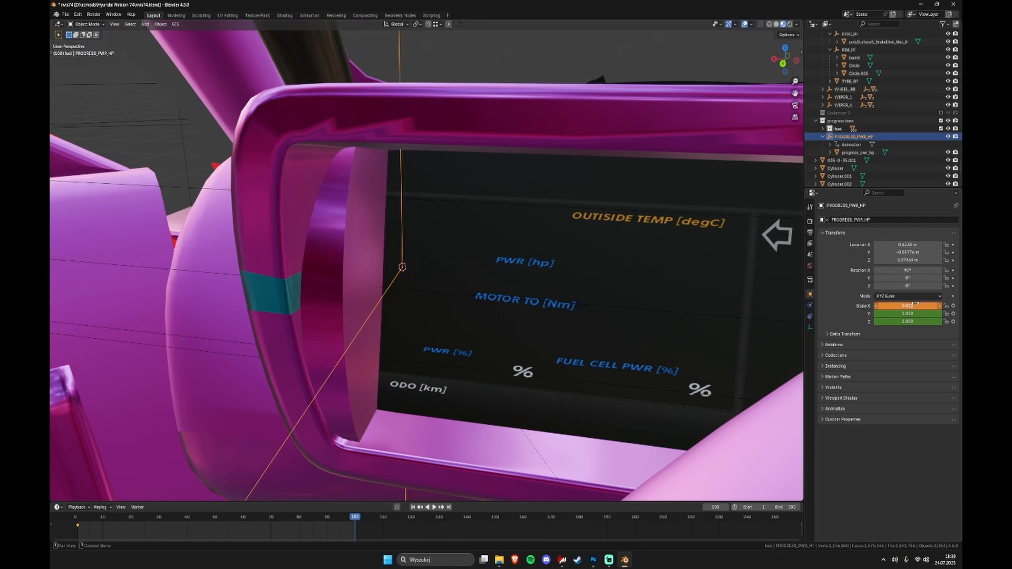
scroll(442, 279, up, 5)
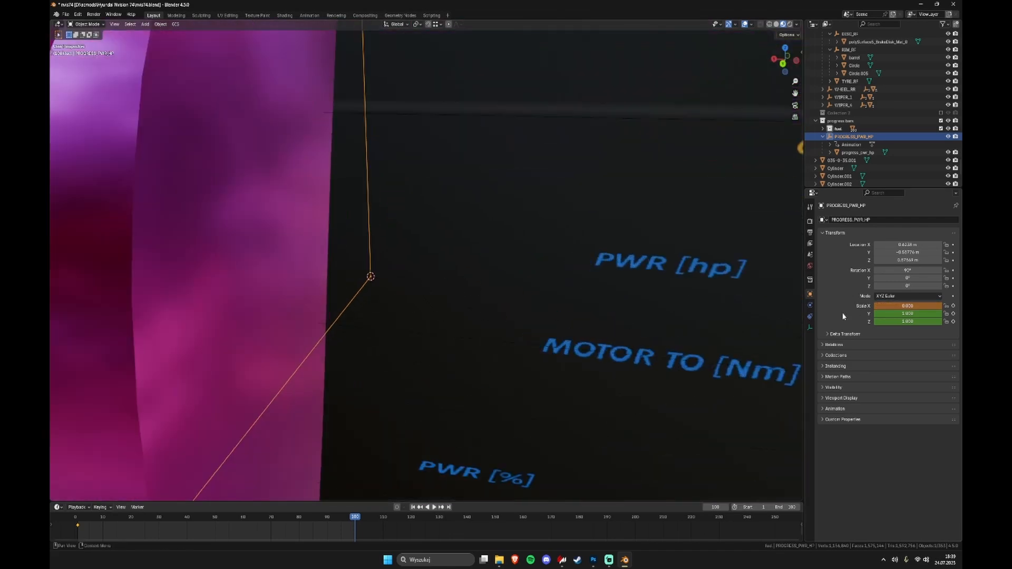
key(i)
double_click(916, 306)
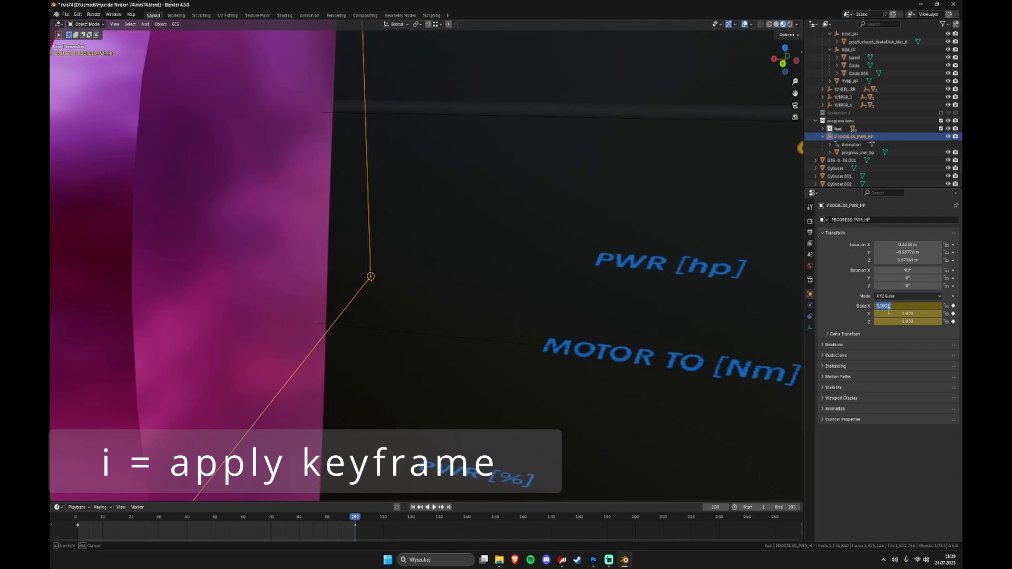
key(Return)
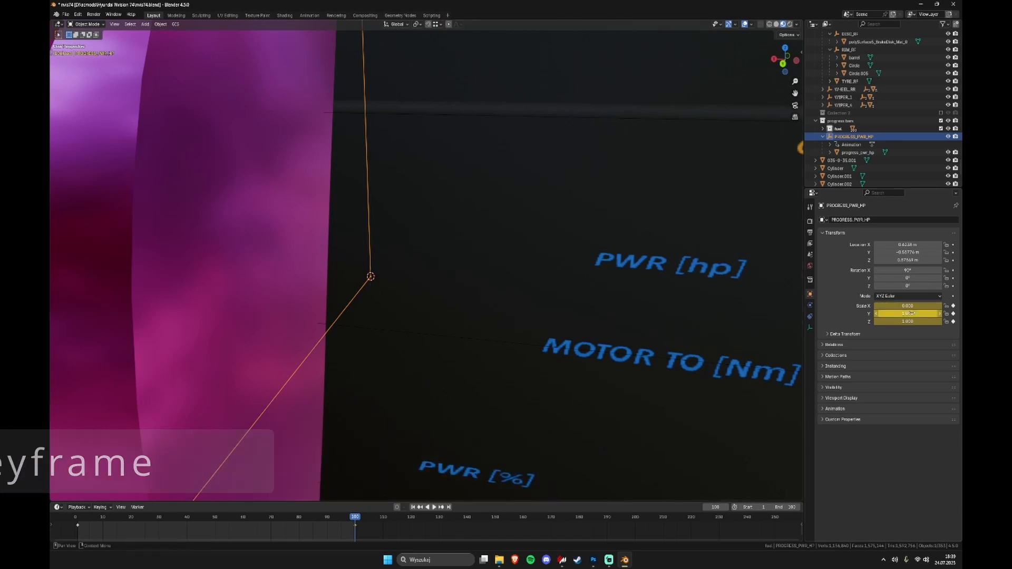
Step: Scrub the timeline back to frame 57 to check how the power bar scales along its length
scroll(387, 258, down, 6)
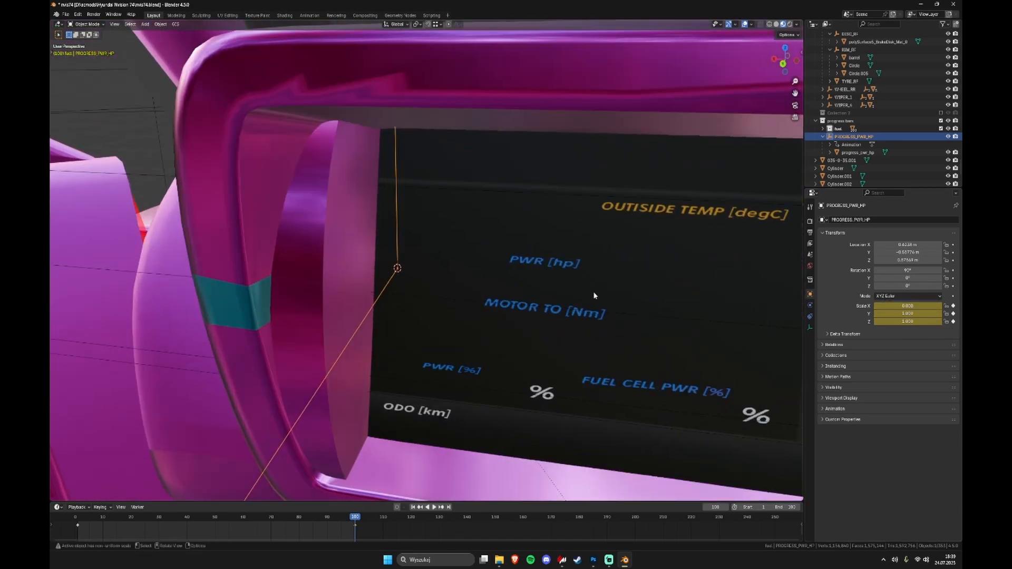
middle_drag(594, 295, 547, 291)
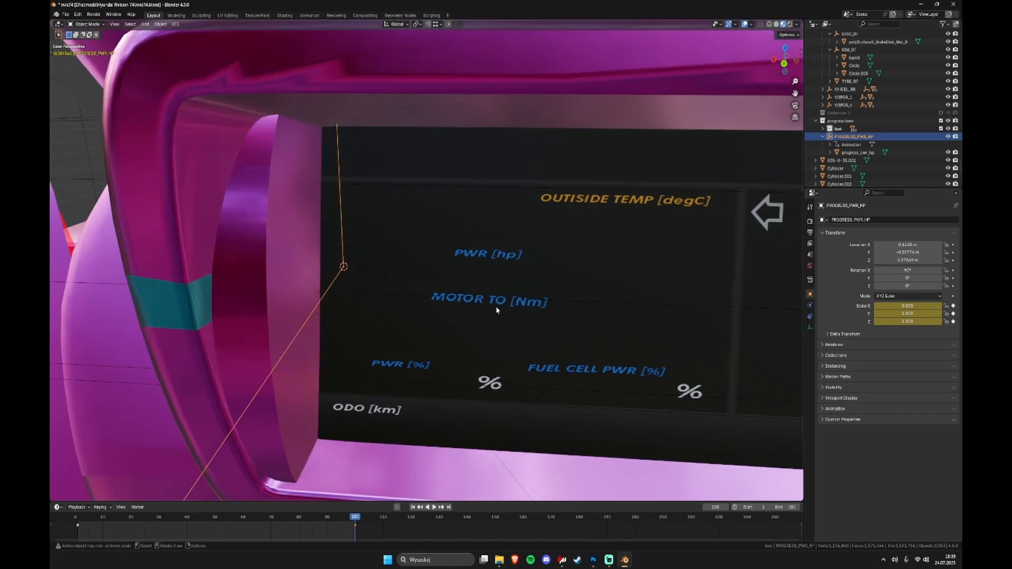
drag(354, 519, 240, 536)
scroll(423, 284, up, 3)
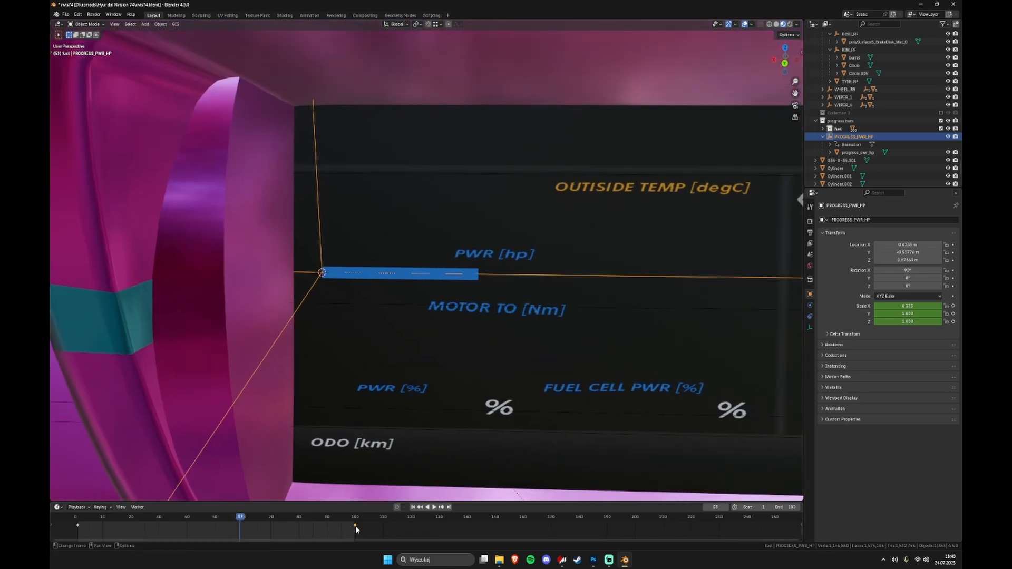
Step: Swap the two scale keyframes so the near-zero scale is on frame 1 and full scale on frame 100
drag(355, 525, 156, 525)
click(77, 524)
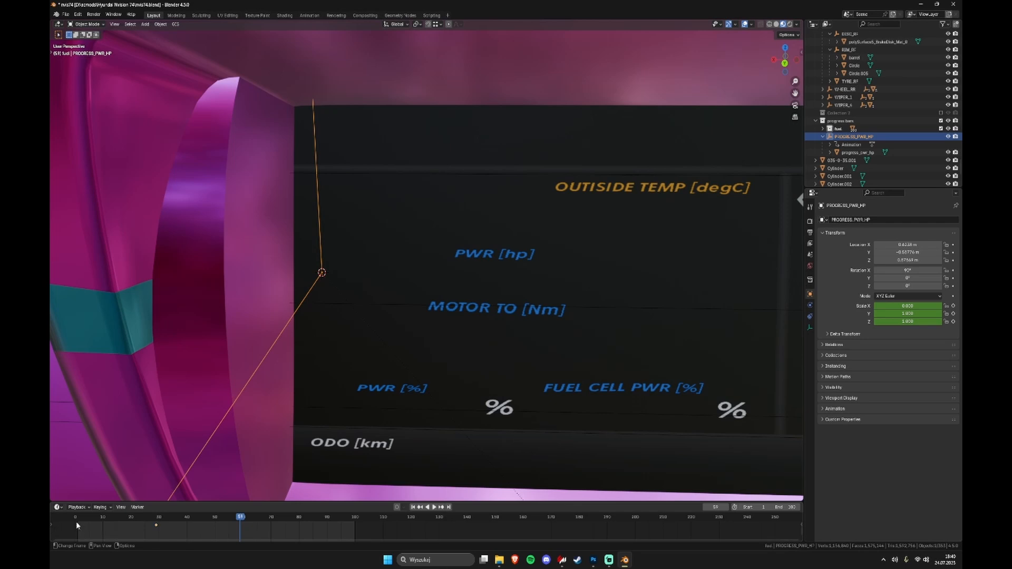
mouse_move(77, 525)
mouse_down()
mouse_move(361, 533)
mouse_move(77, 539)
mouse_up()
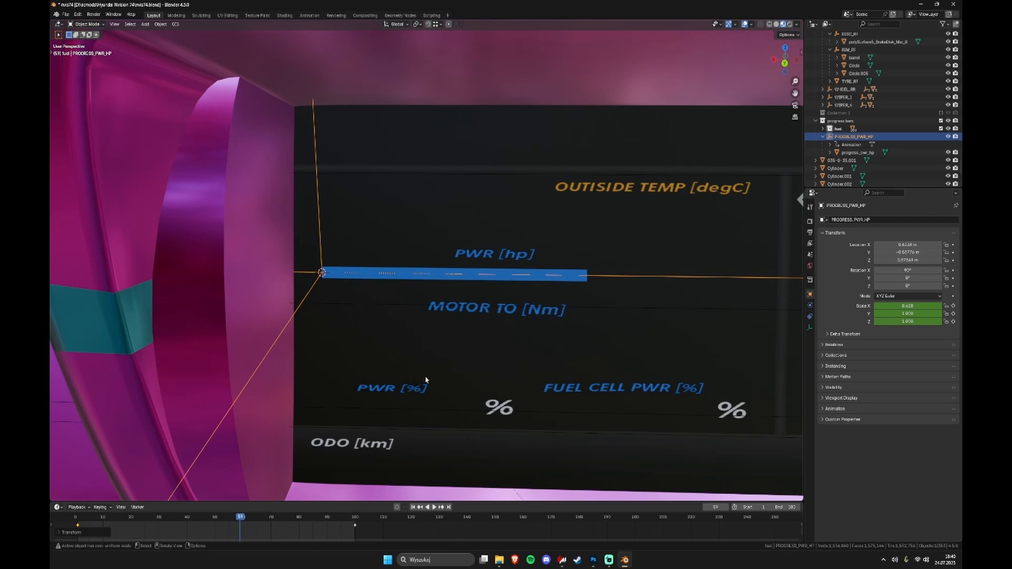
shift+middle_drag(425, 380, 222, 551)
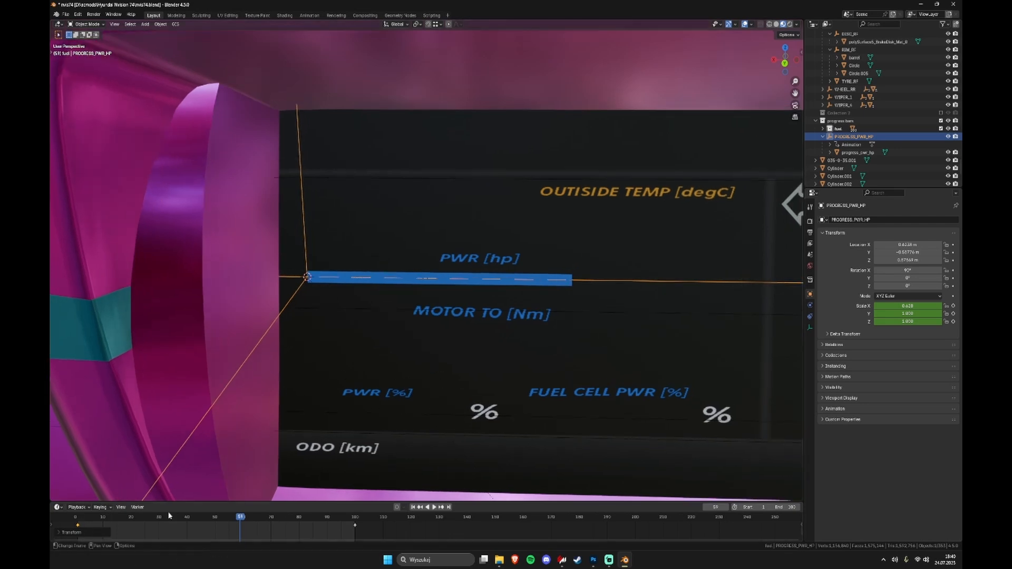
Step: Scrub the timeline to frame 92 and examine the power bar's length on the dash display
drag(242, 519, 332, 559)
scroll(667, 405, down, 3)
scroll(667, 404, down, 5)
shift+middle_drag(667, 404, 258, 399)
scroll(592, 290, up, 6)
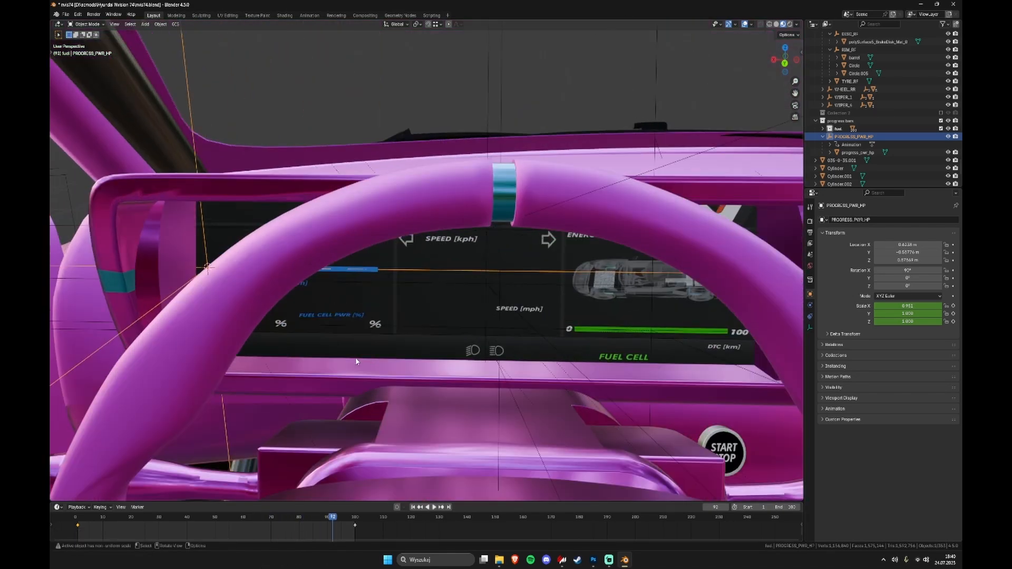
scroll(439, 411, up, 1)
shift+middle_drag(262, 482, 422, 453)
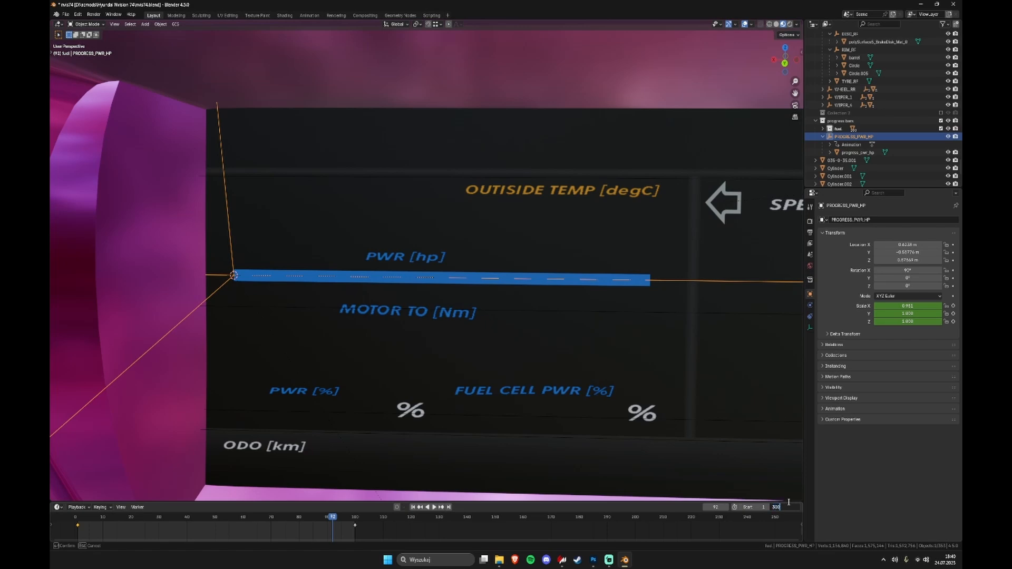
Step: Set the scene's end frame to 300 and move the full-scale keyframe from frame 100 to frame 300
key(Return)
alt+scroll(434, 431, down, 2)
scroll(436, 430, down, 3)
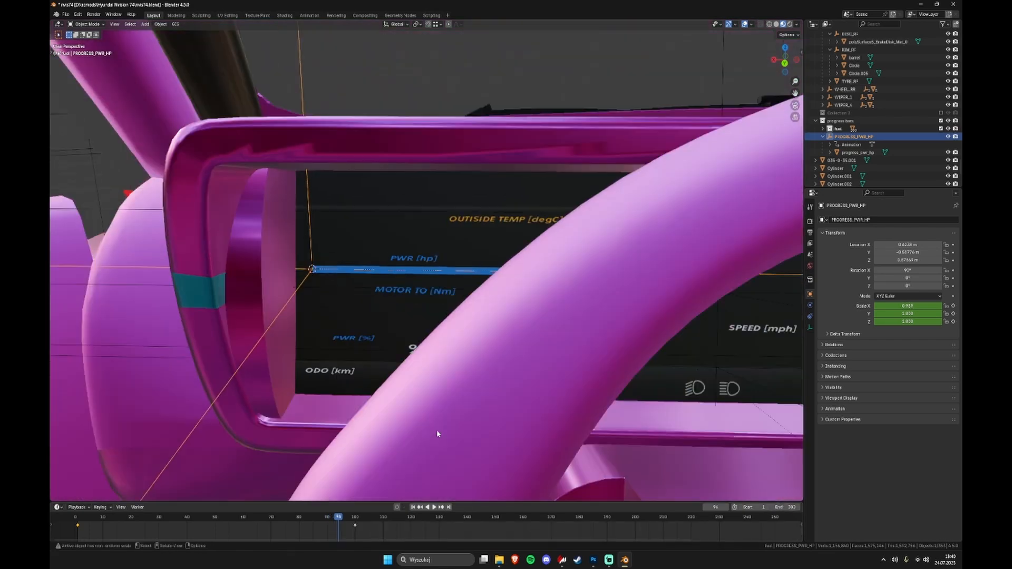
scroll(436, 429, down, 2)
ctrl+scroll(464, 530, right, 4)
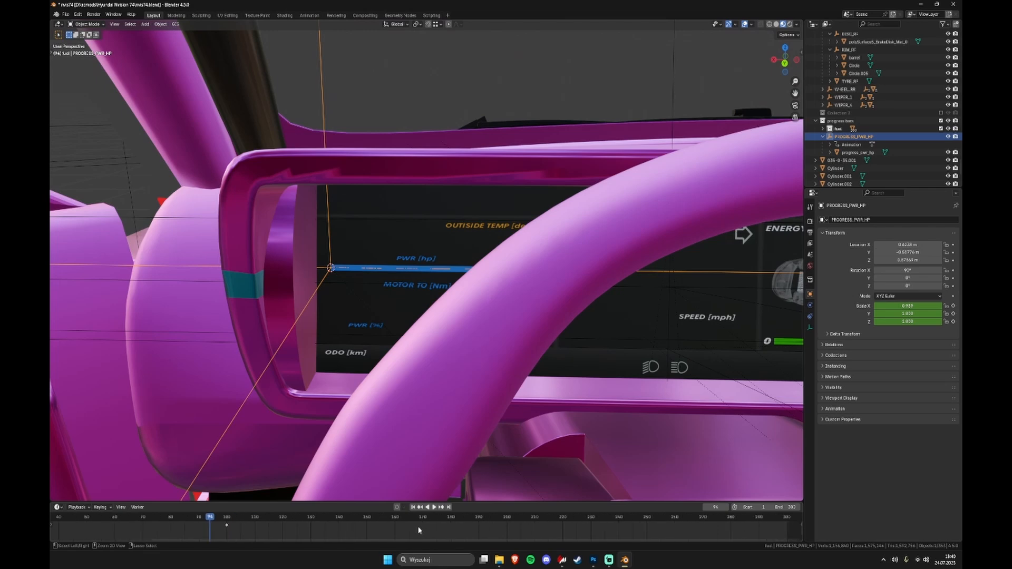
drag(225, 527, 789, 524)
scroll(268, 458, up, 5)
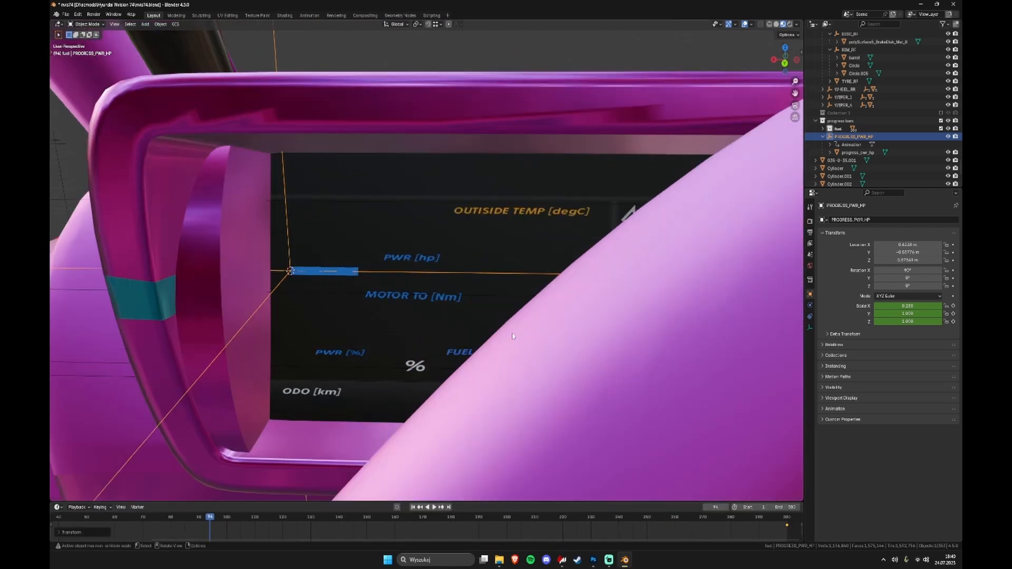
Step: Scrub the timeline back to frame 49 and on to frame 302 to check the power bar's growth
drag(207, 519, 84, 531)
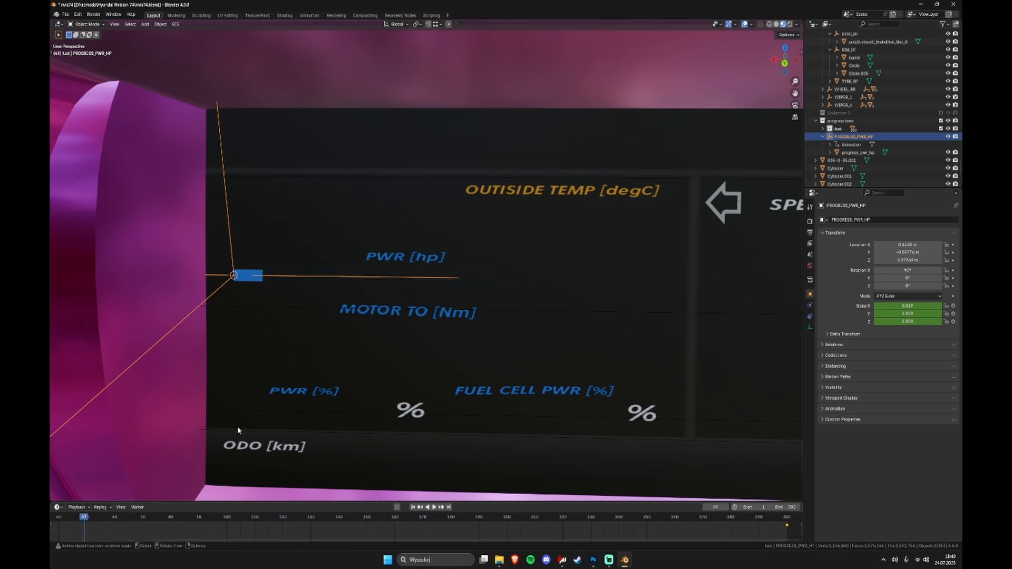
scroll(263, 396, down, 2)
shift+middle_drag(331, 361, 393, 359)
scroll(693, 224, up, 1)
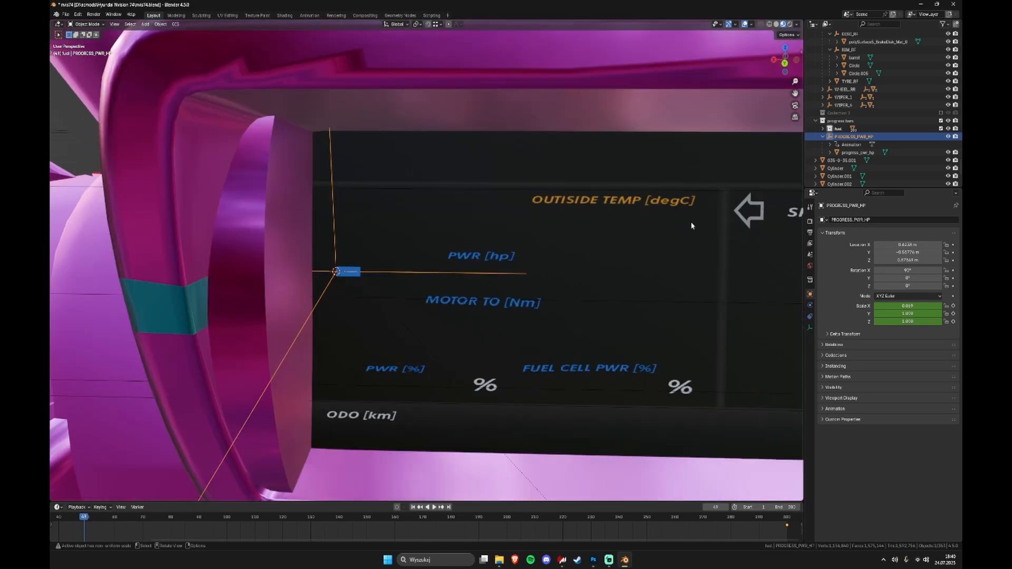
shift+middle_drag(510, 213, 590, 235)
scroll(531, 203, up, 1)
scroll(224, 528, down, 5)
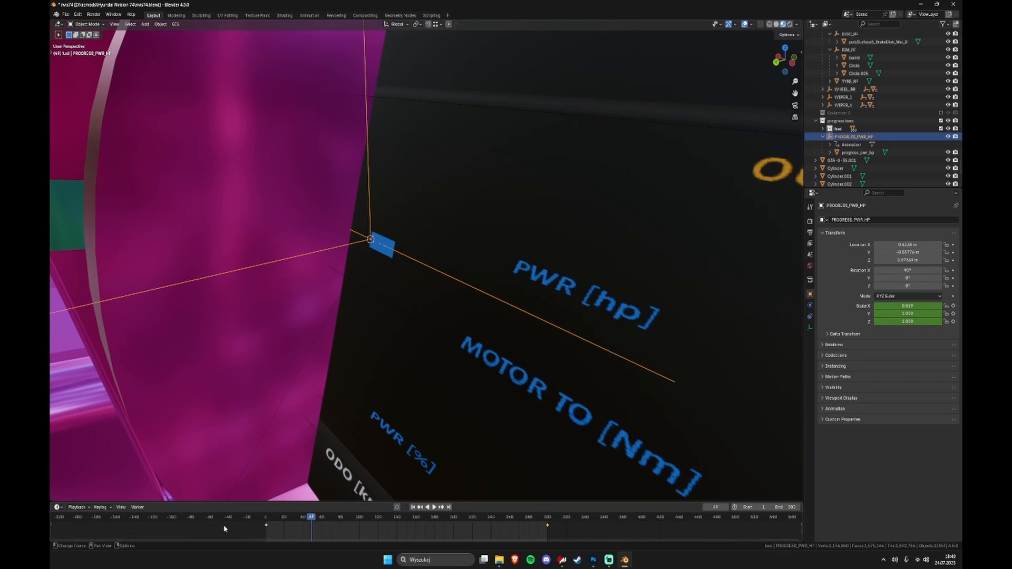
drag(313, 518, 549, 516)
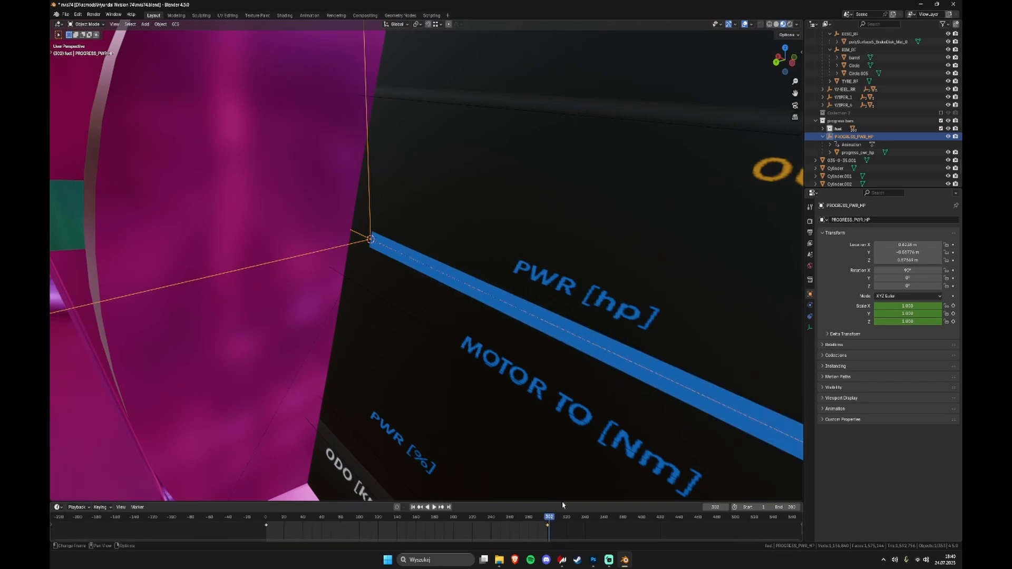
scroll(503, 348, down, 3)
middle_drag(497, 344, 531, 347)
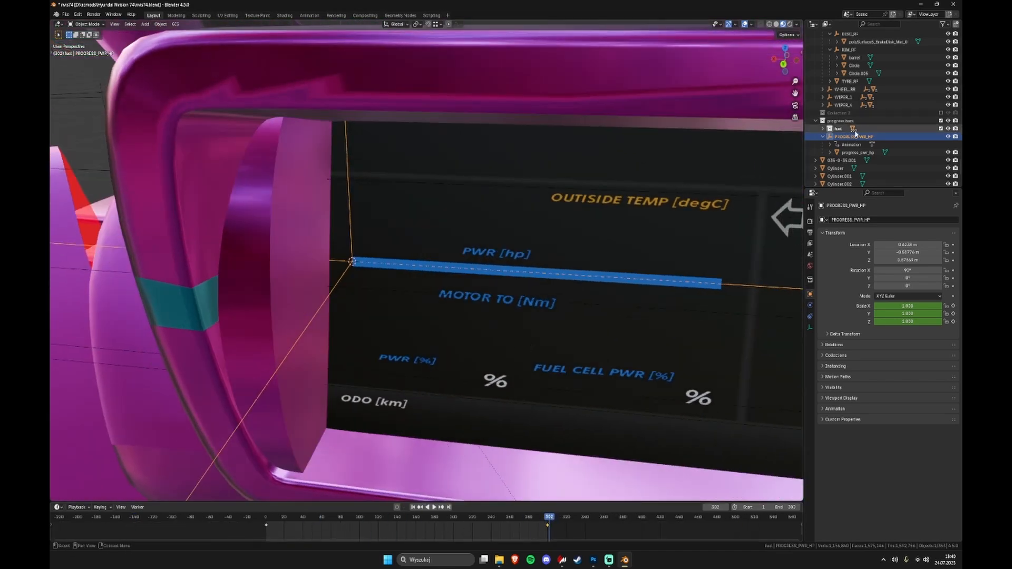
Step: Select the PROGRESS_PWR_HP empty with its child bar and duplicate both in place
right_click(840, 165)
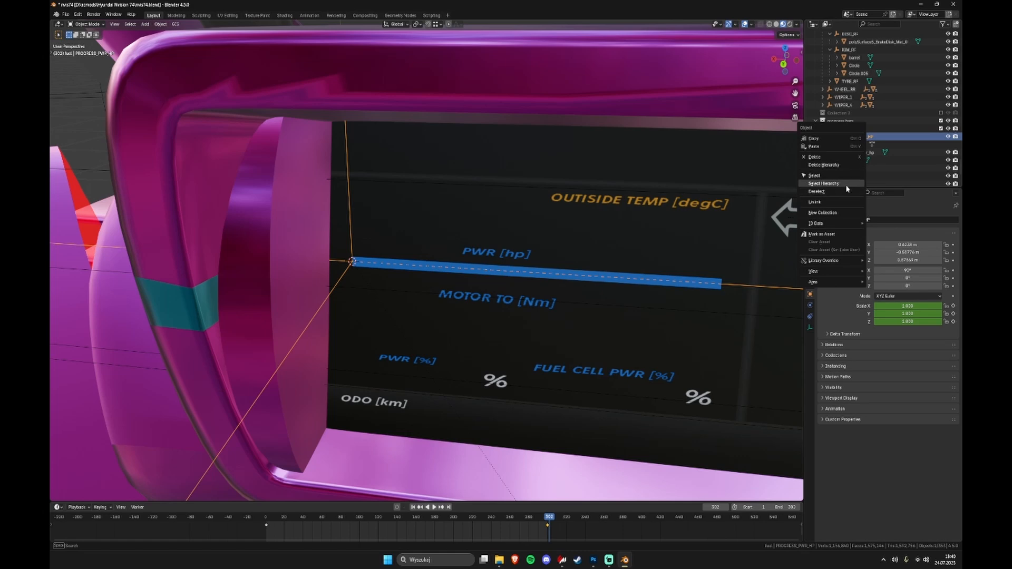
middle_drag(625, 219, 593, 208)
scroll(468, 270, up, 1)
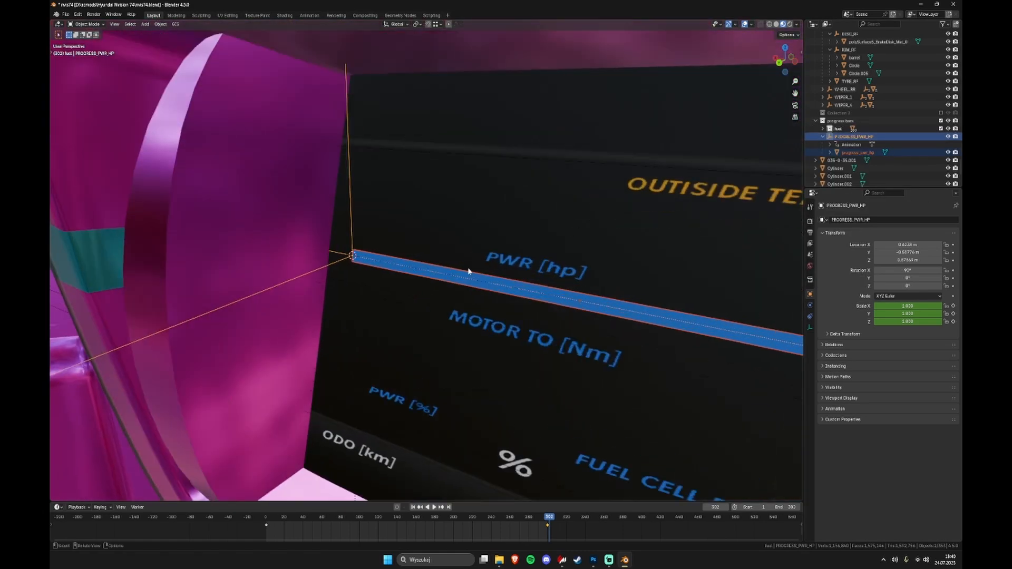
key(shift+d)
right_click(457, 296)
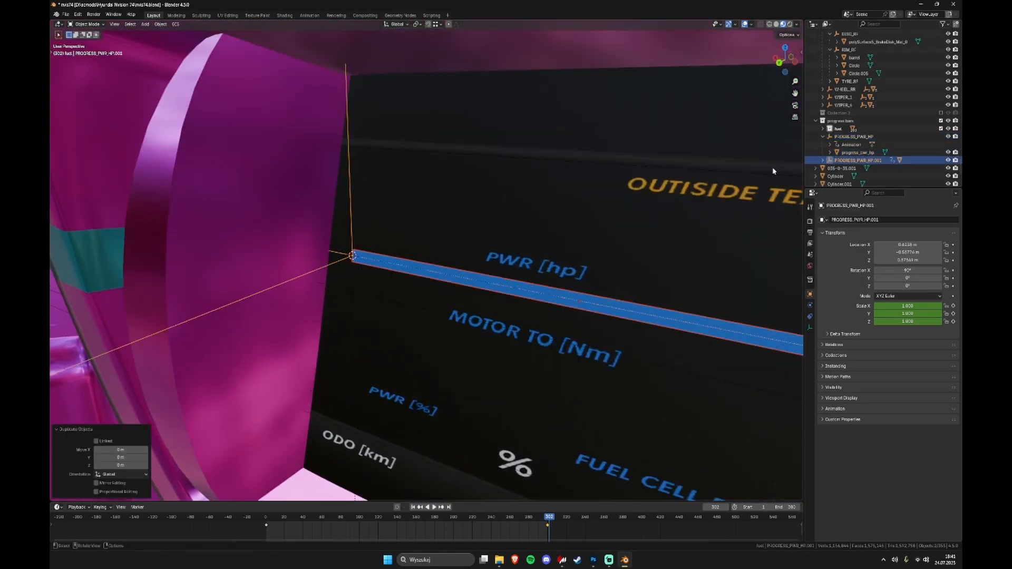
Step: Move the duplicated empty and its bar along the Y axis, forward of the display surface
click(864, 161)
middle_drag(571, 231, 520, 211)
scroll(538, 213, down, 1)
key(g)
key(y)
click(487, 212)
Step: Isolate the display and the duplicated bar, then in back view move the duplicated empty down about 0.014 m, below the MOTOR TQ label
click(476, 359)
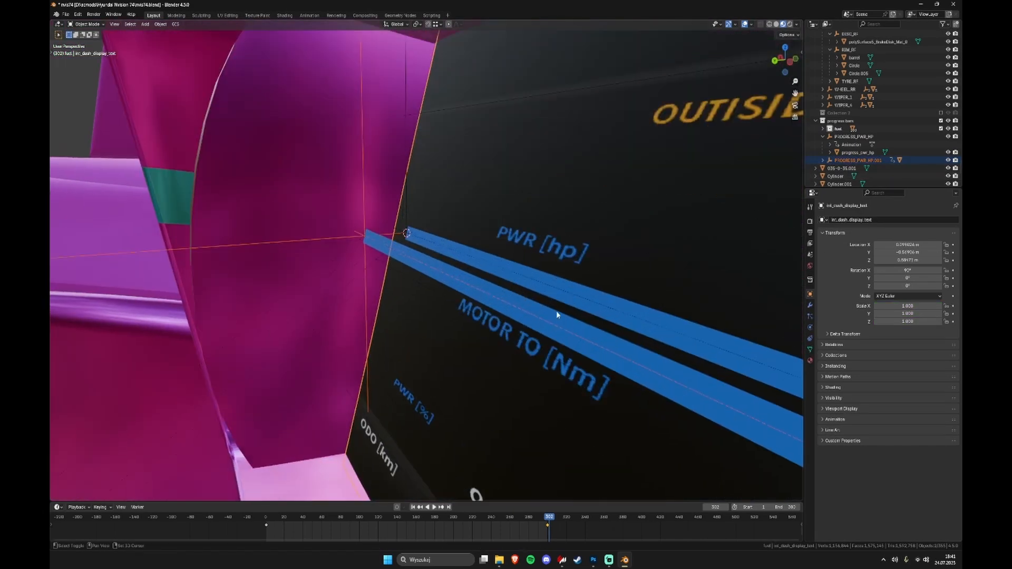
click(552, 314)
key(KP_Divide)
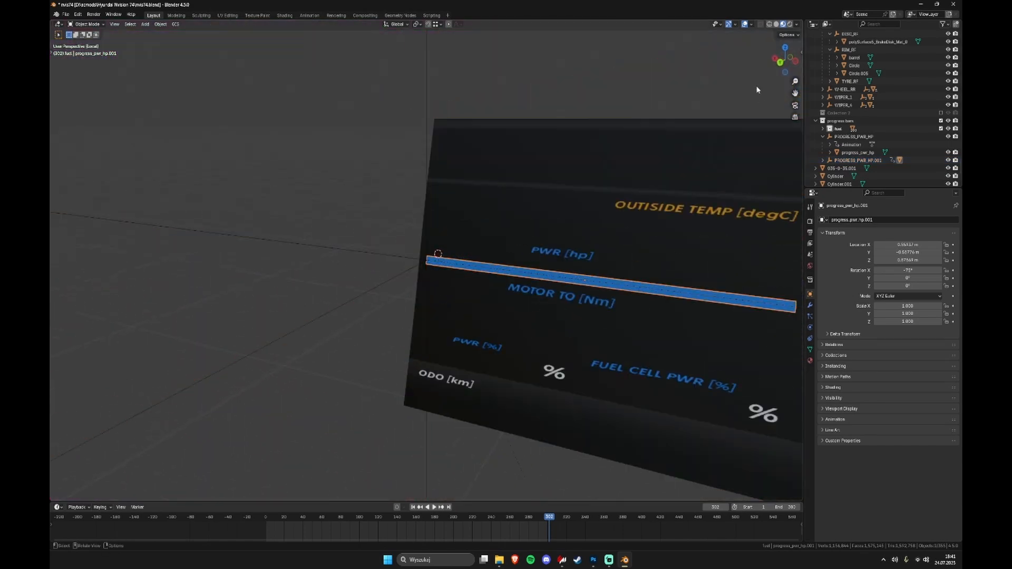
click(779, 62)
click(425, 97)
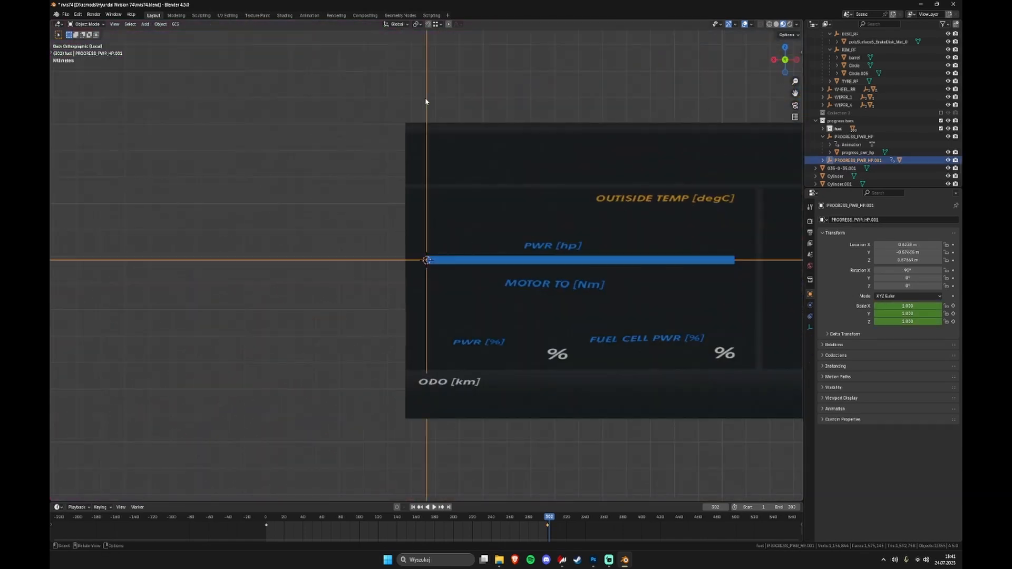
key(g)
key(z)
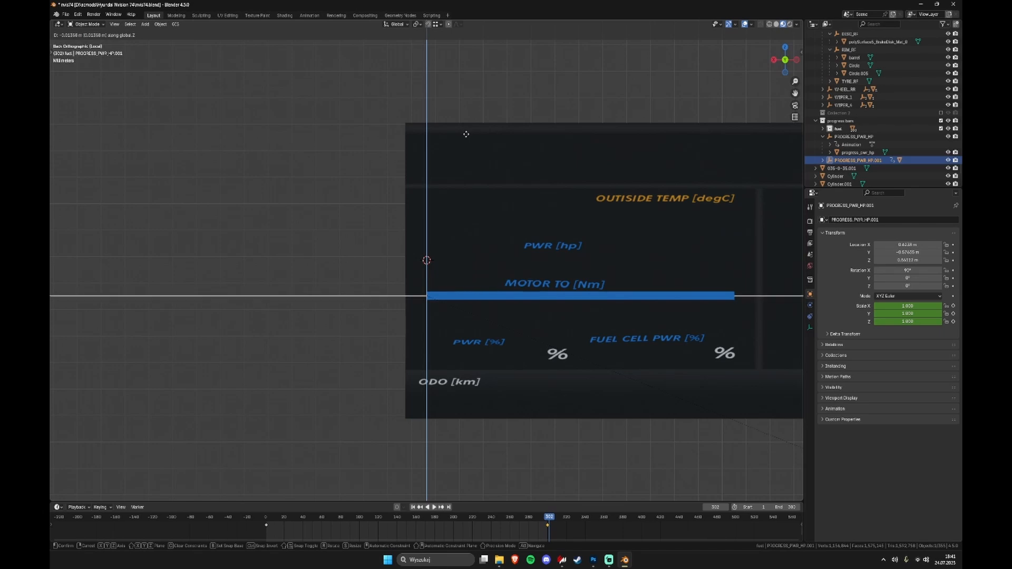
click(466, 134)
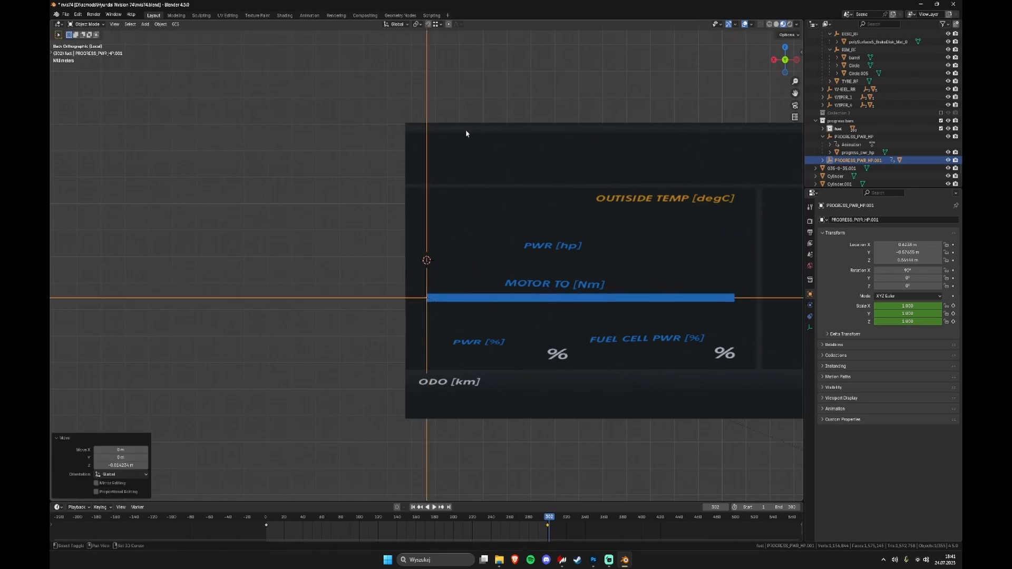
Step: Move the duplicated empty along Y back towards the display surface and leave the isolated view
middle_drag(537, 192, 598, 221)
scroll(527, 259, up, 4)
key(g)
key(y)
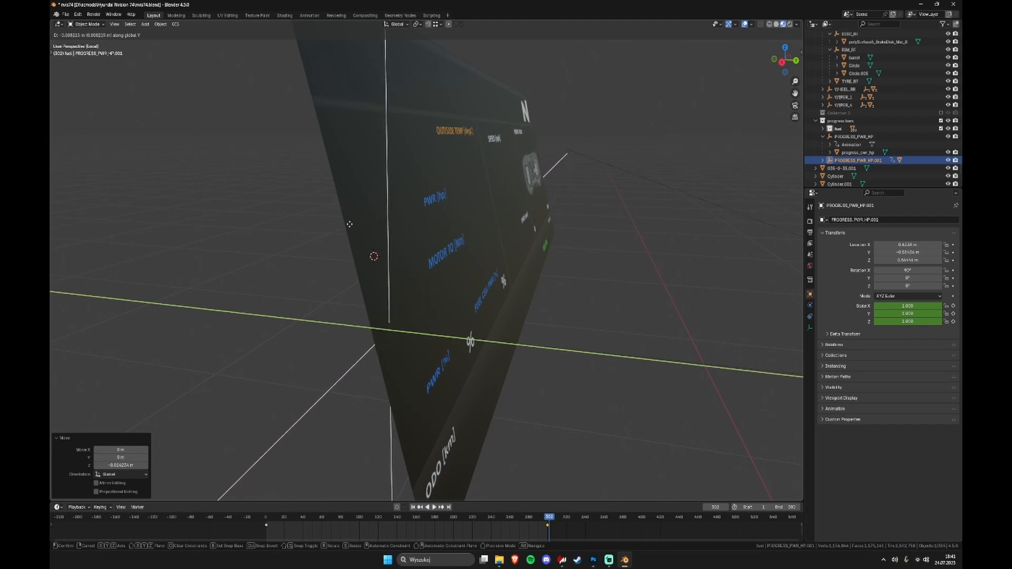
click(372, 227)
middle_drag(372, 228, 601, 389)
key(KP_Divide)
Step: Scrub the timeline from frame 0 to frame 302 to check that both bars scale along their length
drag(549, 517, 266, 518)
scroll(485, 364, down, 2)
middle_drag(485, 364, 459, 361)
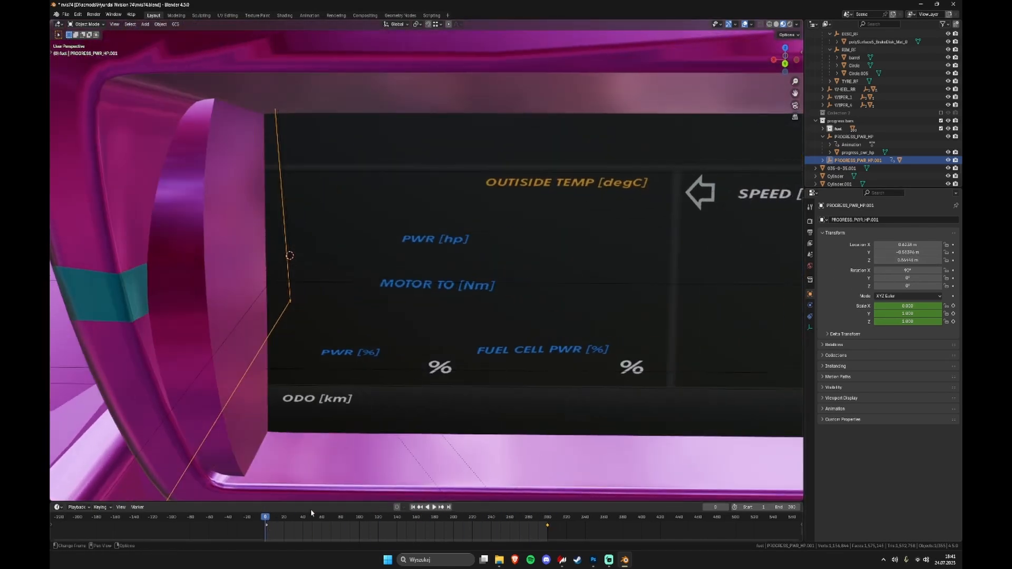
key(space)
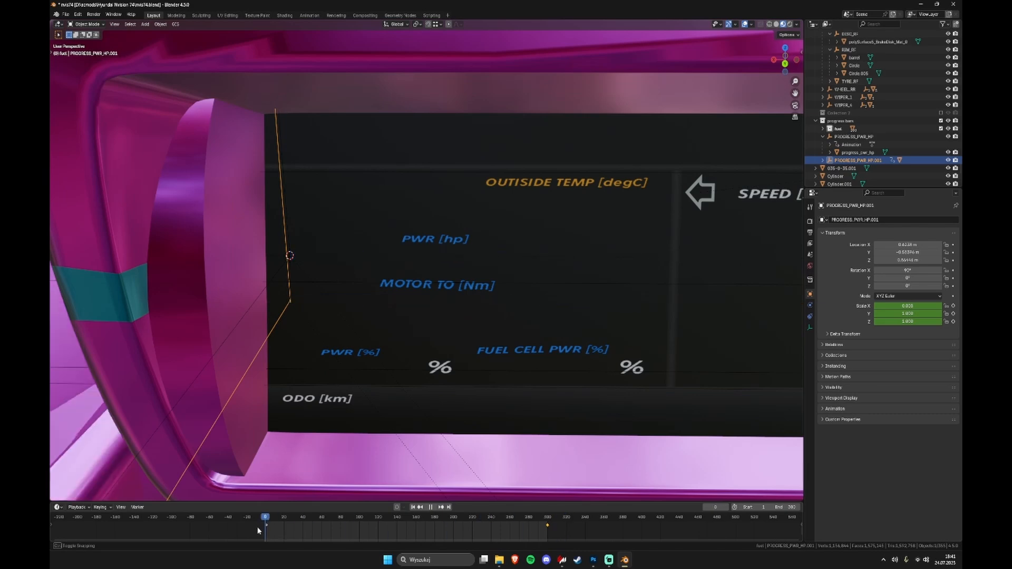
drag(440, 547, 548, 533)
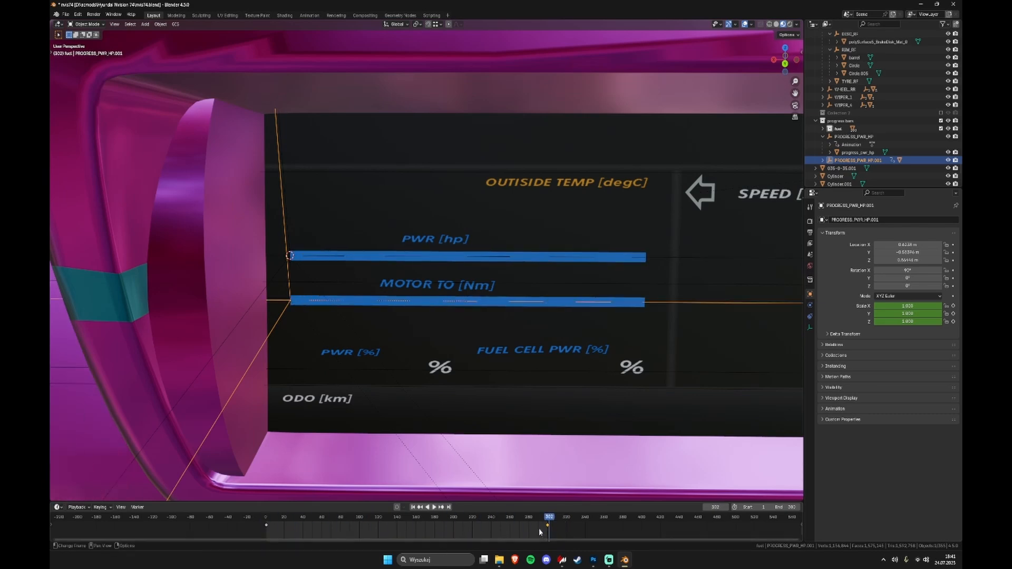
scroll(565, 400, down, 1)
middle_drag(610, 368, 583, 317)
scroll(899, 145, up, 2)
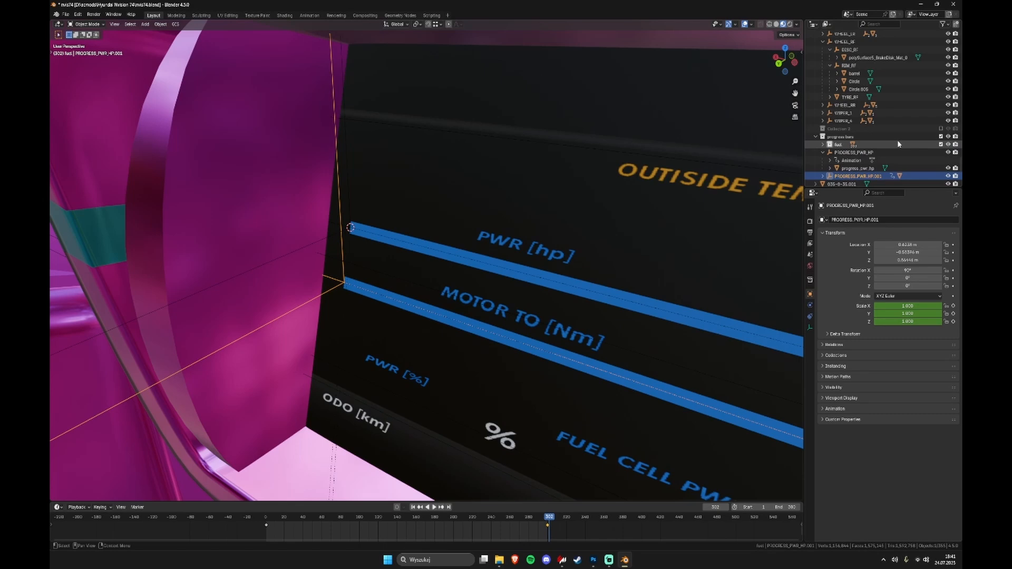
Step: Rename the duplicated bar mesh, replacing its pwr_hp ending with tq_nm
click(824, 177)
scroll(827, 178, up, 1)
scroll(864, 176, down, 2)
scroll(873, 175, down, 1)
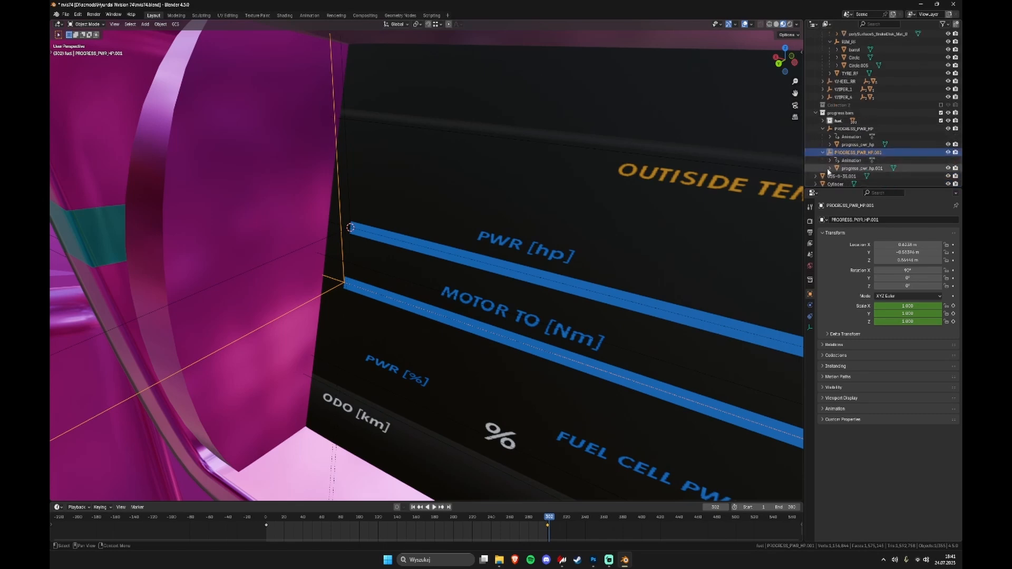
click(829, 169)
click(872, 169)
scroll(543, 309, down, 2)
scroll(542, 310, up, 3)
key(F2)
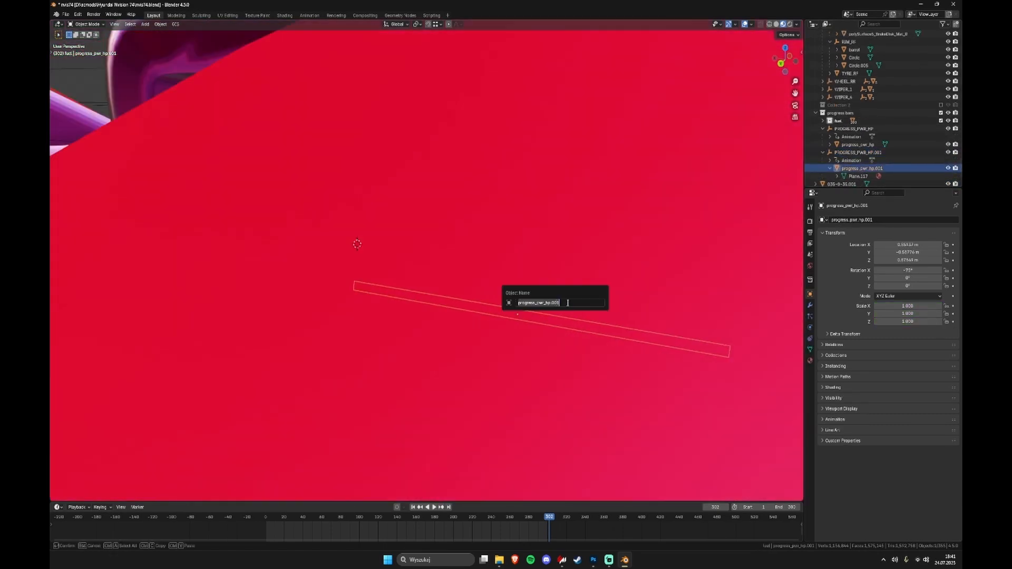
scroll(554, 301, down, 2)
key(F2)
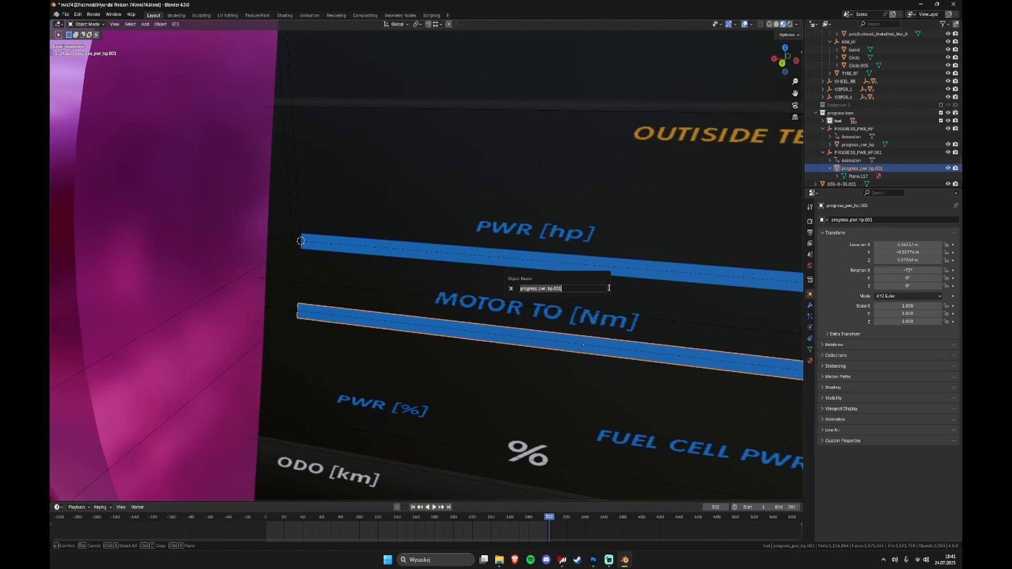
key(End)
key(BackSpace)
text(tq_nm)
key(Return)
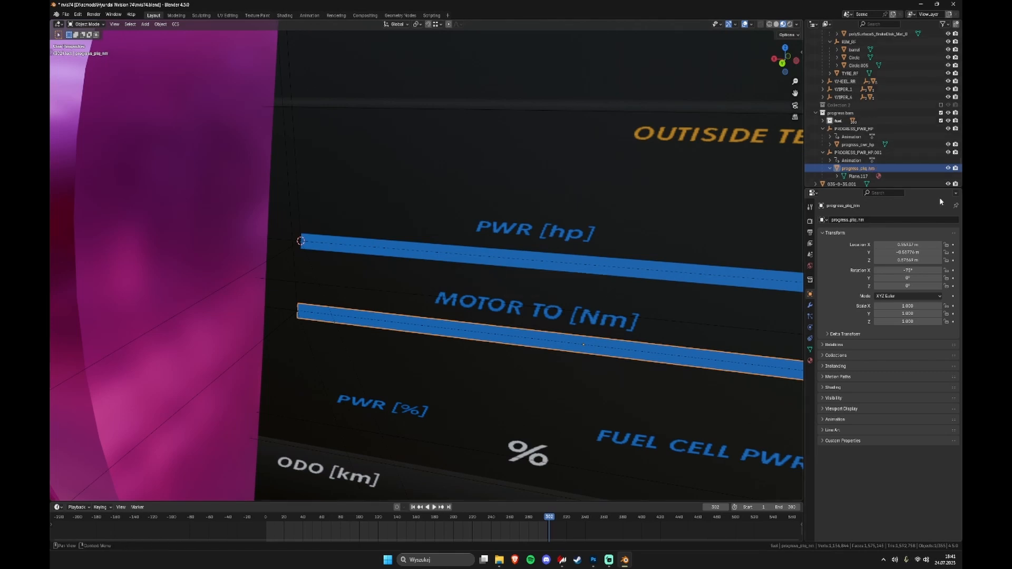
Step: Rename the duplicated empty PROGRESS_TQ_NM
double_click(896, 153)
key(End)
key(BackSpace)
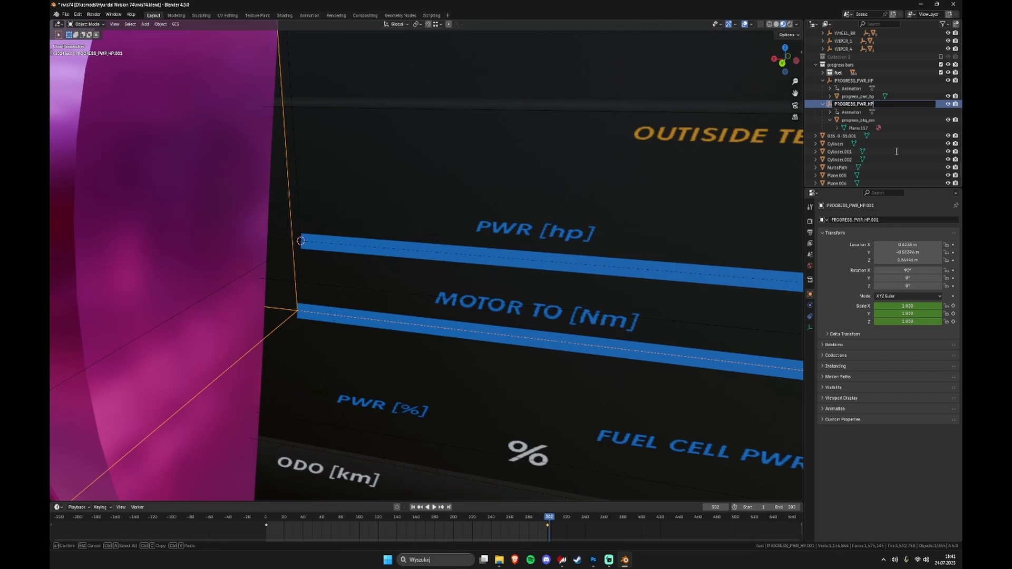
text(TQ_NM)
key(Return)
scroll(485, 327, down, 2)
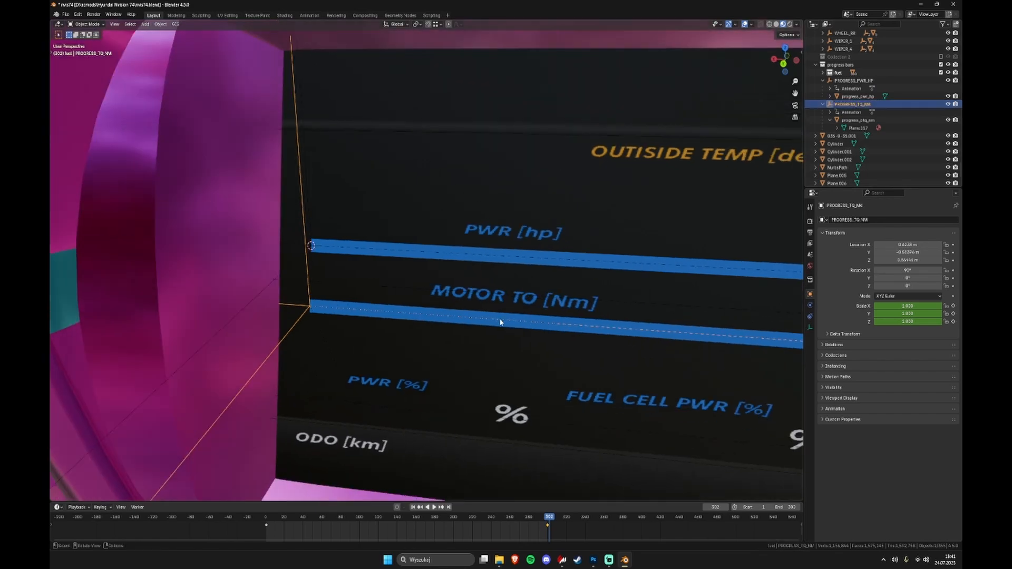
Step: Return the timeline to frame 0
scroll(501, 322, down, 3)
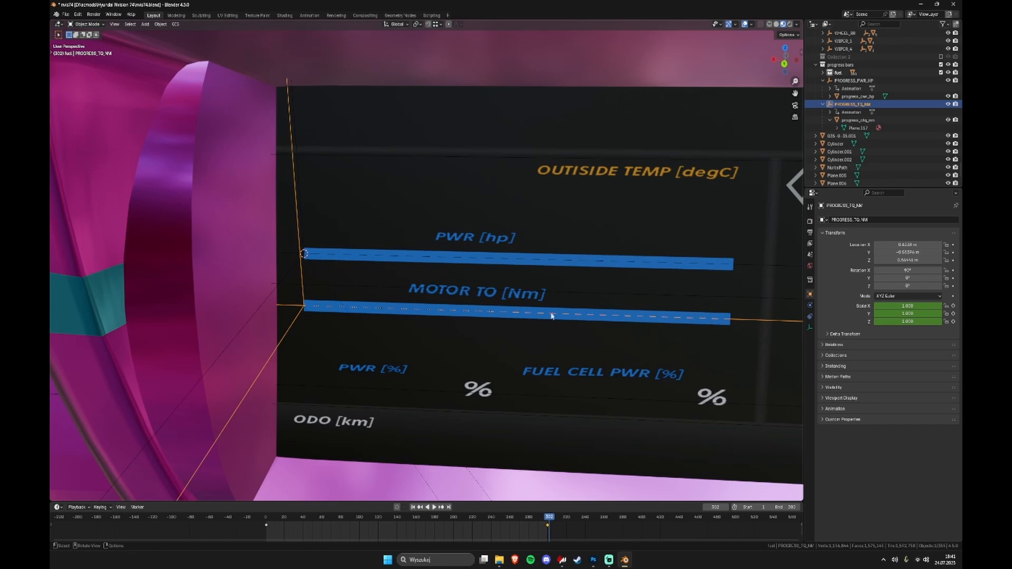
scroll(551, 316, down, 3)
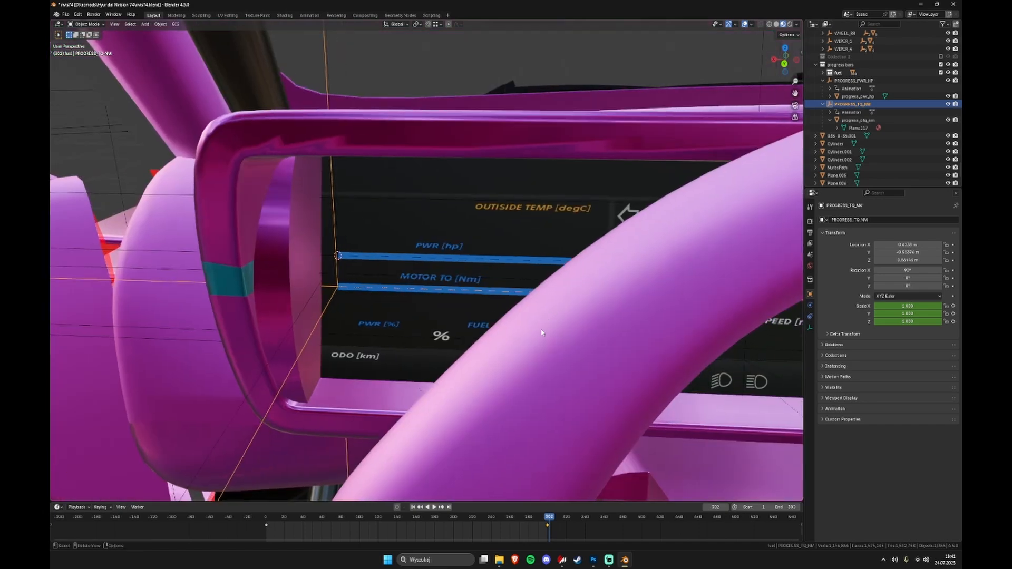
scroll(541, 332, down, 2)
drag(549, 518, 265, 520)
scroll(391, 411, down, 5)
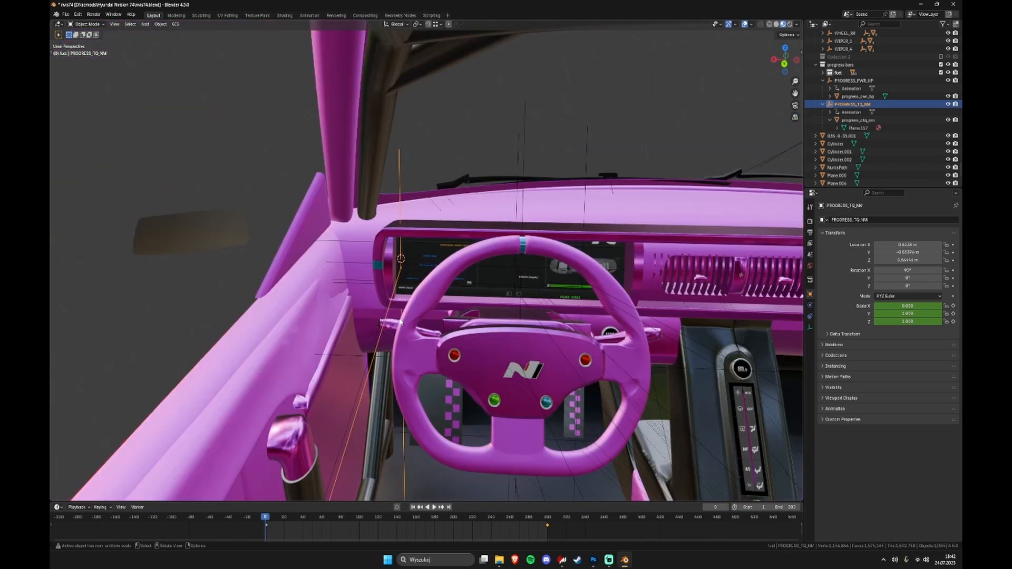
Step: Export all selected objects of the car as FBX, overwriting Hyundai N-Vision 74.fbx in the unpacked car folder with a scale of 0.01
scroll(399, 322, down, 6)
middle_drag(400, 322, 496, 317)
key(a)
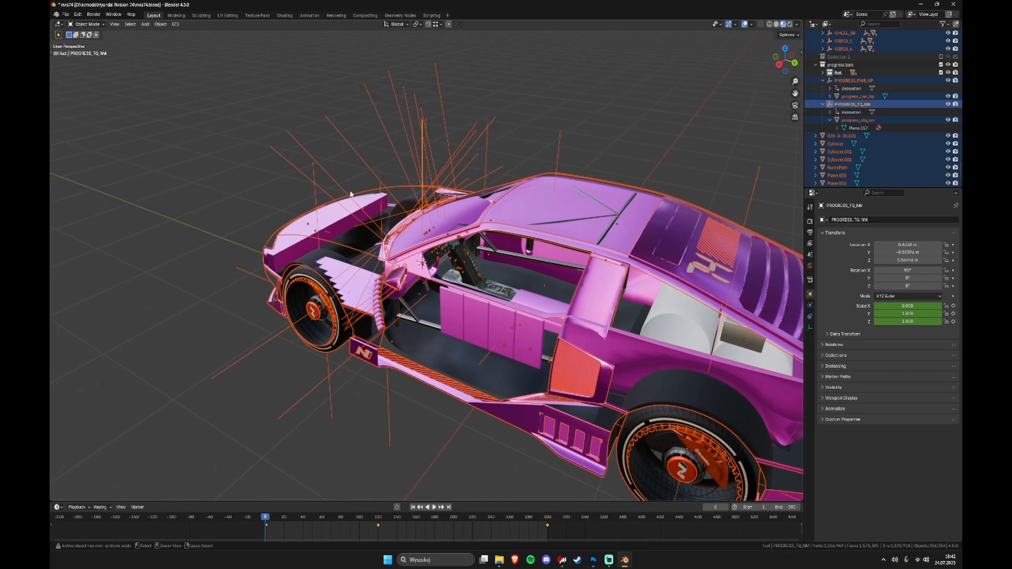
click(66, 16)
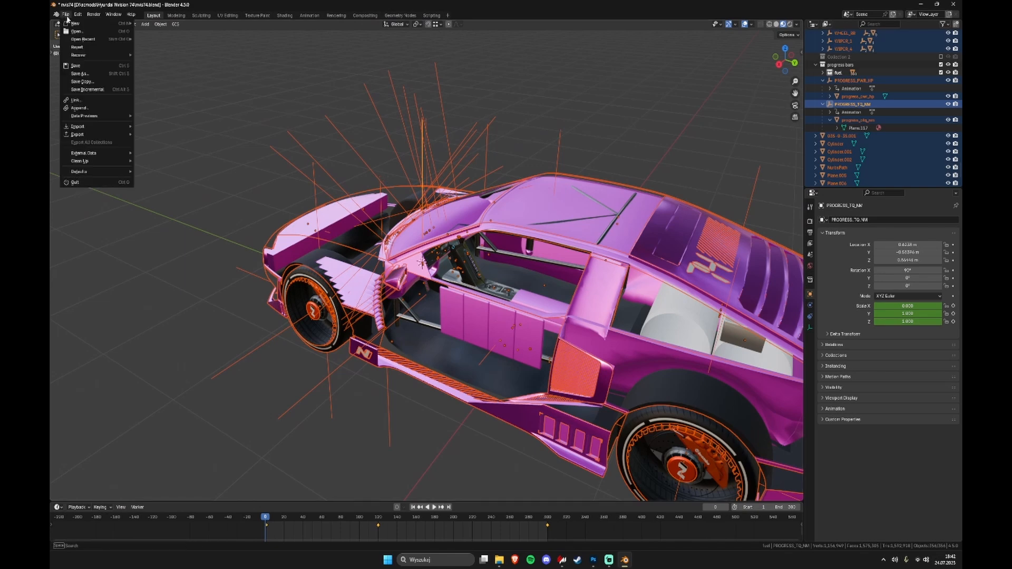
mouse_move(84, 138)
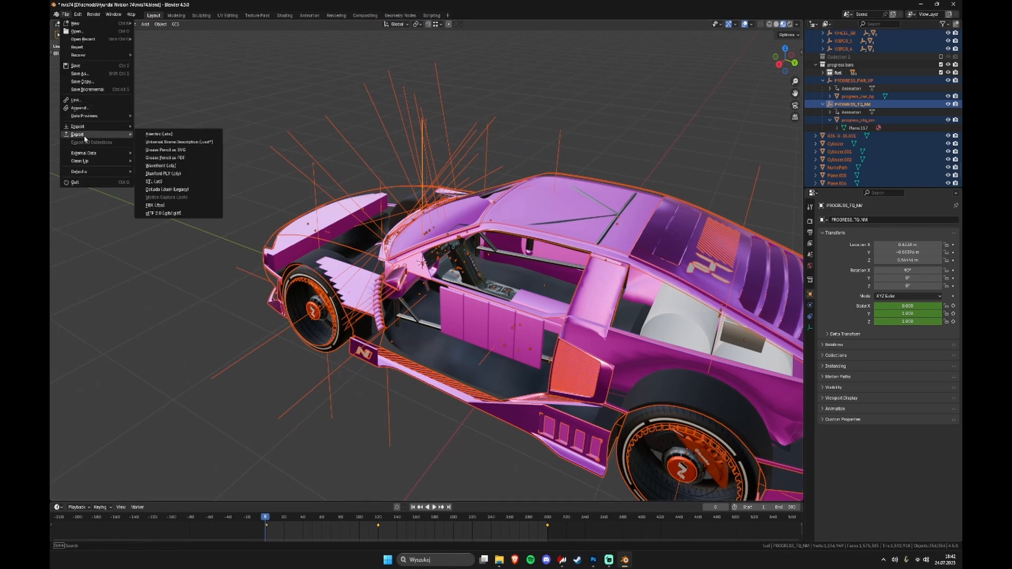
click(166, 205)
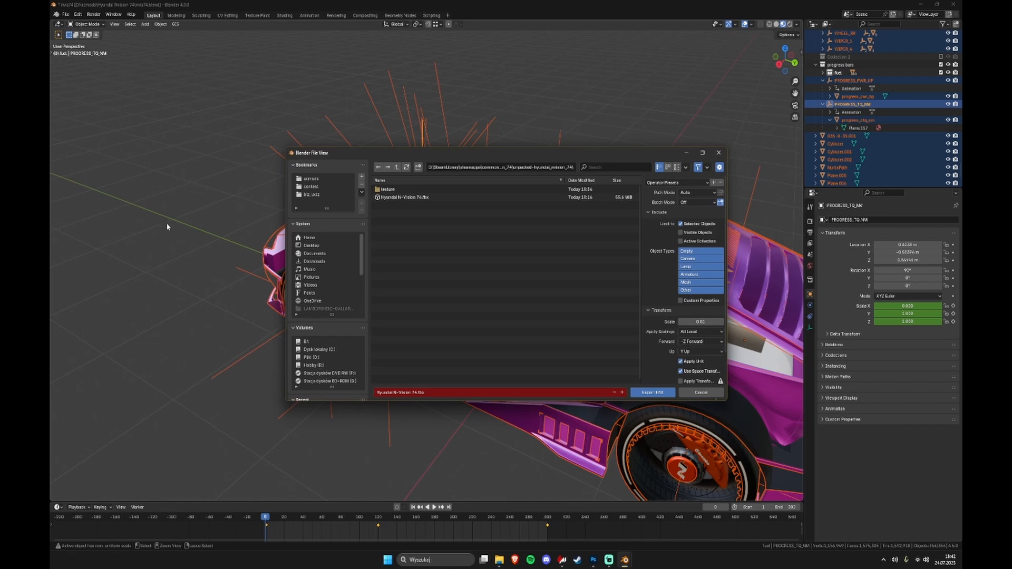
click(685, 181)
click(679, 203)
drag(701, 401, 706, 493)
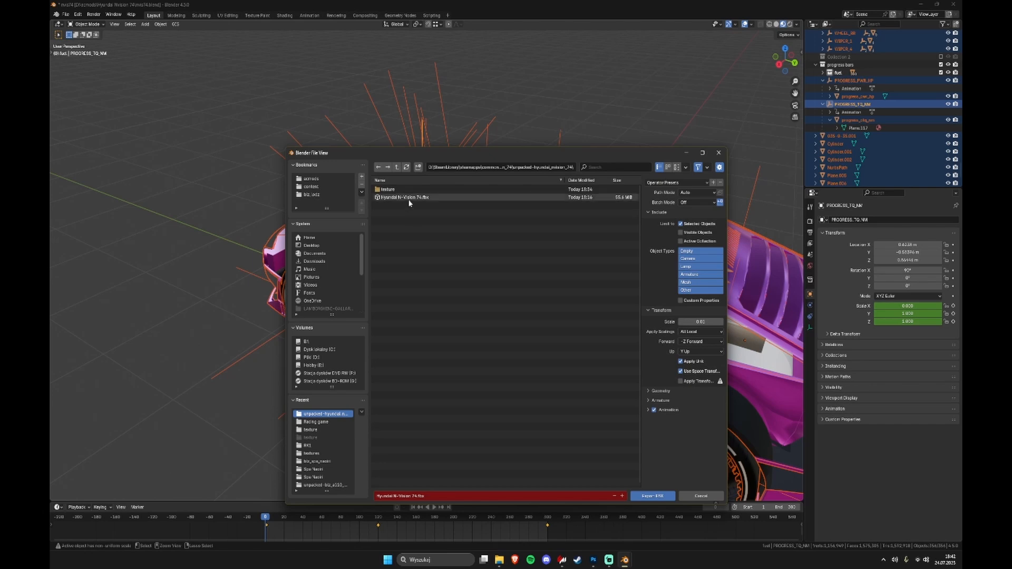
click(433, 198)
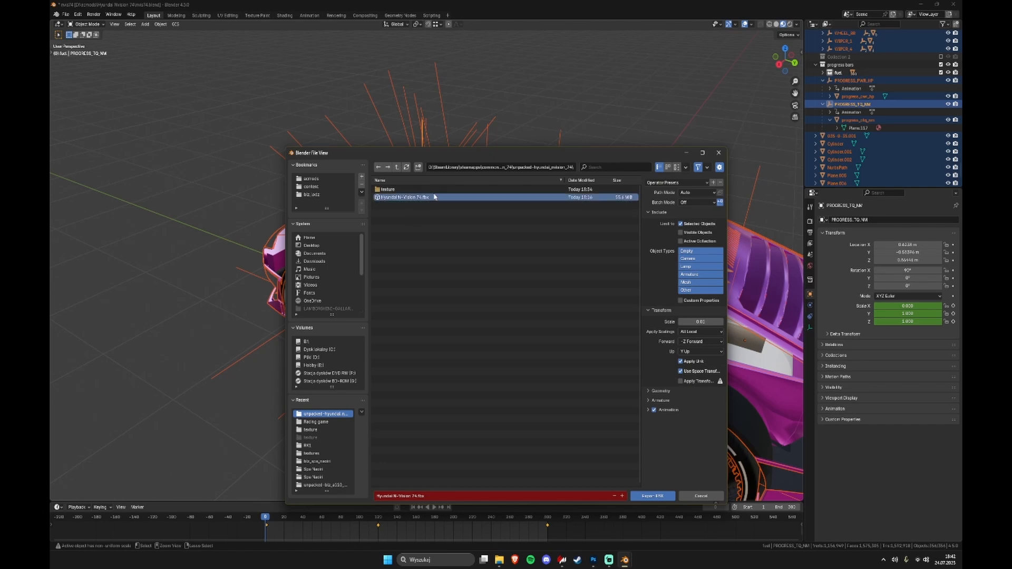
click(652, 496)
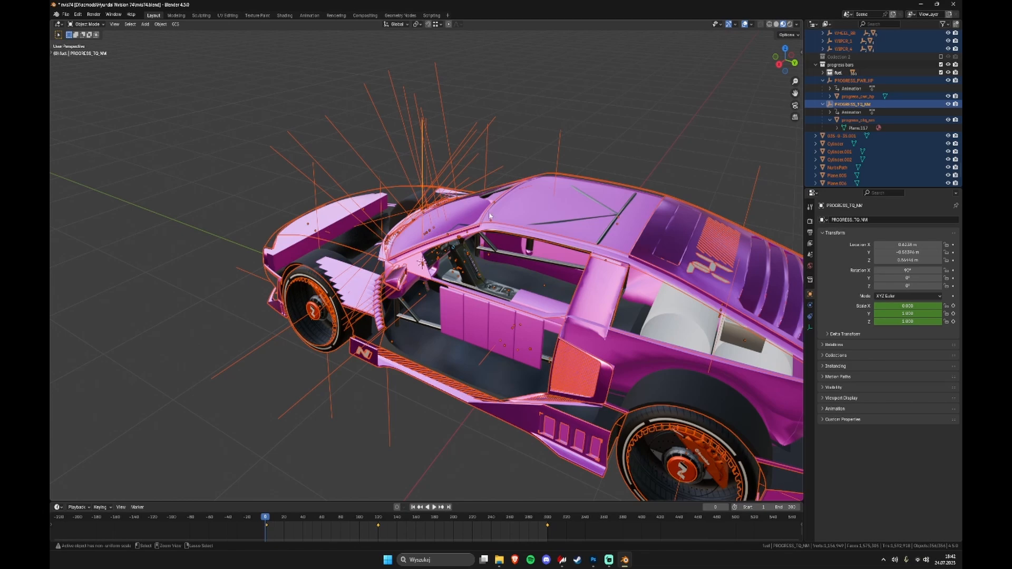
Step: Select only the PROGRESS_PWR_HP empty at the dash display
middle_drag(464, 212, 426, 210)
scroll(520, 204, up, 5)
scroll(501, 211, up, 3)
middle_drag(520, 205, 513, 229)
scroll(520, 230, up, 2)
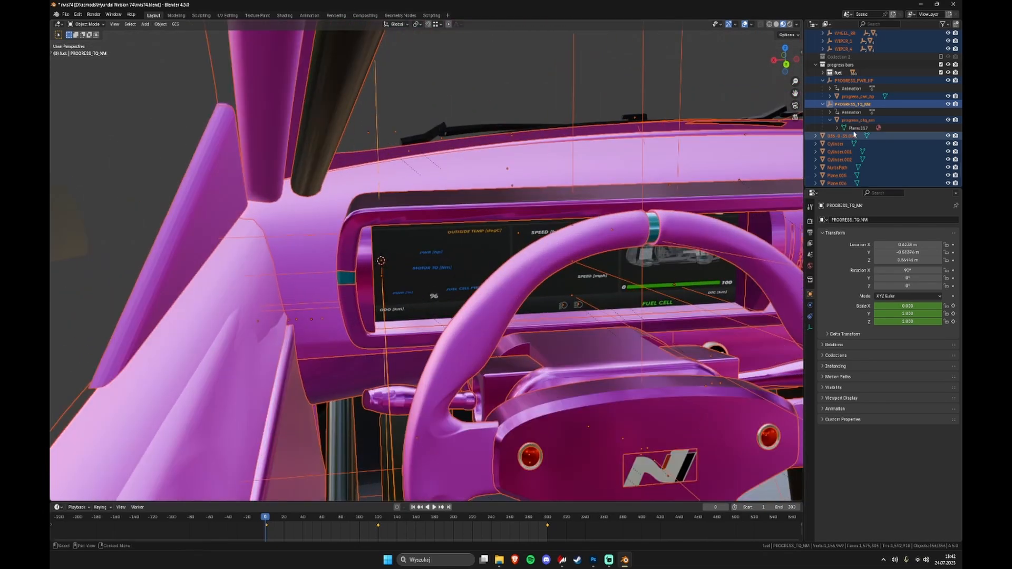
click(870, 81)
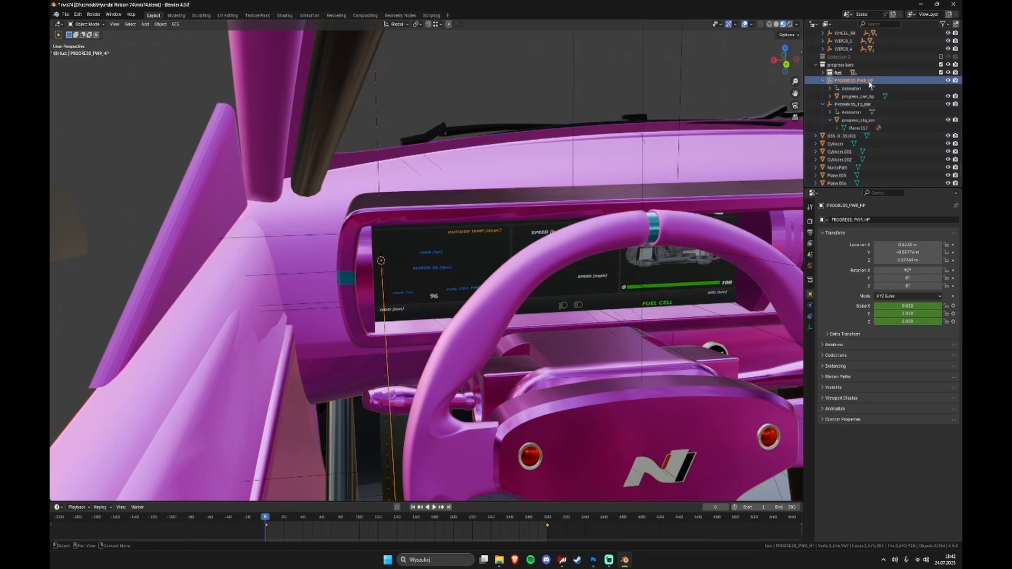
Step: Play the animation to check both blue bars on the dash display, and cancel playback back to frame 0
scroll(402, 263, up, 5)
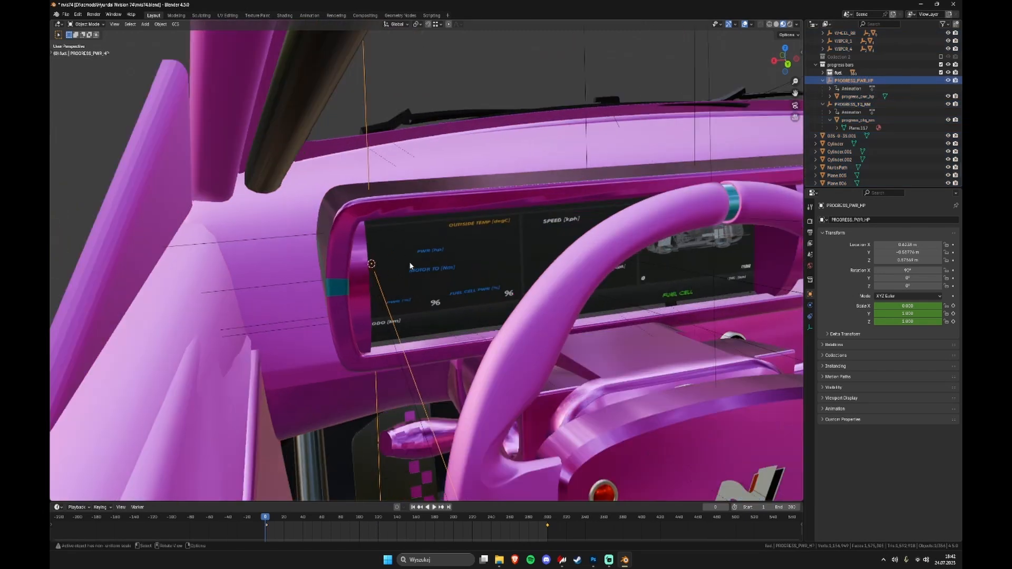
key(space)
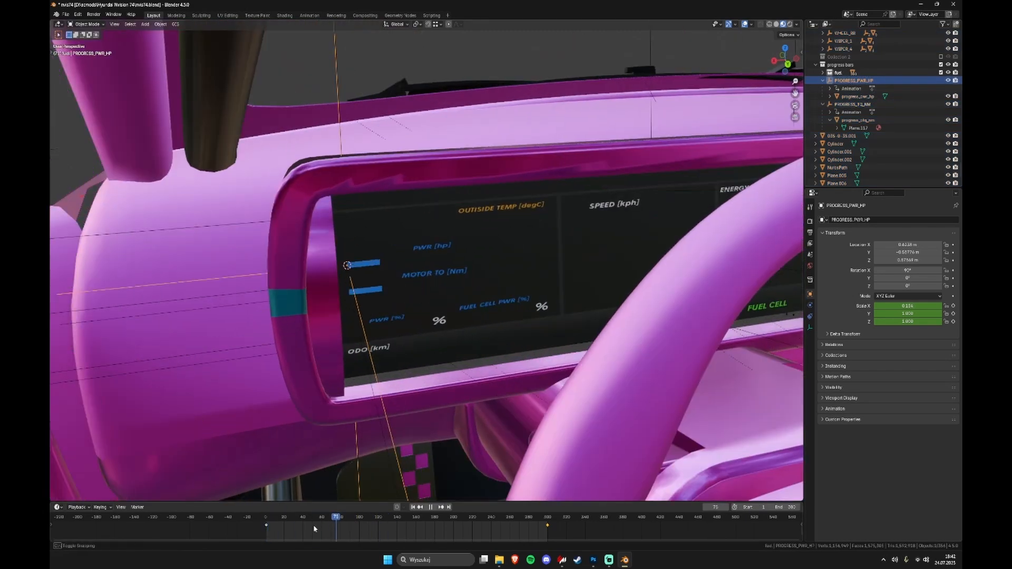
key(Escape)
scroll(494, 324, down, 5)
scroll(494, 324, down, 6)
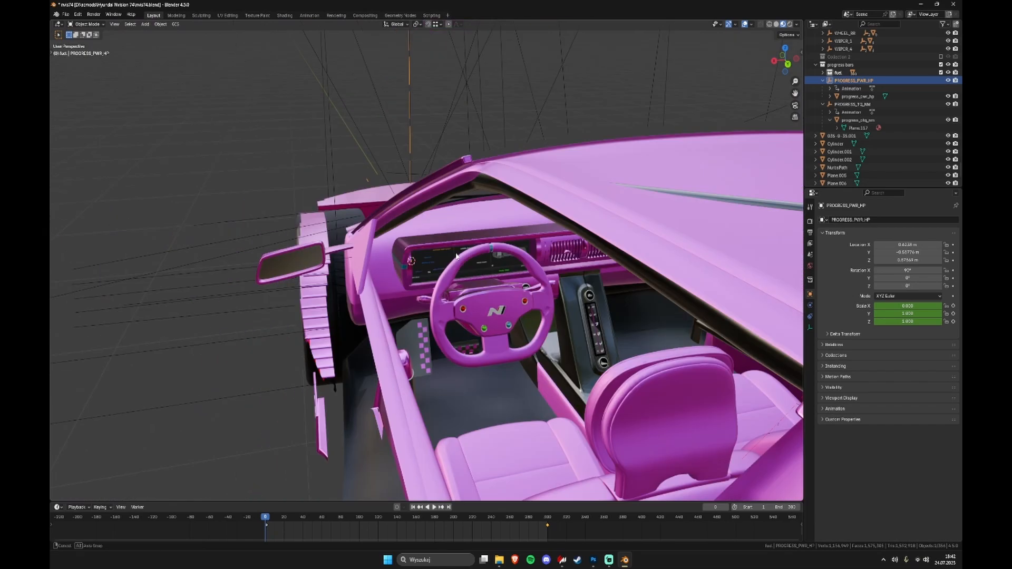
Step: Add the COCKPIT_HR empty to the selection and parent PROGRESS_PWR_HP to it as Object with Keep Transform
middle_drag(494, 324, 443, 293)
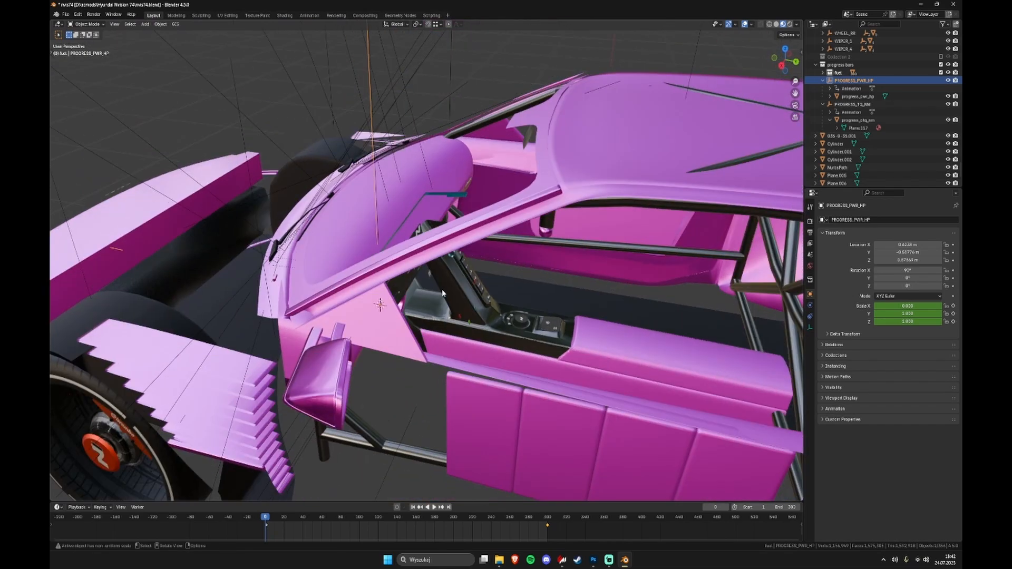
scroll(442, 293, down, 5)
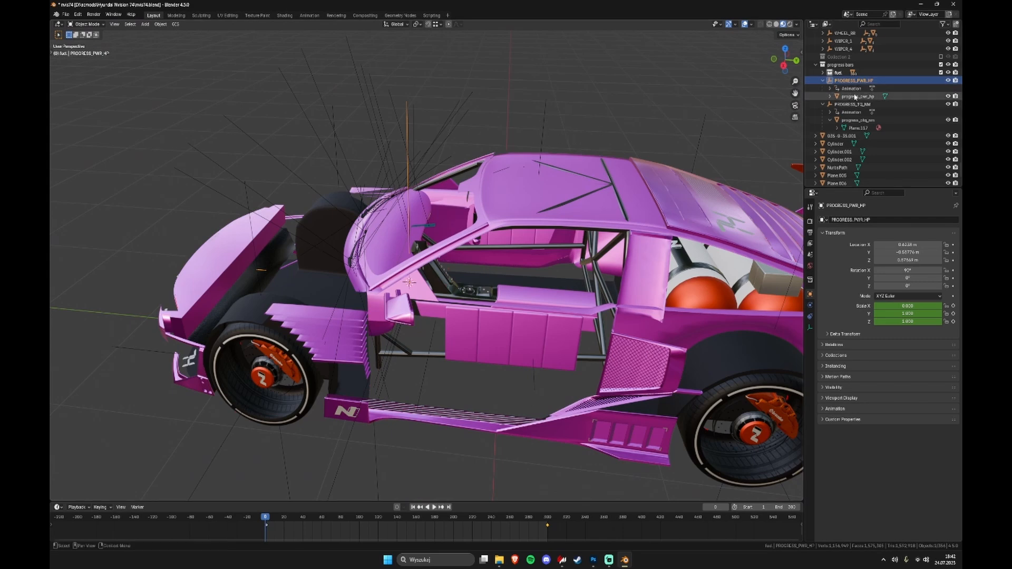
shift+click(544, 121)
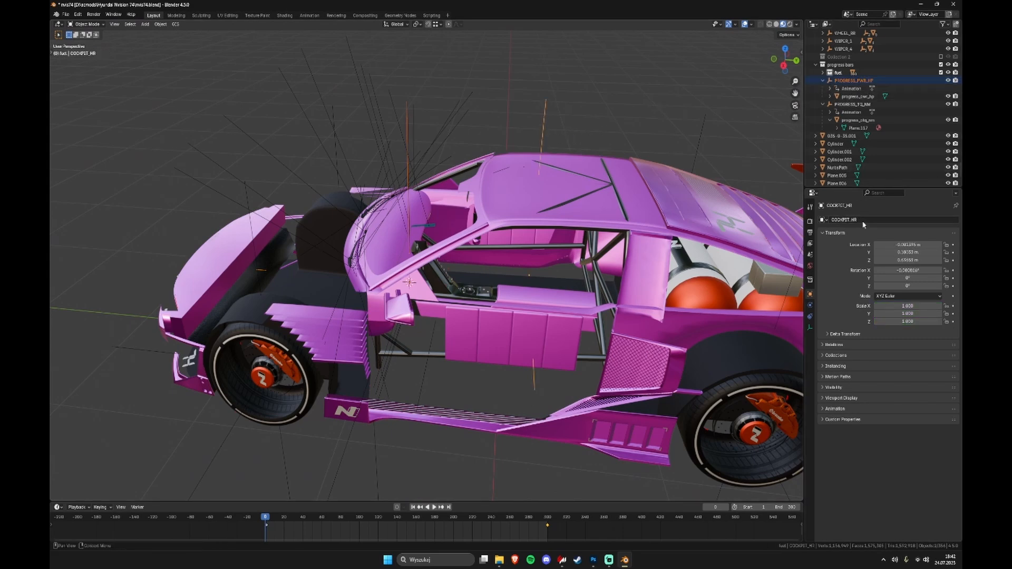
middle_drag(606, 227, 406, 227)
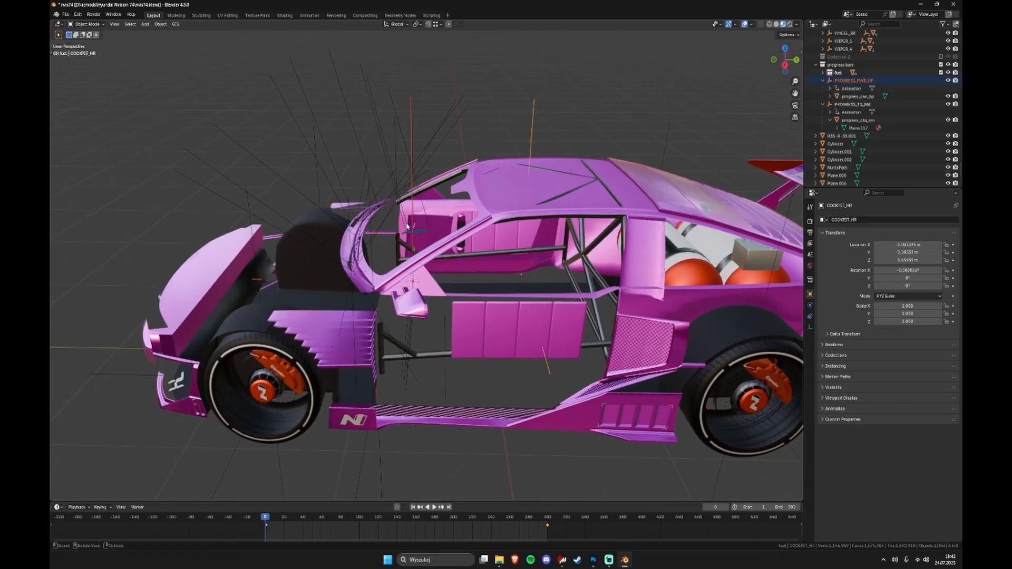
key(ctrl+p)
click(524, 164)
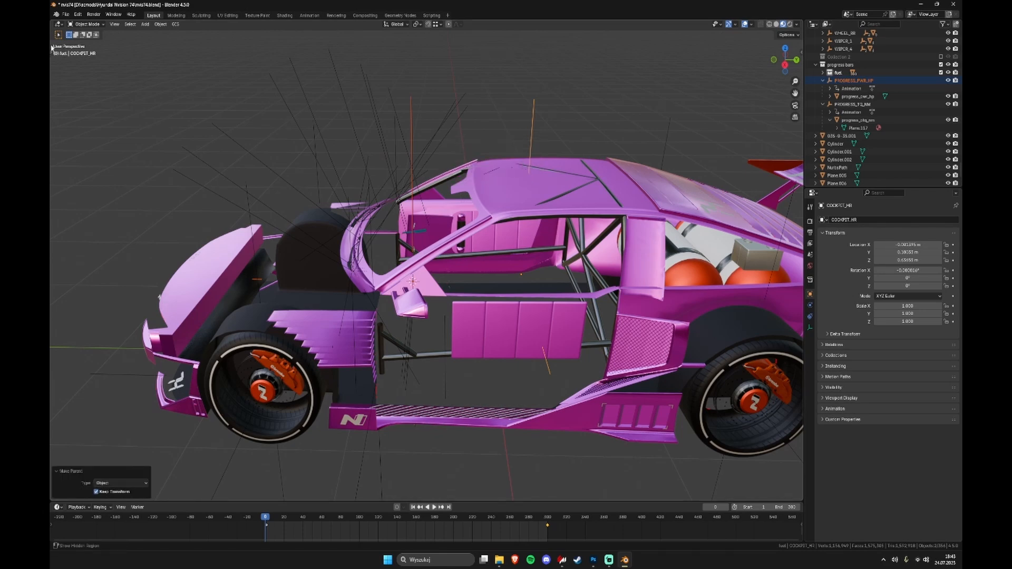
Step: Export the selected PROGRESS_PWR_HP and COCKPIT_HR empties as progress_pwr_hp.fbx in the unpacked car folder
click(66, 14)
mouse_move(99, 138)
click(158, 205)
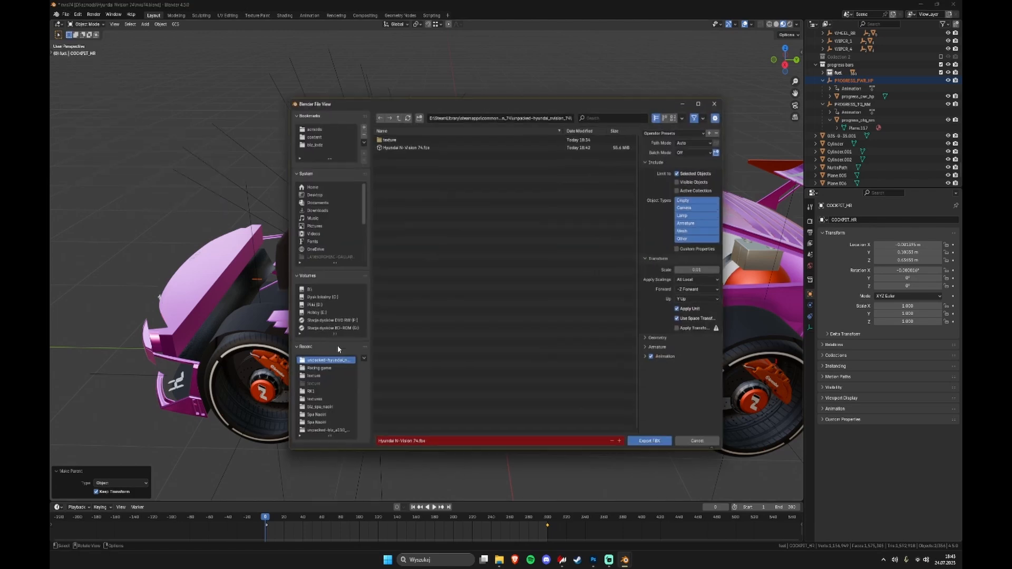
click(418, 444)
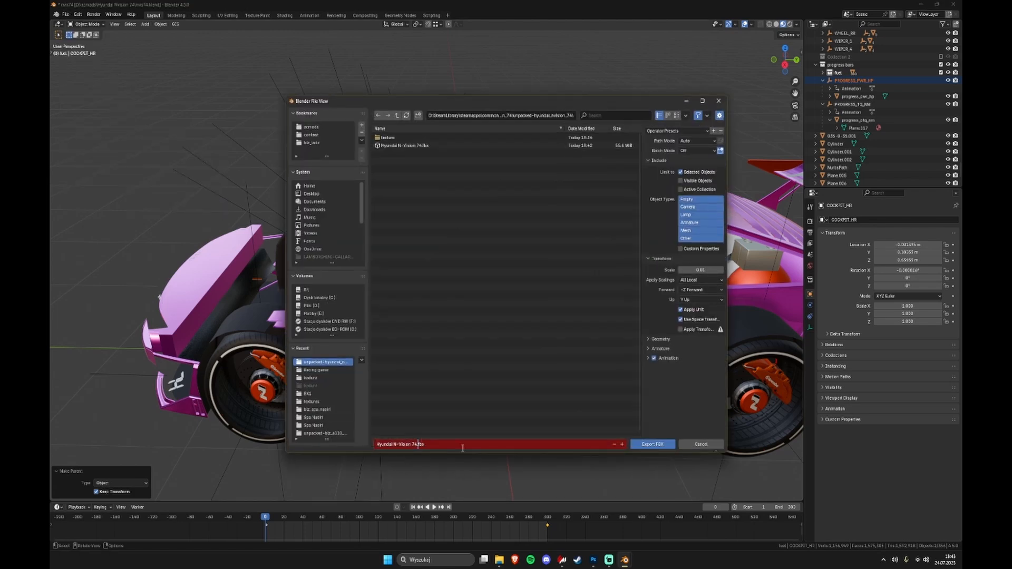
key(shift+Home)
text(s)
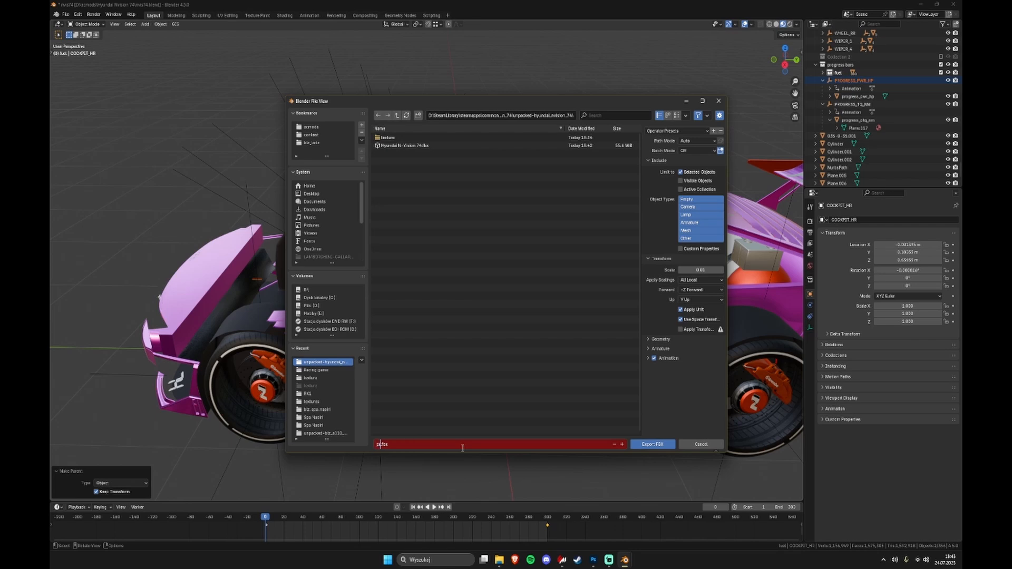
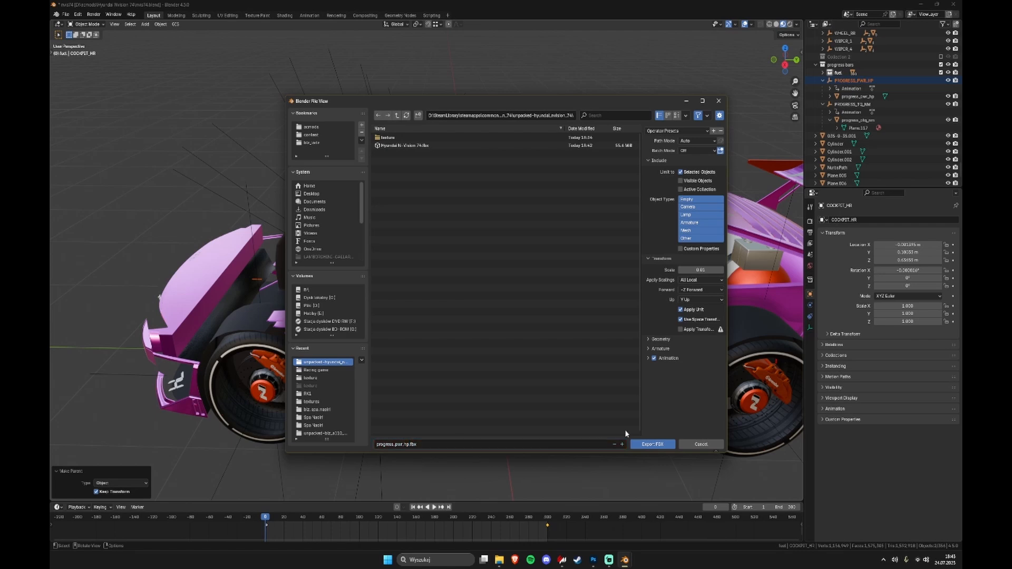
click(652, 444)
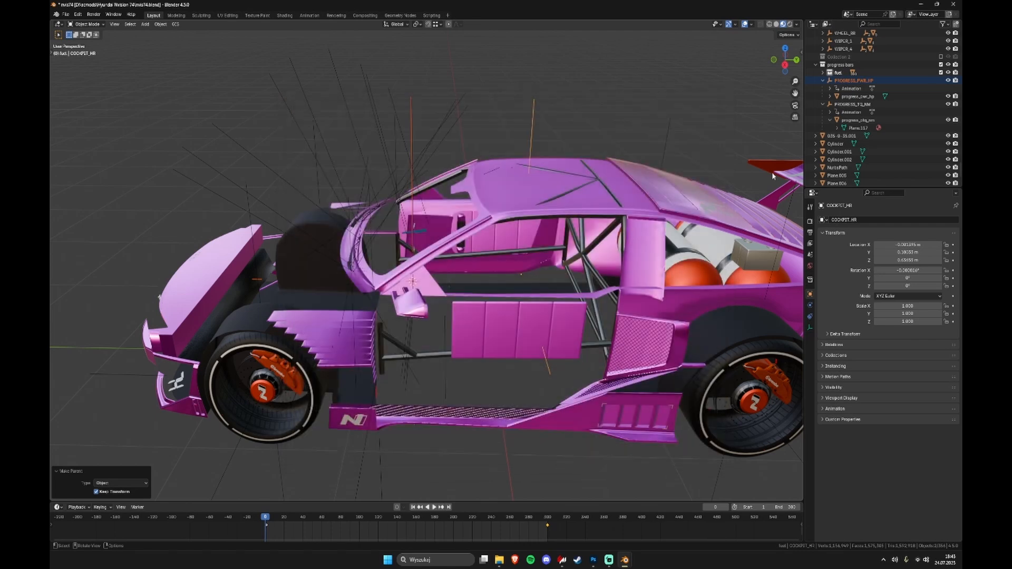
Step: Select PROGRESS_TQ_NM together with COCKPIT_HR and export the selection as progress_tq_nm.fbx in the same folder
click(878, 105)
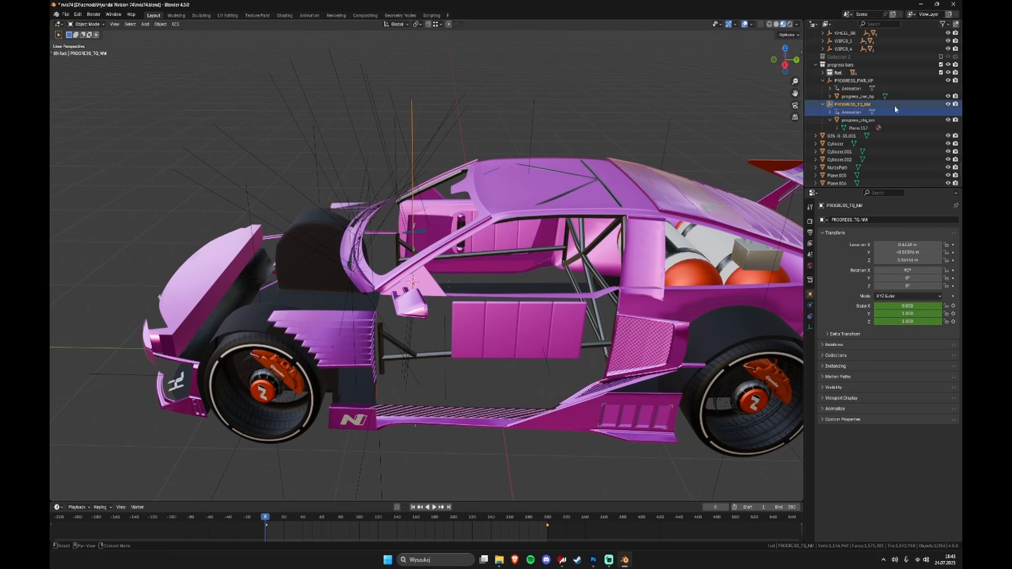
click(533, 126)
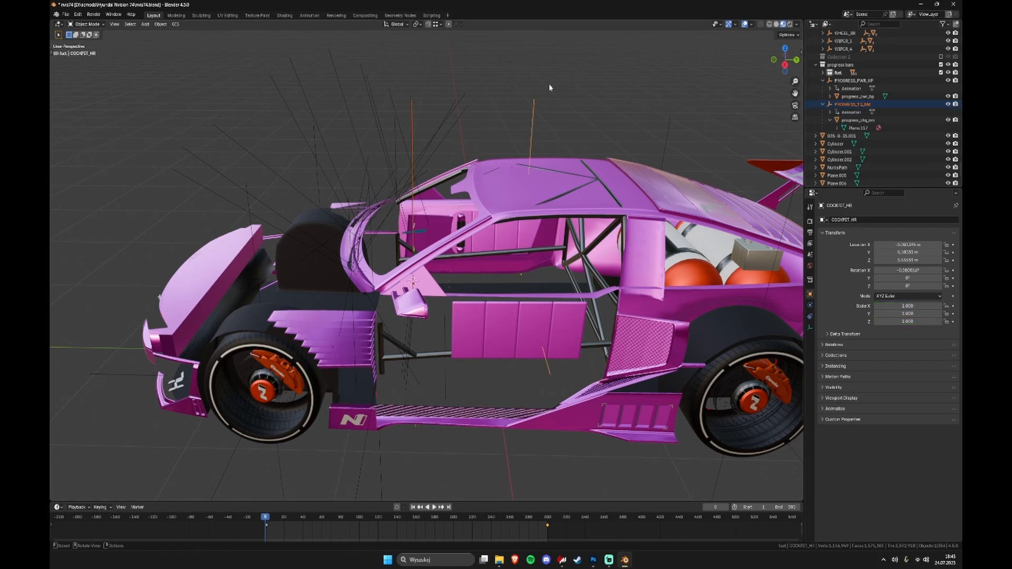
click(65, 14)
mouse_move(127, 134)
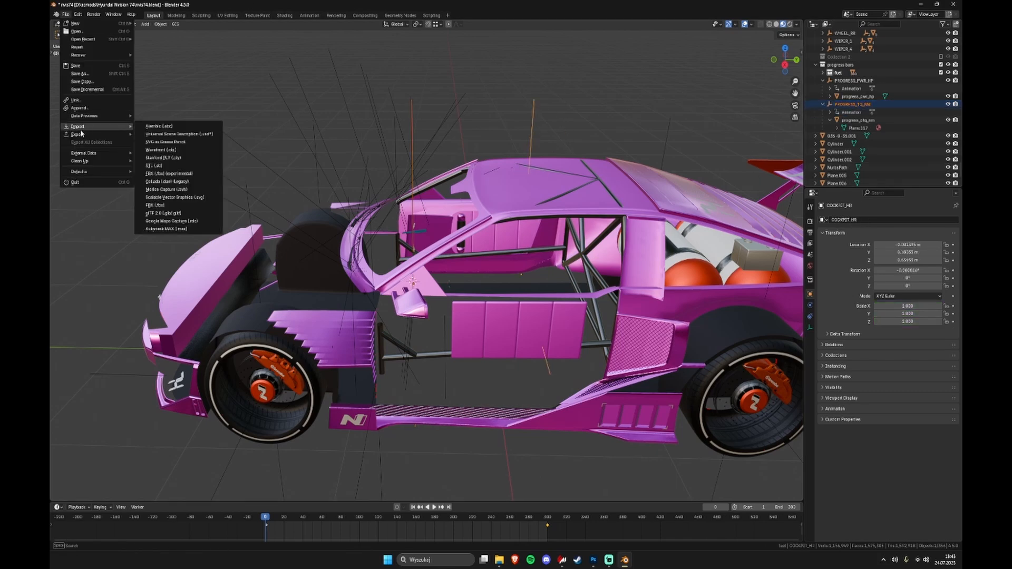
click(158, 204)
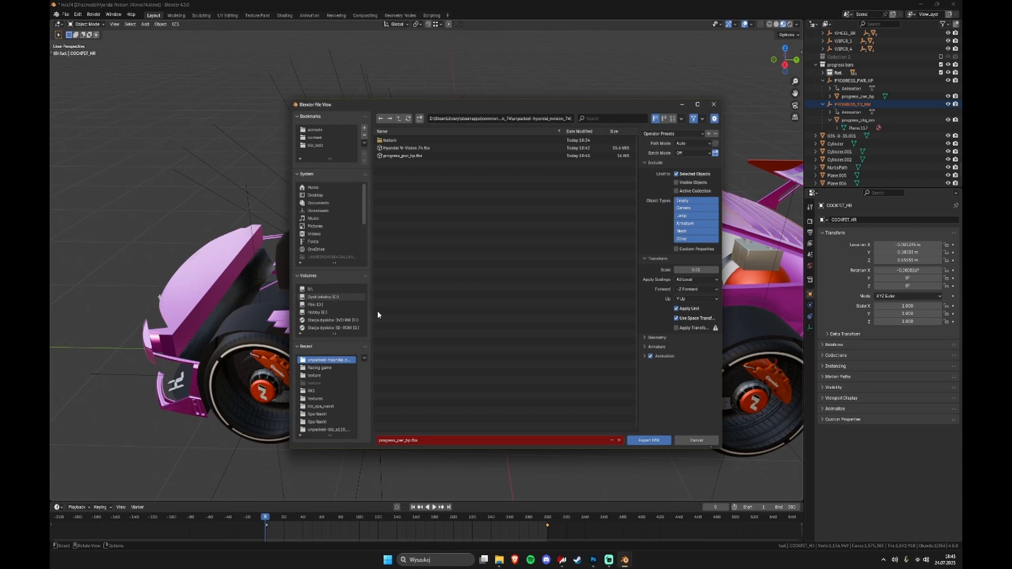
click(417, 444)
click(420, 443)
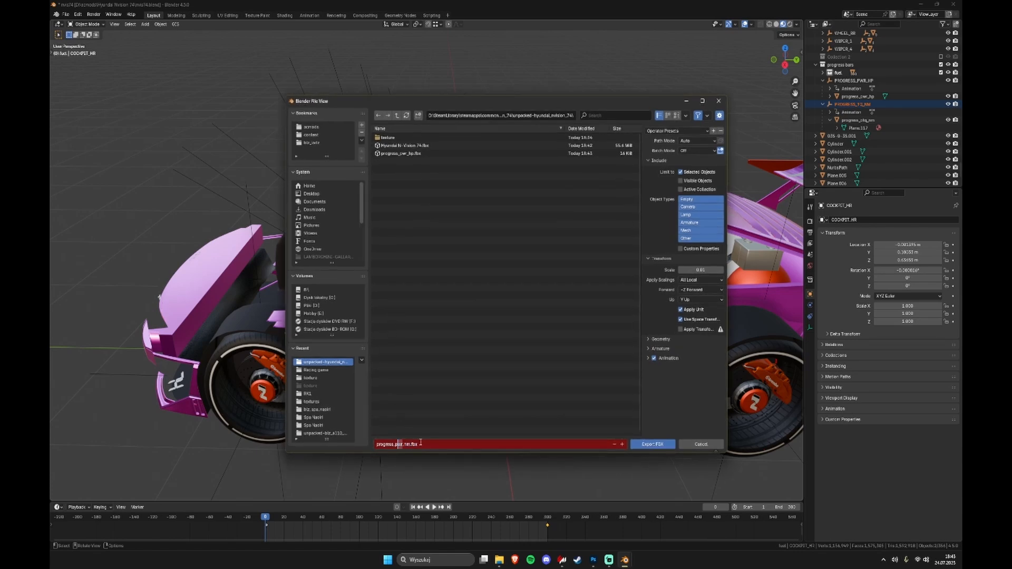
click(499, 435)
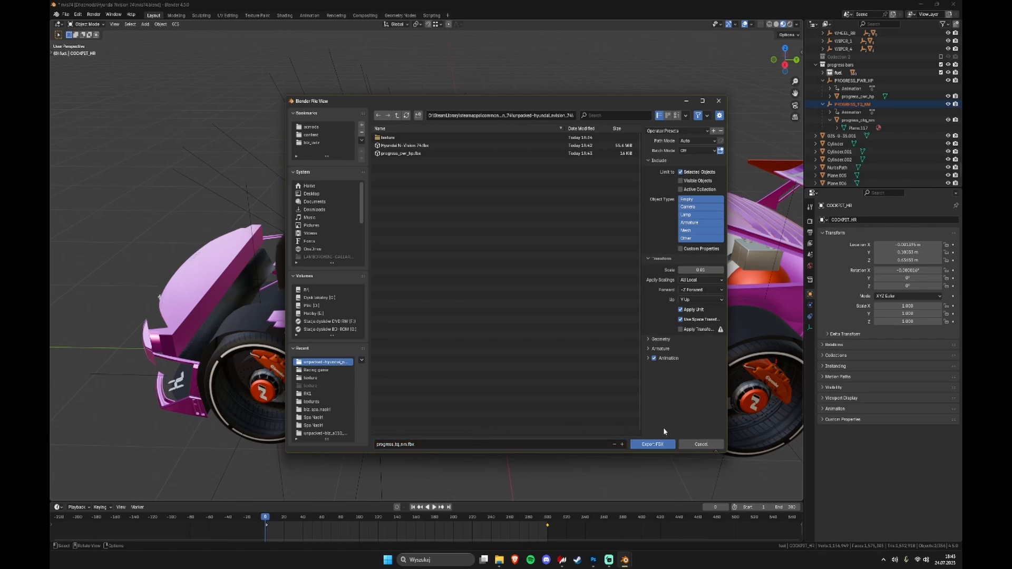
click(649, 443)
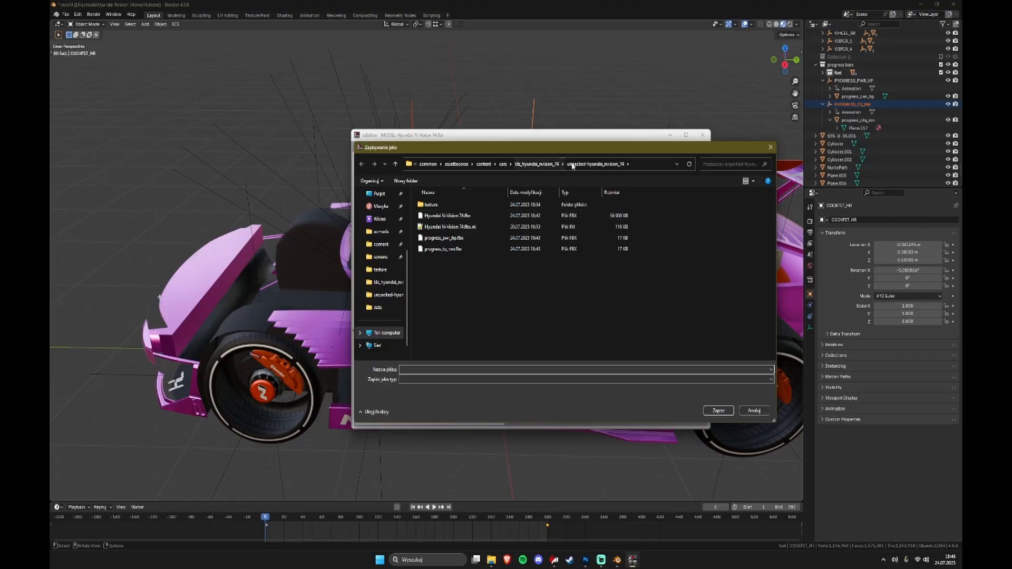
Step: In ksEditor, save the car model over the existing hyundai_nvision_74.kn5 in the car's main folder
click(536, 164)
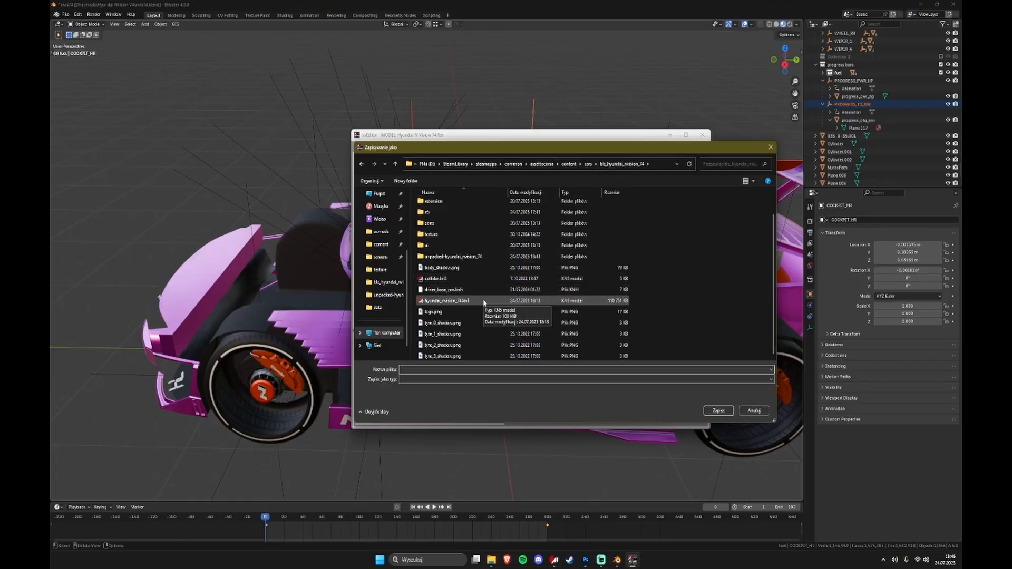
click(483, 300)
click(708, 410)
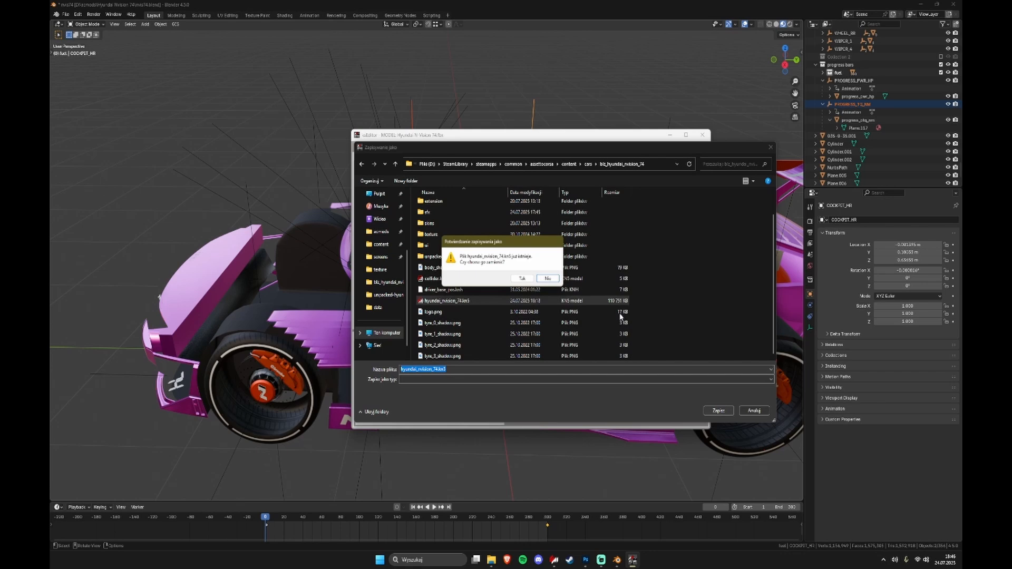
click(517, 278)
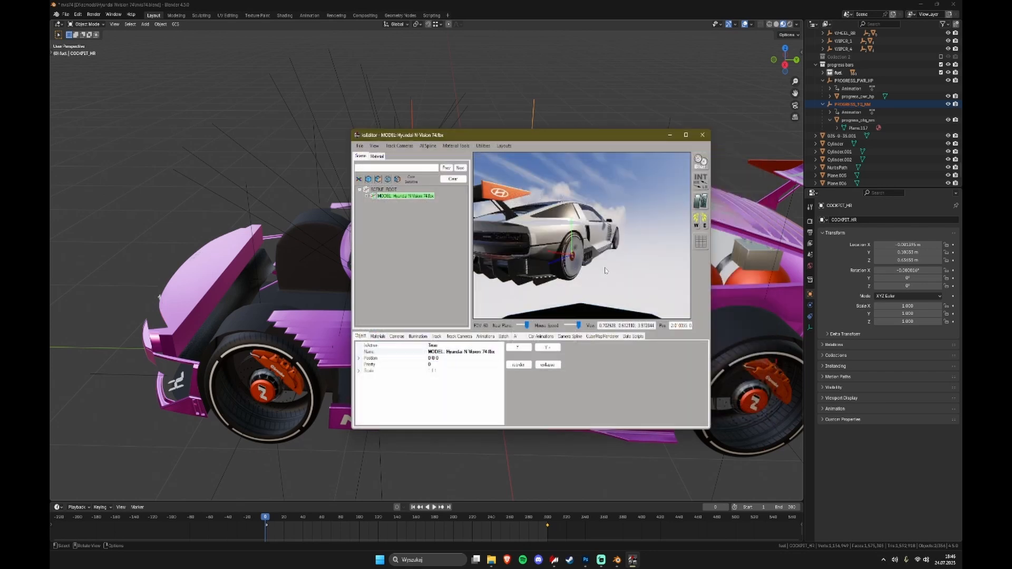
Step: Load progress_pwr_hp.fbx from the unpacked car folder as an FBX animation in ksEditor, with the dash display in view
click(562, 308)
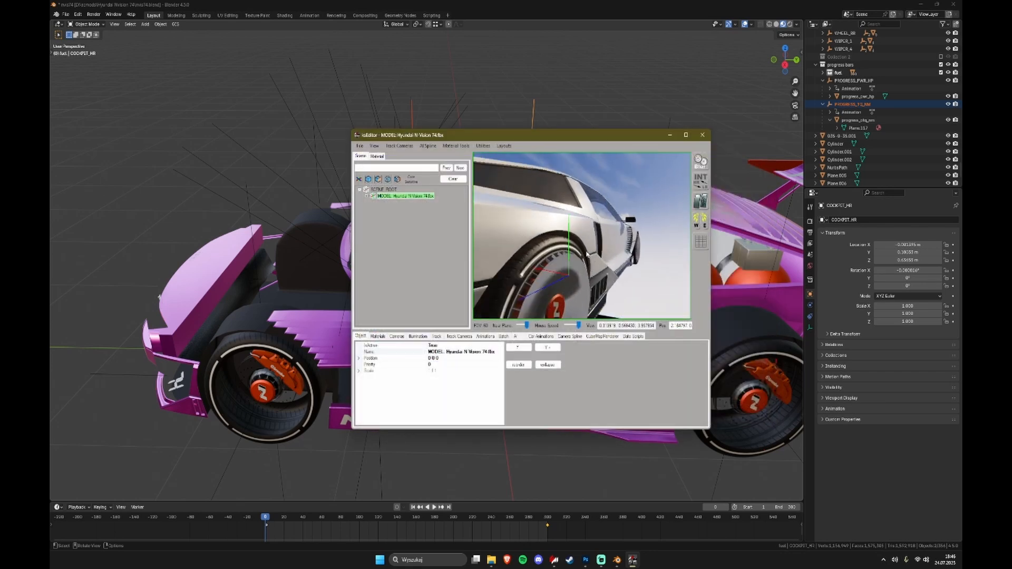
drag(602, 266, 566, 242)
scroll(583, 247, up, 6)
click(359, 146)
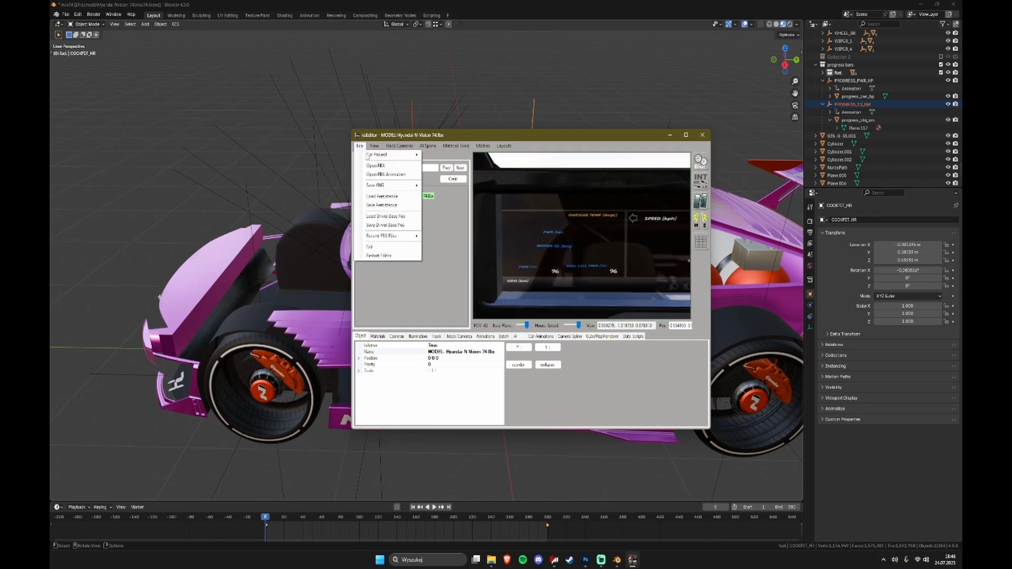
click(398, 173)
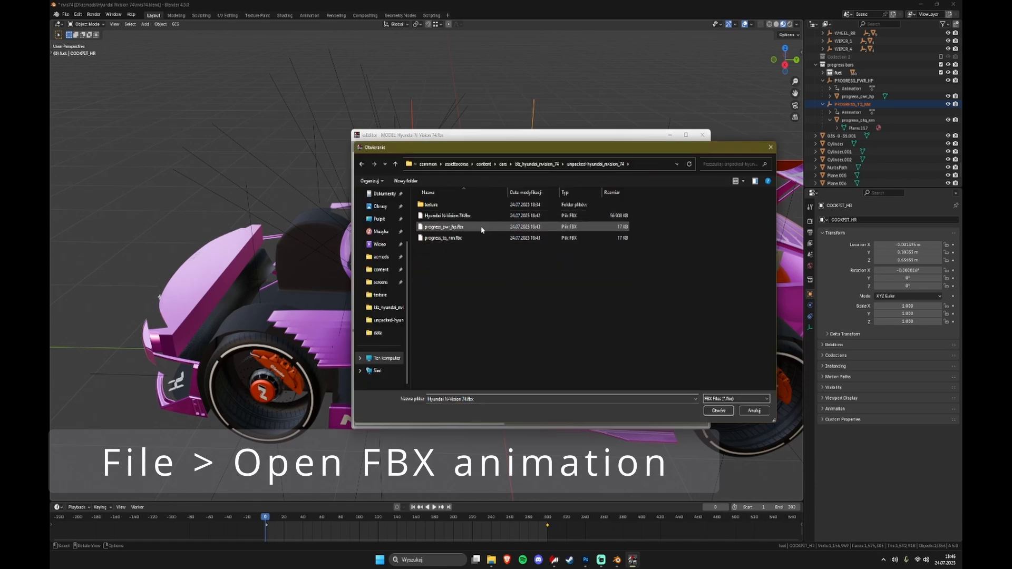
click(445, 227)
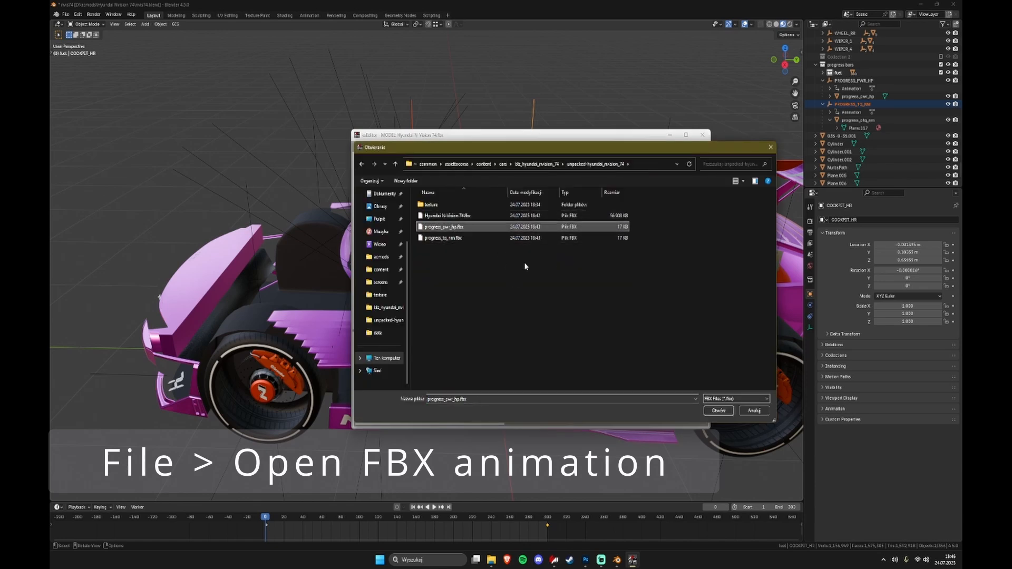
key(Return)
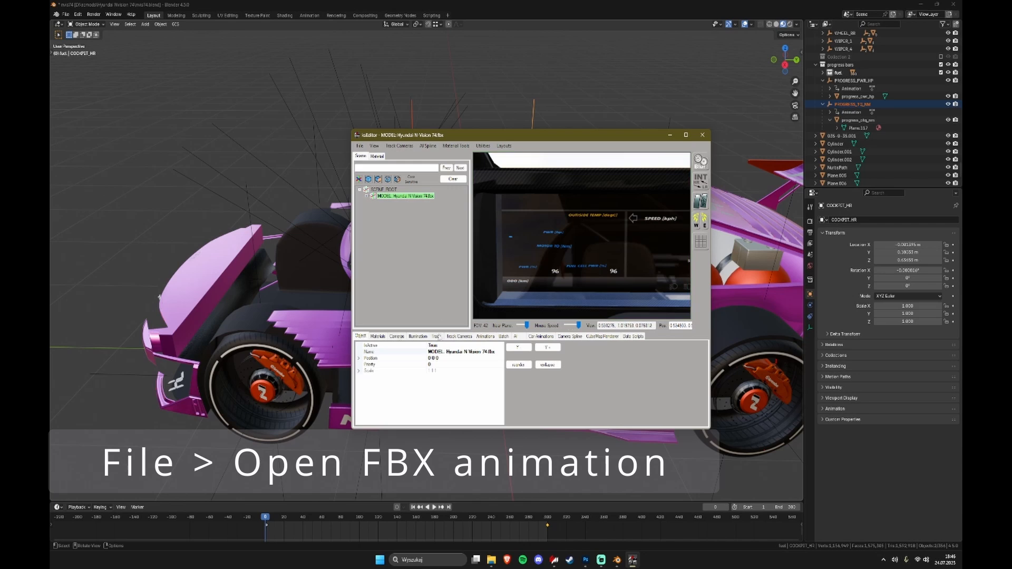
Step: Preview the power bar animation on the dash by scrubbing it through its full range, then return it to the start
click(485, 337)
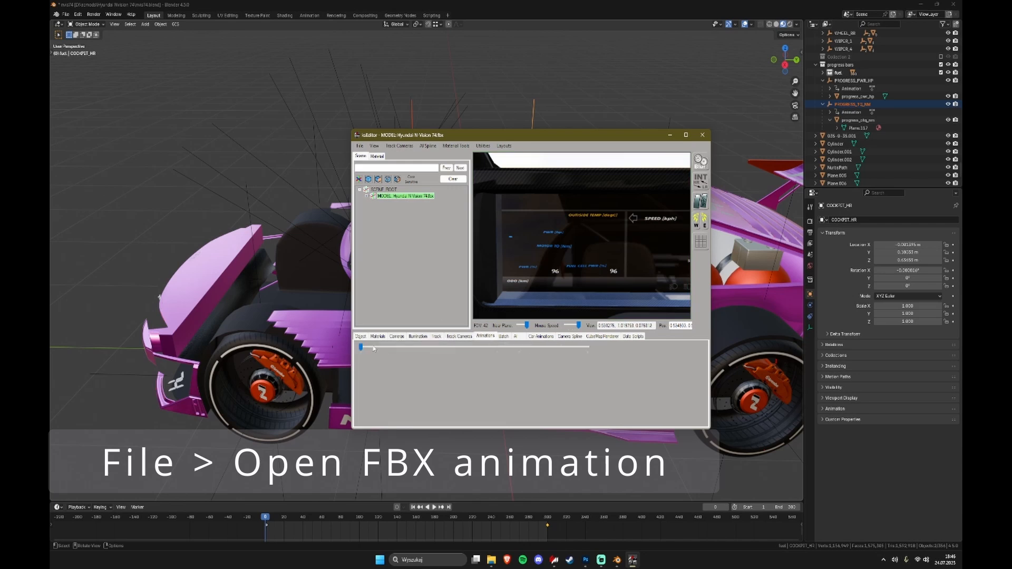
drag(440, 363, 384, 375)
scroll(549, 273, up, 6)
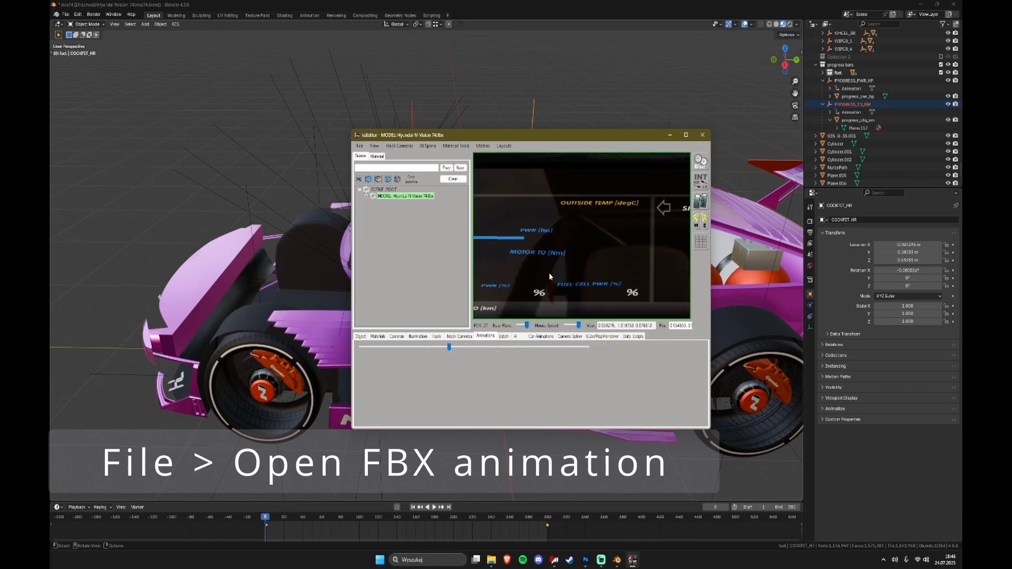
scroll(549, 273, up, 2)
drag(549, 273, 532, 269)
scroll(539, 273, down, 1)
scroll(539, 274, down, 1)
scroll(532, 272, up, 1)
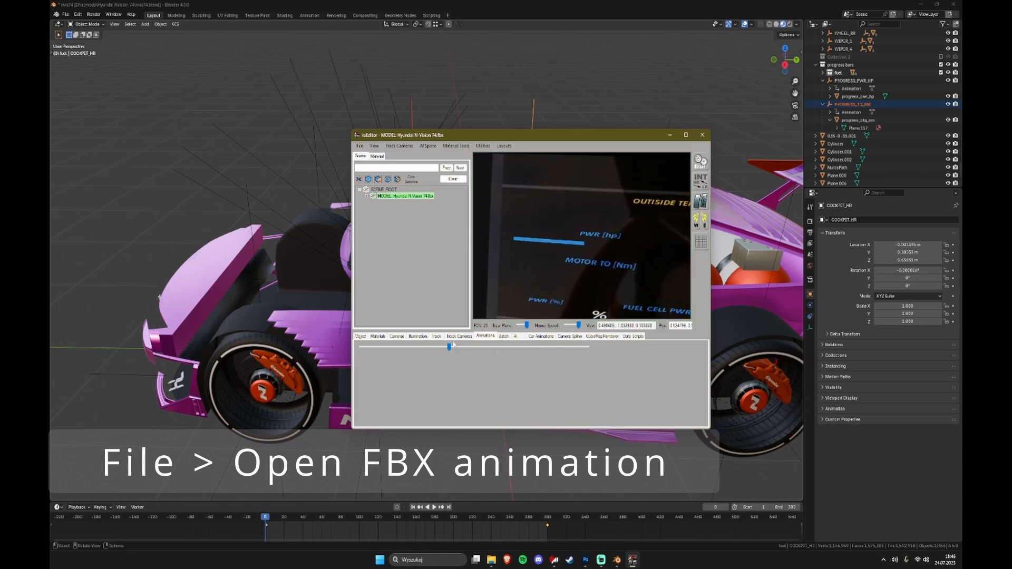
drag(460, 349, 588, 344)
drag(614, 283, 551, 253)
drag(585, 330, 453, 332)
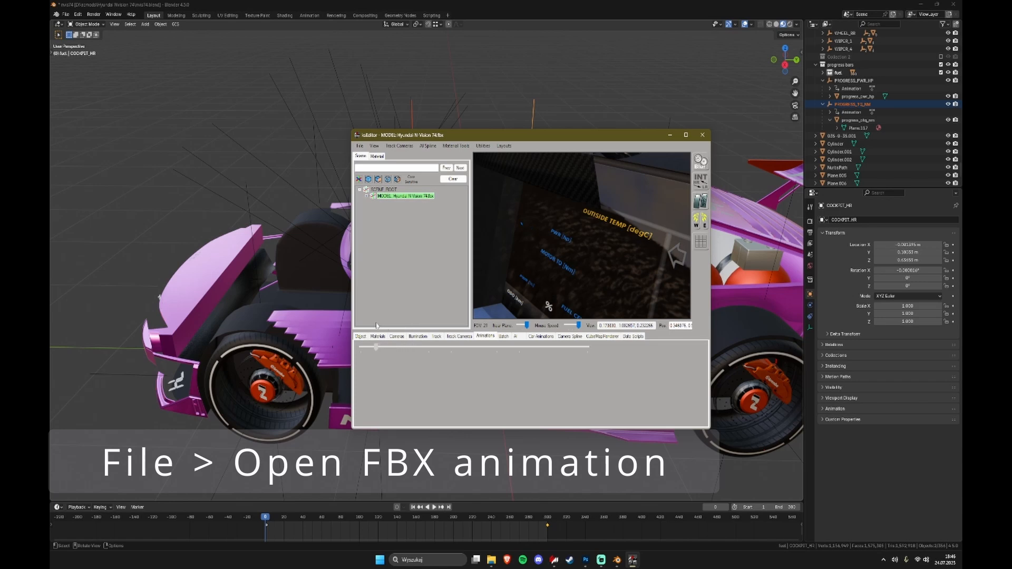
drag(413, 347, 349, 354)
drag(410, 358, 598, 363)
drag(533, 202, 595, 258)
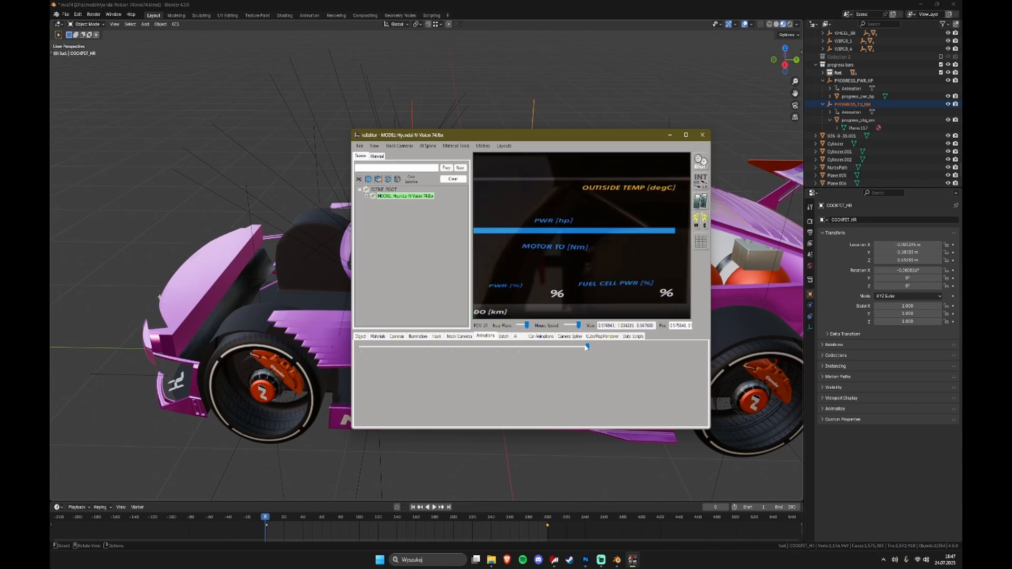
drag(587, 349, 327, 346)
Step: Load progress_tq_nm.fbx from the unpacked car folder as an FBX animation
click(359, 145)
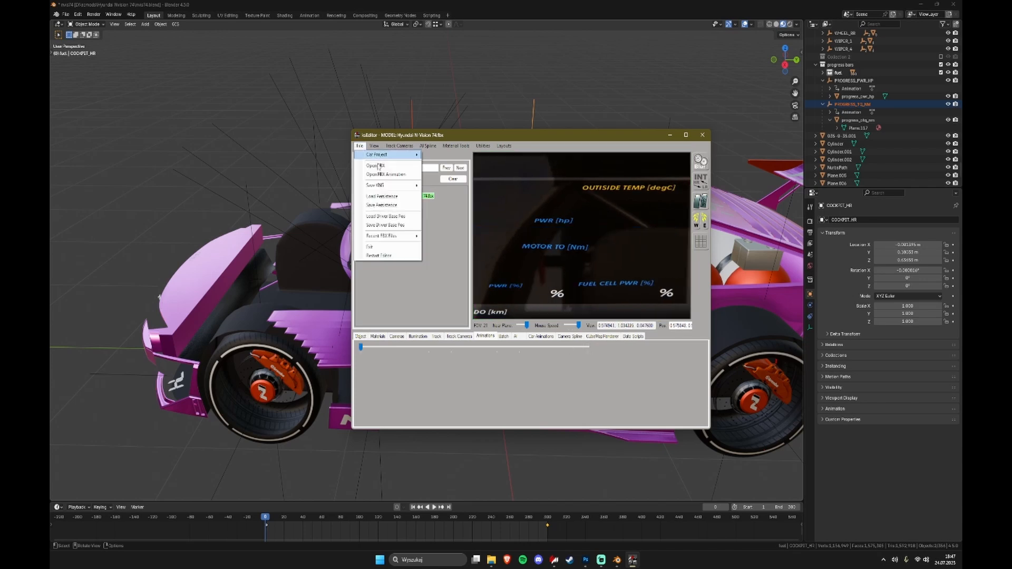
click(371, 172)
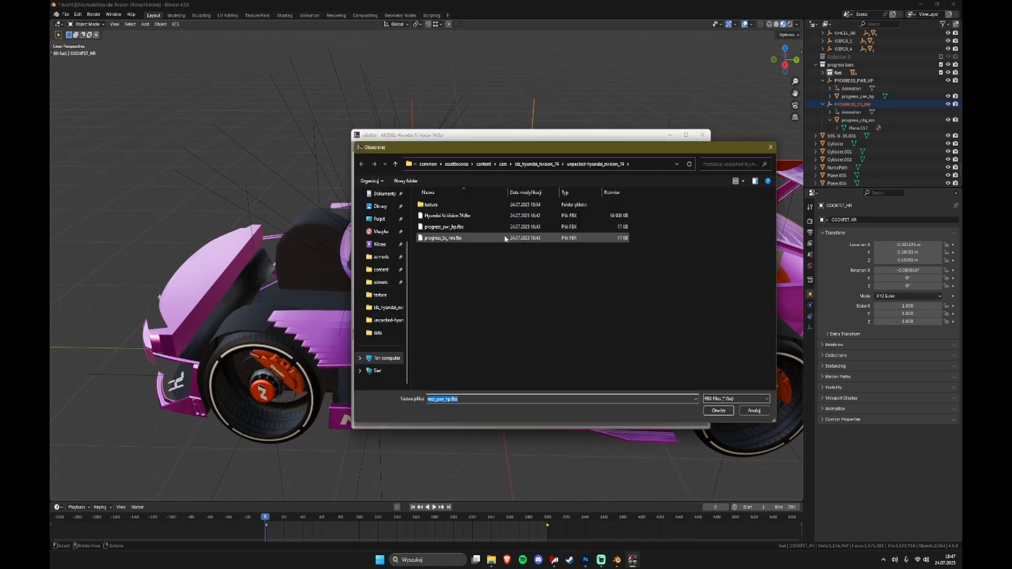
click(477, 226)
click(483, 238)
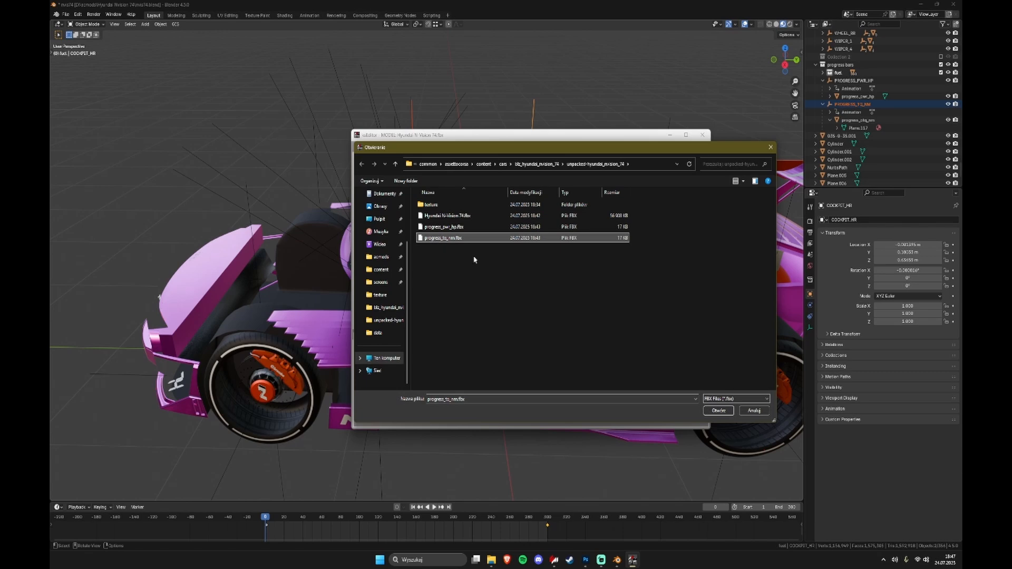
click(718, 411)
Step: Preview the torque bar animation on the dash by scrubbing it from start to end
scroll(599, 267, up, 5)
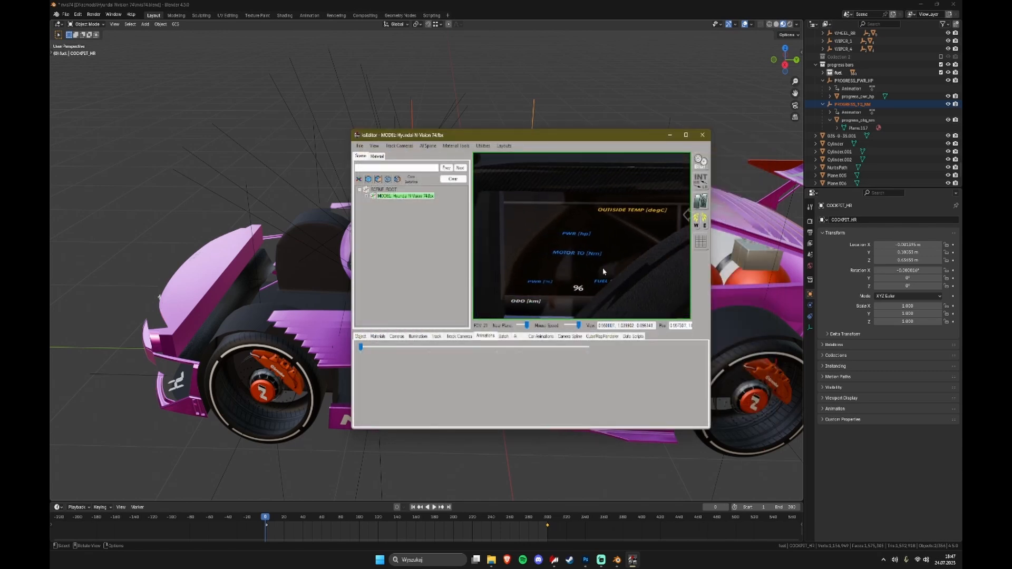
scroll(605, 268, up, 2)
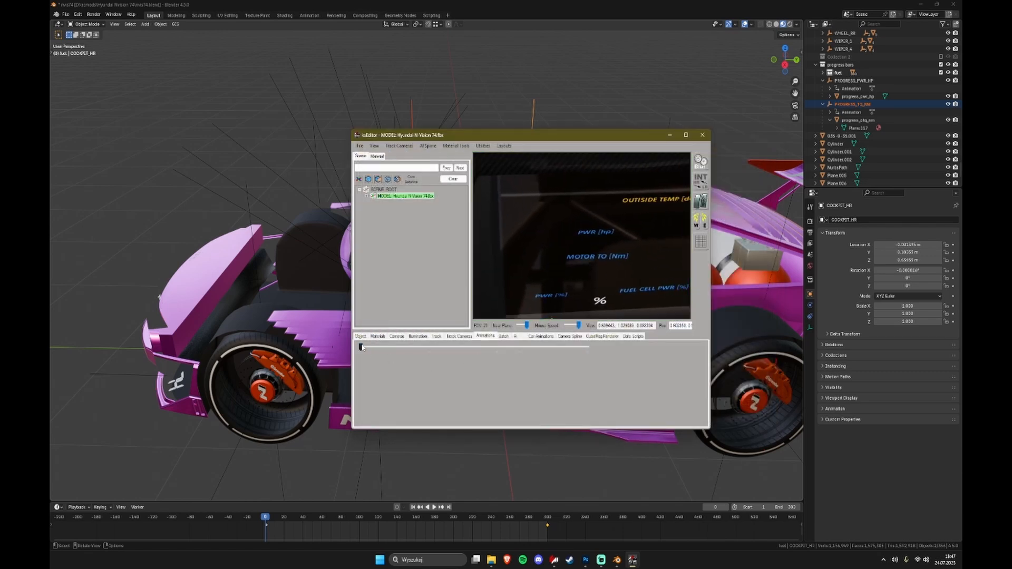
drag(395, 351, 675, 353)
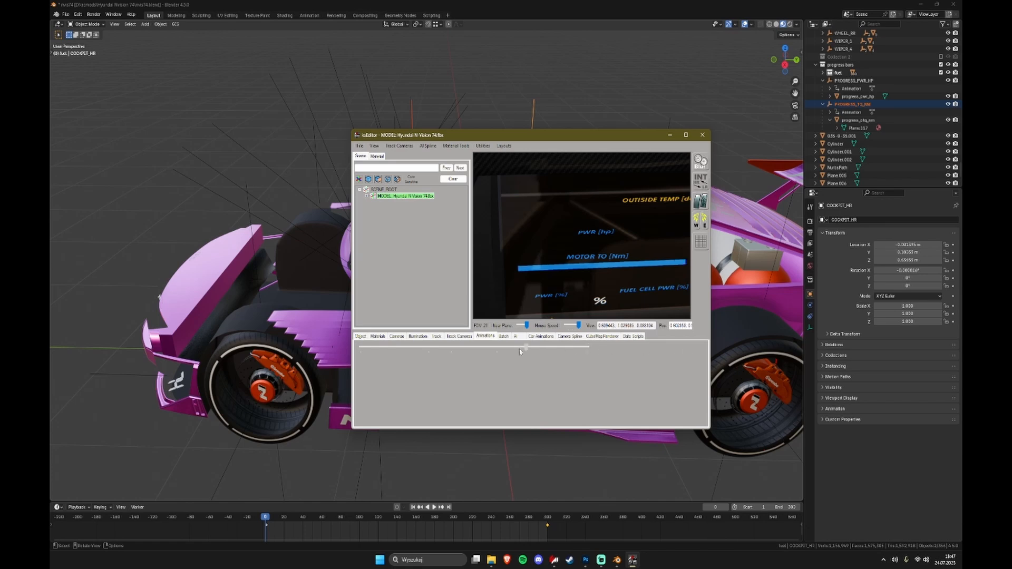
drag(520, 351, 587, 347)
scroll(639, 277, up, 2)
drag(643, 265, 578, 258)
Step: Close ksEditor
click(362, 148)
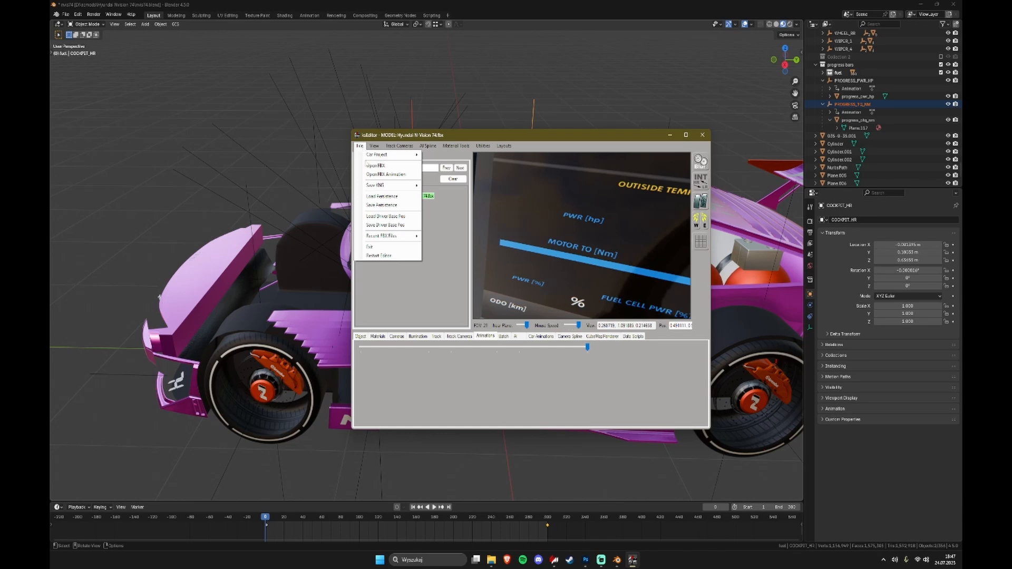
mouse_move(391, 188)
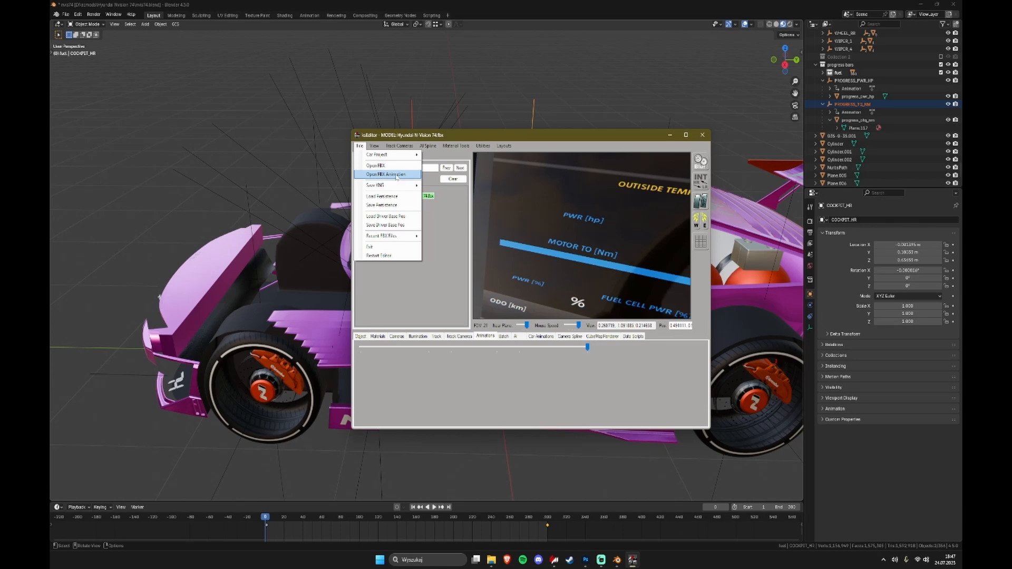
click(702, 135)
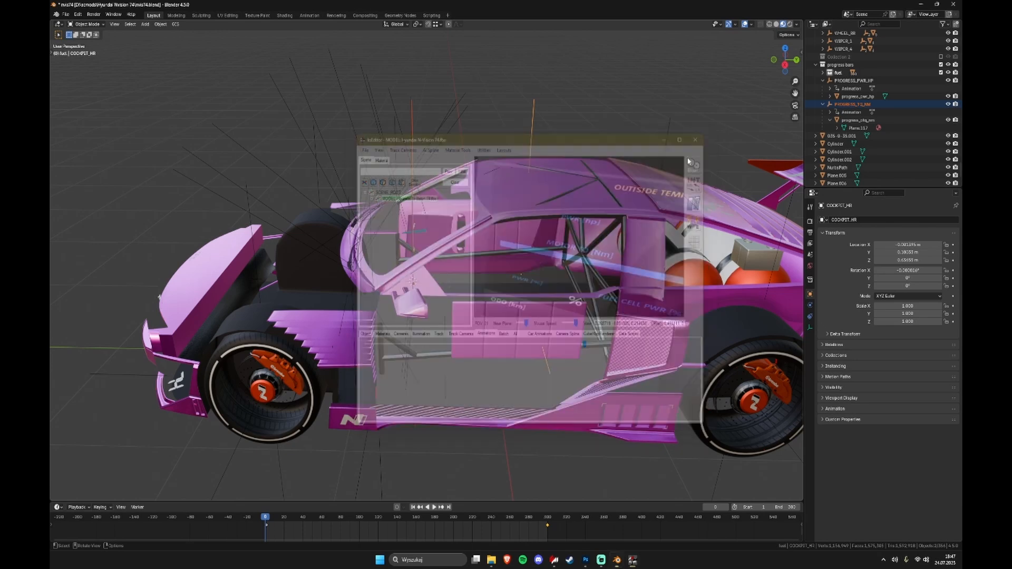
Step: In File Explorer, copy progress_pwr_hp.ksanim and progress_tq_nm.ksanim from unpacked-hyundai_nvision_74 into the car's animations folder
mouse_move(499, 560)
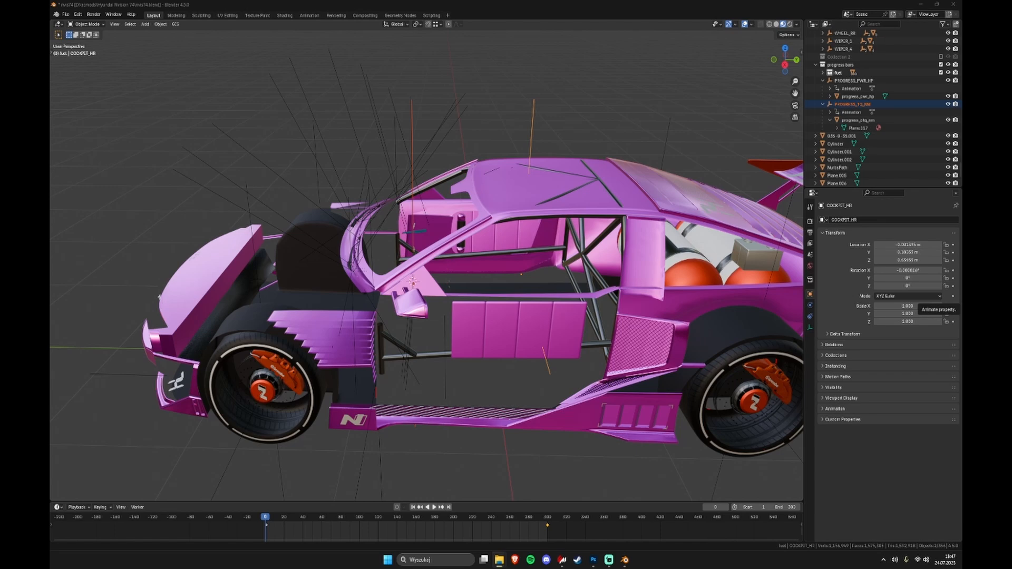
key(alt+Tab)
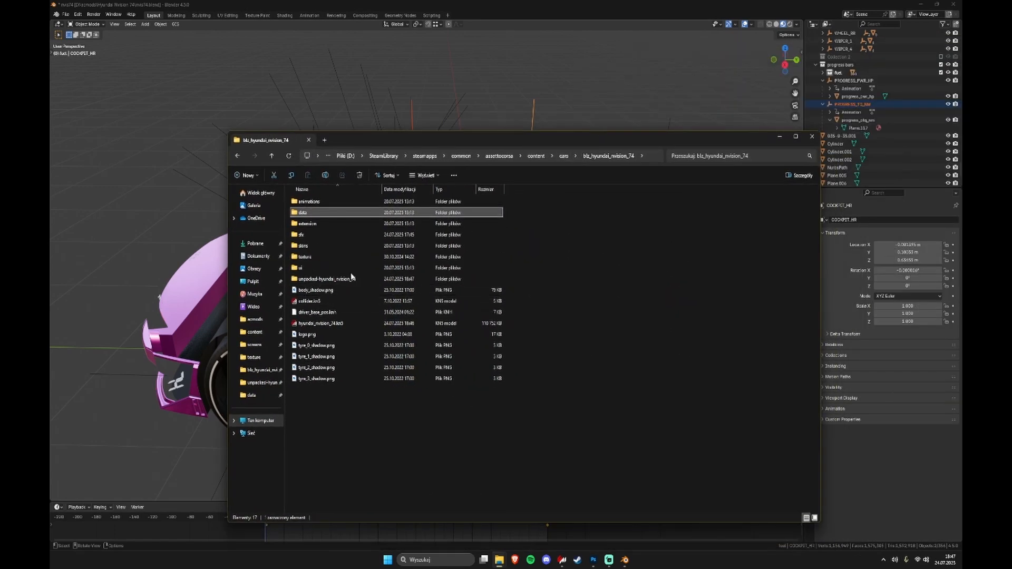
click(356, 278)
double_click(359, 279)
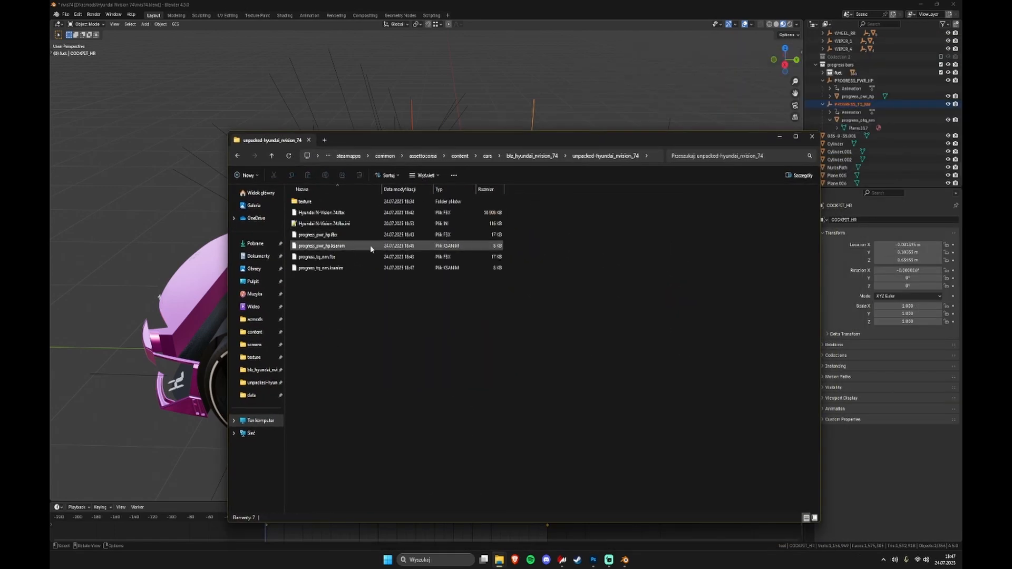
click(363, 246)
ctrl+click(351, 269)
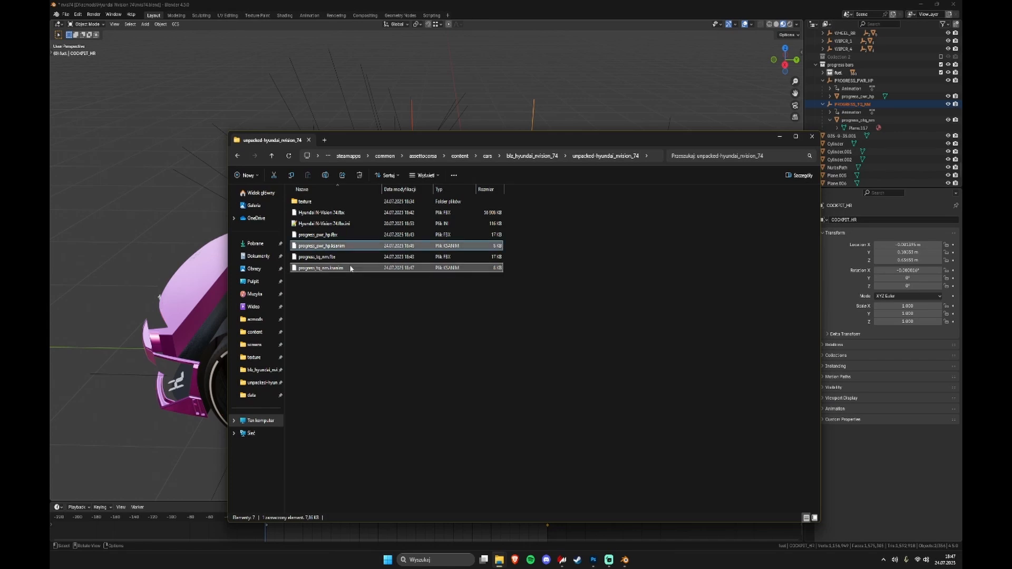
key(BackSpace)
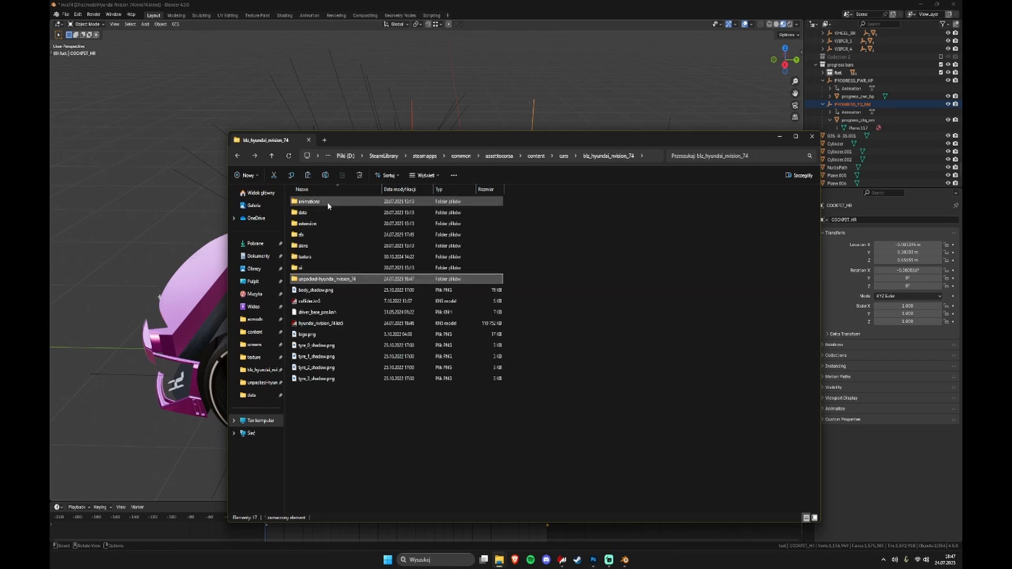
double_click(327, 202)
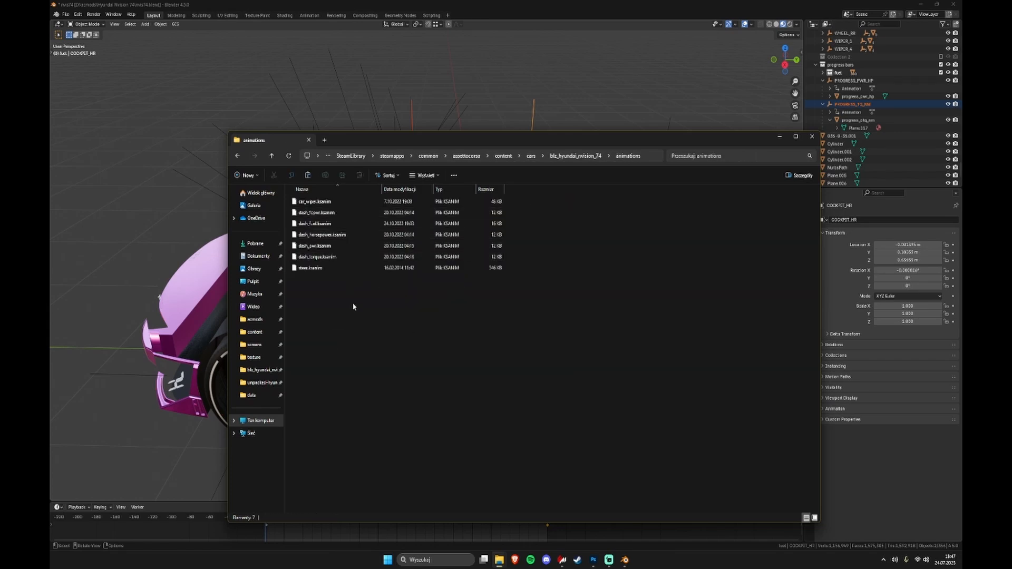
key(ctrl+v)
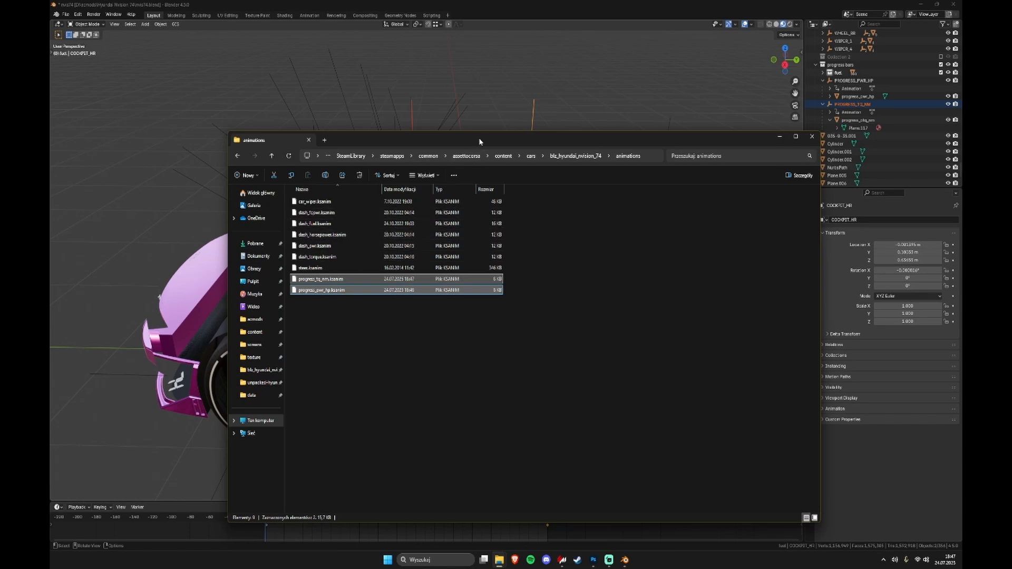
Step: Put the folder window and Blender away and switch to Content Manager
drag(478, 138, 962, 3)
click(403, 202)
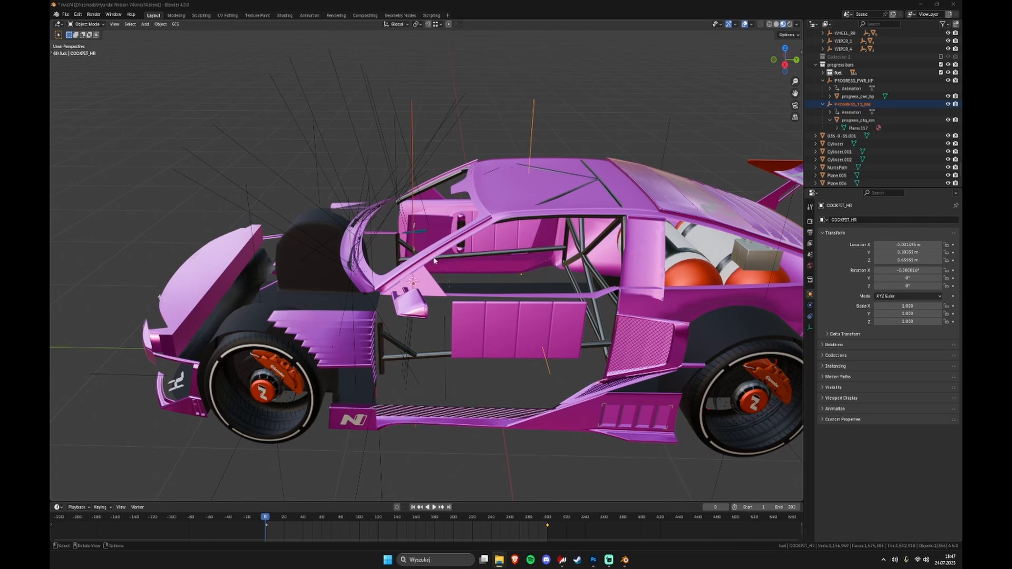
scroll(434, 261, down, 5)
middle_drag(434, 260, 506, 248)
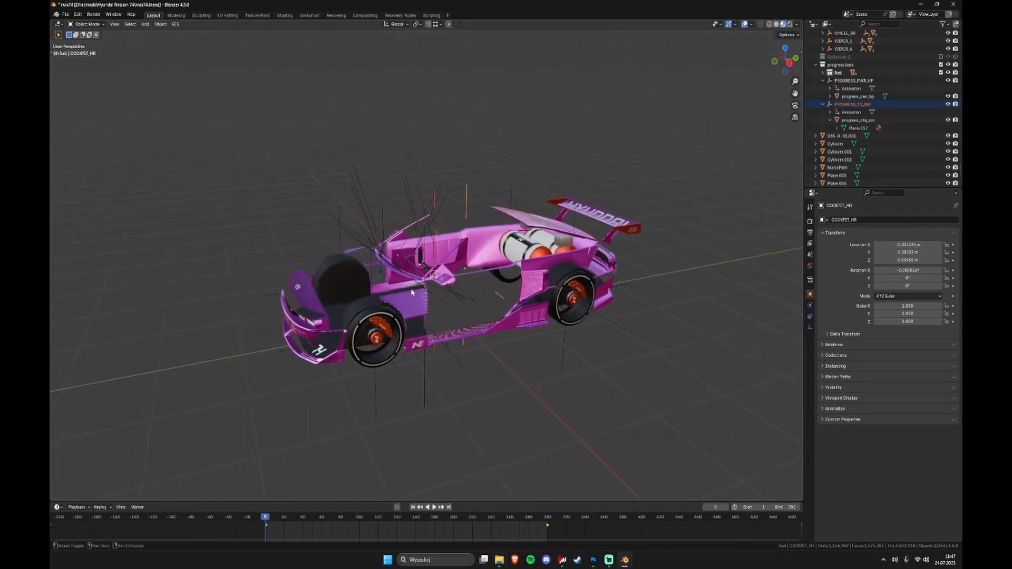
click(921, 4)
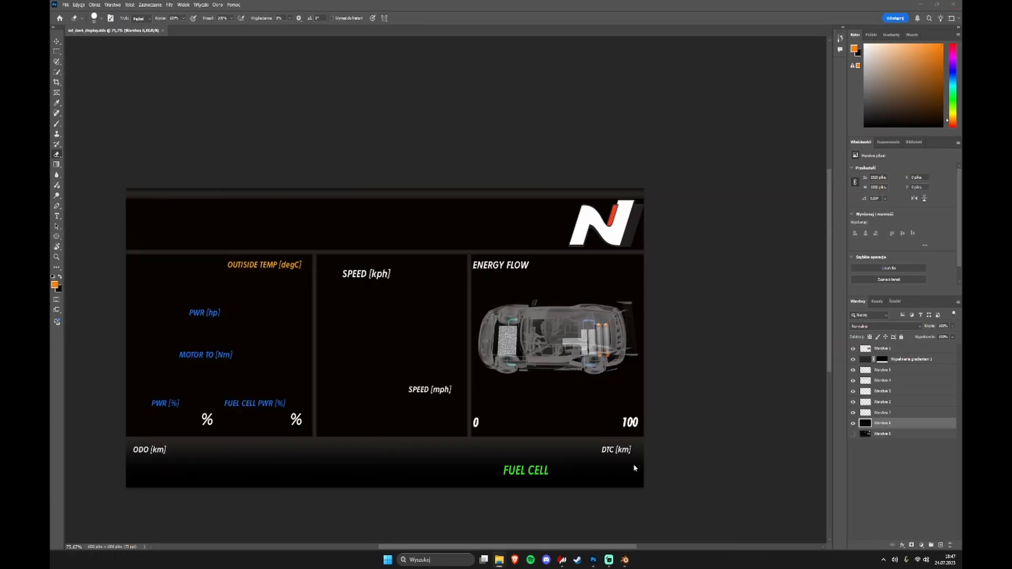
click(565, 558)
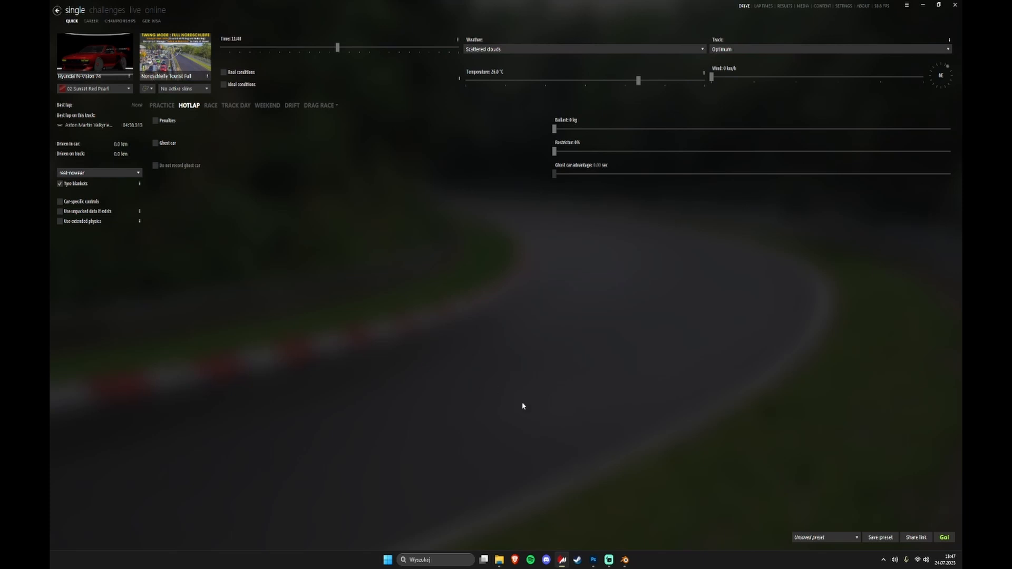
Step: Change the track to Top Speed Area and start the hotlap session with the Hyundai N Vision 74
click(942, 538)
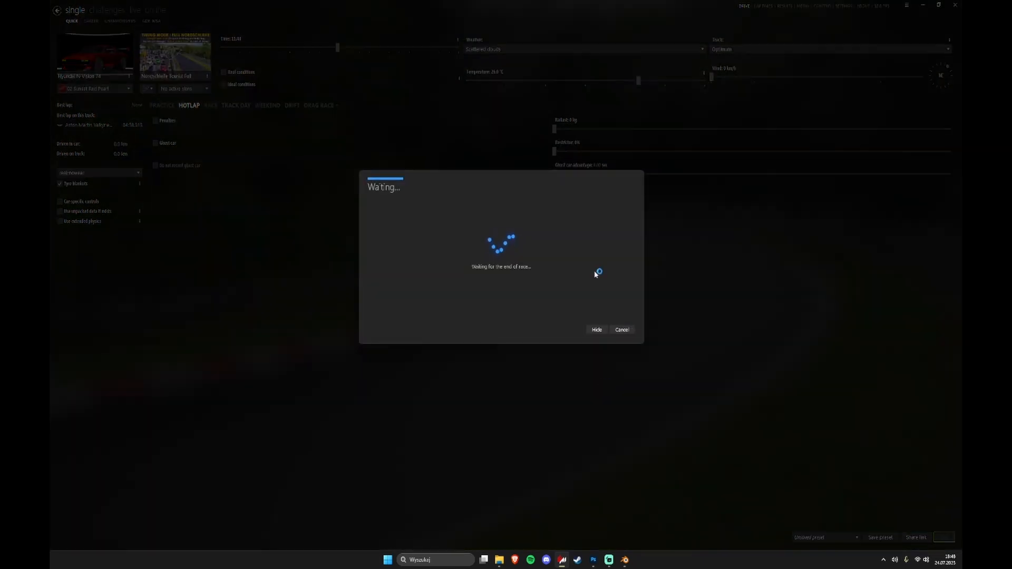
click(623, 333)
click(208, 45)
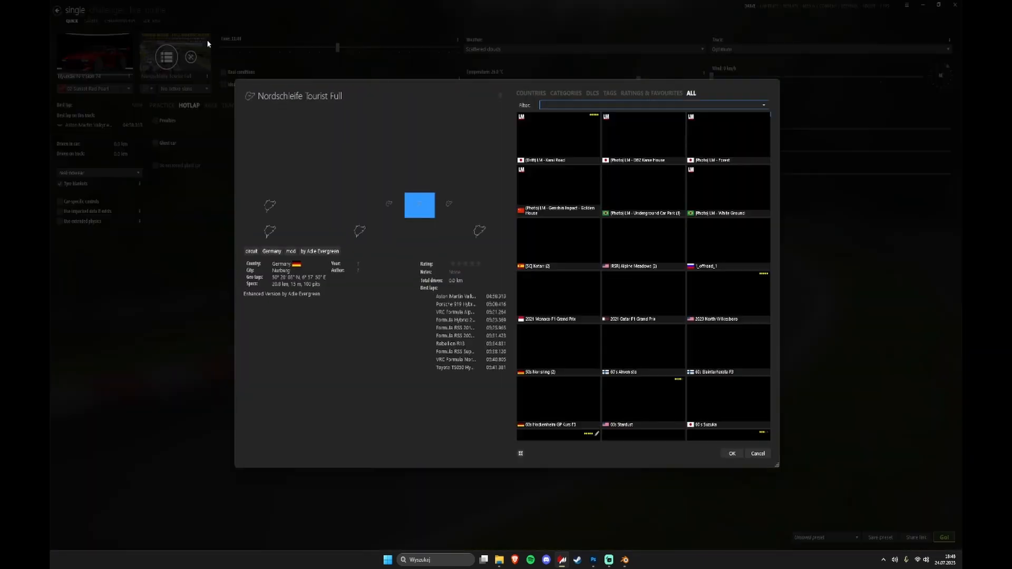
double_click(569, 152)
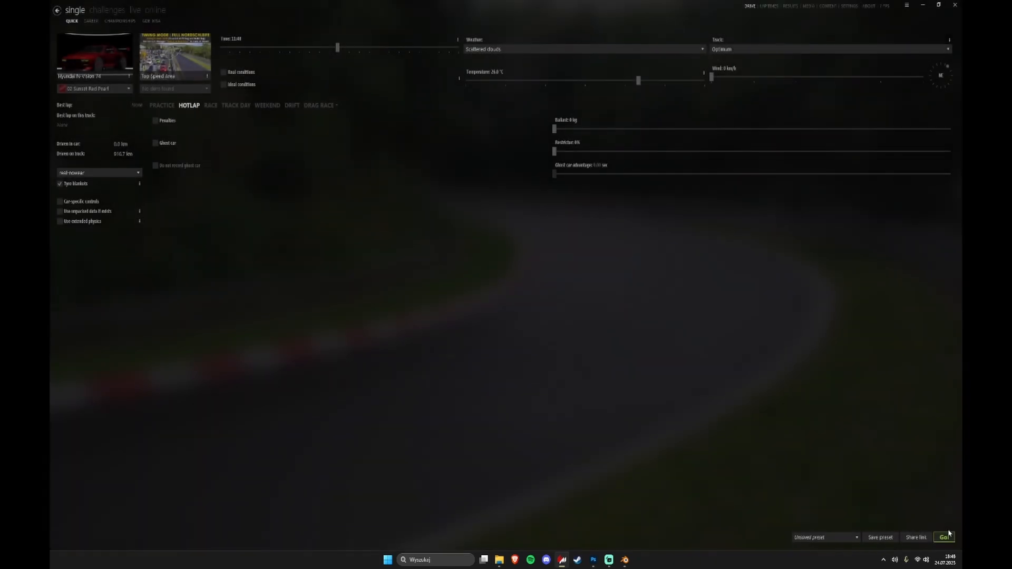
click(947, 535)
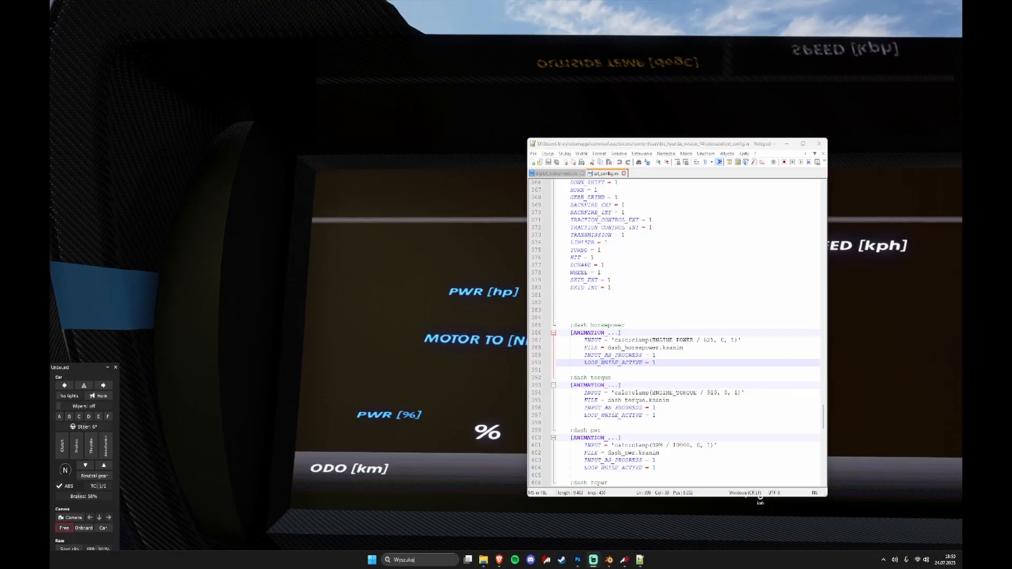
Step: Duplicate the dash horsepower [ANIMATION_...] block directly below the original in ext_config.ini, separated by a blank line and aligned
drag(661, 364, 741, 340)
click(604, 355)
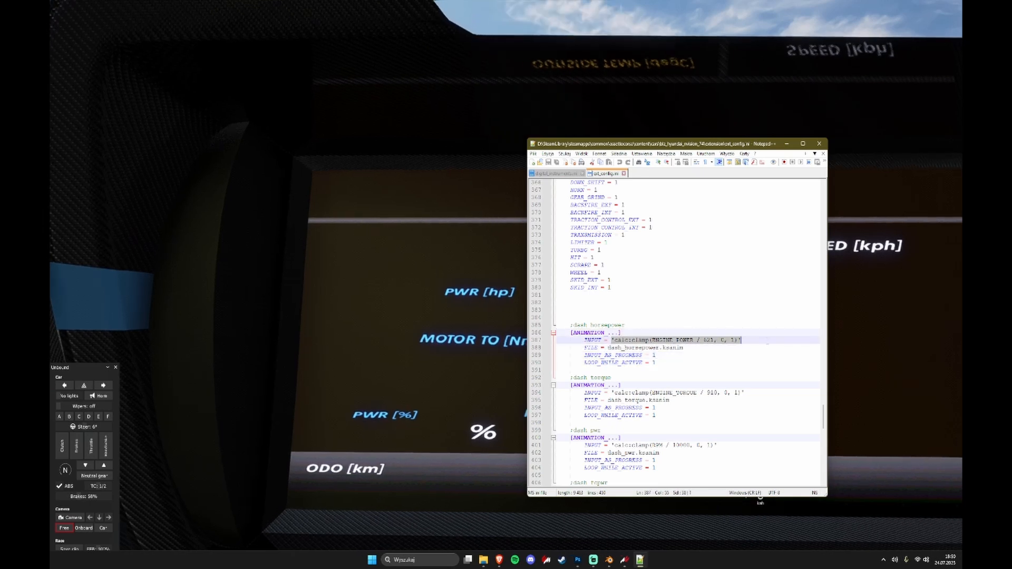
click(764, 342)
click(701, 362)
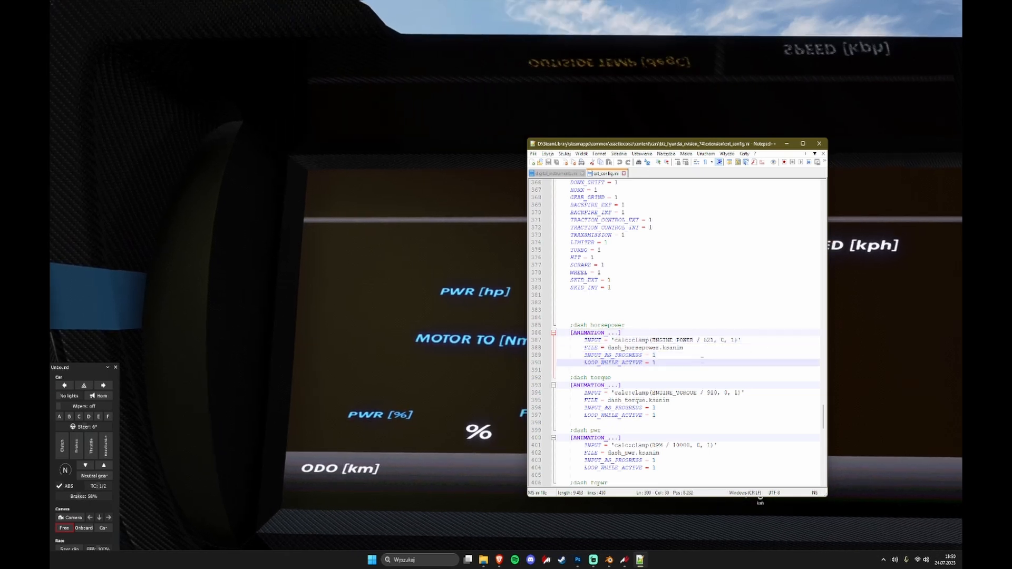
key(shift+Up)
key(shift+Up)
key(shift+Up)
key(shift+Up)
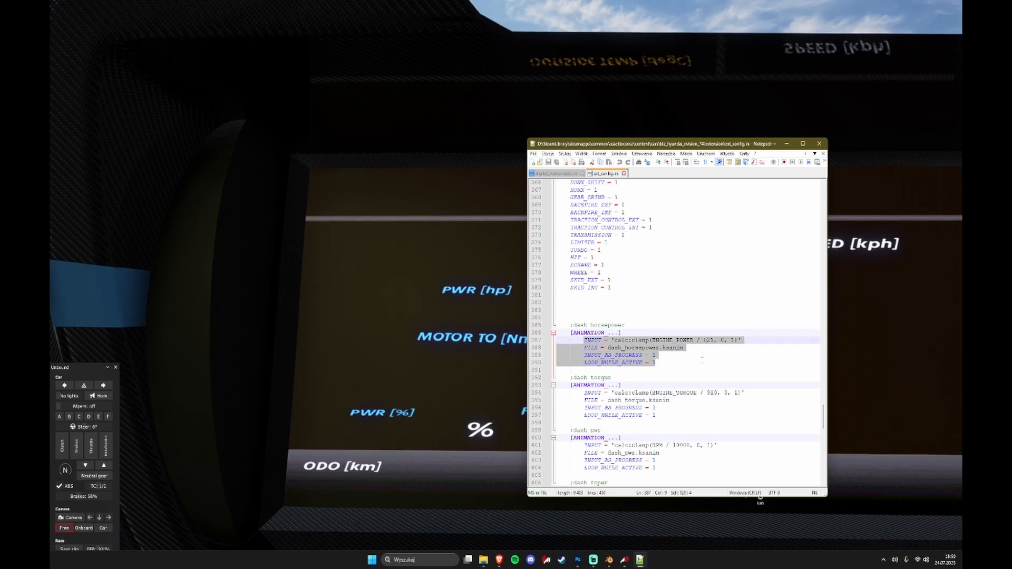
key(shift+Home)
key(ctrl+d)
key(Right)
key(Return)
key(Return)
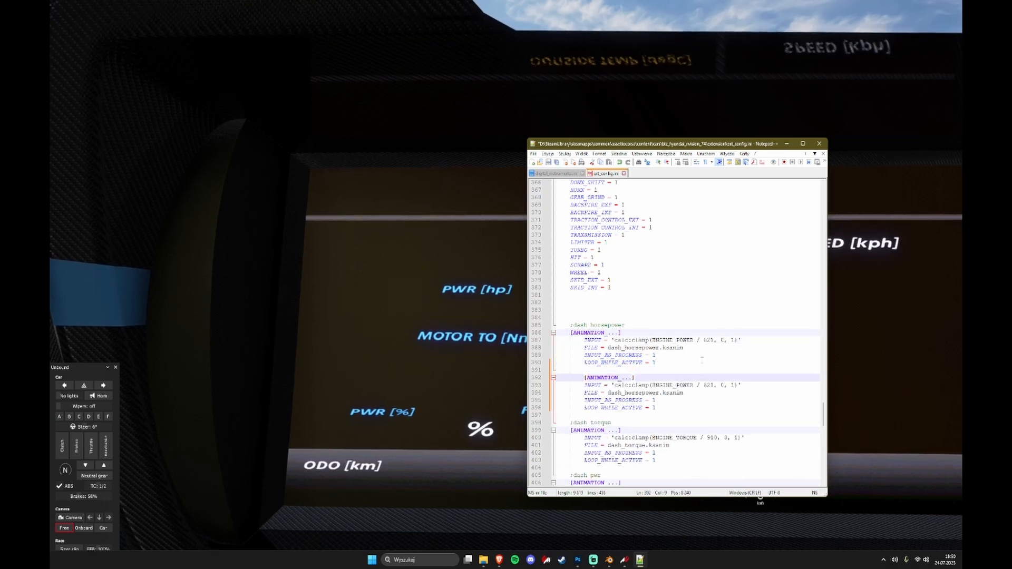
key(BackSpace)
key(Down)
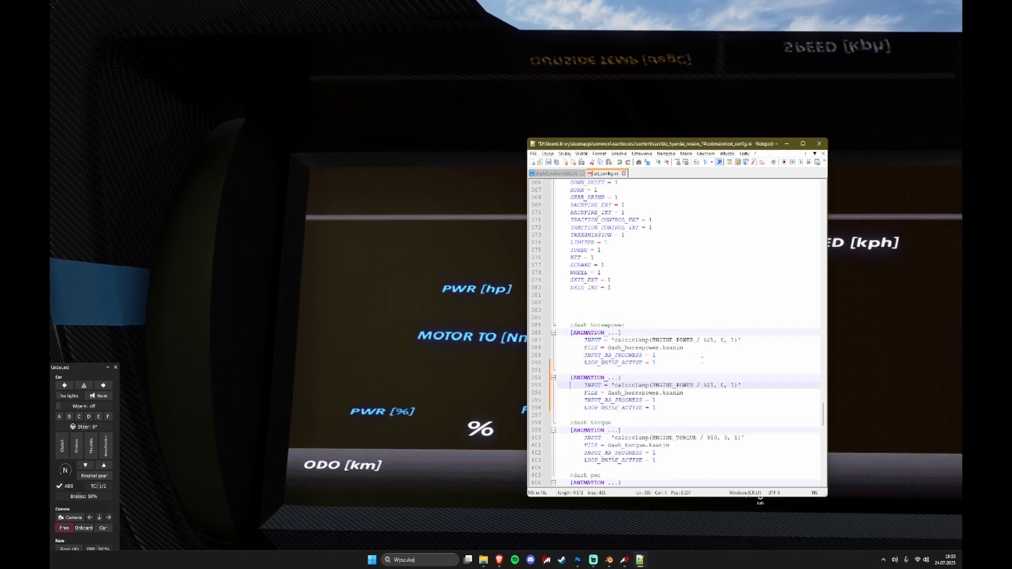
Step: Copy the name progress_pwr_hp from the animation file in the car's animations folder for the duplicated block's FILE entry
key(End)
key(Down)
key(Left)
key(Left)
key(Left)
key(Left)
key(Left)
key(Left)
key(Left)
key(Left)
key(Left)
key(Left)
key(Left)
key(Left)
key(Left)
key(Left)
key(Left)
key(Left)
key(Left)
key(Left)
key(Left)
key(Left)
key(Left)
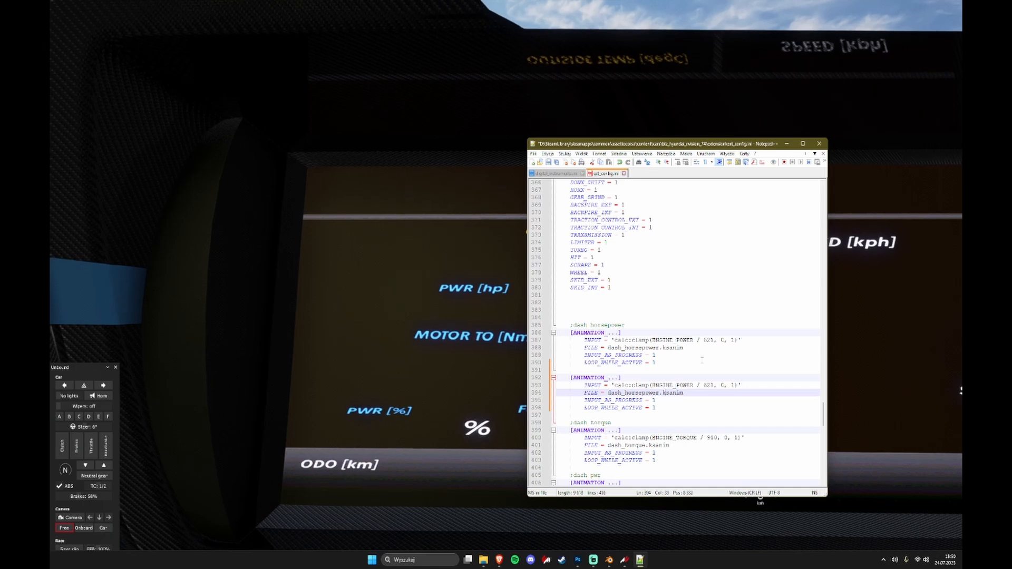
key(ctrl+shift+Right)
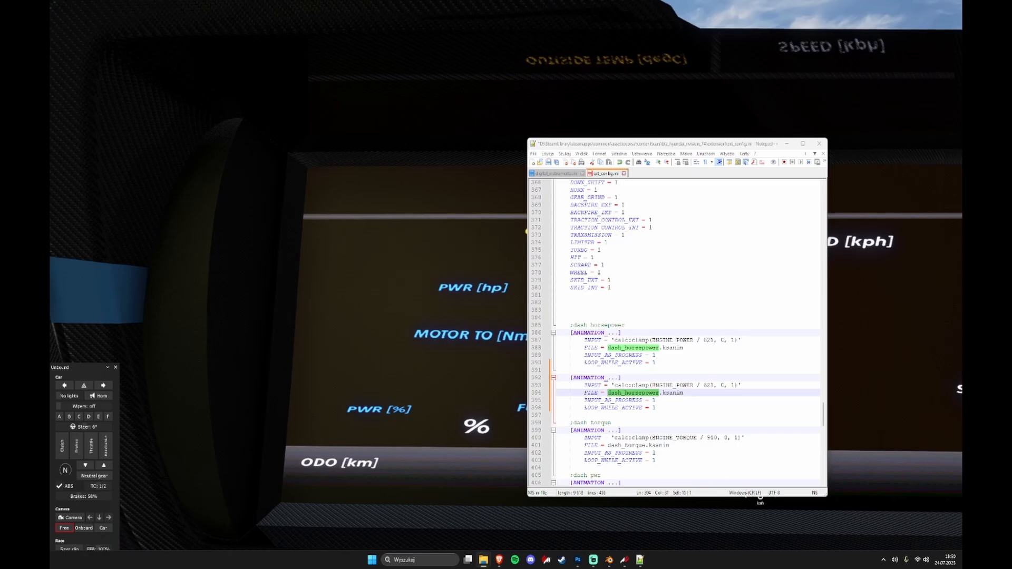
drag(1009, 84, 338, 175)
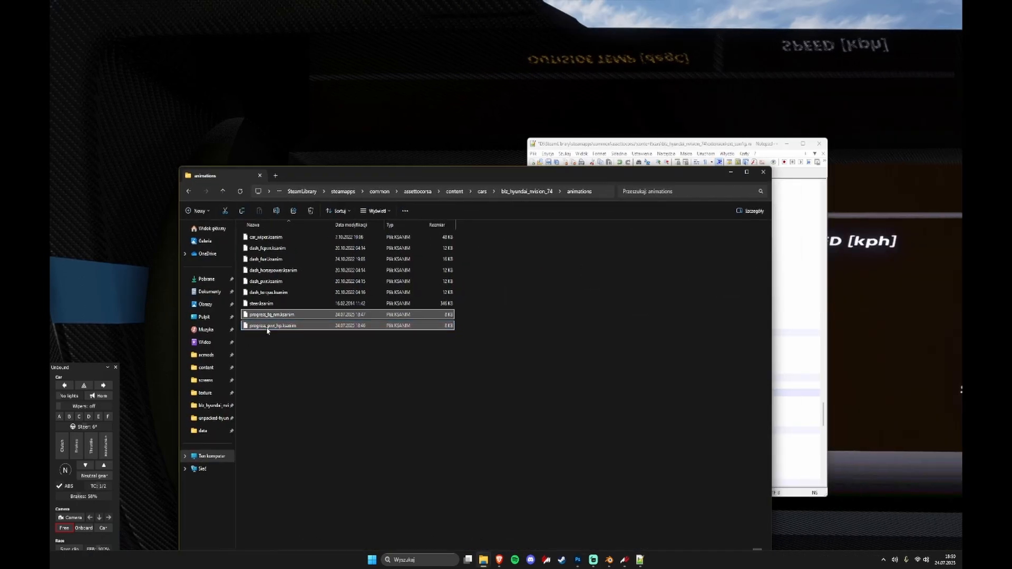
click(267, 328)
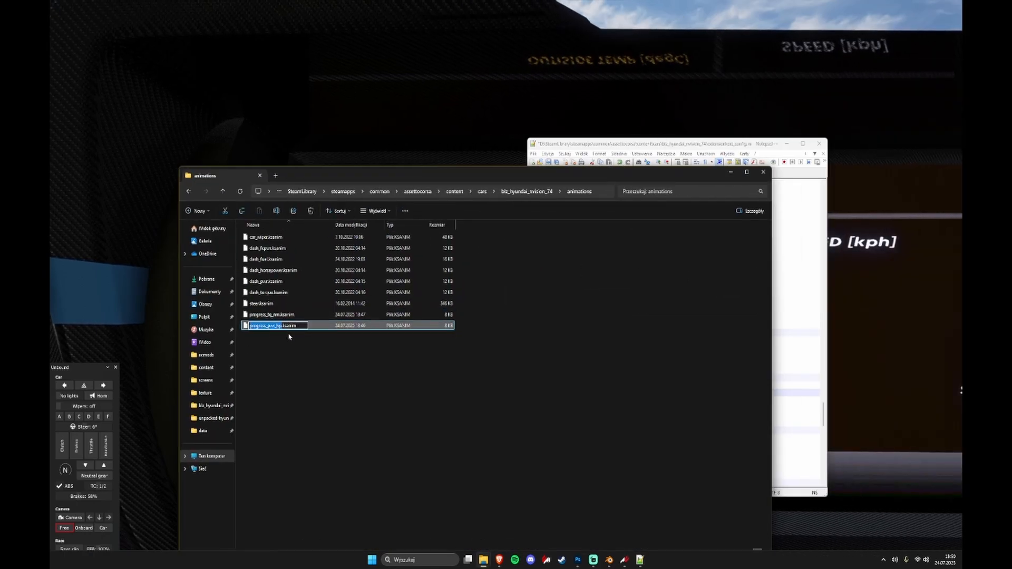
click(730, 172)
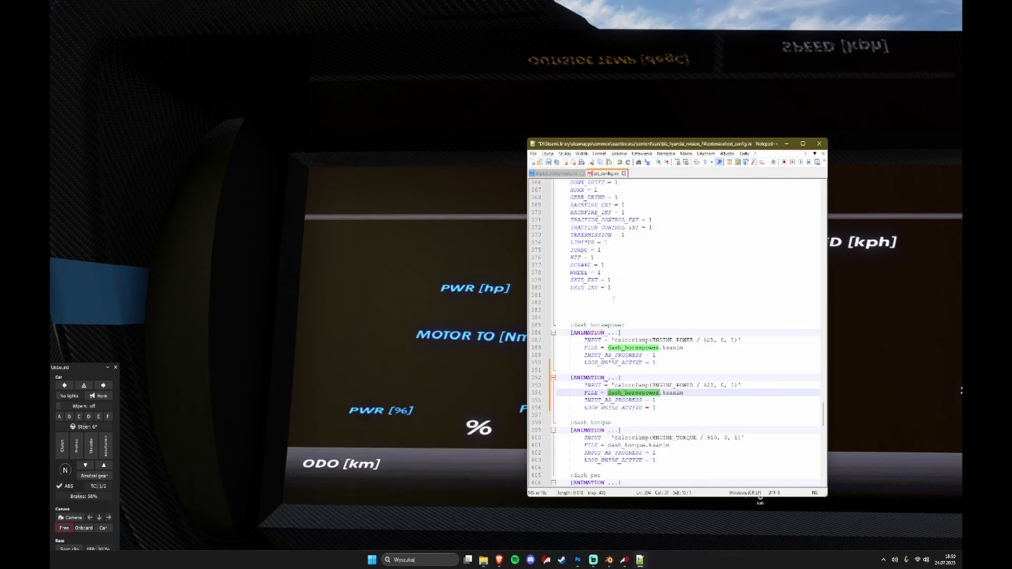
Step: Set the duplicated block's FILE entry to progress_pwr_hp.ksanim and save ext_config.ini
double_click(632, 348)
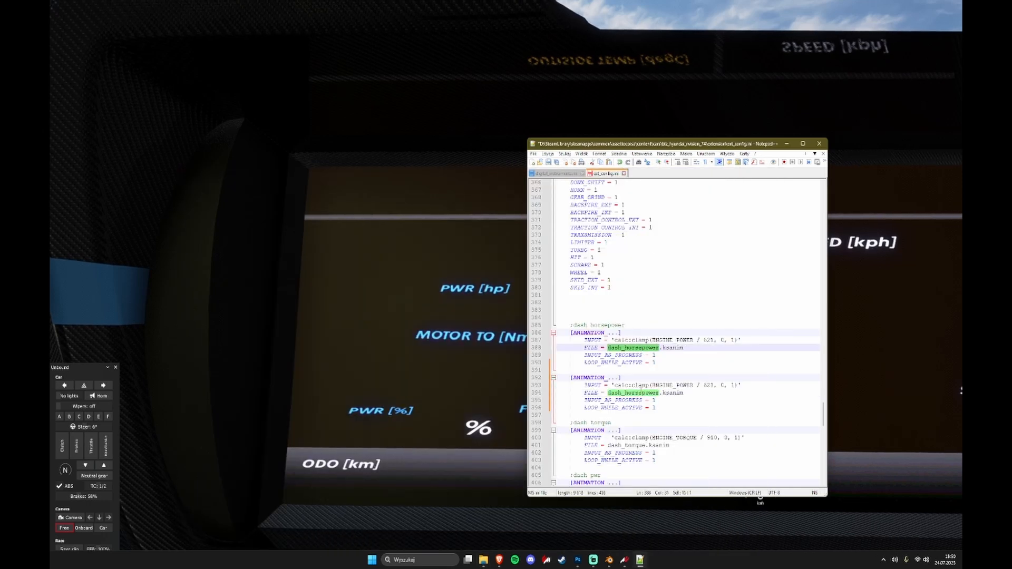
double_click(638, 393)
text(progress_pwr_hp)
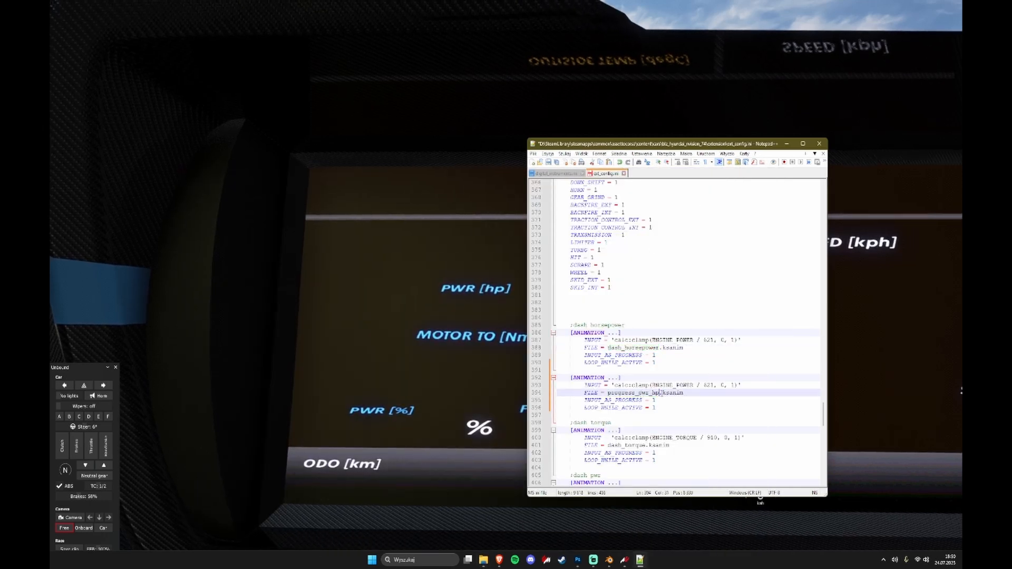
key(ctrl+s)
Step: Check the dash in the game and review the INPUT_AS_PROGRESS and LOOP_WHILE_ACTIVE lines of the new animation block
click(492, 369)
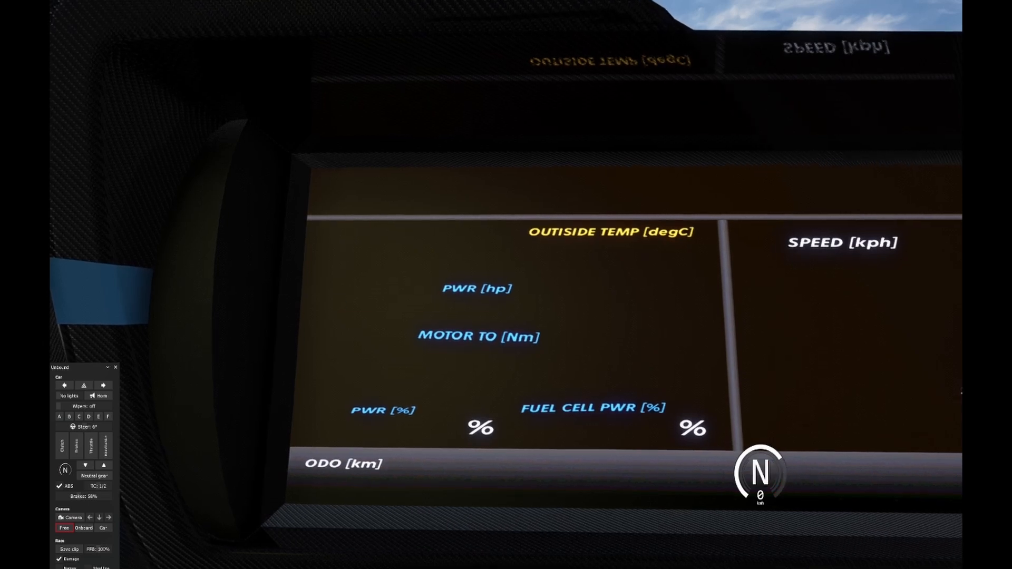
key(alt+Tab)
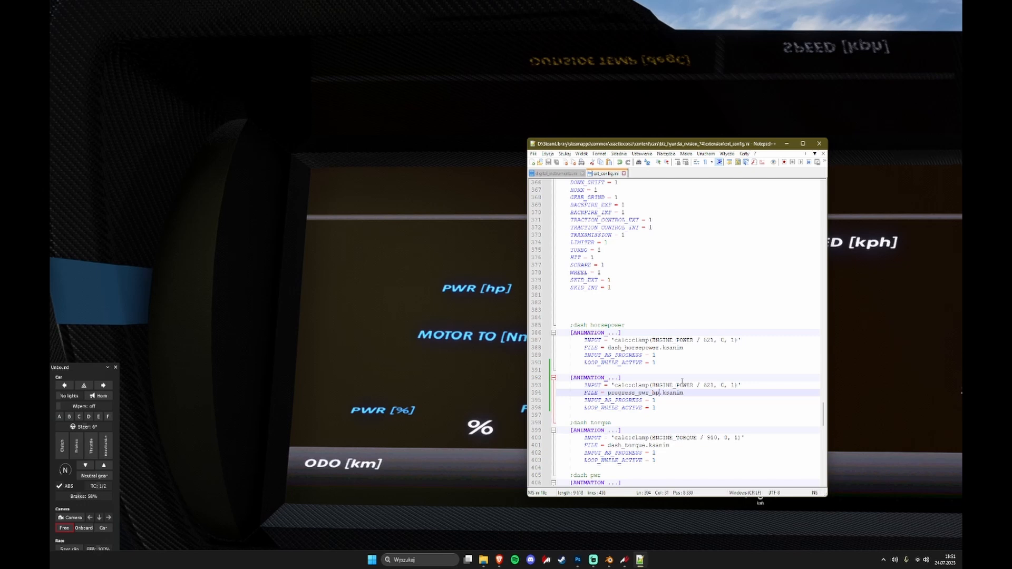
key(Down)
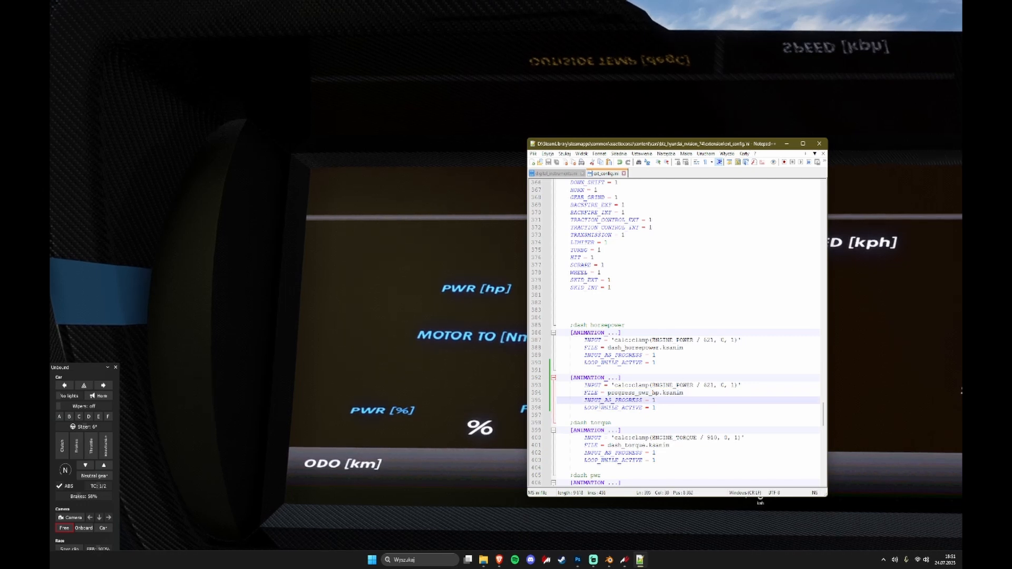
drag(594, 400, 670, 401)
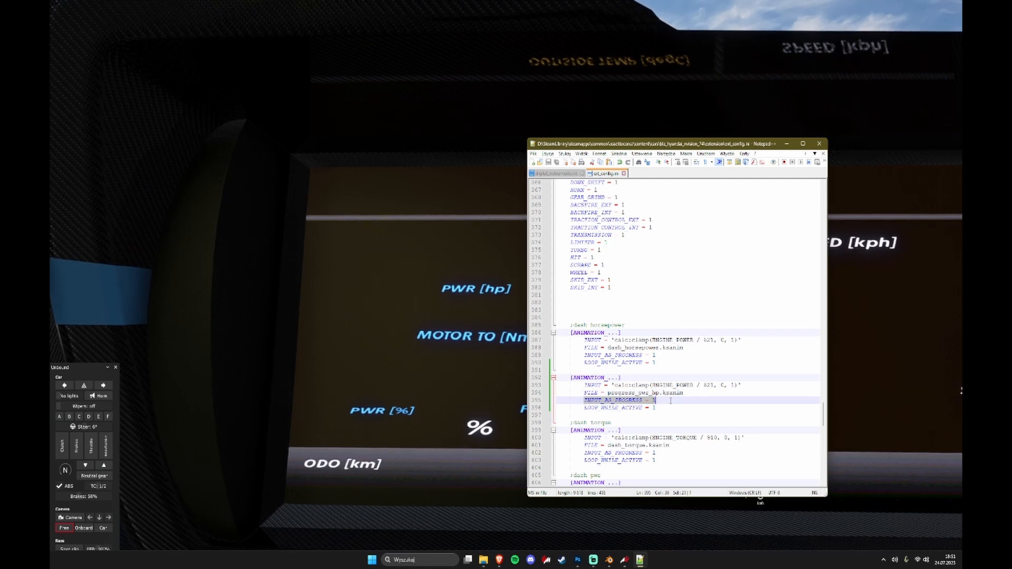
click(588, 408)
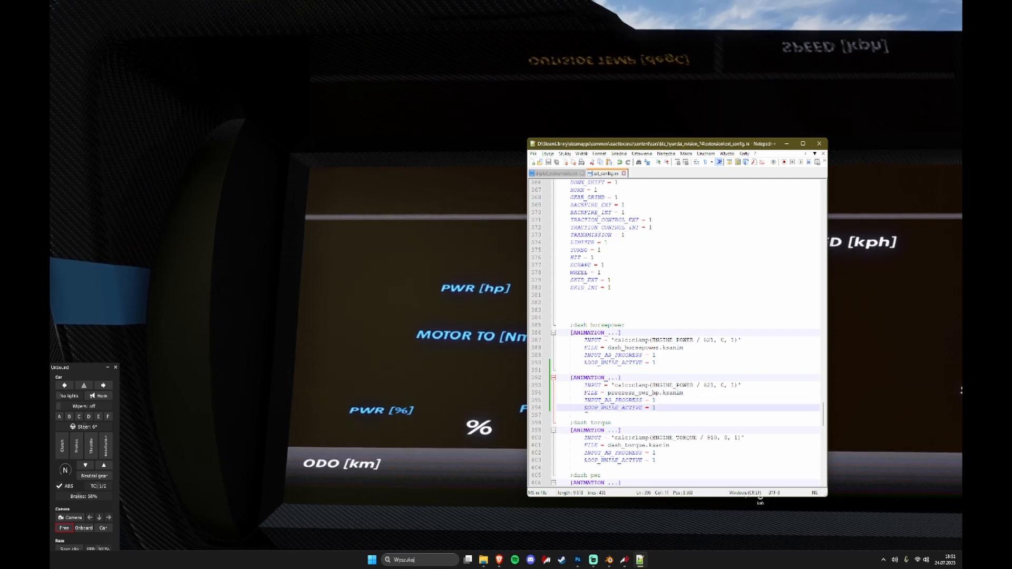
drag(587, 409, 557, 400)
click(669, 407)
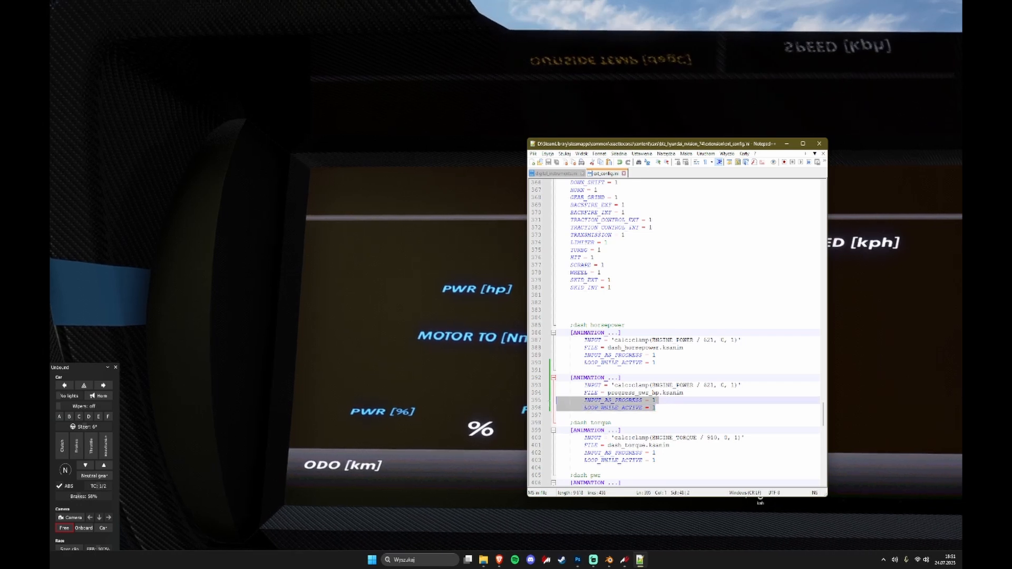
click(620, 405)
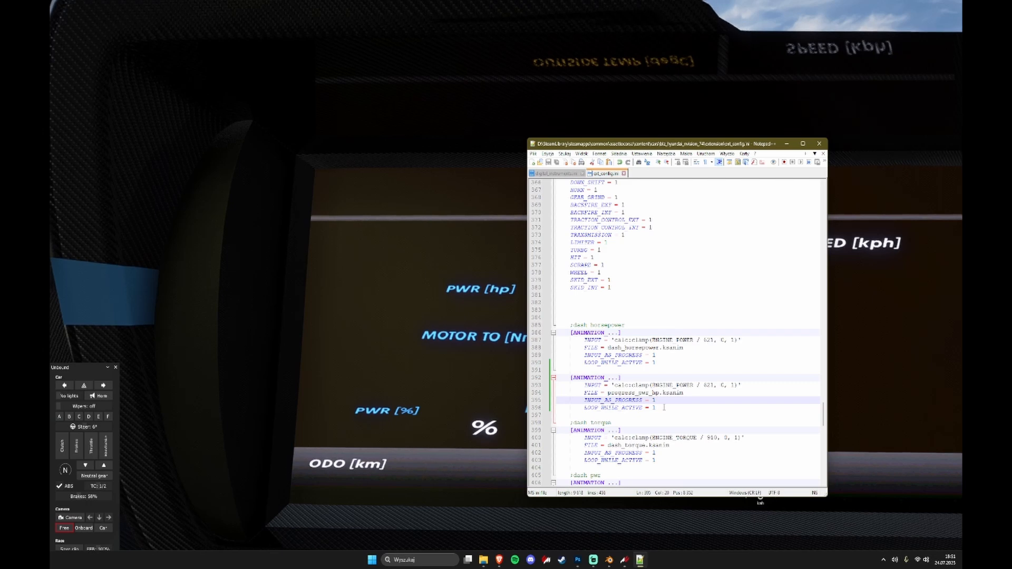
click(664, 406)
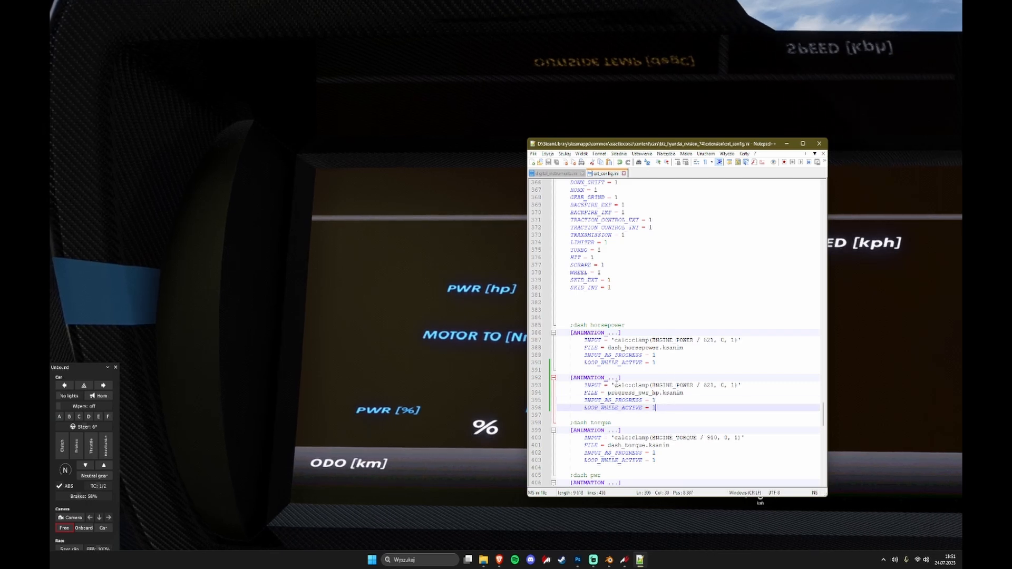
Step: Examine the new block's INPUT formula: the ENGINE_POWER variable, its divisor, and the lower and upper clamp limits
drag(585, 385, 753, 387)
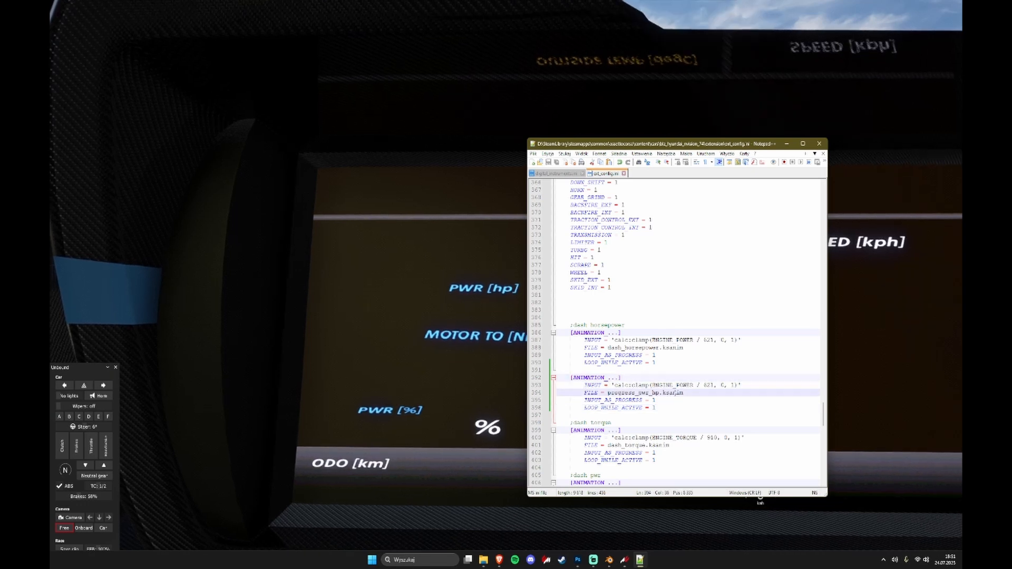
click(653, 385)
drag(654, 384, 732, 387)
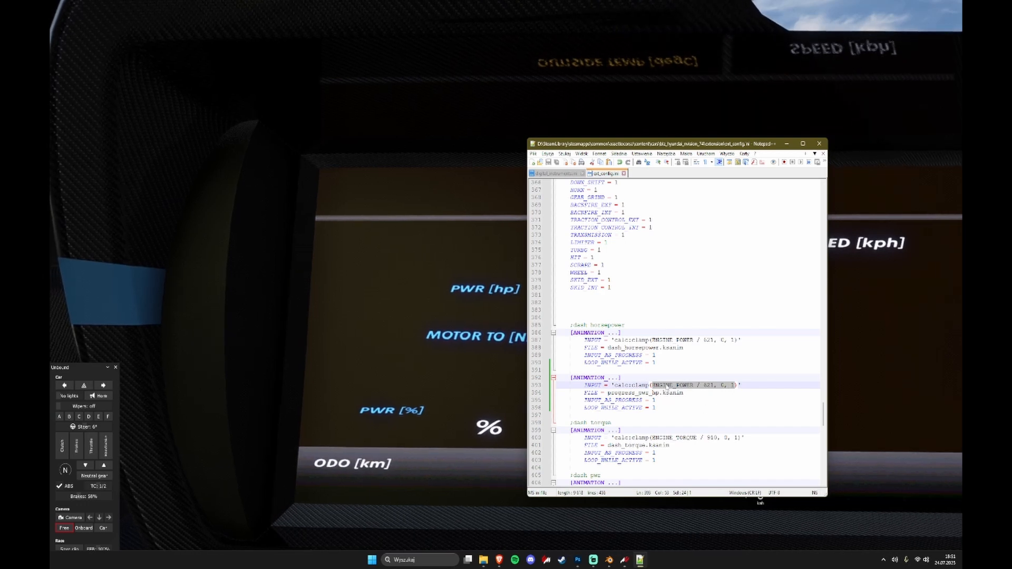
click(704, 385)
drag(704, 386, 713, 386)
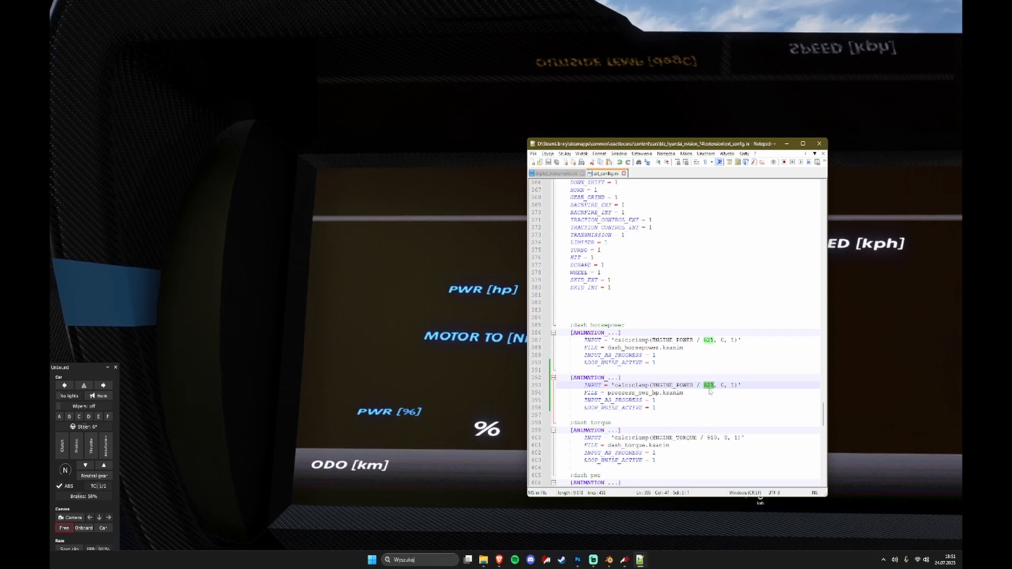
click(683, 385)
drag(653, 385, 704, 385)
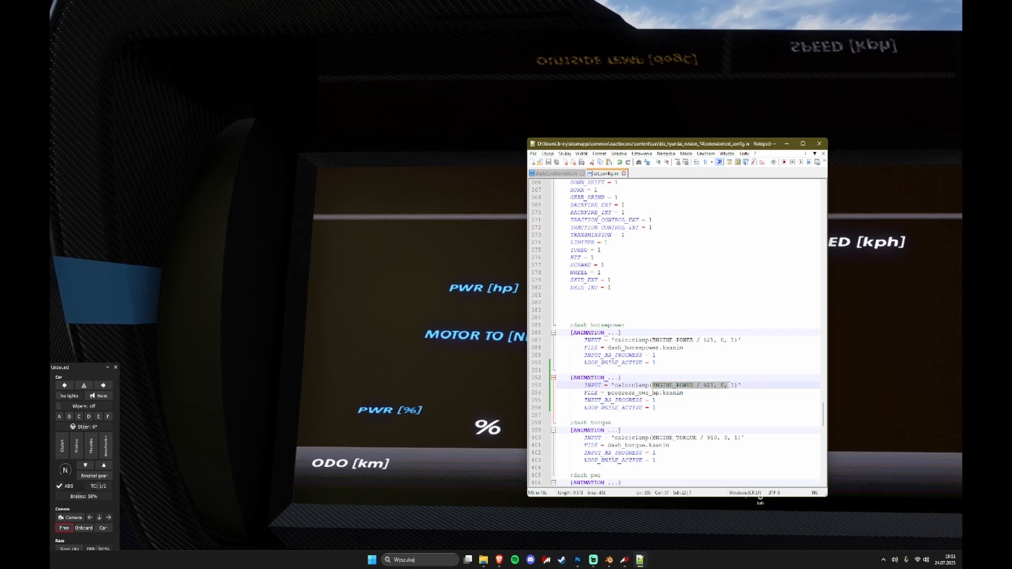
click(721, 385)
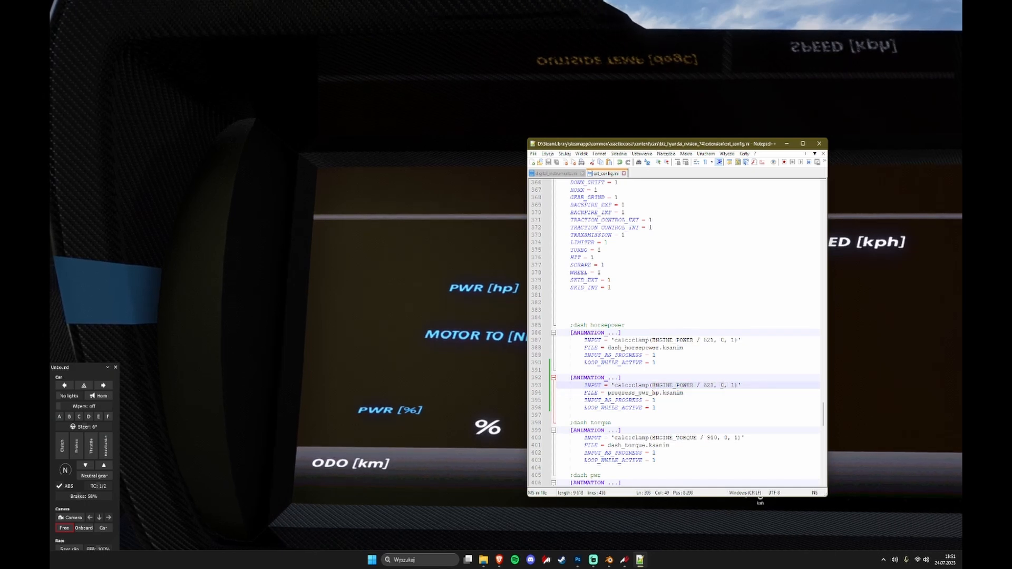
double_click(732, 386)
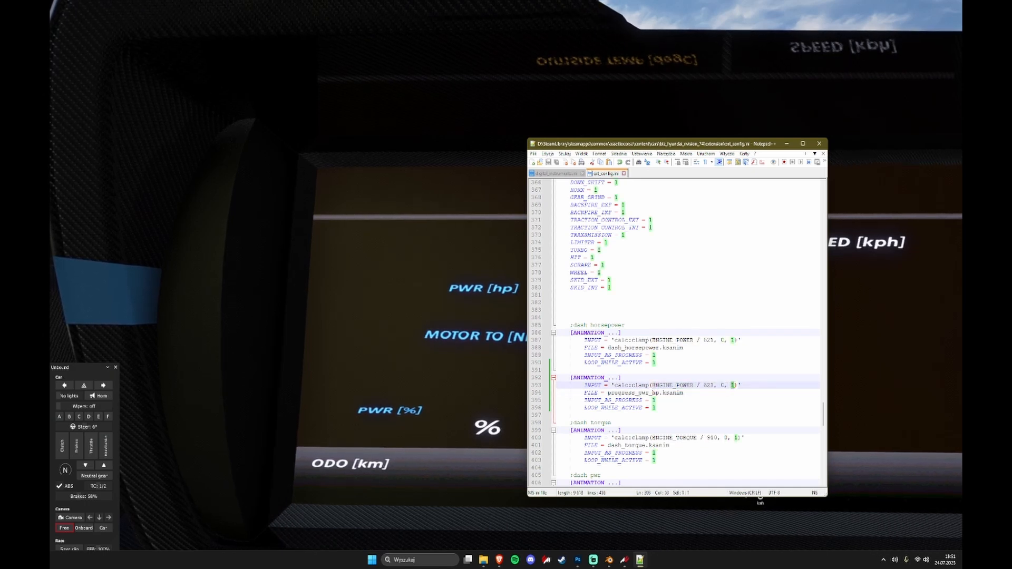
click(729, 385)
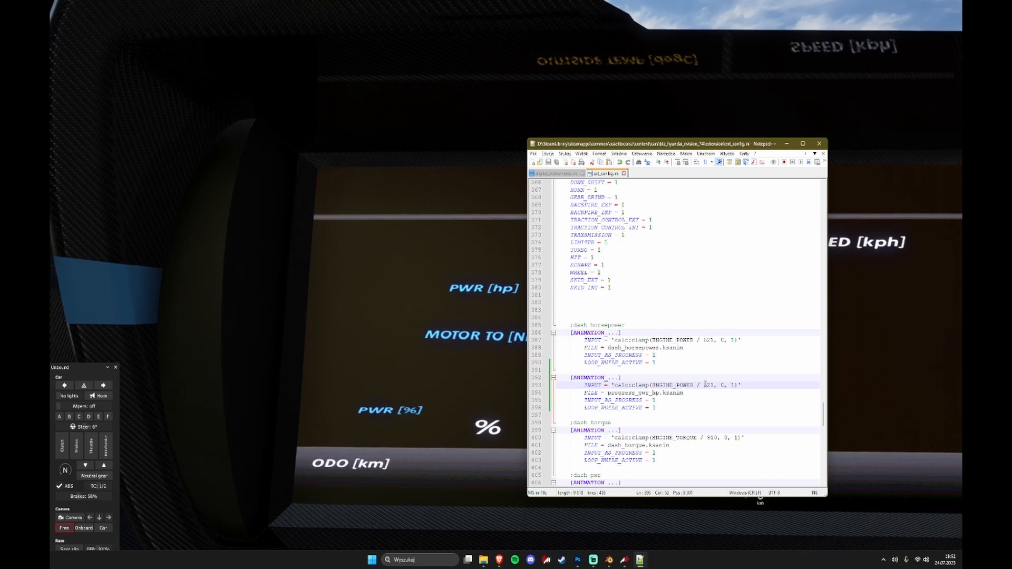
drag(706, 388, 704, 387)
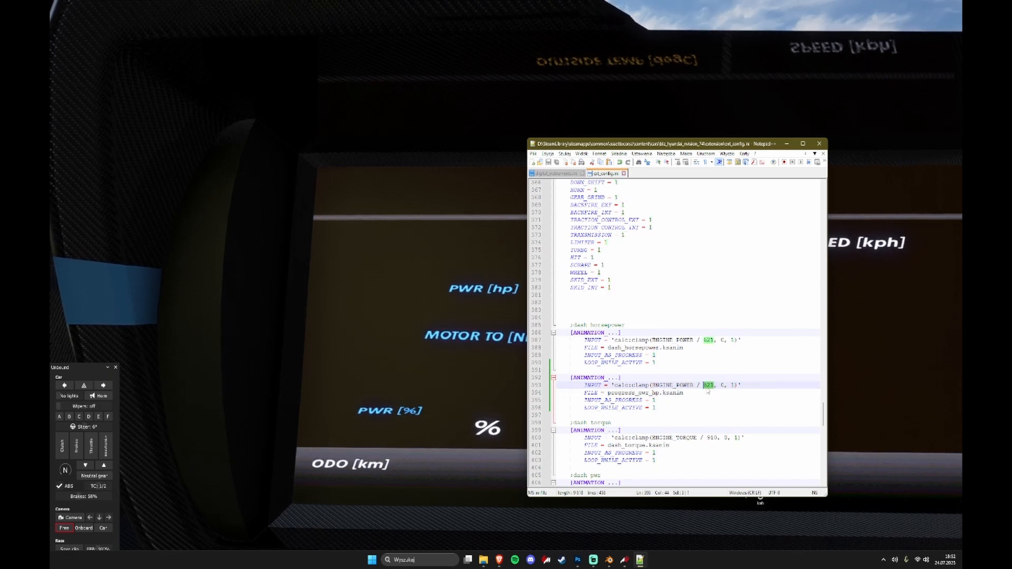
text(82)
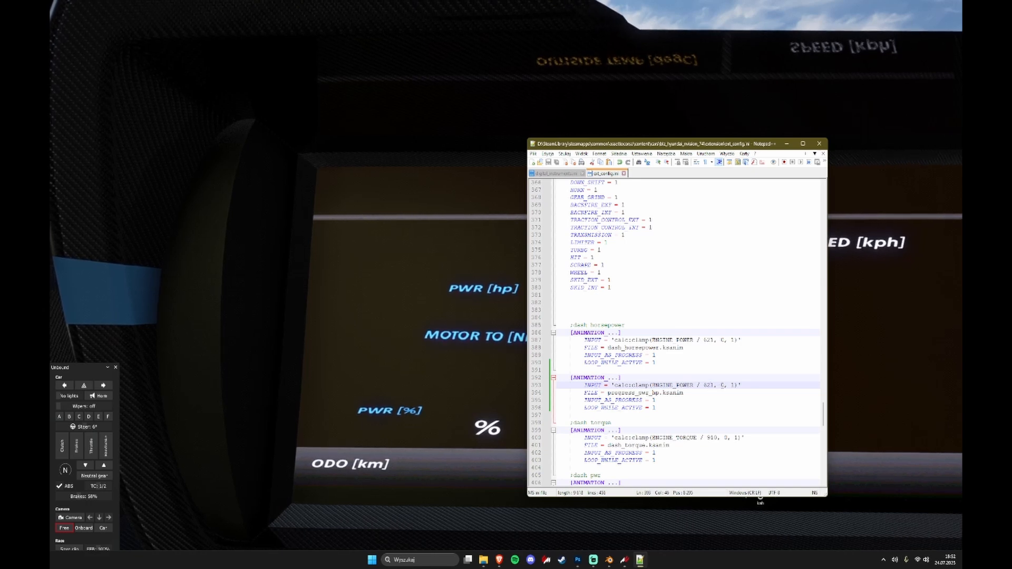
double_click(732, 386)
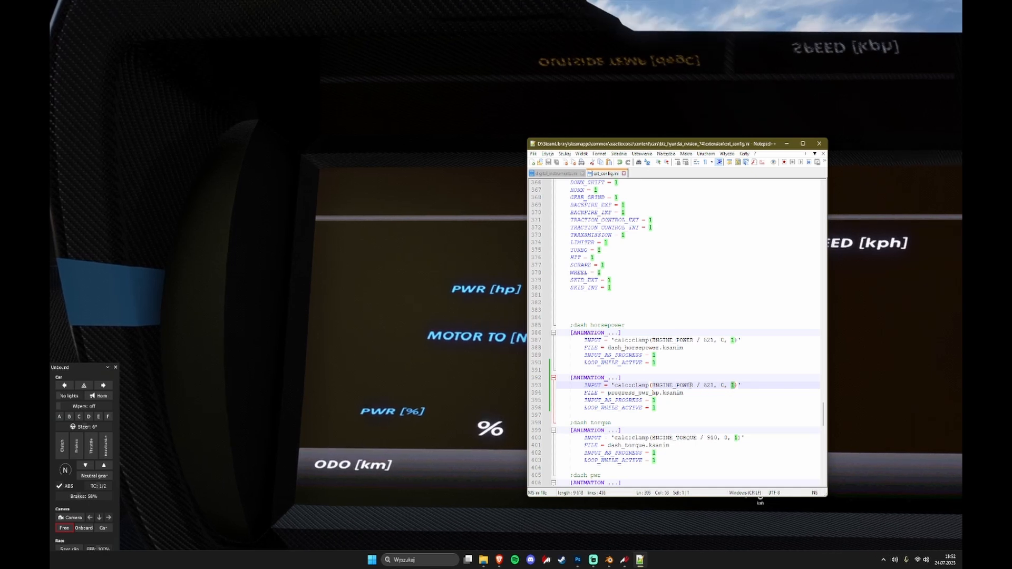
drag(704, 385, 711, 385)
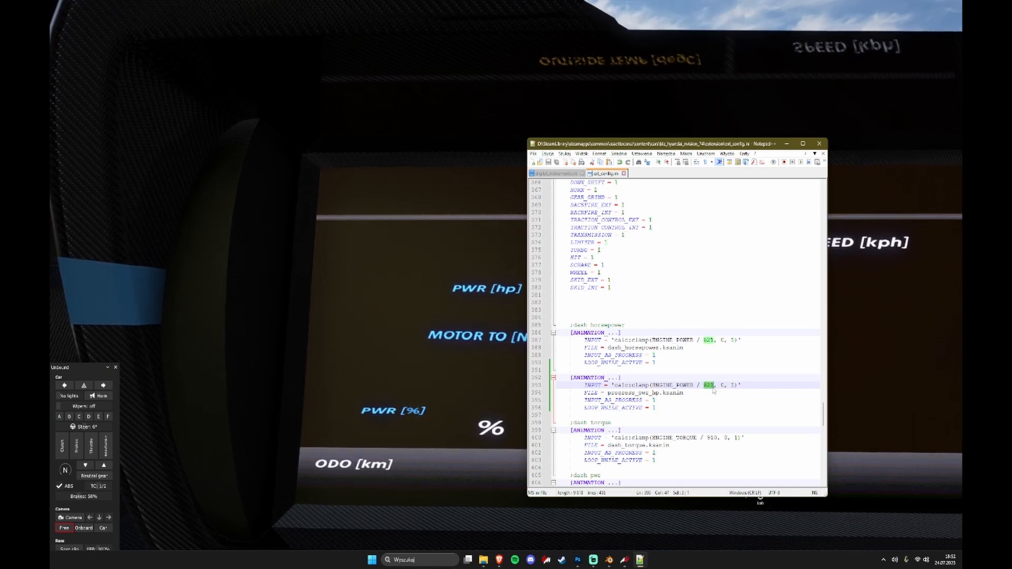
key(Right)
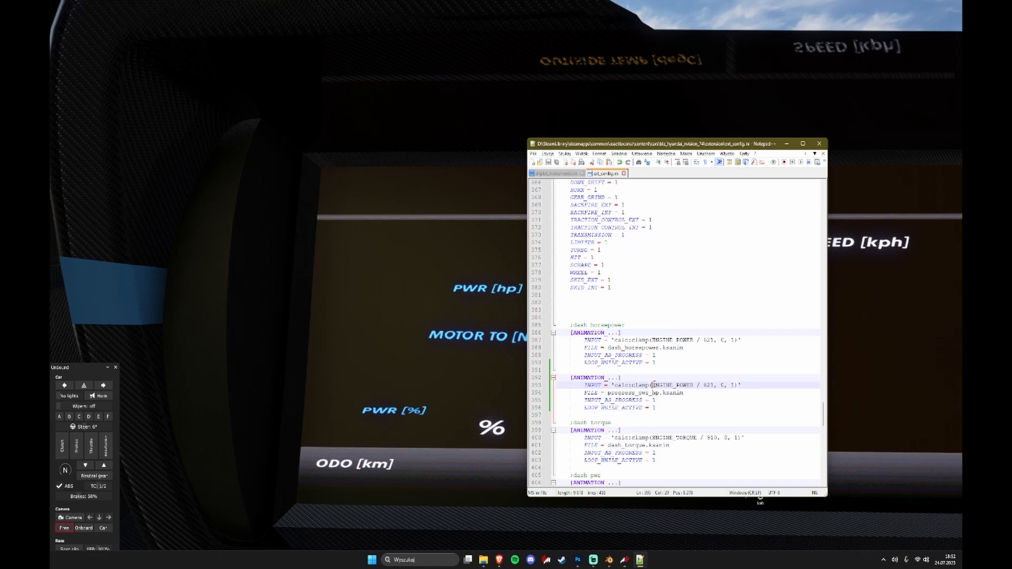
drag(654, 385, 703, 386)
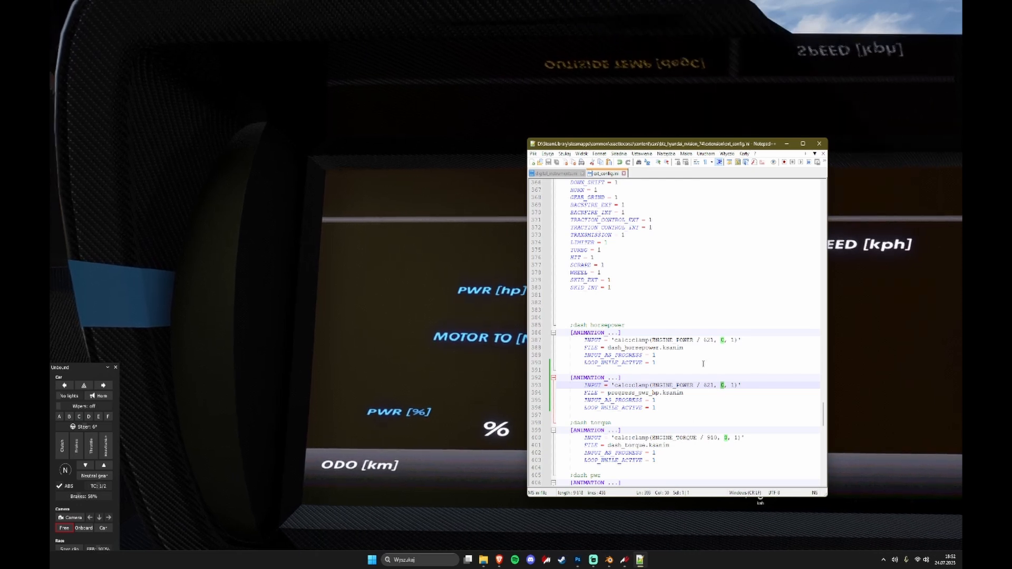
click(720, 387)
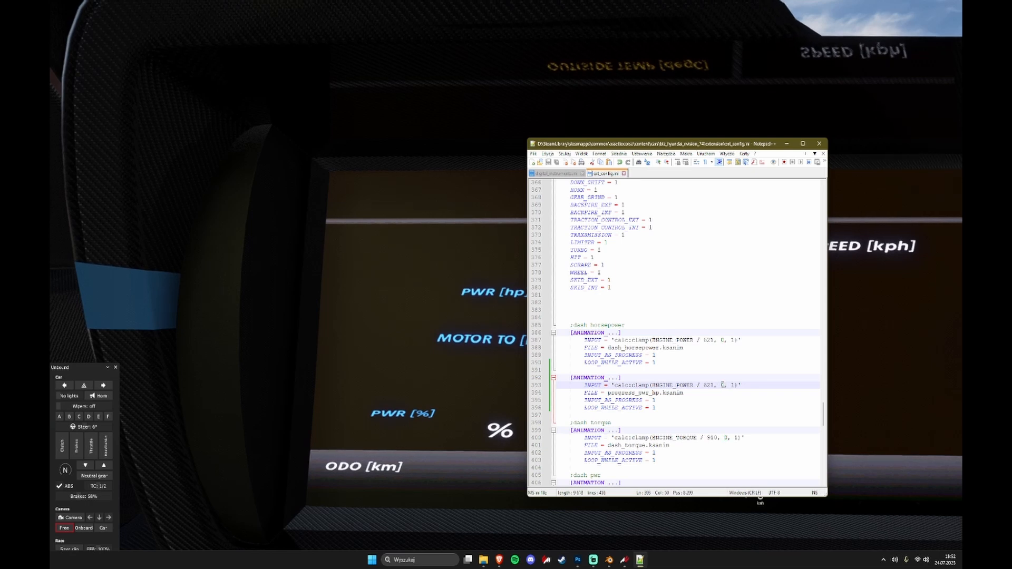
drag(731, 386, 735, 386)
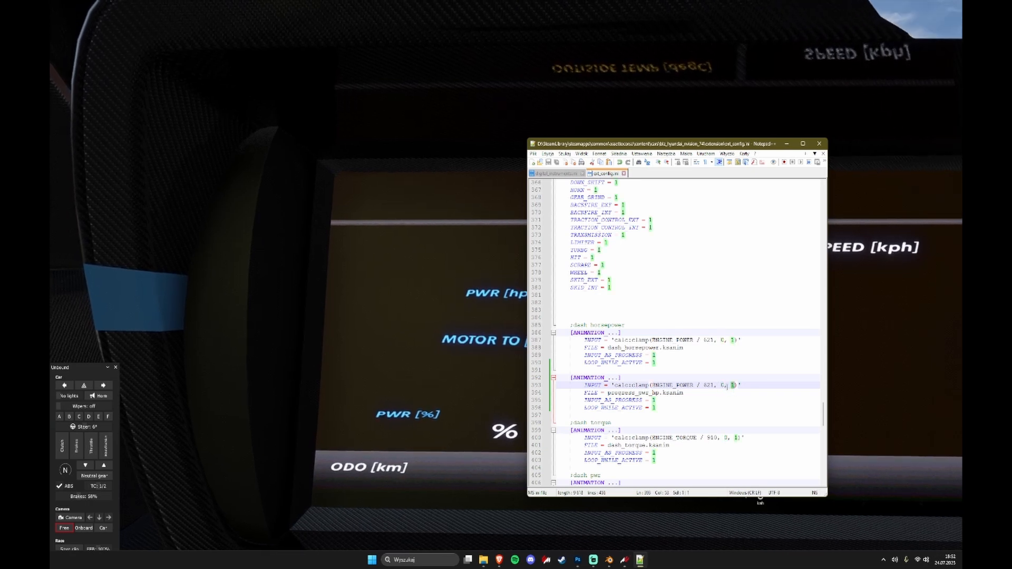
Step: Review the clamp limits, the bracketed arguments and the calc:clamp function name in the progress_pwr_hp block's INPUT line
click(723, 387)
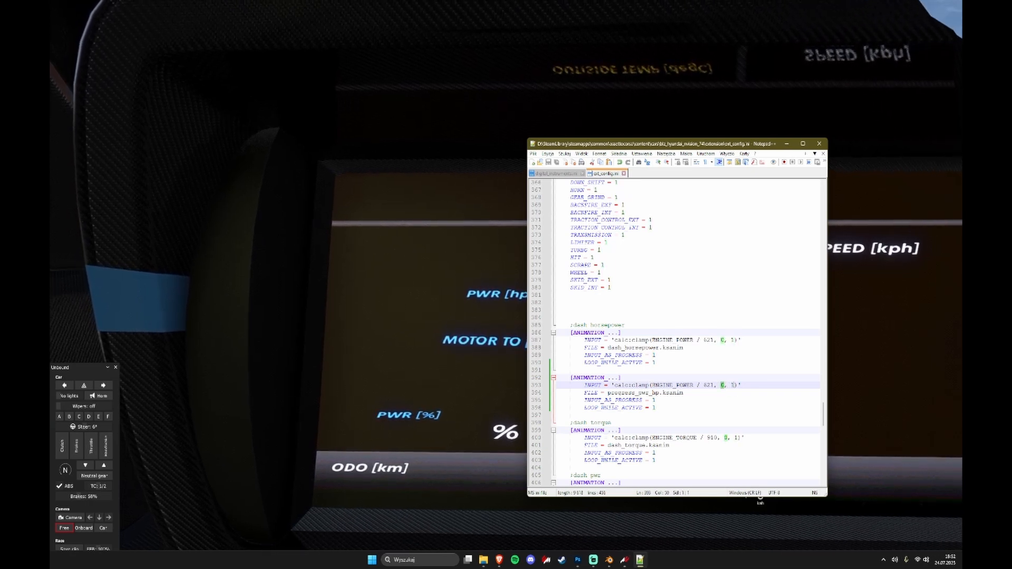
triple_click(735, 386)
click(743, 378)
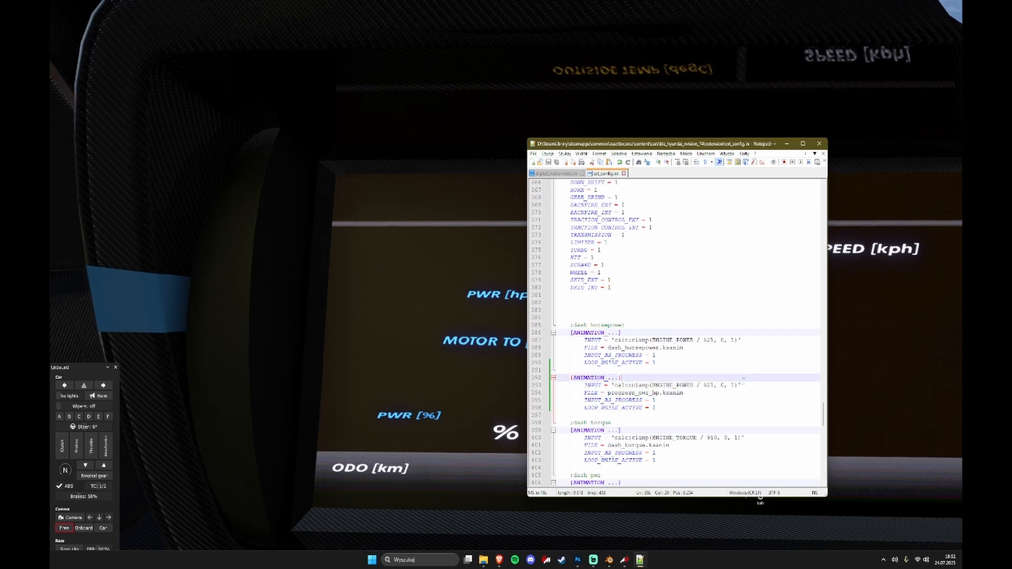
drag(737, 385, 653, 386)
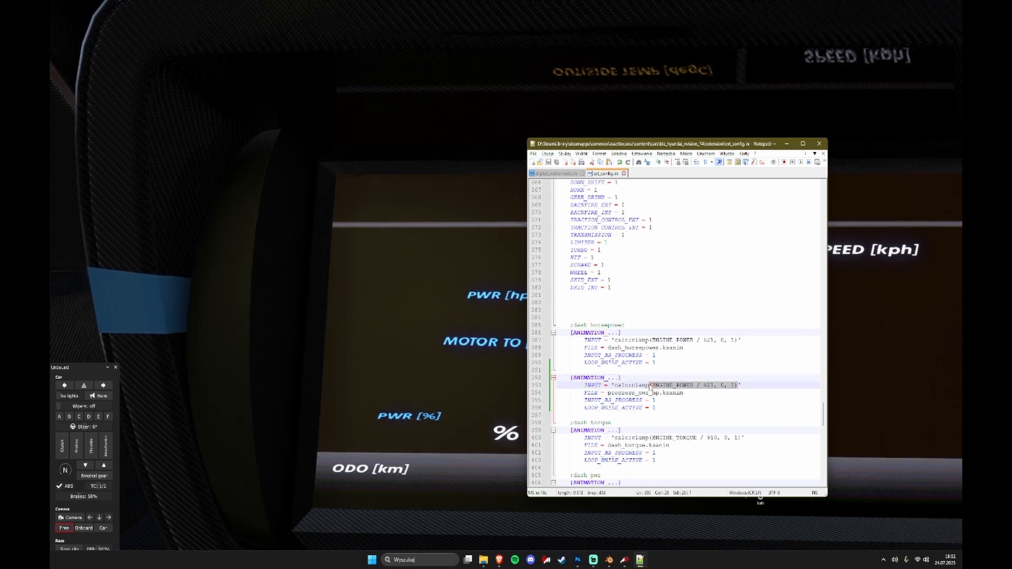
drag(614, 385, 632, 385)
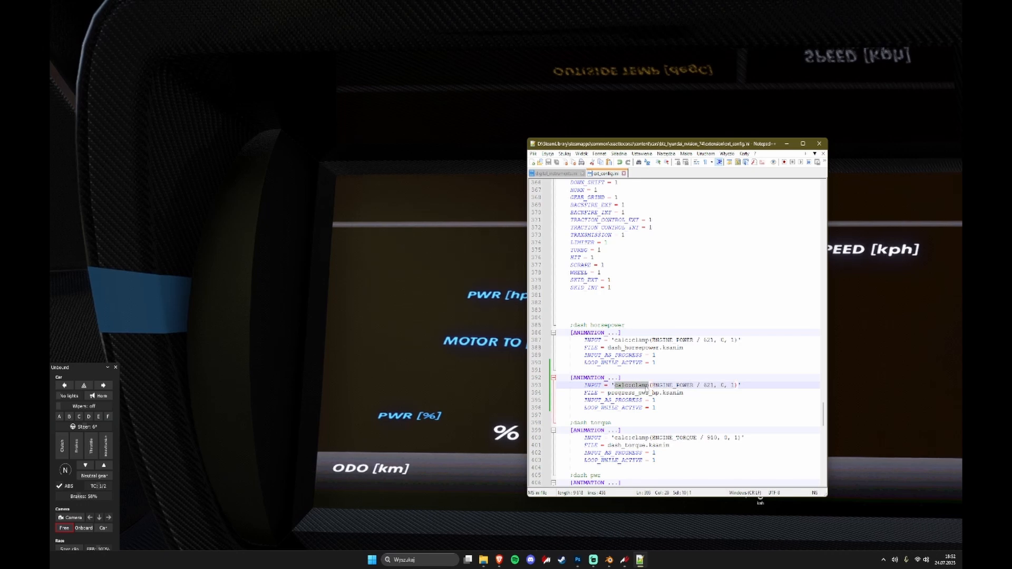
Step: Switch to the browser's Instruments-inputs wiki page and read the clamp(x, min, max) entry, its arguments and return rule
click(498, 560)
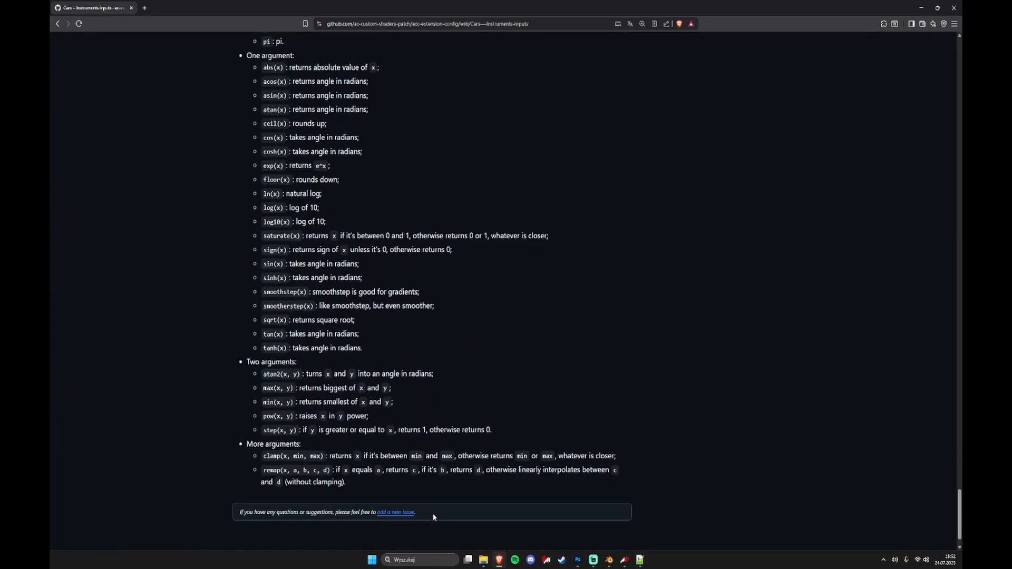
drag(264, 458, 332, 458)
click(344, 457)
drag(263, 459, 325, 459)
click(324, 463)
click(327, 466)
drag(363, 456, 448, 459)
click(353, 468)
triple_click(317, 456)
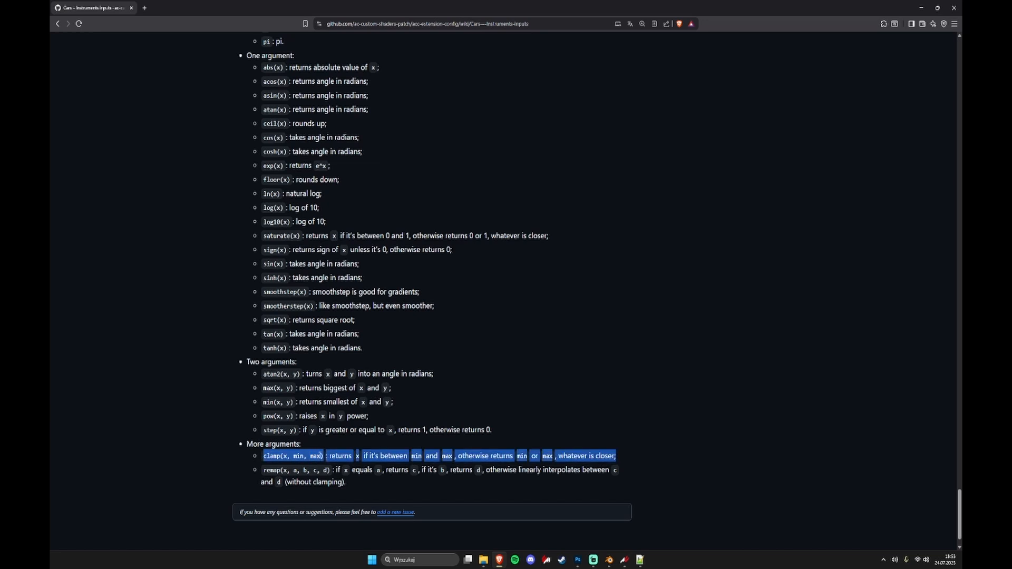
click(321, 456)
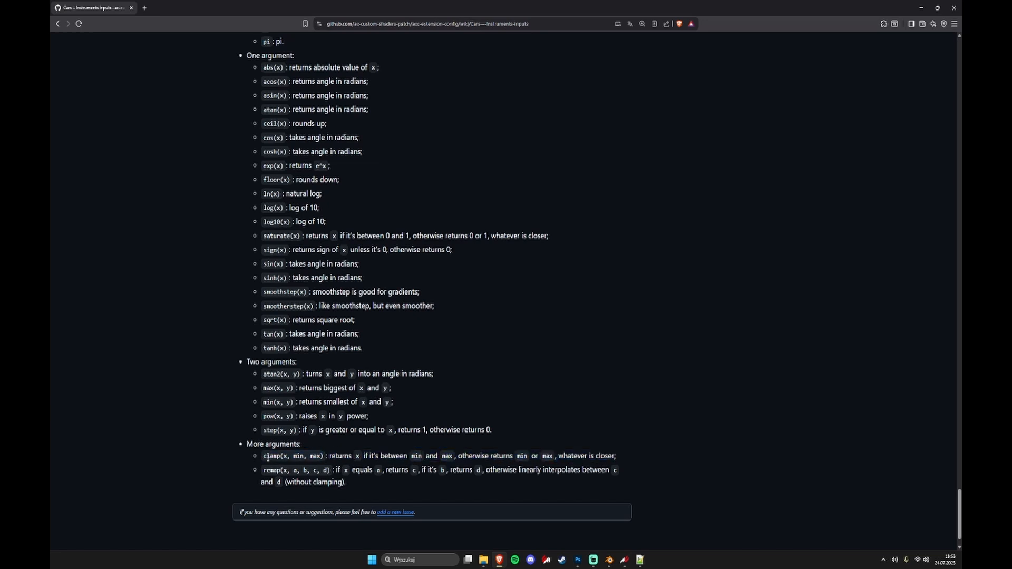
drag(268, 457, 323, 456)
click(324, 456)
click(920, 8)
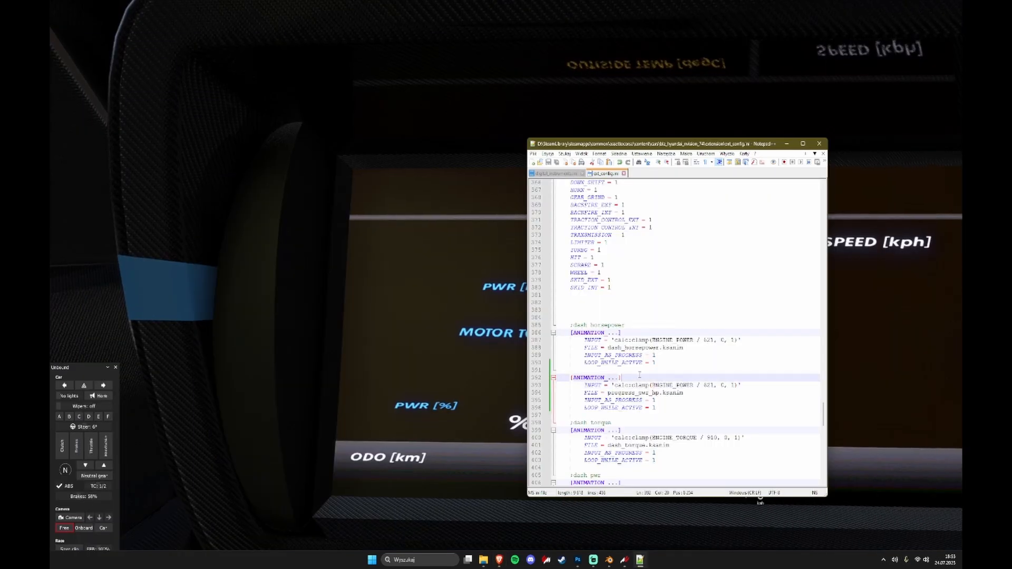
Step: Duplicate the dash torque animation block directly below the original in ext_config.ini
click(669, 407)
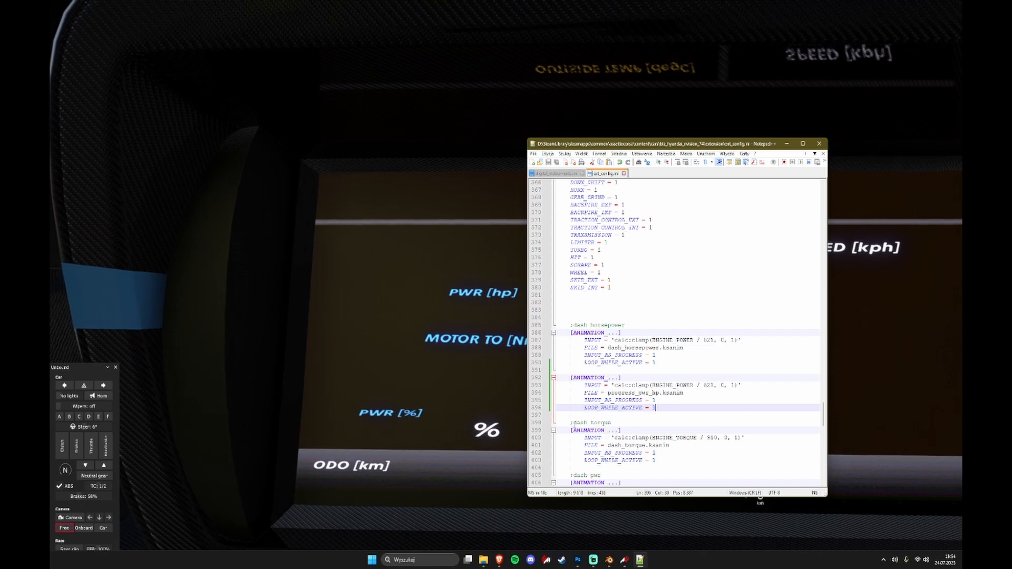
drag(575, 423, 691, 463)
key(ctrl+c)
click(692, 463)
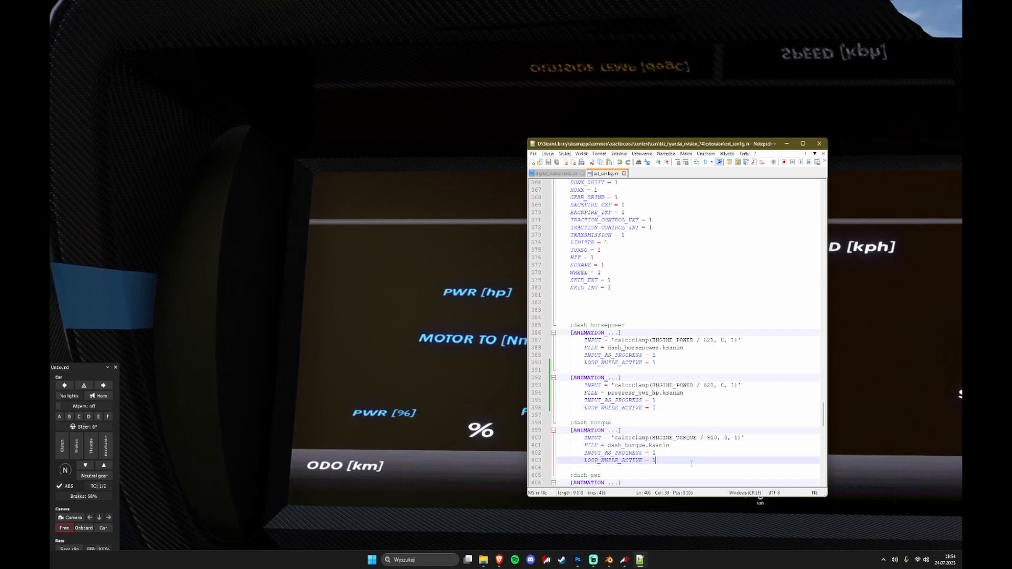
key(Return)
key(Return)
key(ctrl+v)
key(Up)
key(Up)
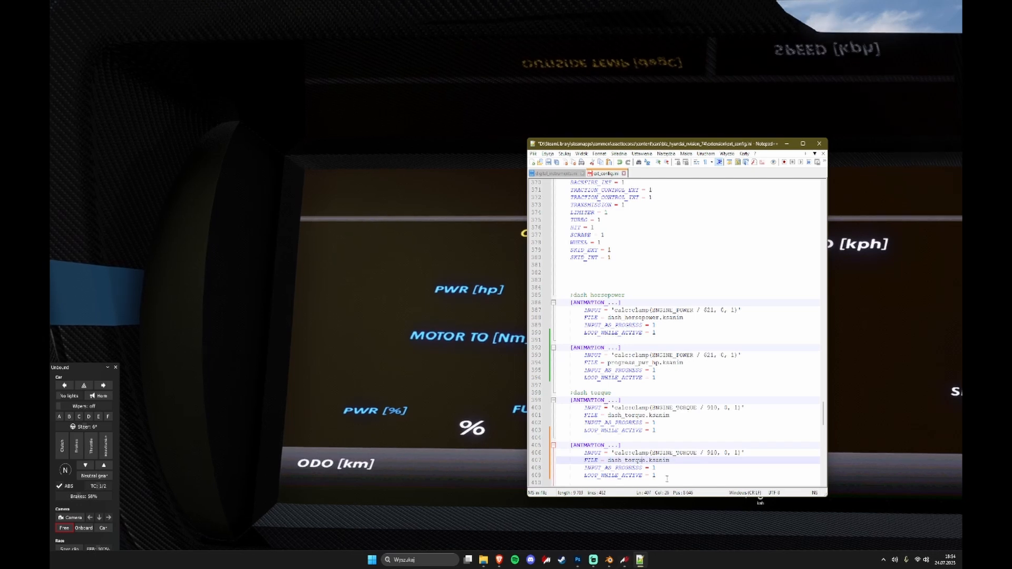
Step: Replace dash_torque in the duplicated torque block's FILE entry with progress_tq_nm, the name of the animation file in the animations folder
click(484, 560)
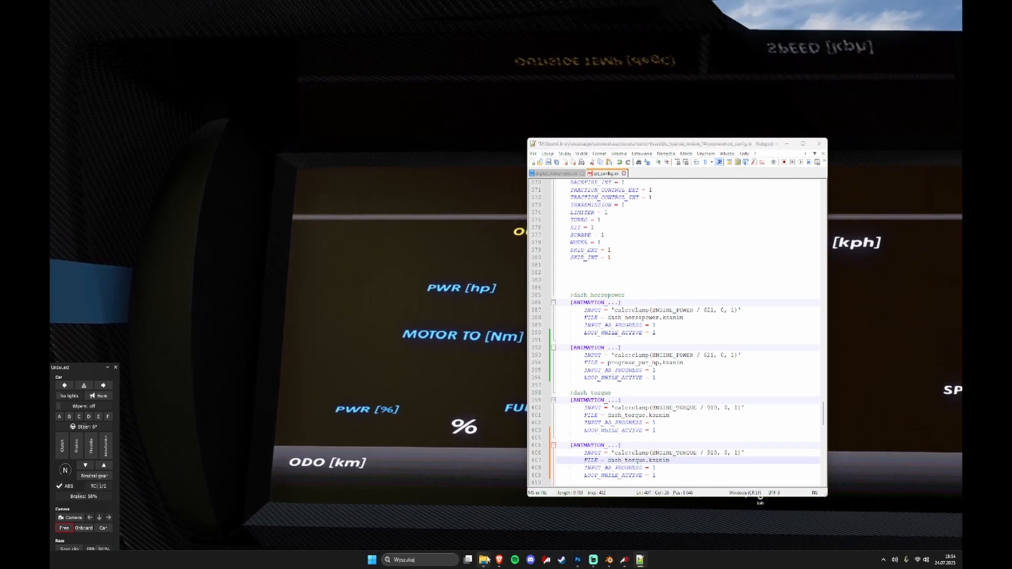
click(451, 513)
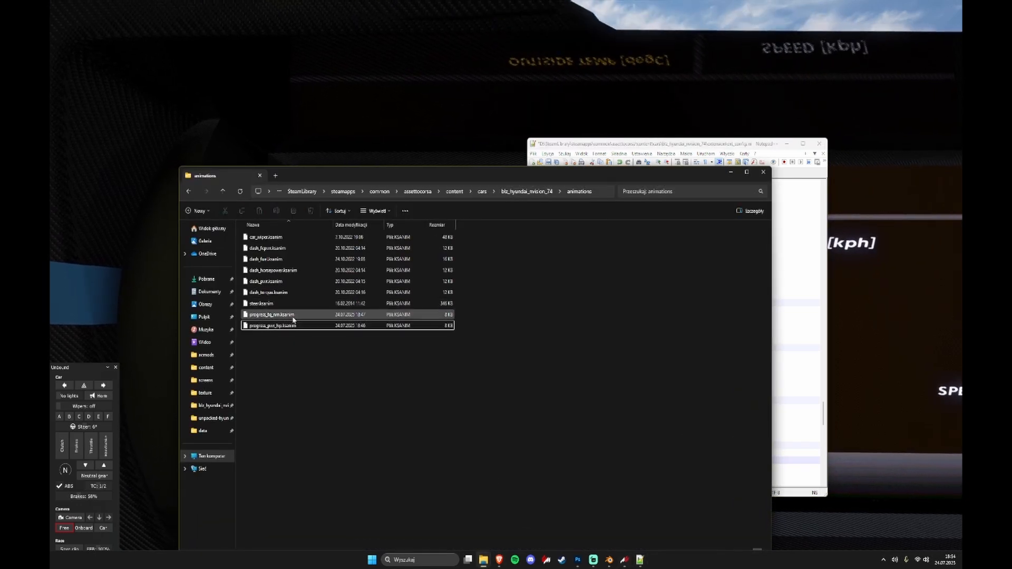
click(293, 315)
click(690, 151)
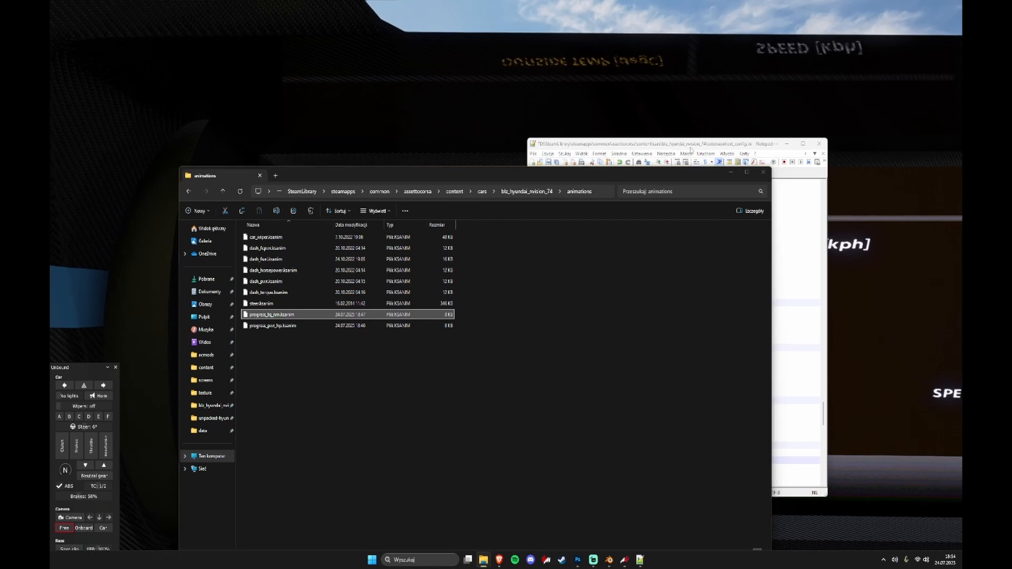
double_click(627, 460)
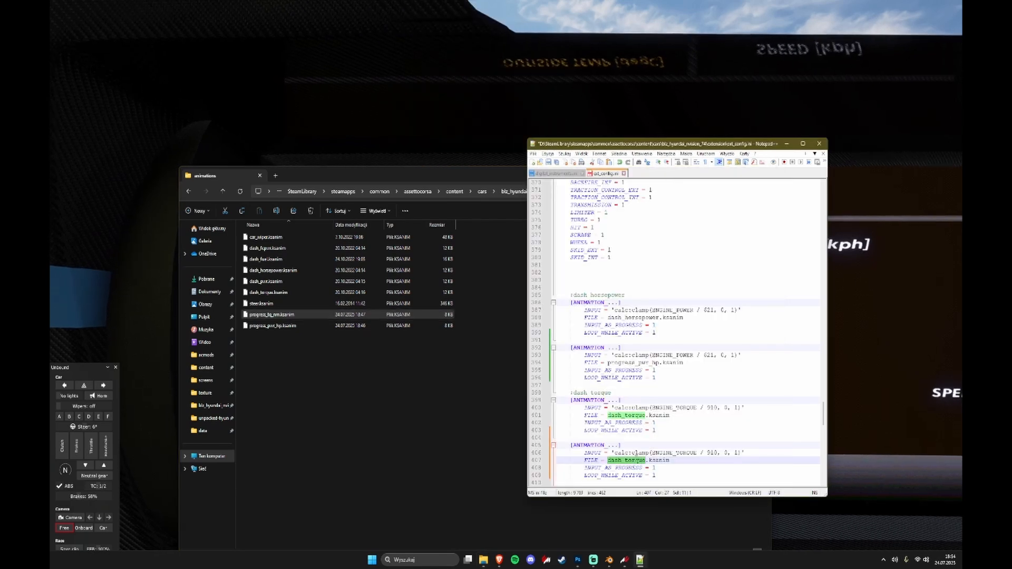
Step: Switch to Assetto Corsa and check the digital dash from the driver's cockpit cameras
click(535, 126)
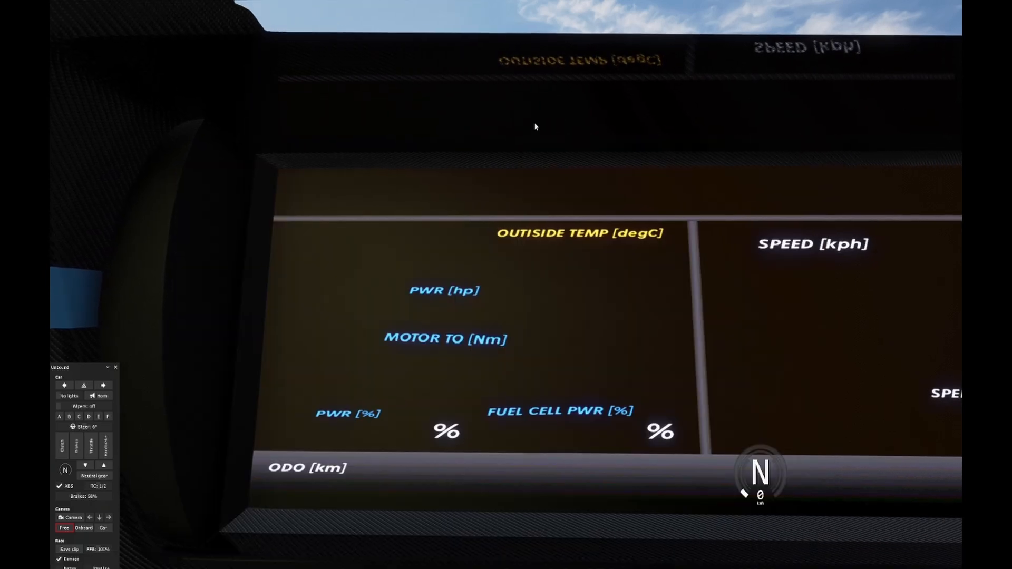
key(F1)
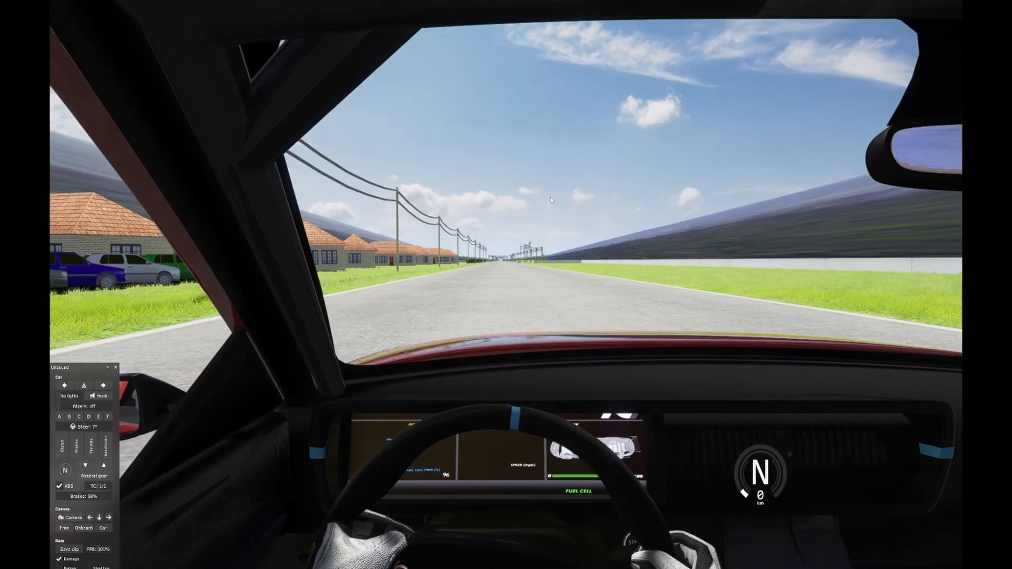
key(F1)
key(F1)
key(F1)
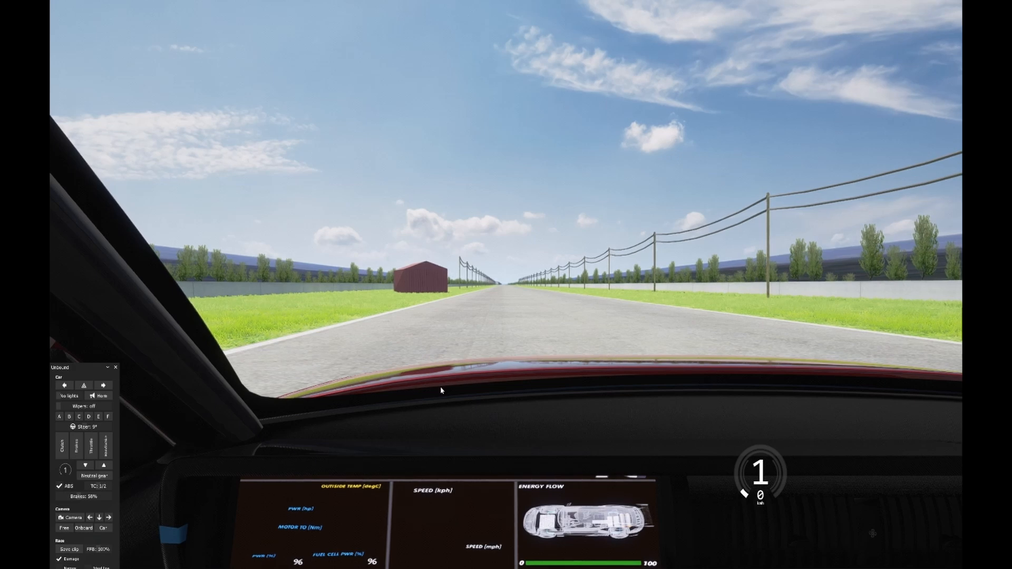
Step: Switch to an external camera and view the car from a front three-quarter angle
key(F5)
key(Down)
drag(441, 389, 468, 308)
key(Right)
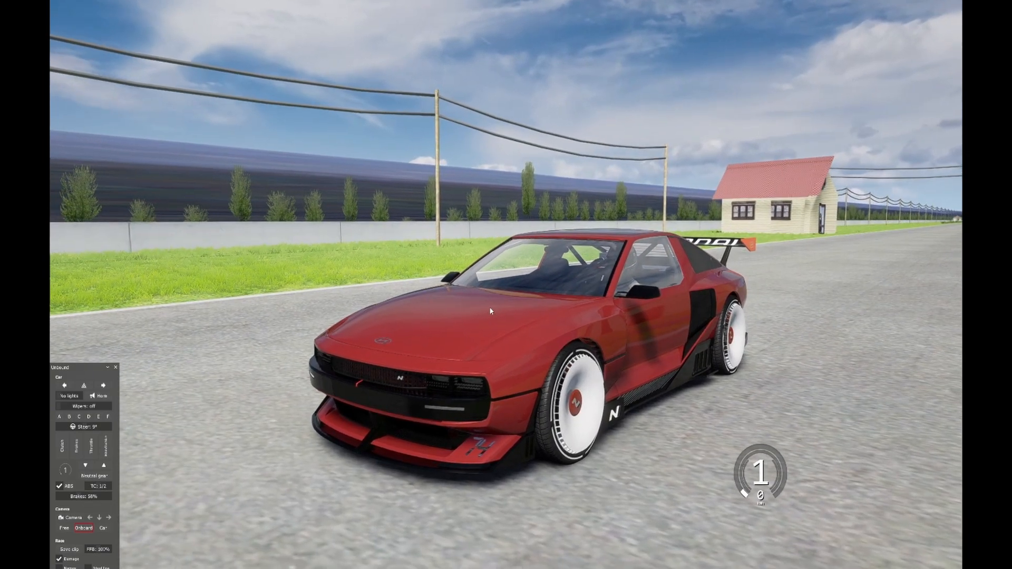
mouse_move(953, 238)
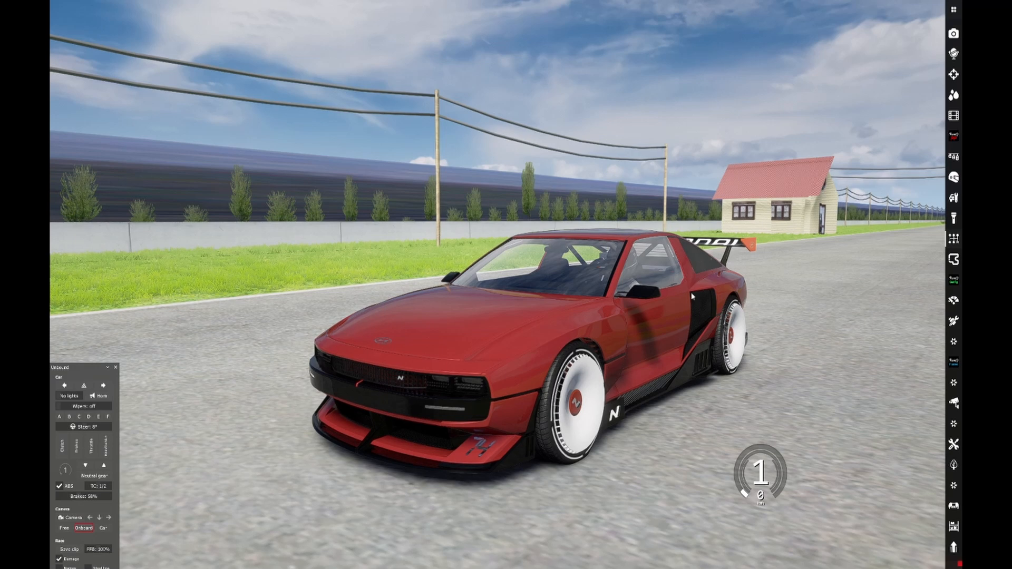
drag(598, 330, 616, 344)
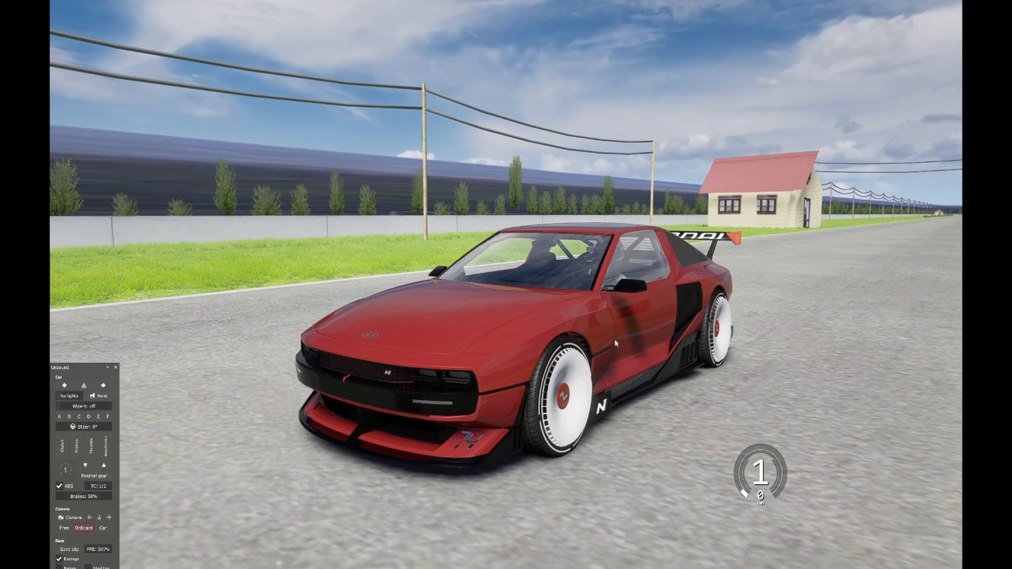